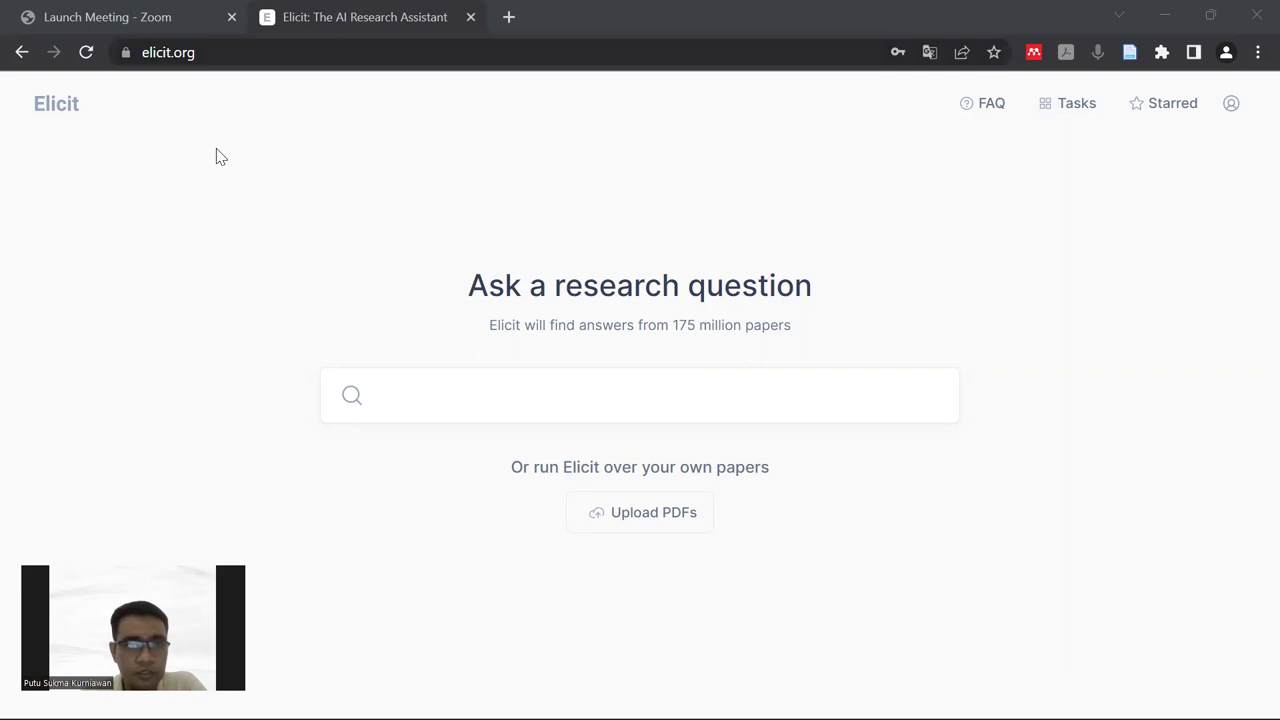
{"action": "key", "text": "alt+Tab"}
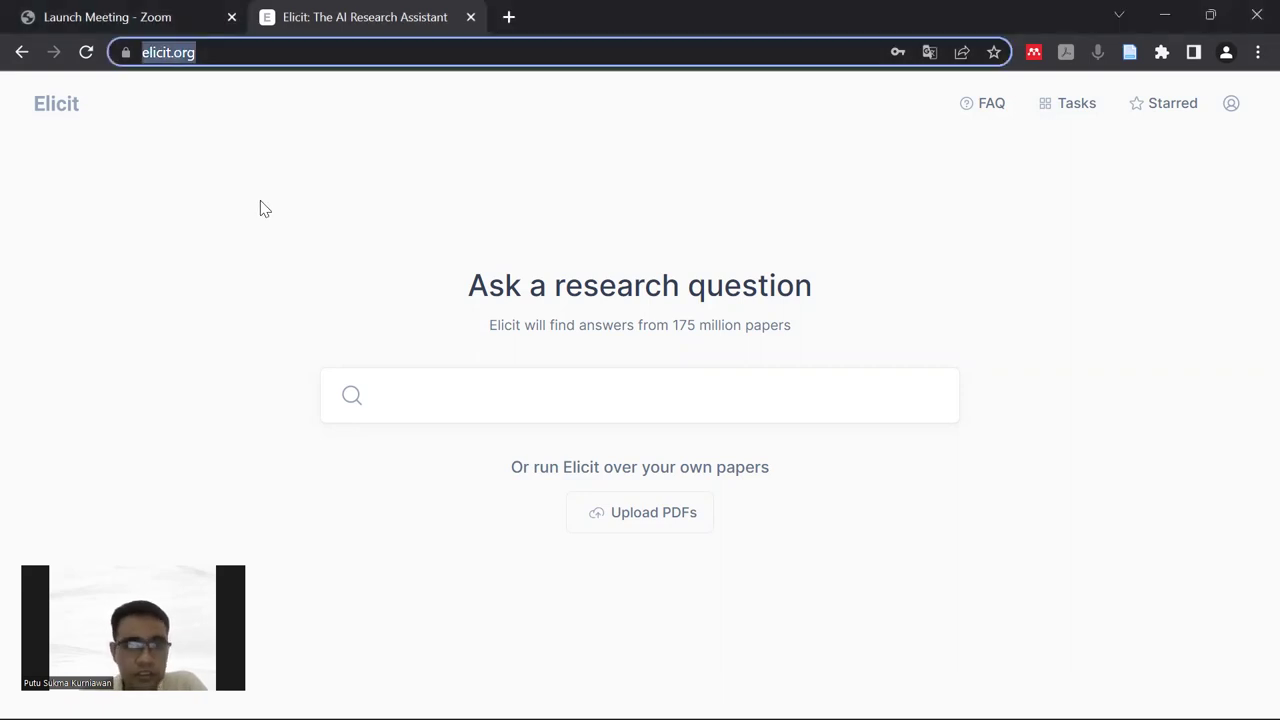
{"action": "left_click", "coordinate": [294, 221]}
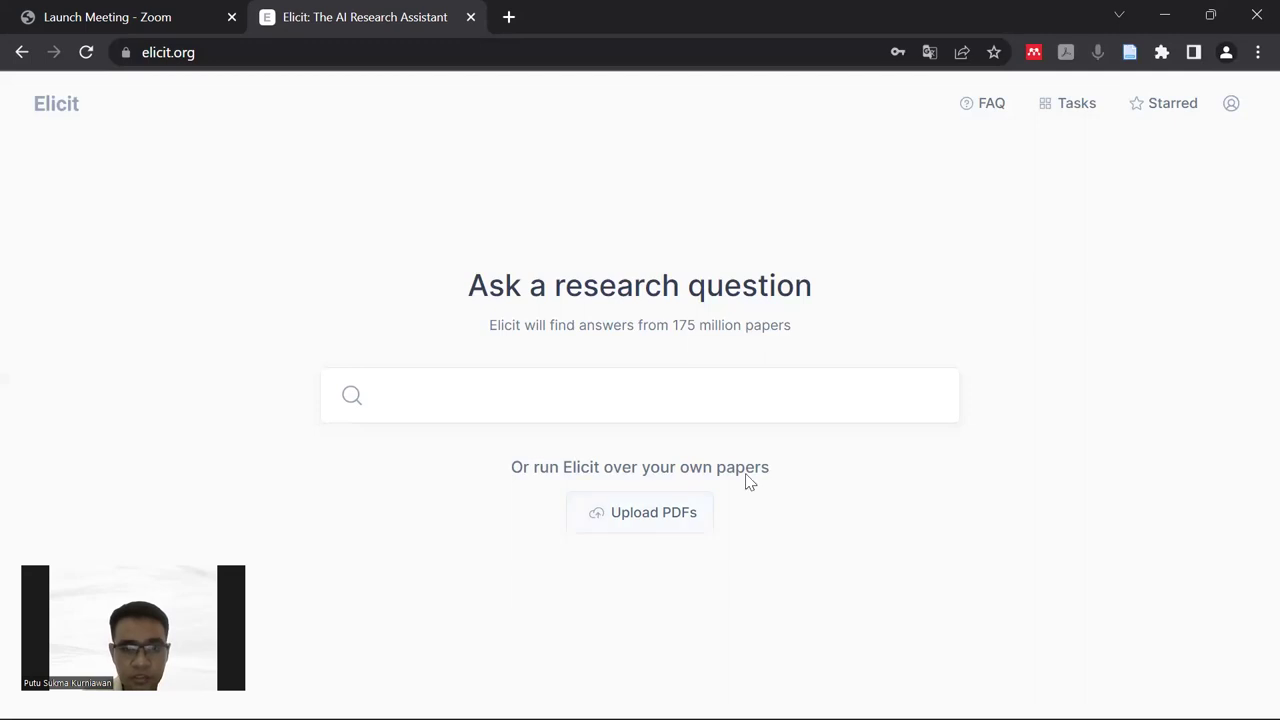
{"action": "left_click", "coordinate": [495, 396]}
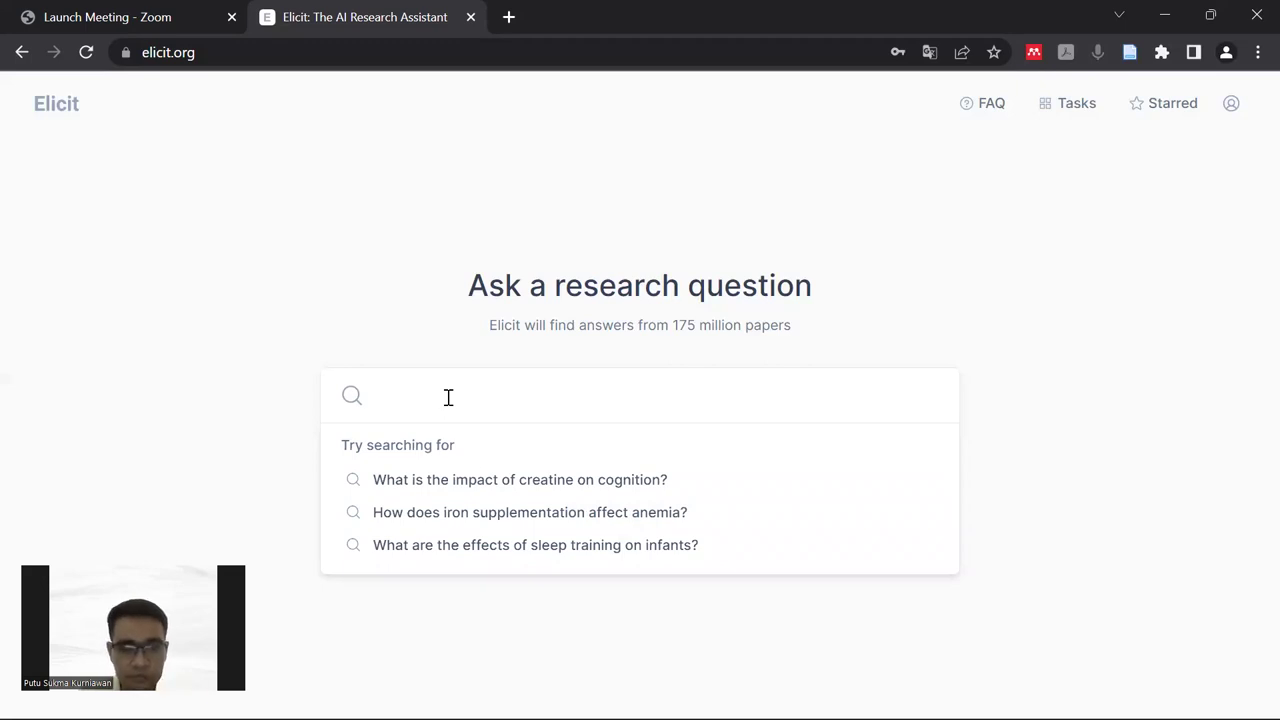
{"action": "key", "text": "Down"}
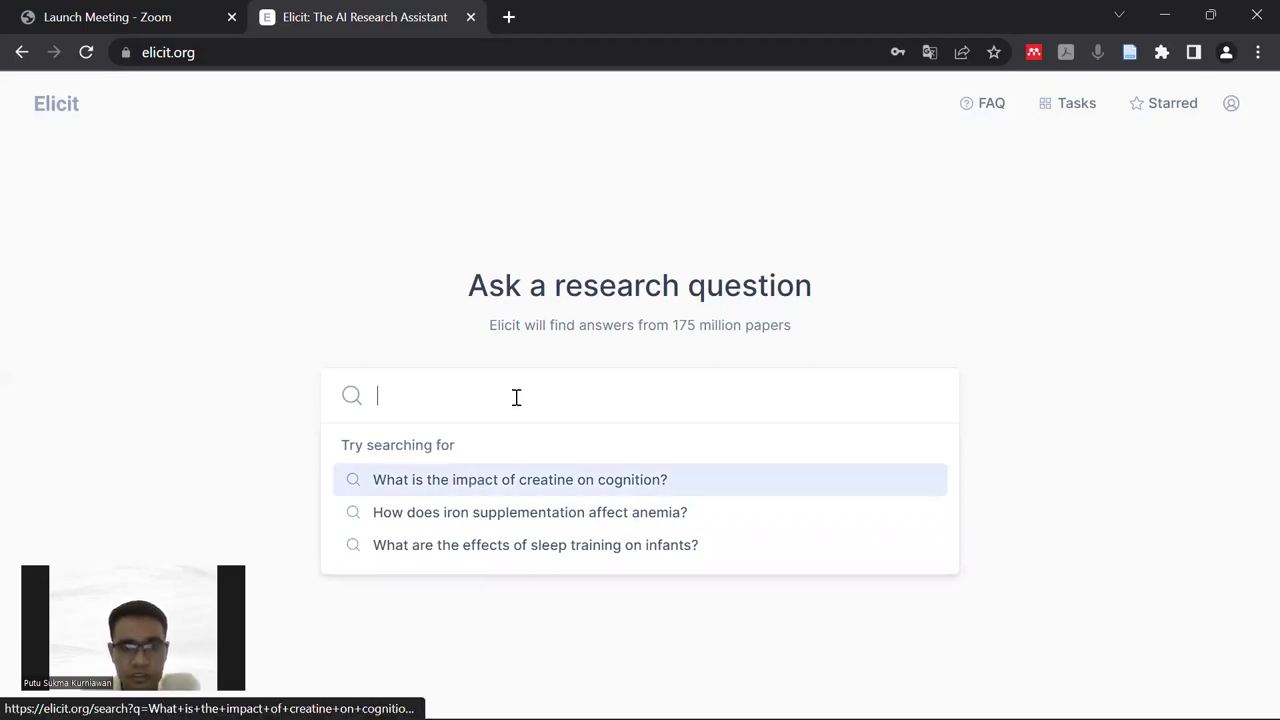
{"action": "key", "text": "Up"}
{"action": "left_click", "coordinate": [299, 242]}
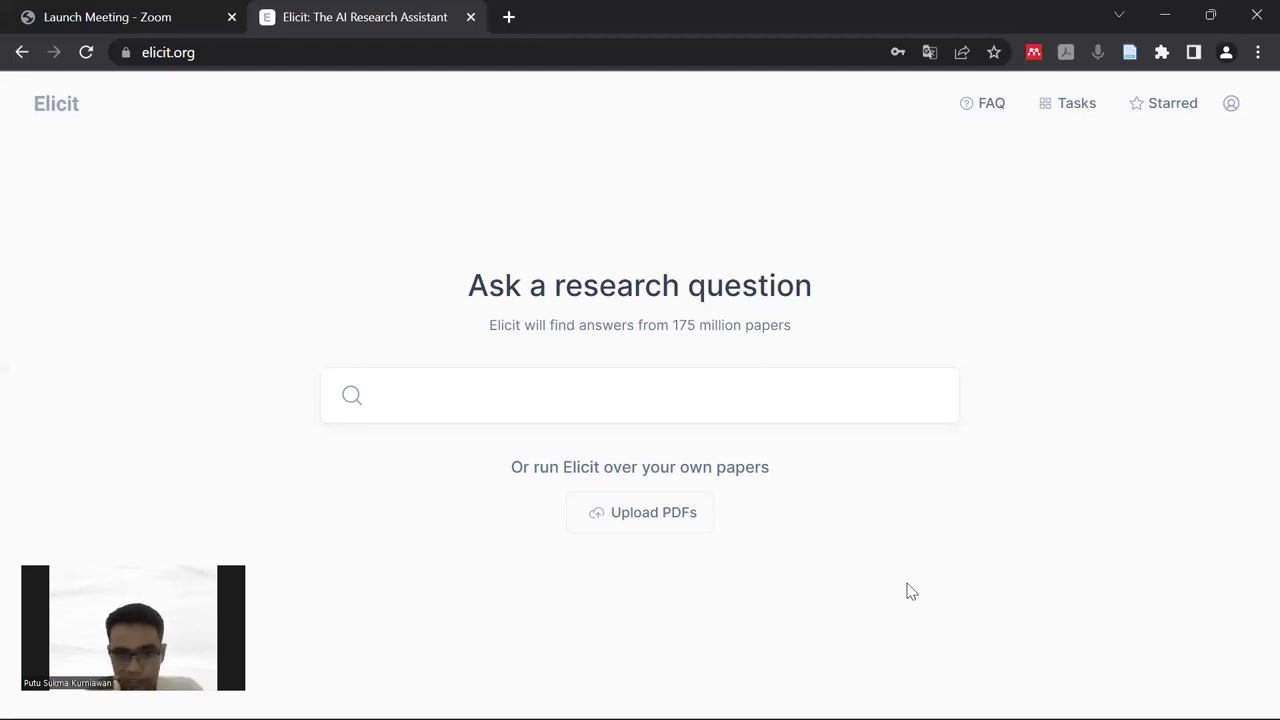
Read the description of running Elicit over your own papers in the PDF upload dialog, then close the dialog
{"action": "left_click", "coordinate": [667, 518]}
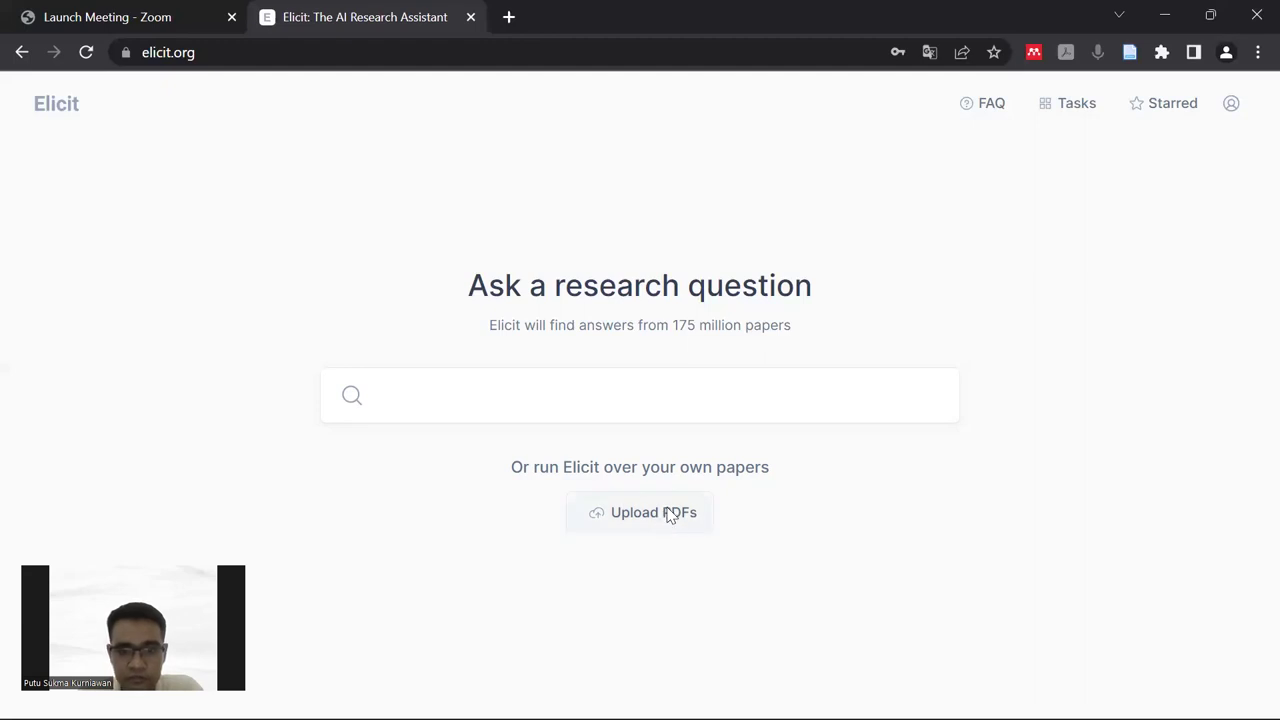
{"action": "left_click", "coordinate": [670, 515]}
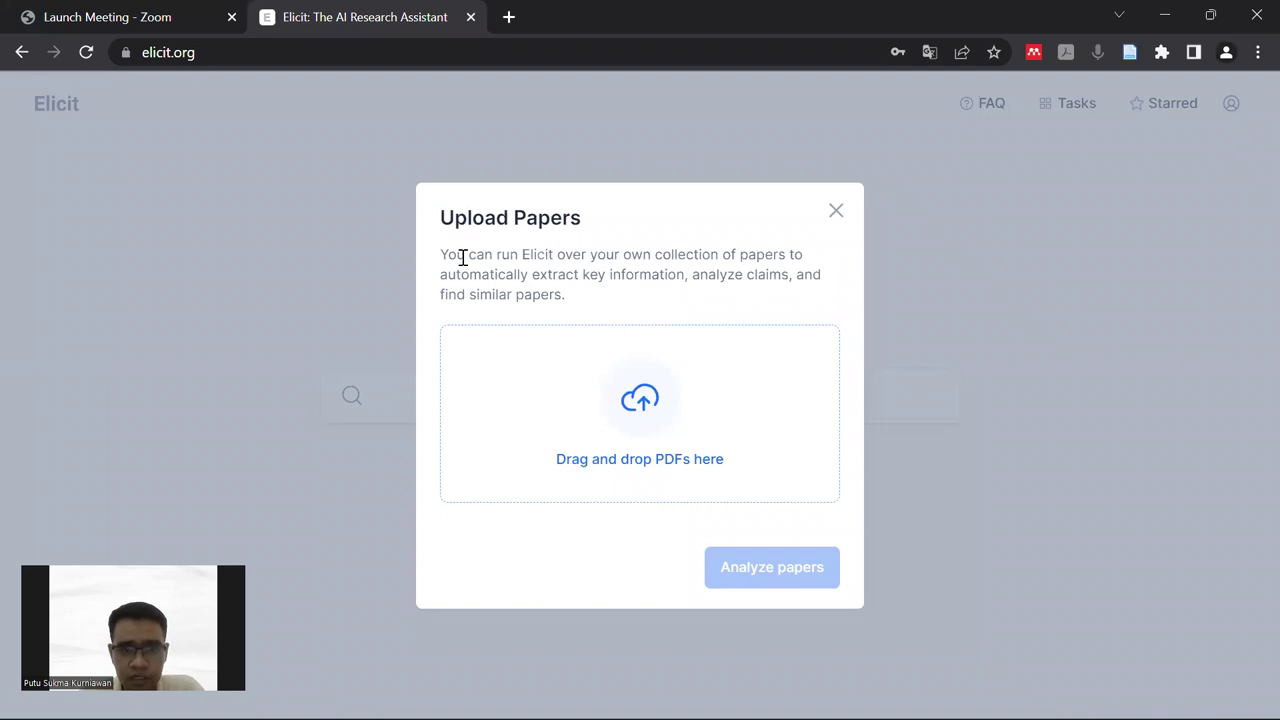
{"action": "left_click_drag", "start_coordinate": [441, 256], "coordinate": [613, 311]}
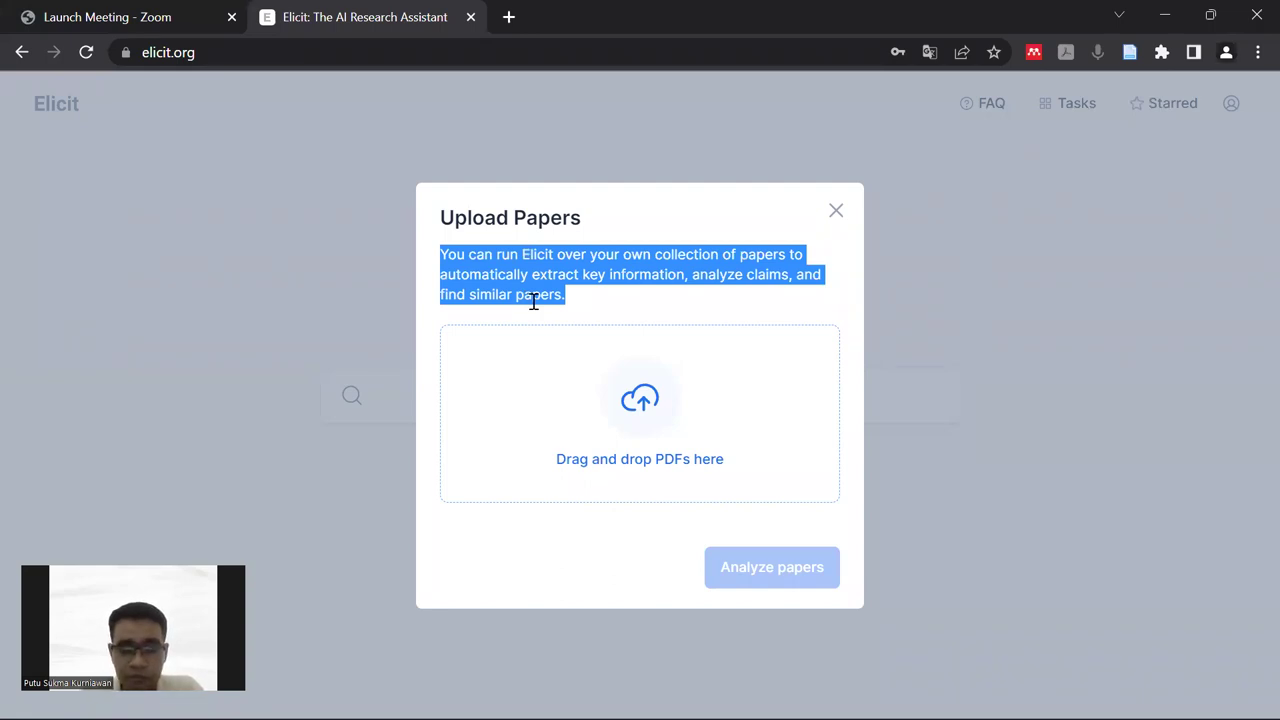
{"action": "left_click", "coordinate": [836, 212]}
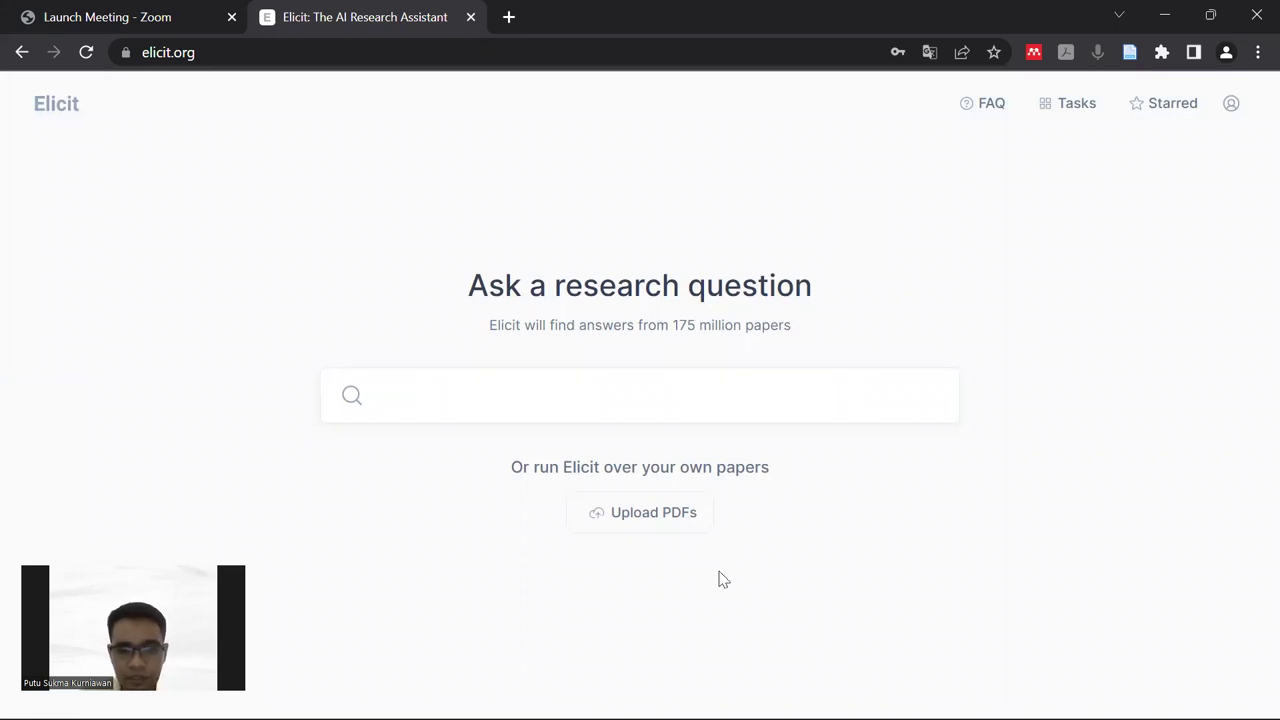
Add the file Adams 2014.pdf from the Desktop folder to the papers to upload
{"action": "left_click", "coordinate": [655, 521]}
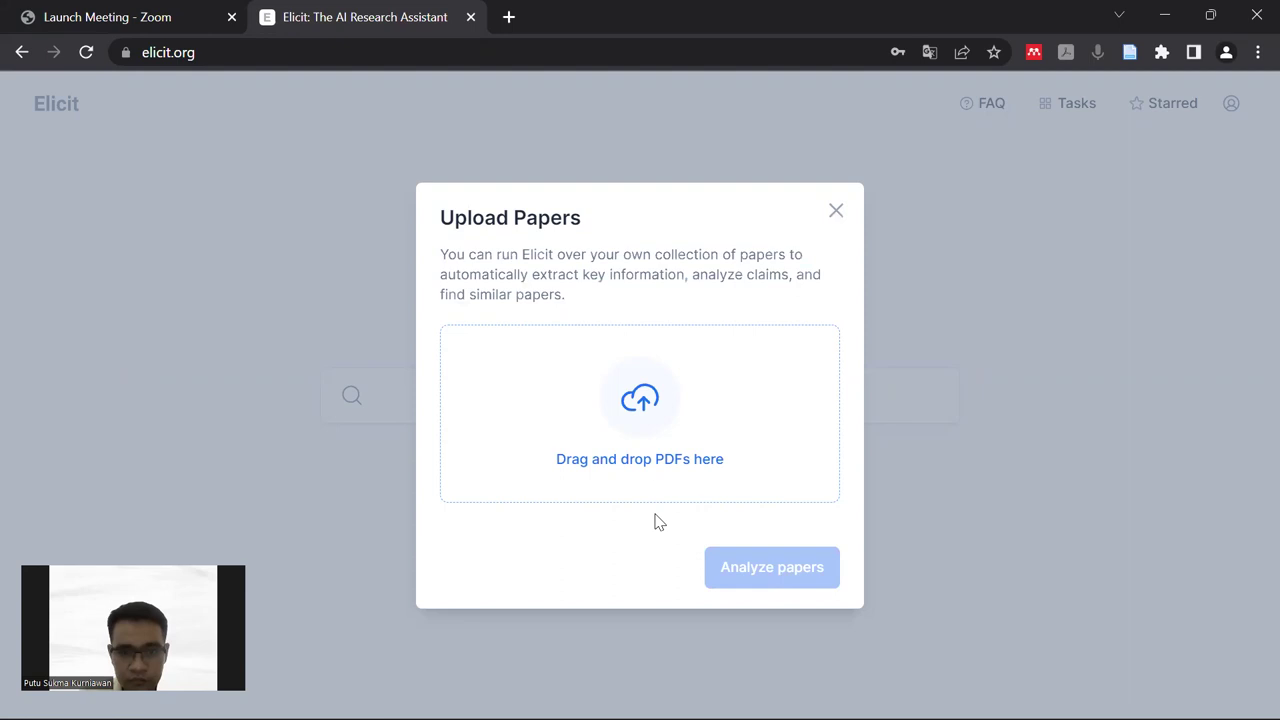
{"action": "left_click", "coordinate": [660, 421]}
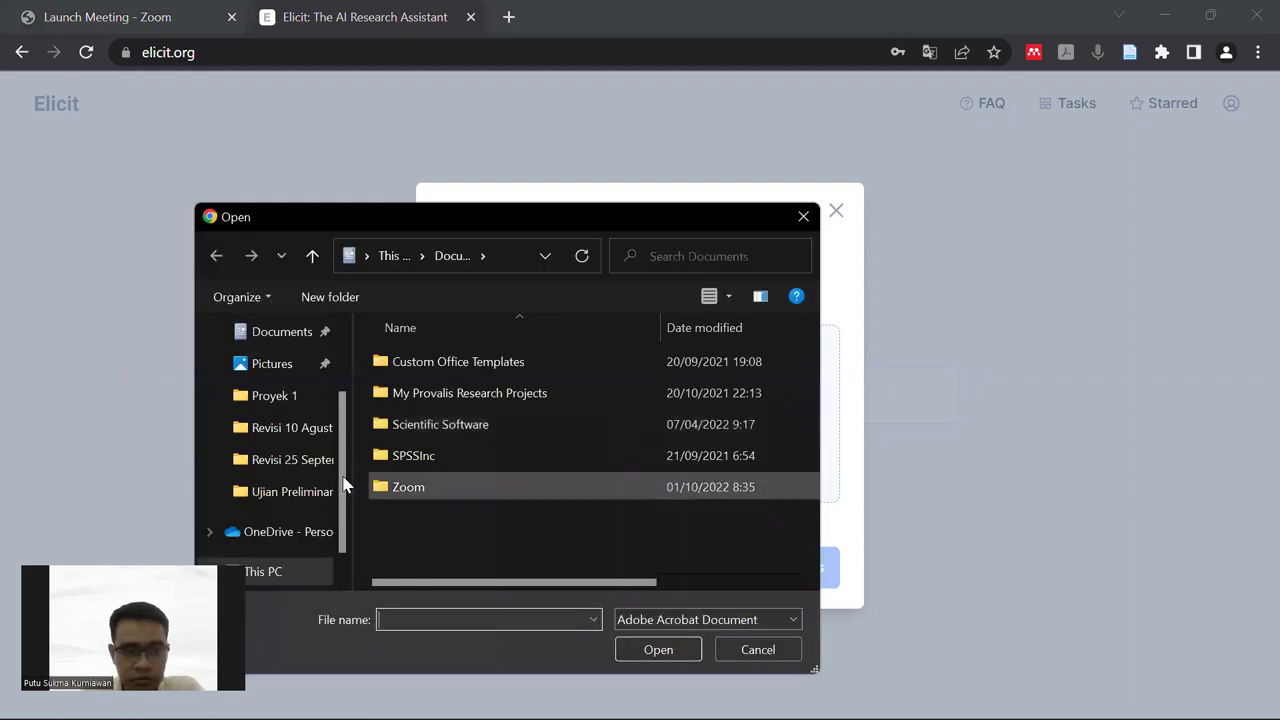
{"action": "scroll", "coordinate": [307, 393], "scroll_direction": "up", "scroll_amount": 2}
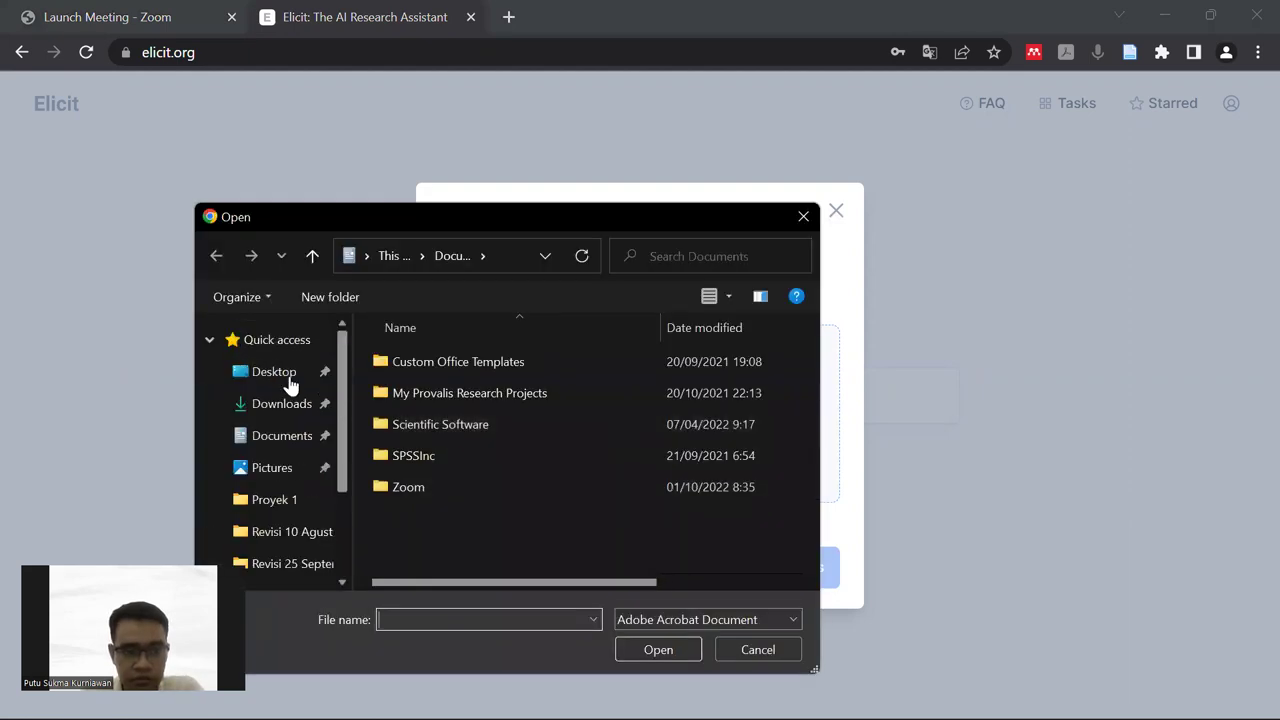
{"action": "left_click", "coordinate": [277, 372]}
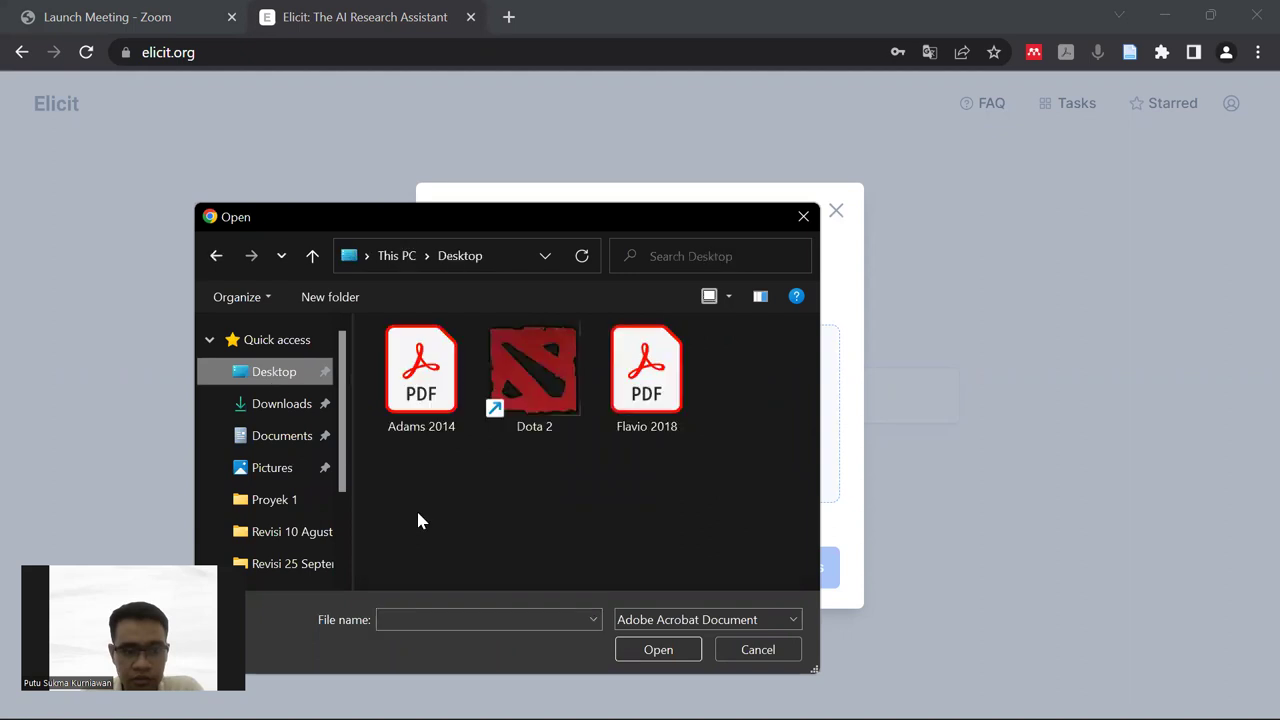
{"action": "left_click", "coordinate": [421, 372]}
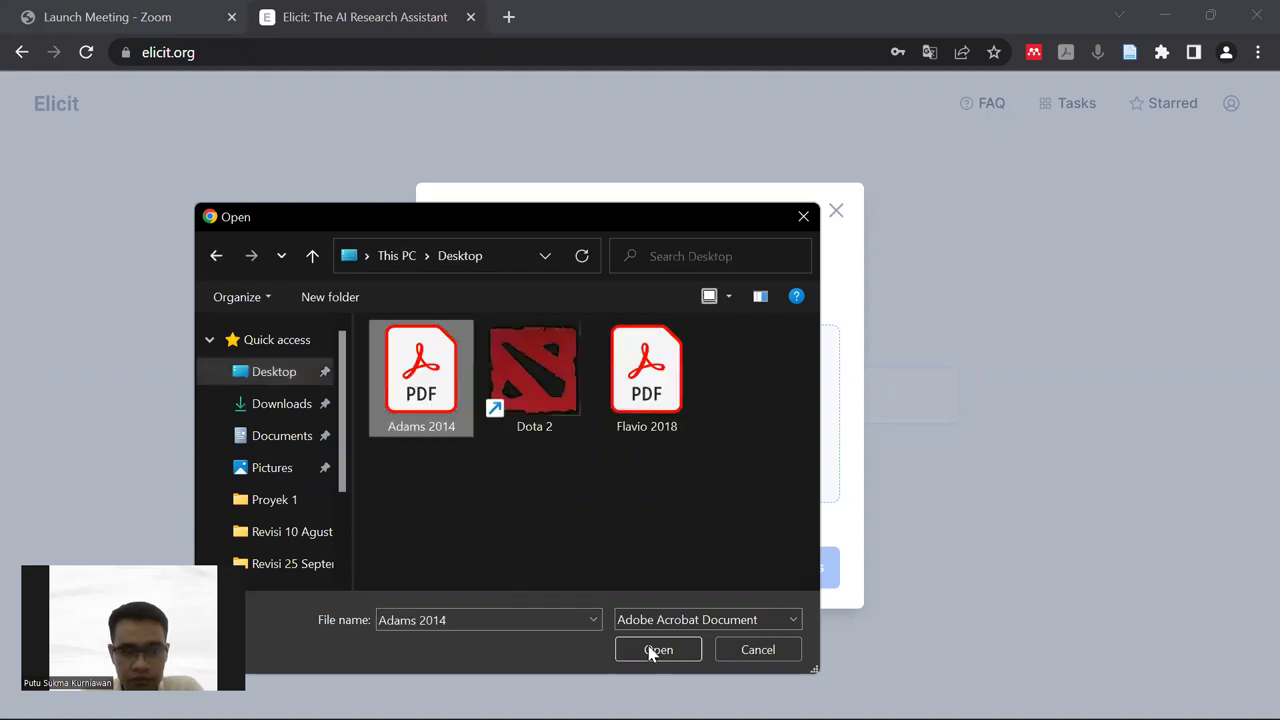
{"action": "left_click", "coordinate": [658, 650]}
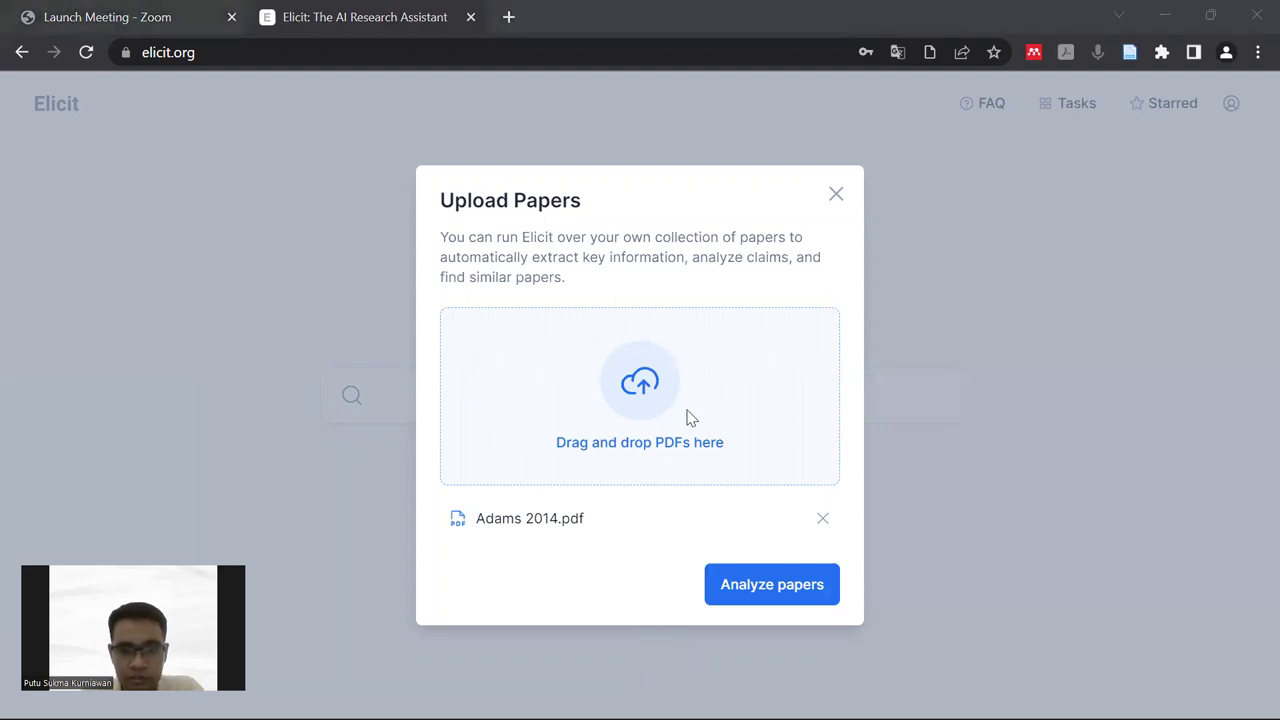
Add Flavio 2018.pdf from the Desktop to the upload list and run the analysis on both papers
{"action": "left_click", "coordinate": [648, 430]}
{"action": "left_click", "coordinate": [656, 378]}
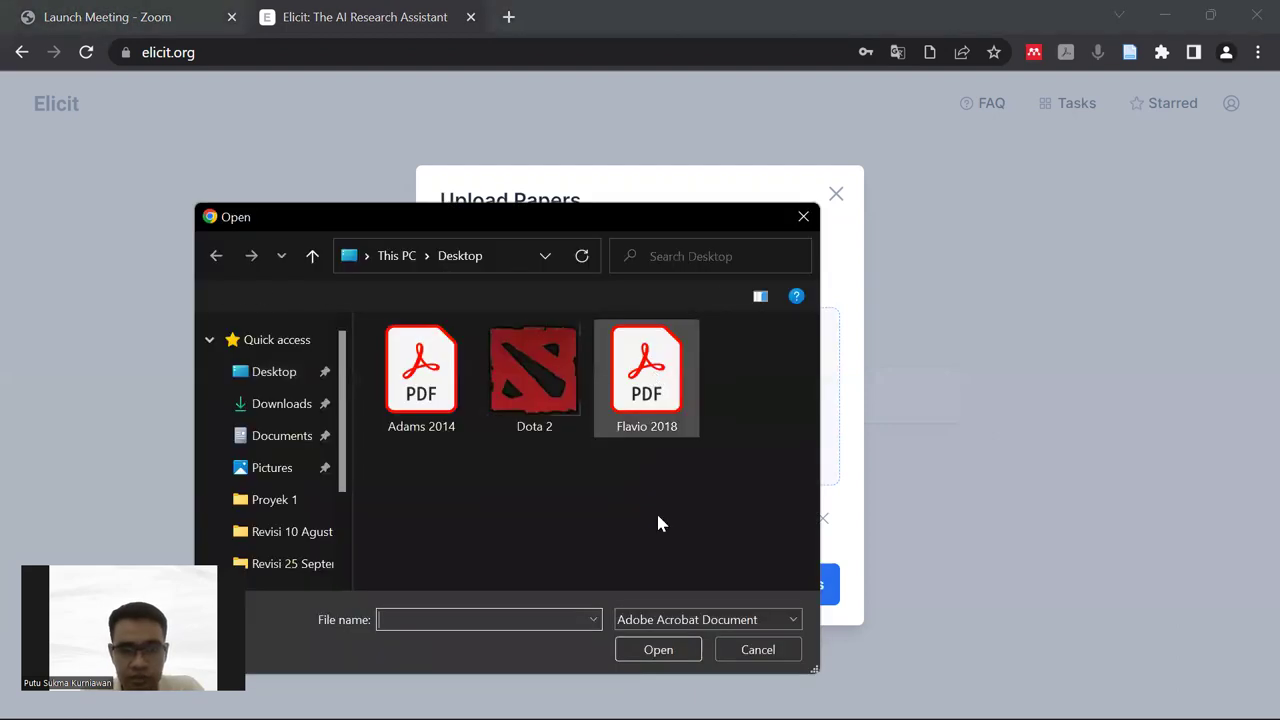
{"action": "left_click", "coordinate": [660, 650]}
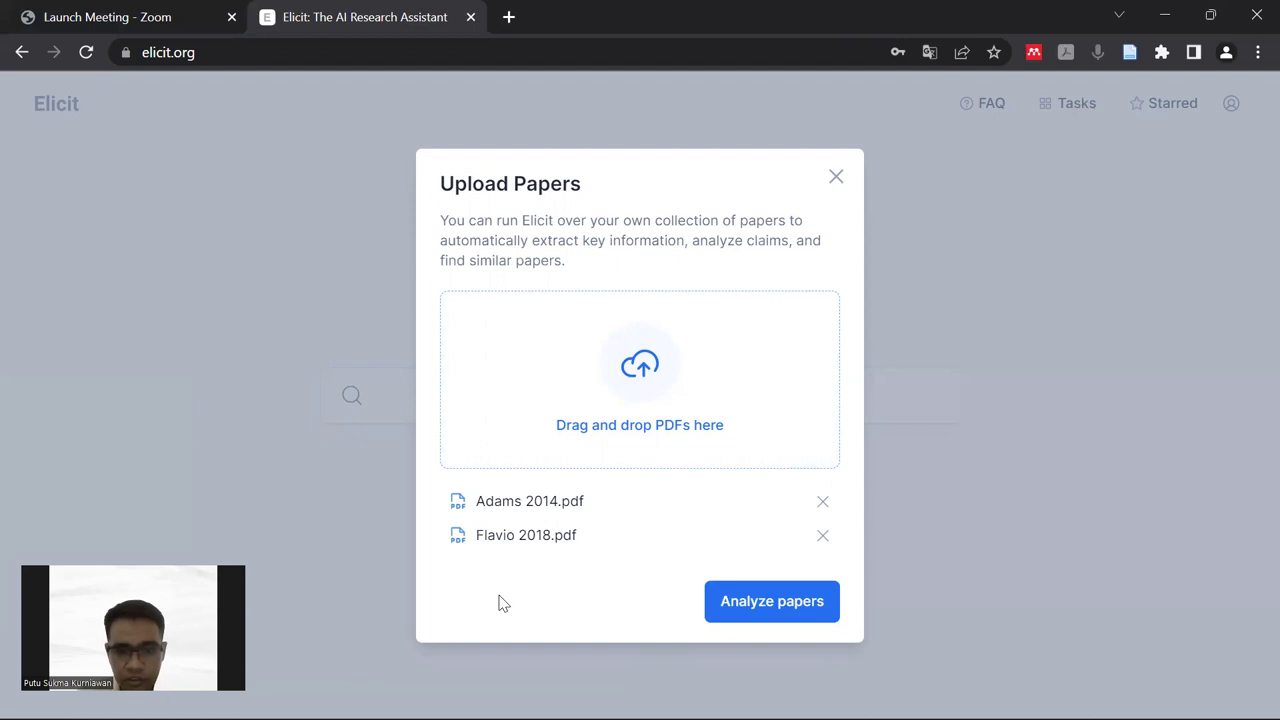
{"action": "left_click", "coordinate": [795, 614]}
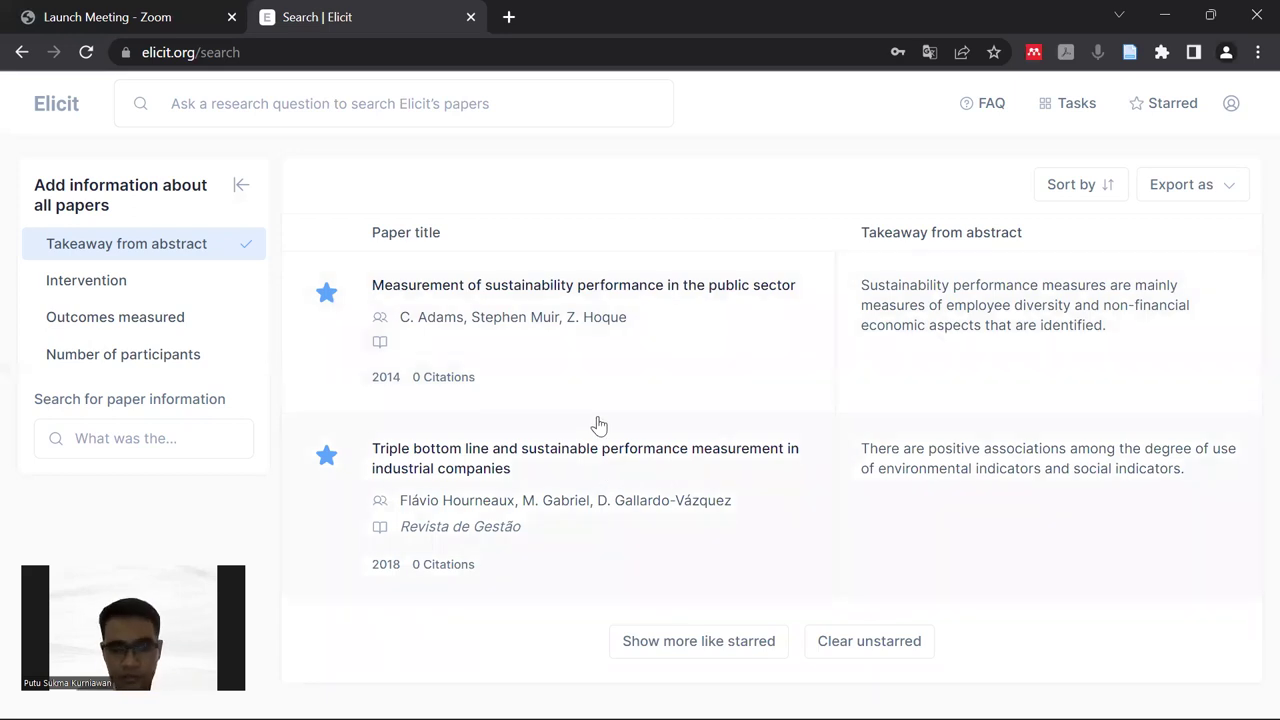
Add the Intervention and Outcomes measured columns to the table of analyzed papers
{"action": "left_click", "coordinate": [105, 284]}
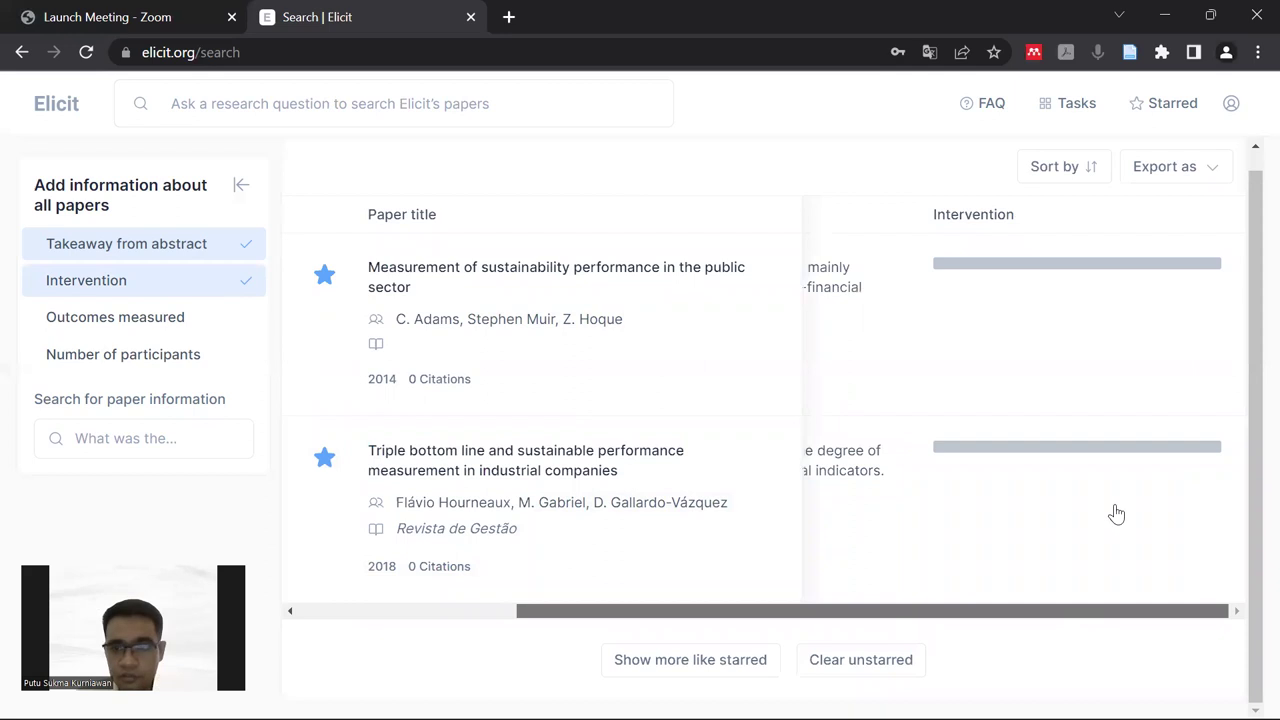
{"action": "left_click_drag", "start_coordinate": [1039, 603], "coordinate": [791, 609]}
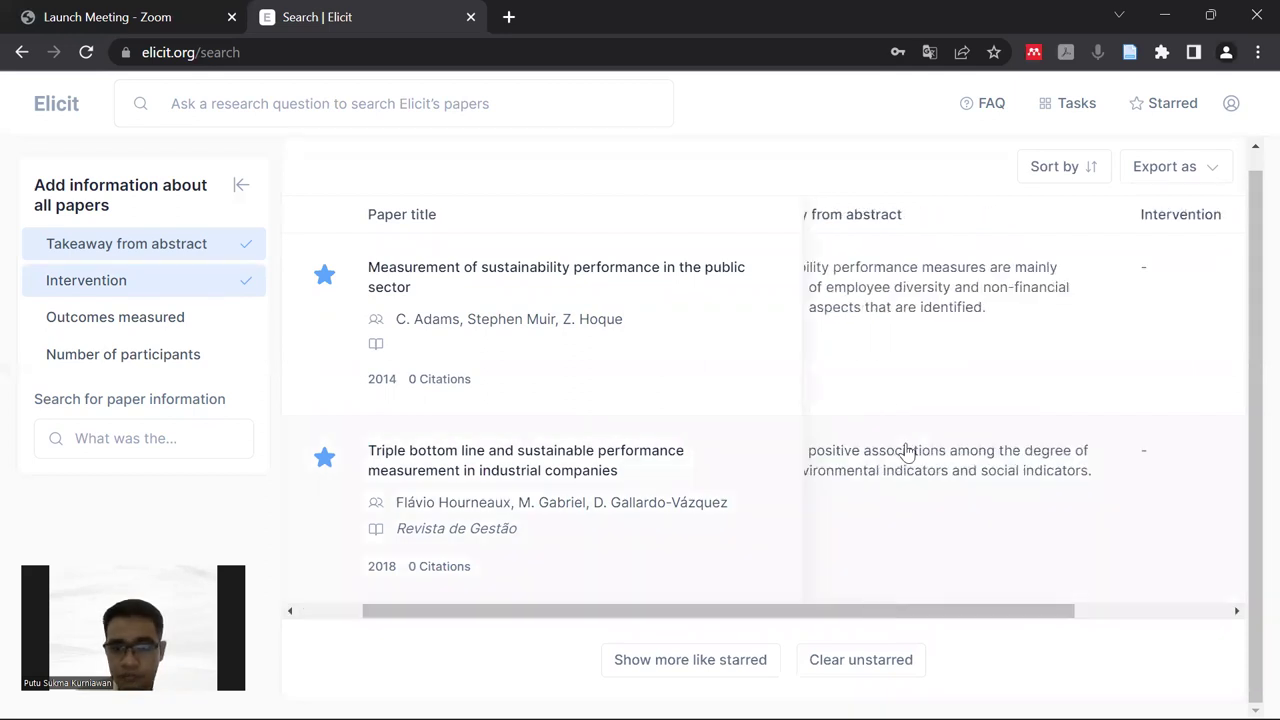
{"action": "left_click", "coordinate": [118, 326]}
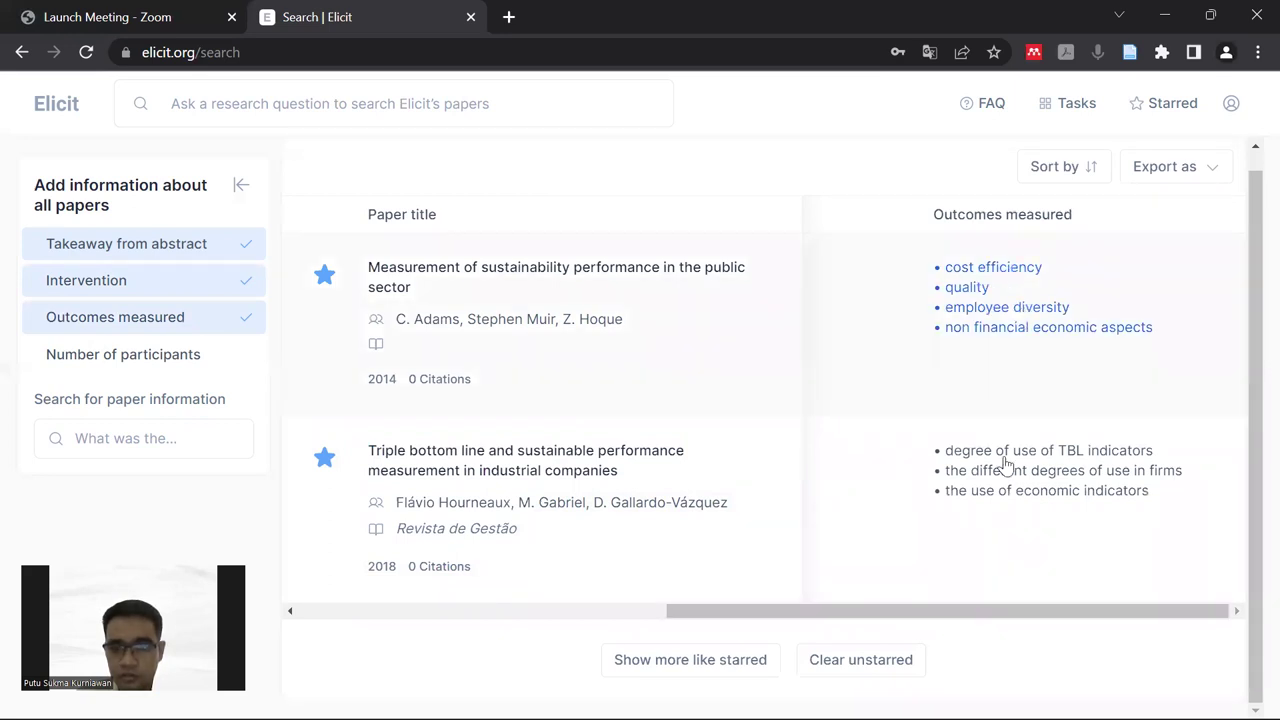
{"action": "scroll", "coordinate": [784, 608], "scroll_direction": "left", "scroll_amount": 5}
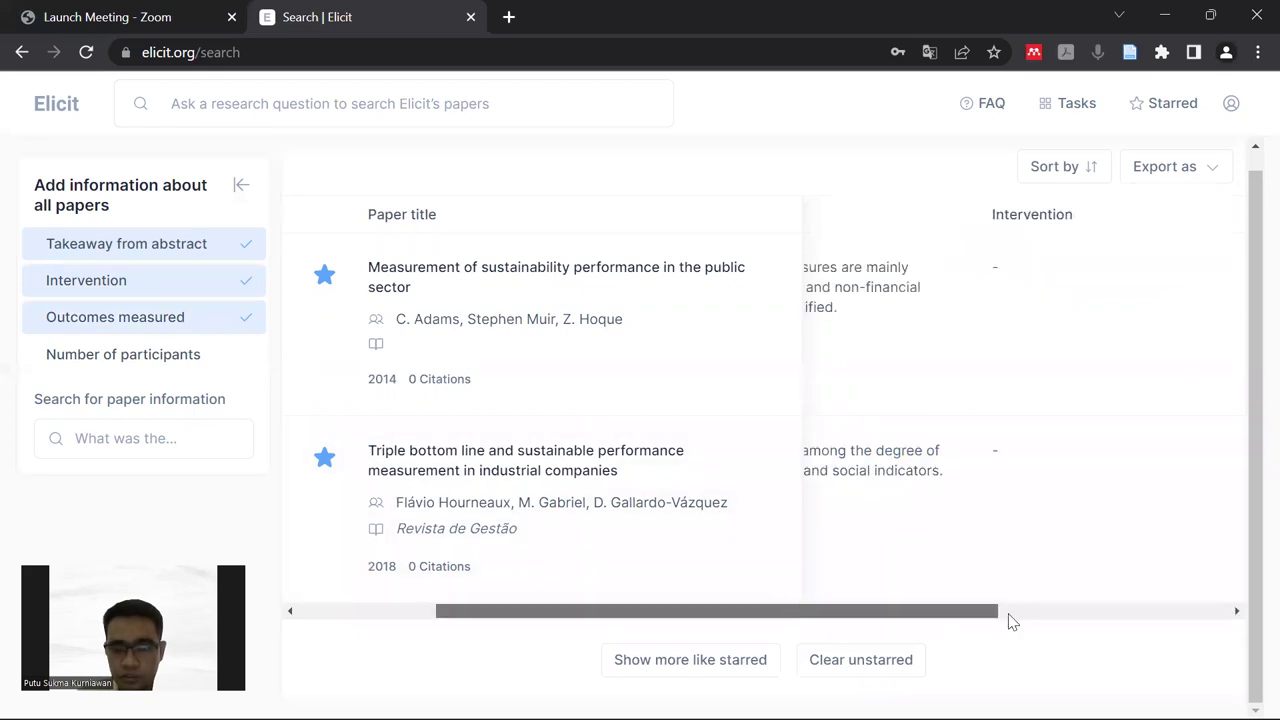
{"action": "scroll", "coordinate": [1057, 623], "scroll_direction": "right", "scroll_amount": 5}
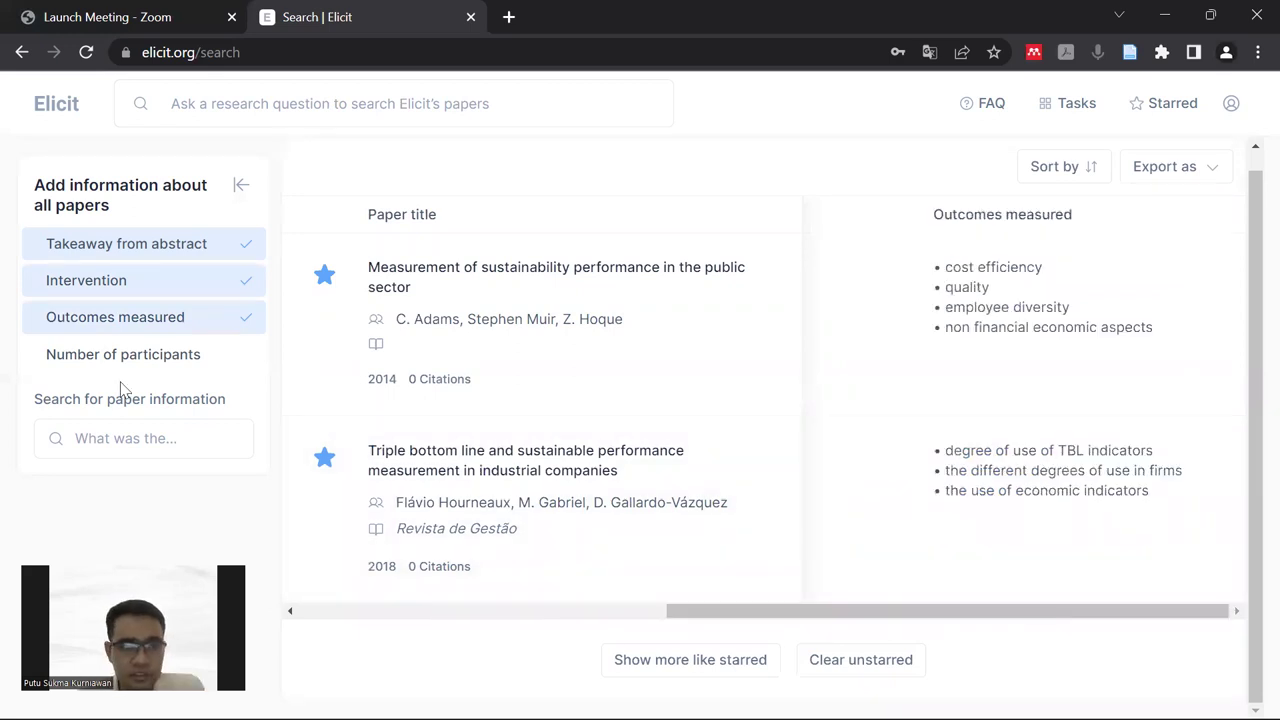
Add the Number of participants column to the paper table and review the information extracted for both papers across all columns
{"action": "left_click", "coordinate": [146, 366]}
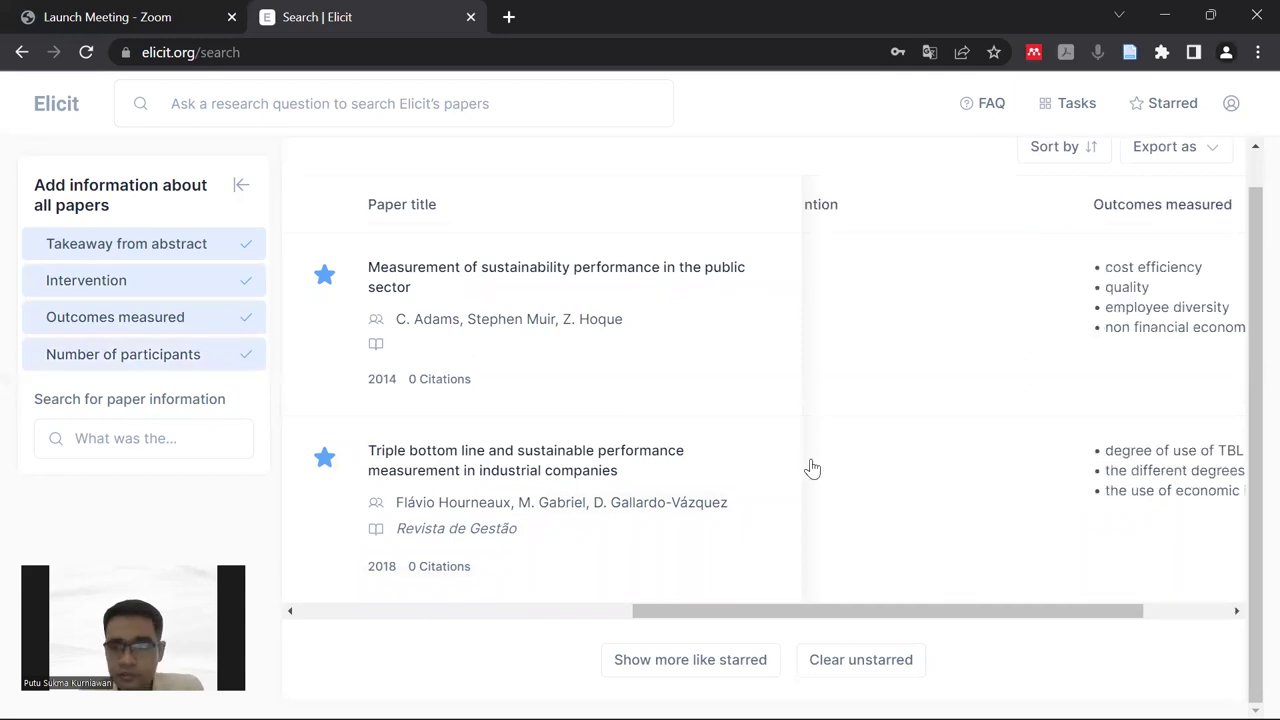
{"action": "scroll", "coordinate": [1237, 610], "scroll_direction": "right", "scroll_amount": 3}
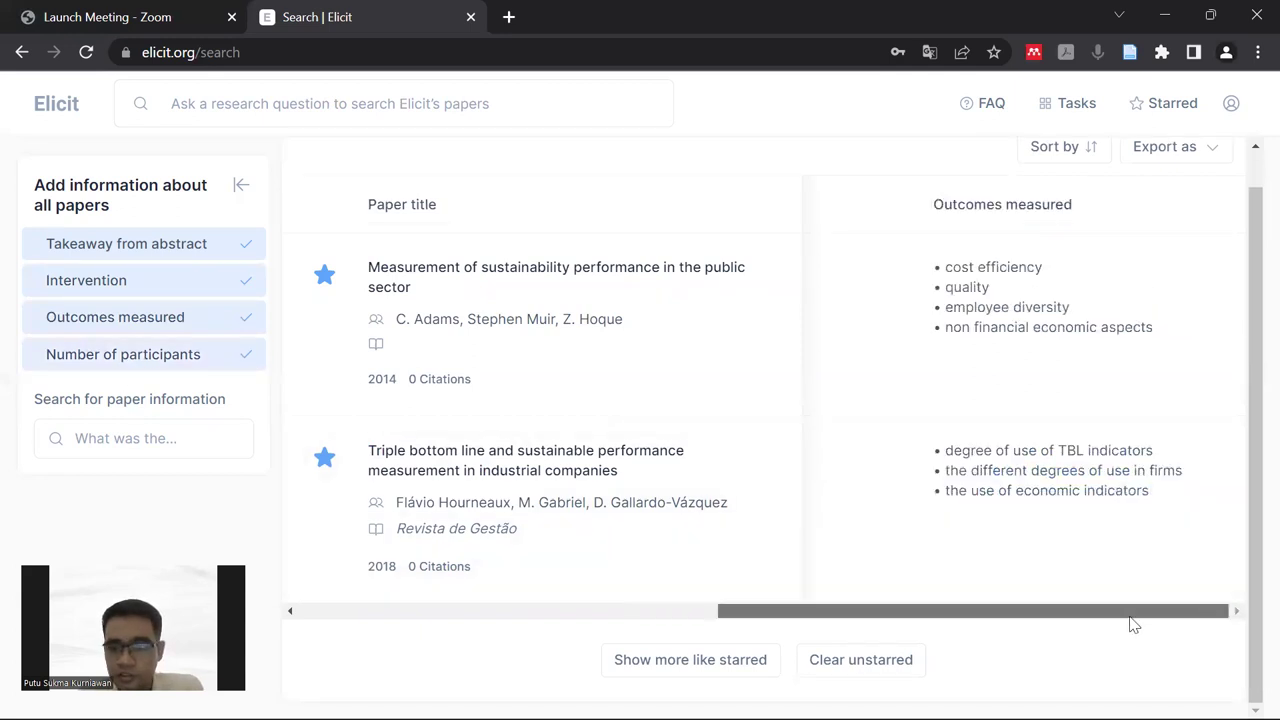
{"action": "scroll", "coordinate": [894, 609], "scroll_direction": "left", "scroll_amount": 5}
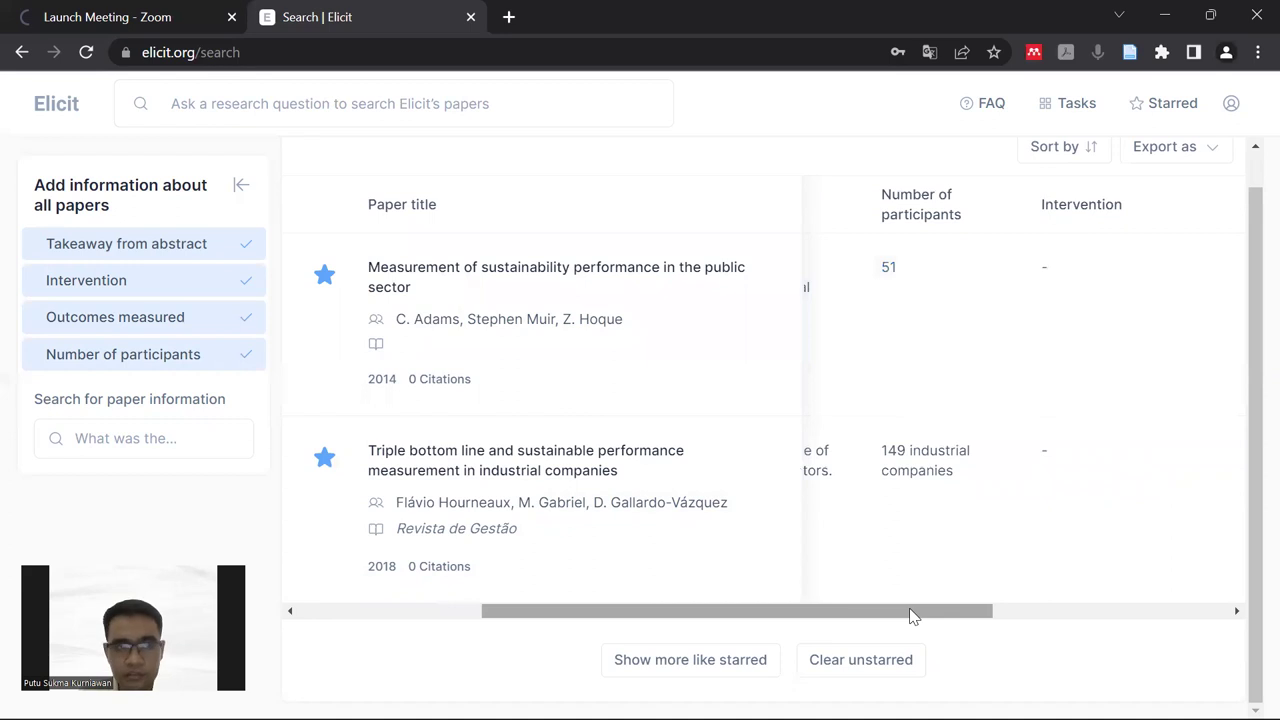
{"action": "left_click_drag", "start_coordinate": [863, 609], "coordinate": [999, 640]}
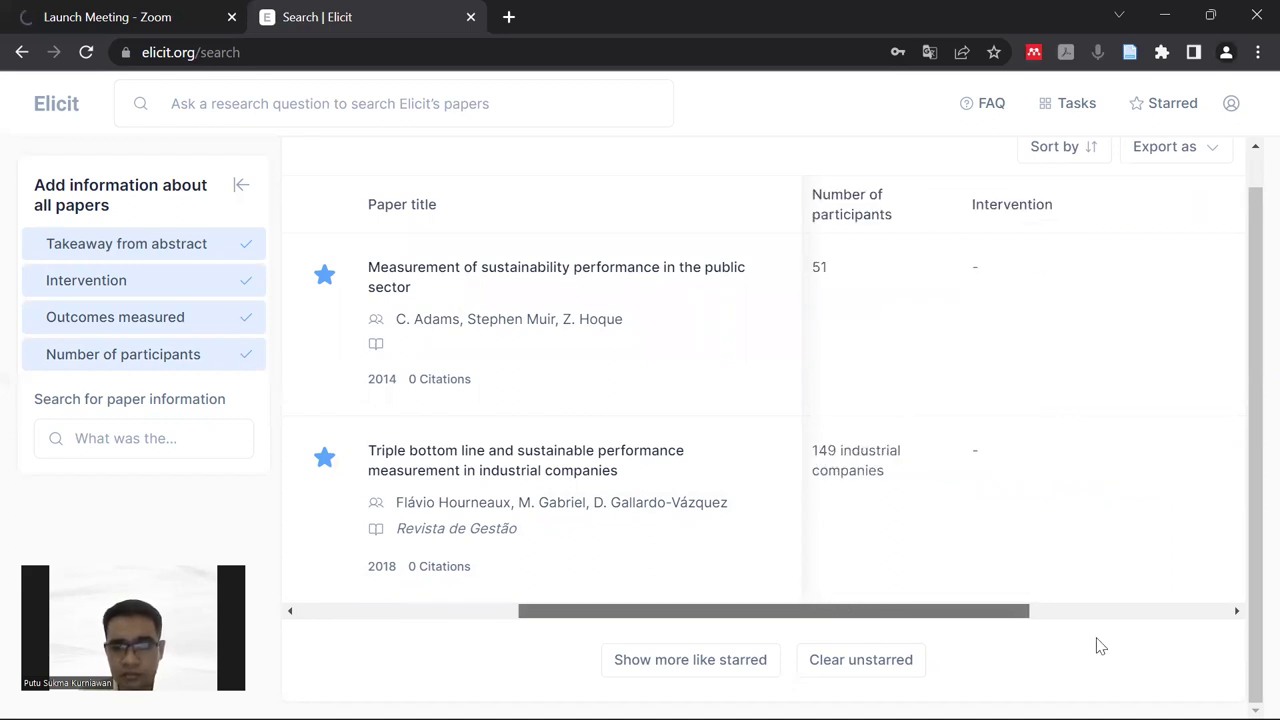
{"action": "left_click_drag", "start_coordinate": [1172, 652], "coordinate": [1180, 650]}
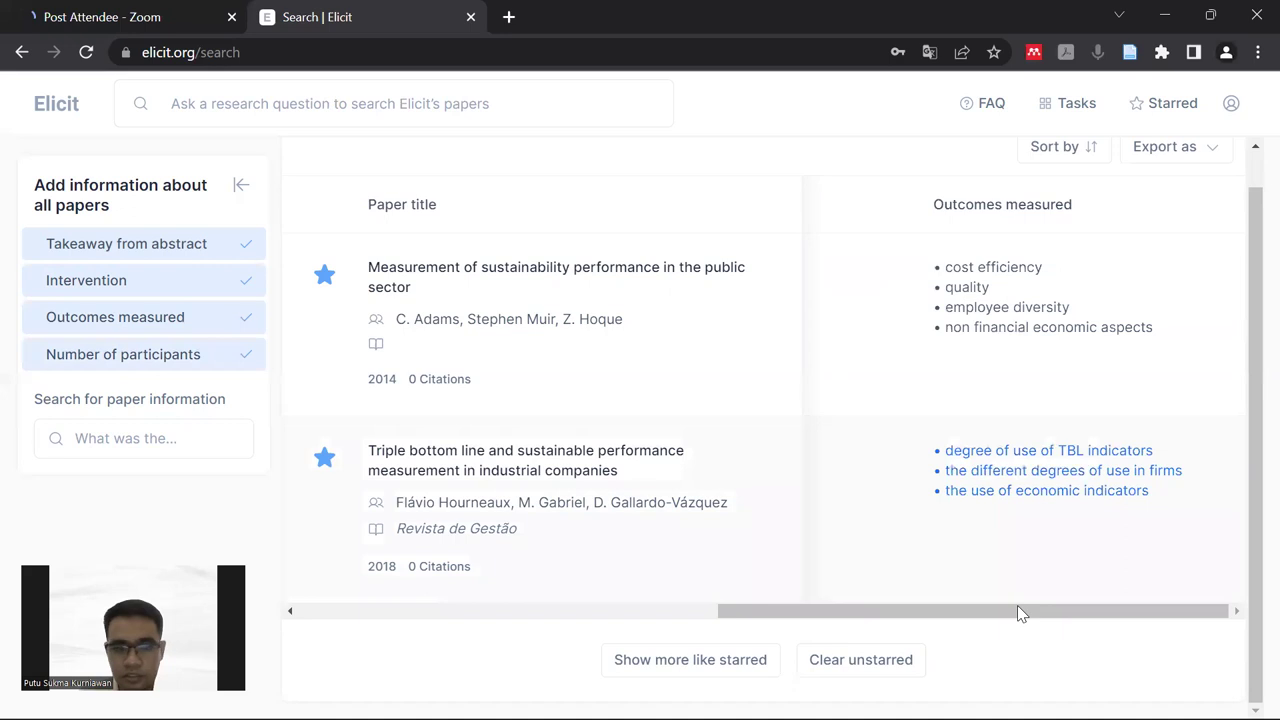
{"action": "left_click_drag", "start_coordinate": [847, 604], "coordinate": [675, 604]}
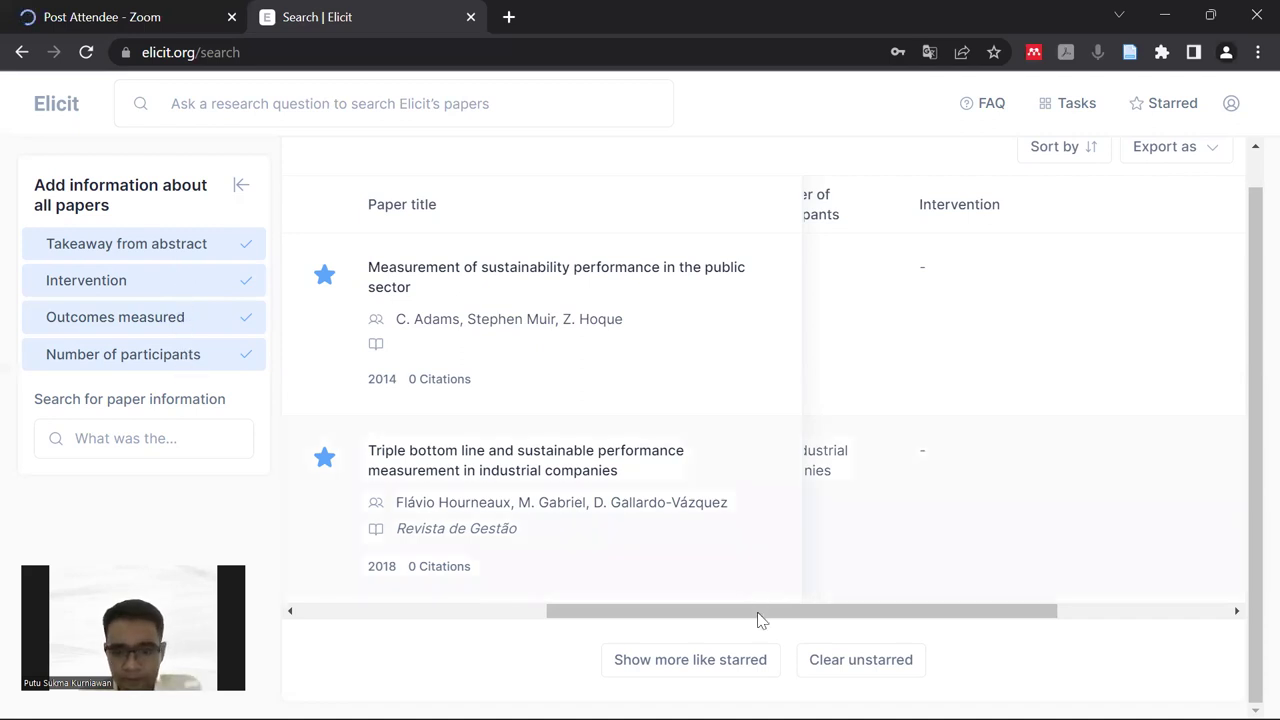
{"action": "left_click_drag", "start_coordinate": [760, 620], "coordinate": [477, 574]}
{"action": "left_click_drag", "start_coordinate": [683, 585], "coordinate": [677, 583]}
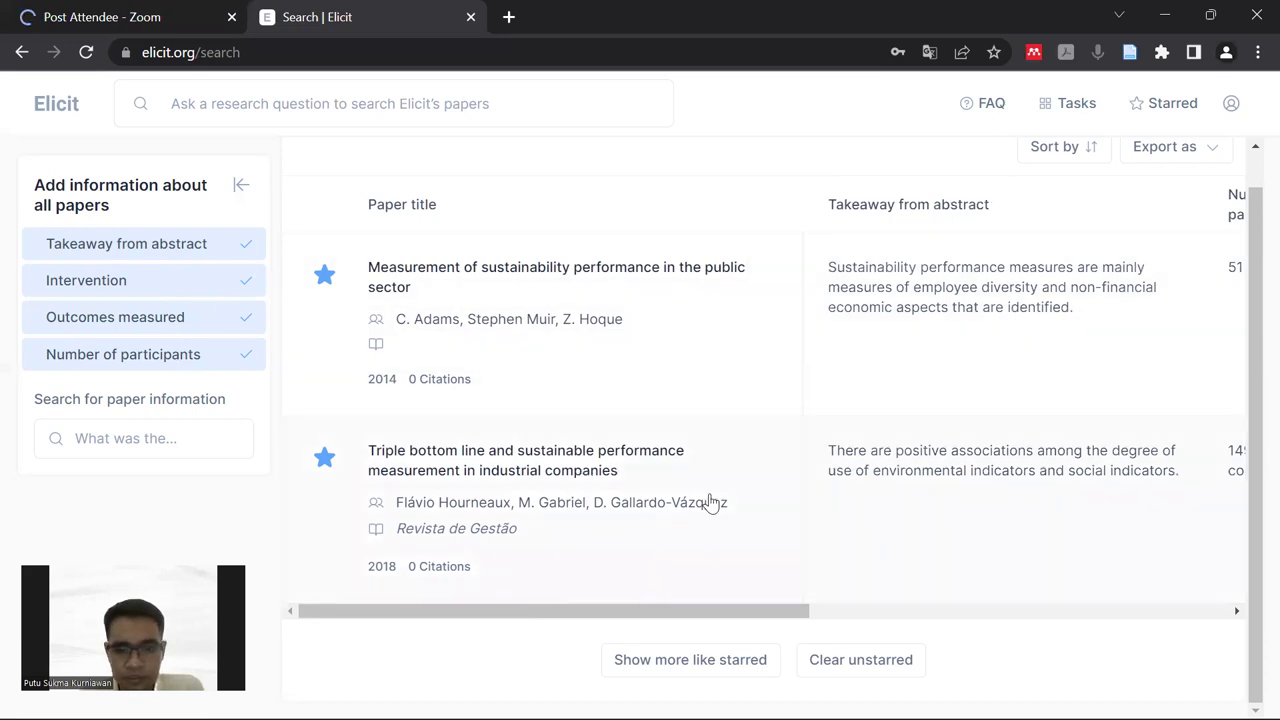
Load more papers similar to the two starred ones and look over the extended list
{"action": "left_click", "coordinate": [700, 670]}
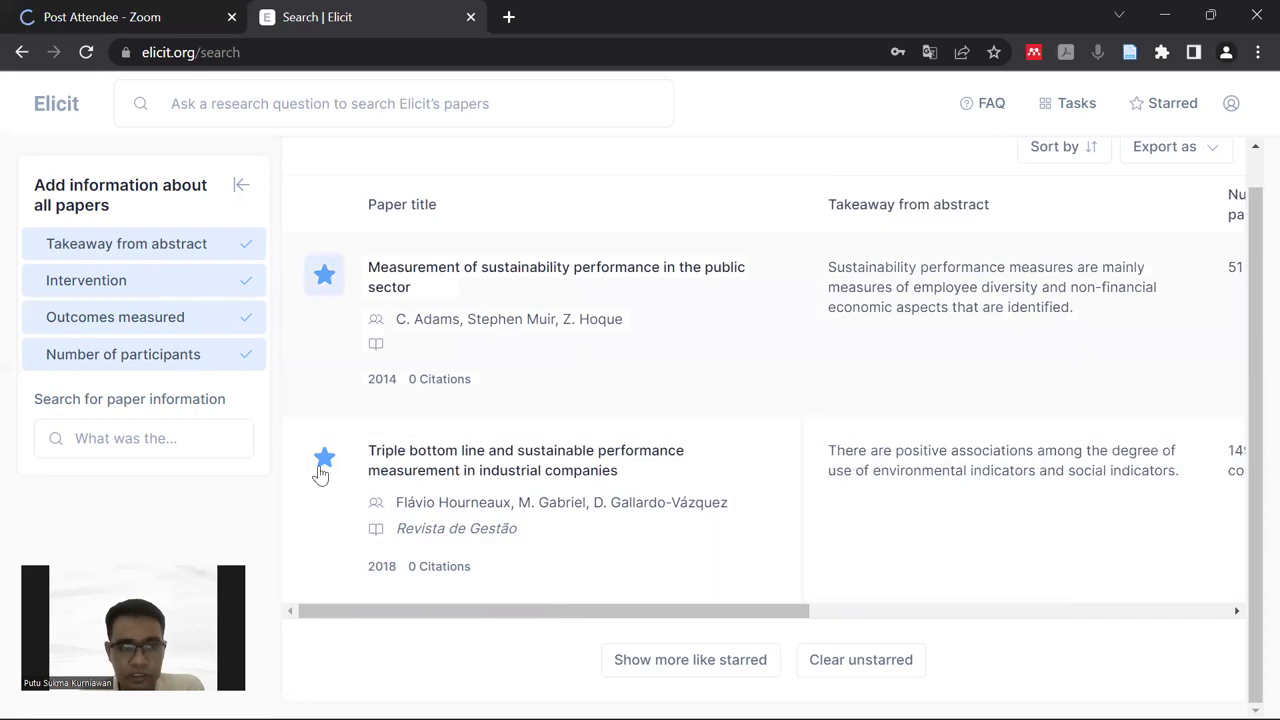
{"action": "left_click", "coordinate": [720, 672]}
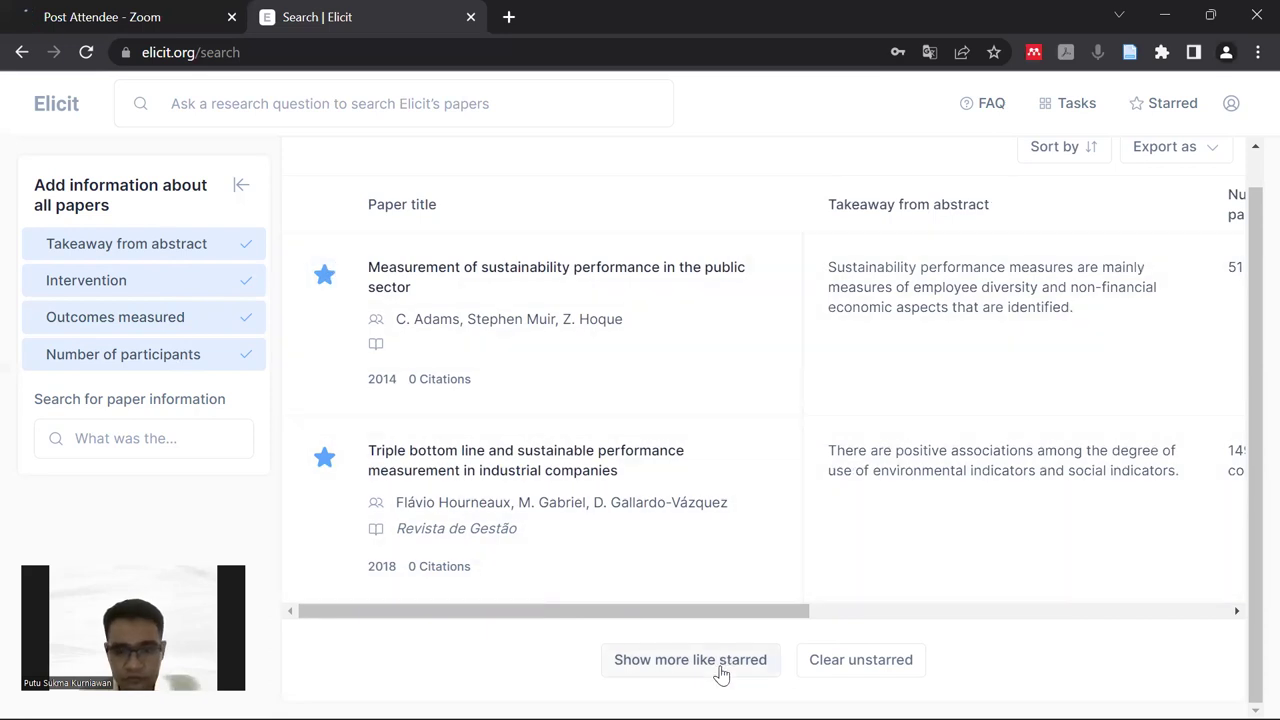
{"action": "left_click", "coordinate": [721, 672]}
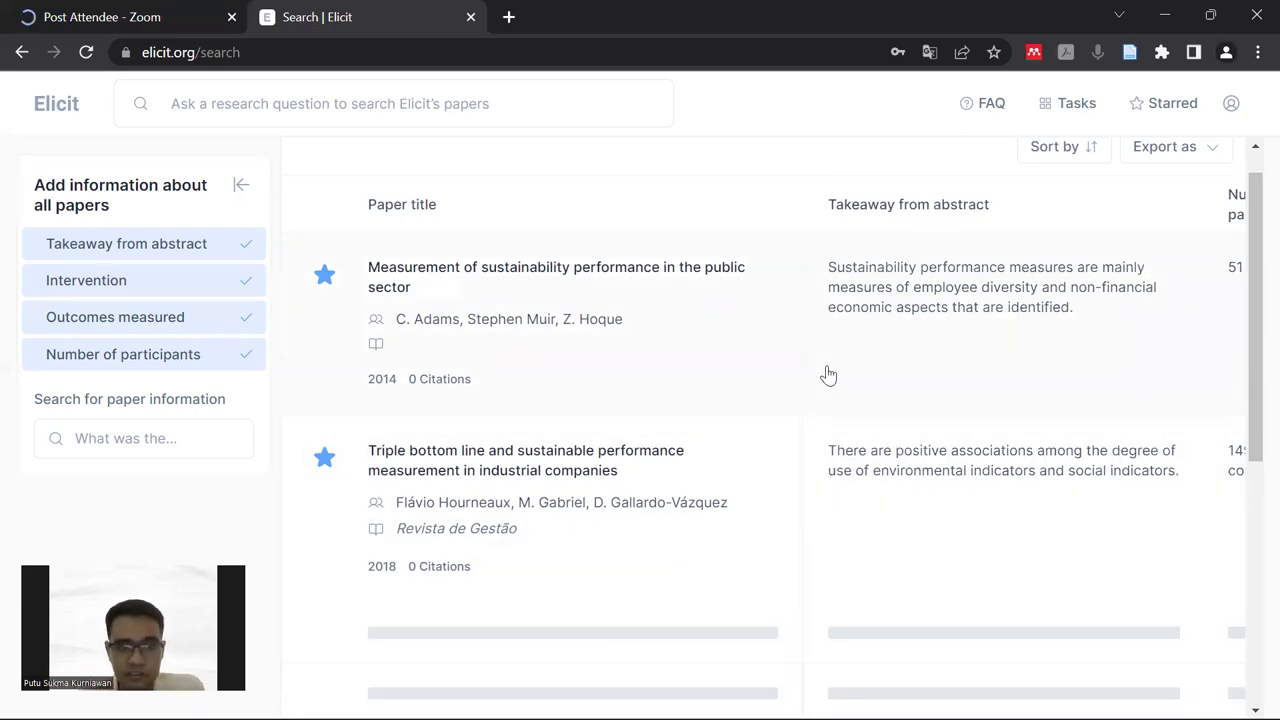
{"action": "scroll", "coordinate": [720, 360], "scroll_direction": "down", "scroll_amount": 2}
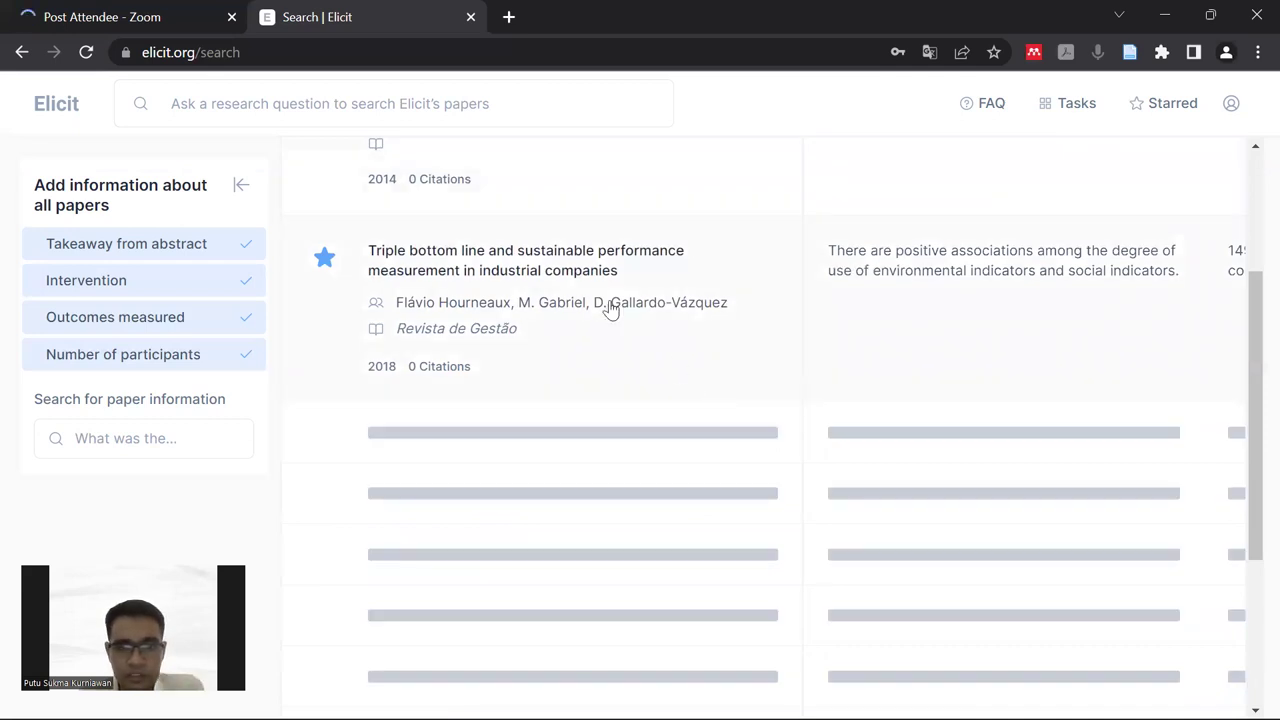
{"action": "scroll", "coordinate": [640, 369], "scroll_direction": "up", "scroll_amount": 2}
{"action": "scroll", "coordinate": [663, 383], "scroll_direction": "down", "scroll_amount": 1}
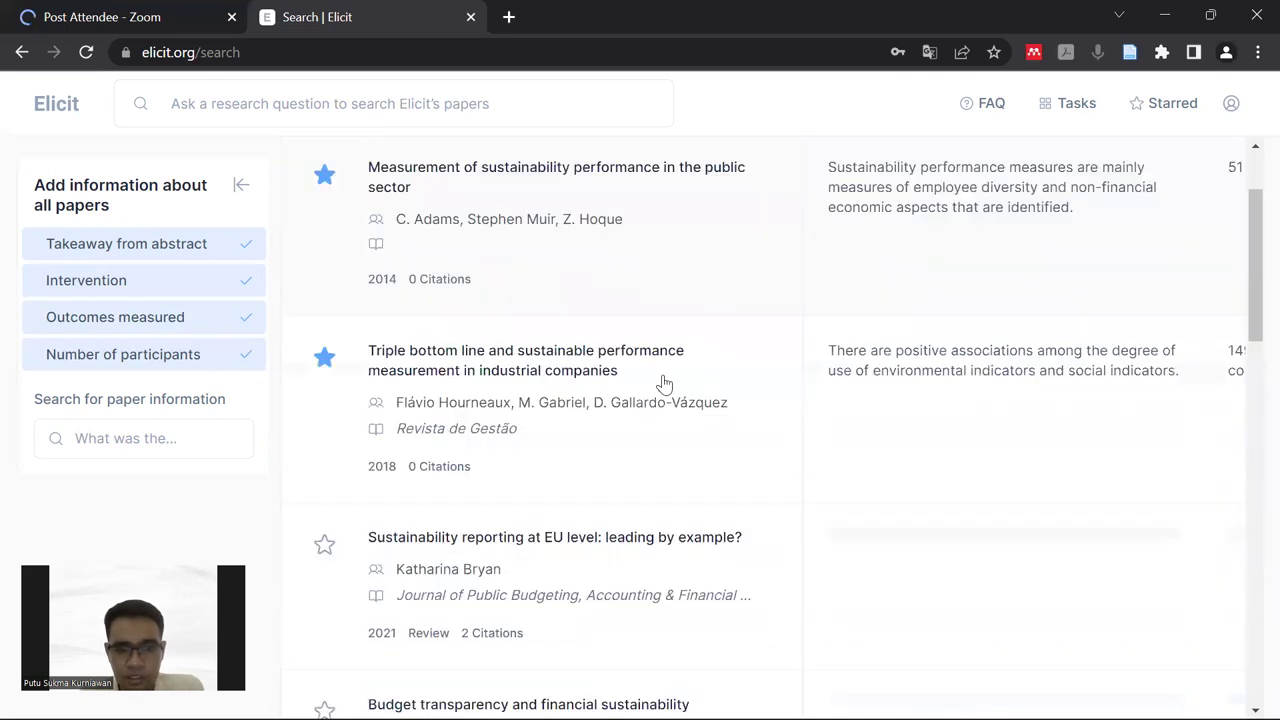
Examine the titles, publication details and abstract takeaways of the similar papers throughout the extended list
{"action": "scroll", "coordinate": [662, 383], "scroll_direction": "down", "scroll_amount": 1}
{"action": "scroll", "coordinate": [659, 381], "scroll_direction": "down", "scroll_amount": 1}
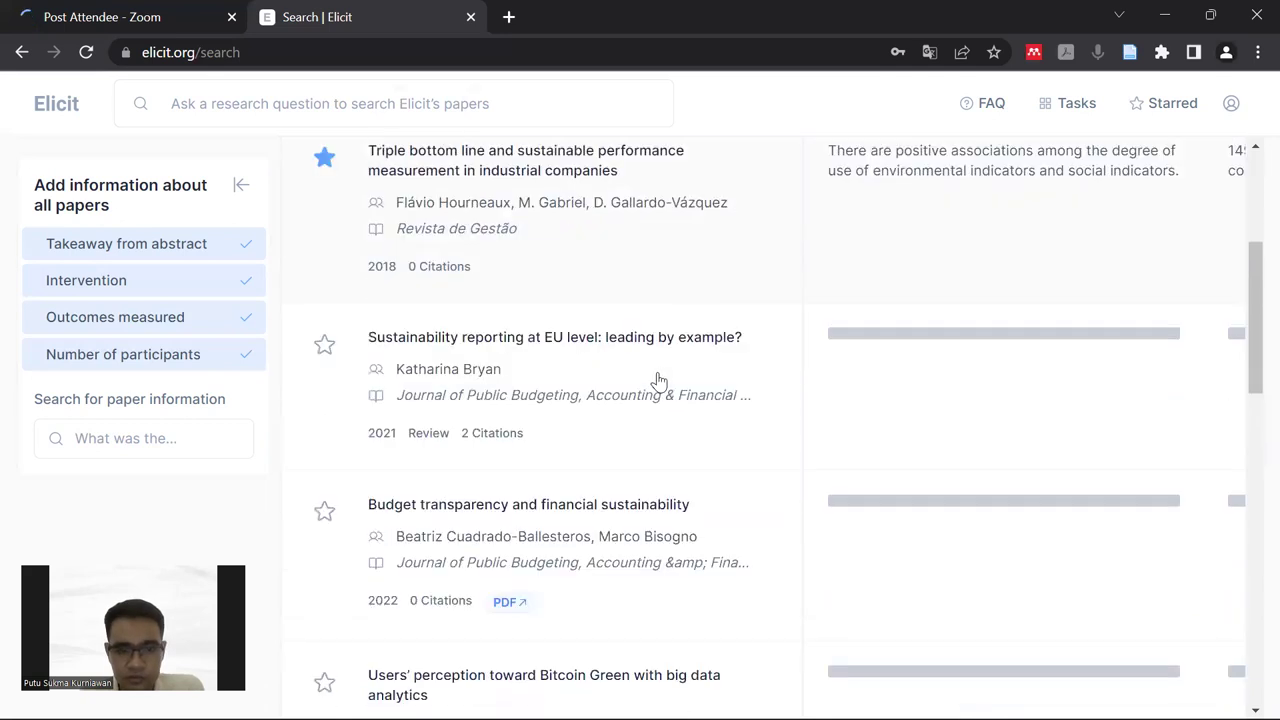
{"action": "scroll", "coordinate": [659, 381], "scroll_direction": "up", "scroll_amount": 1}
{"action": "scroll", "coordinate": [659, 381], "scroll_direction": "up", "scroll_amount": 1}
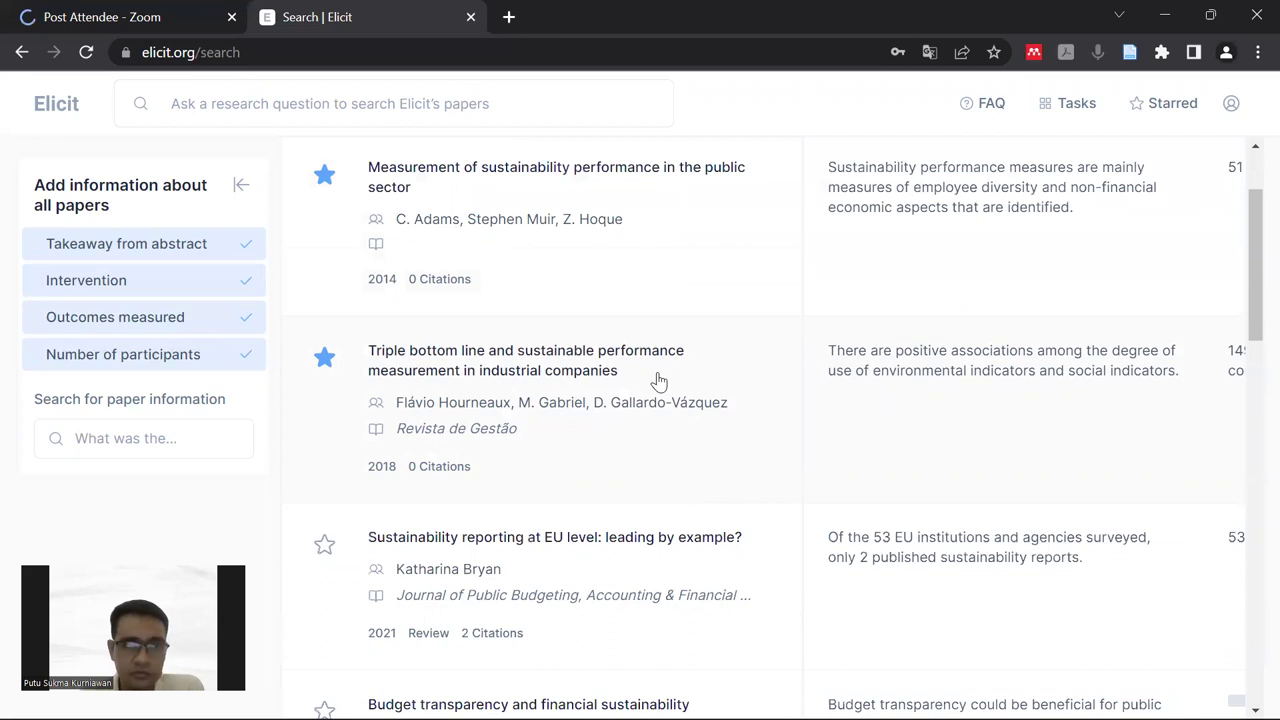
{"action": "scroll", "coordinate": [659, 381], "scroll_direction": "up", "scroll_amount": 1}
{"action": "scroll", "coordinate": [659, 381], "scroll_direction": "down", "scroll_amount": 1}
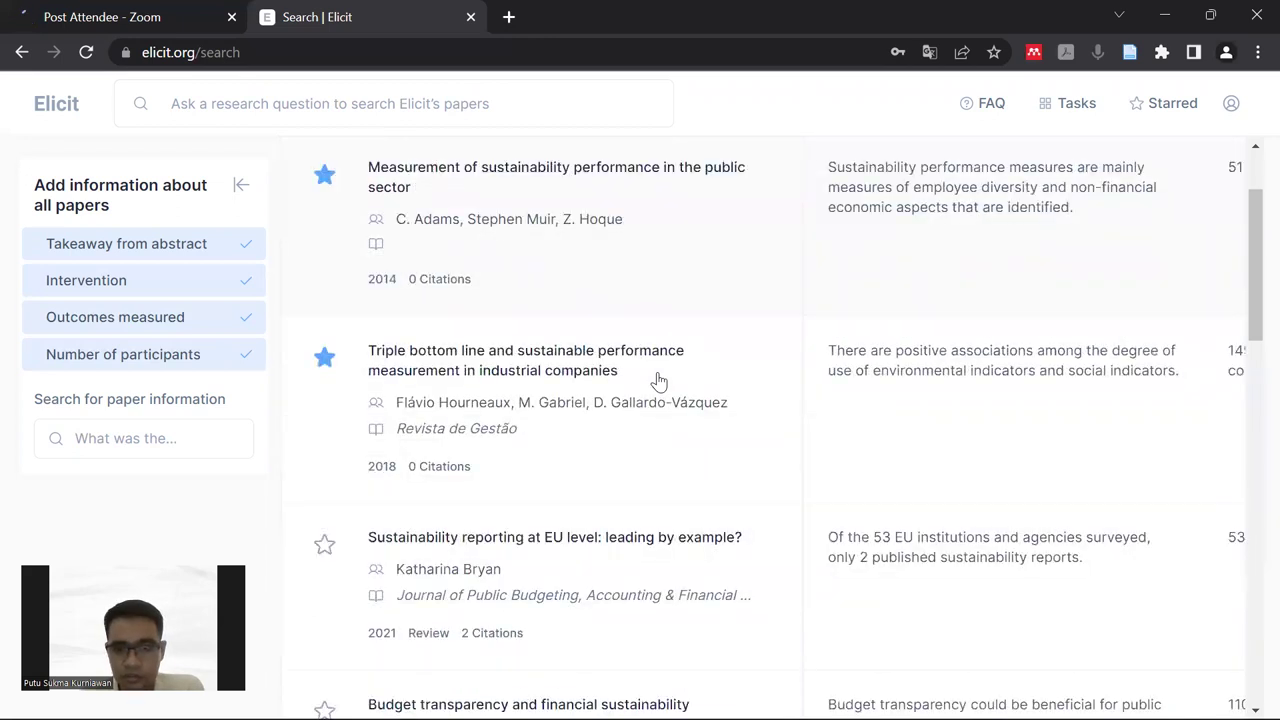
{"action": "scroll", "coordinate": [659, 381], "scroll_direction": "down", "scroll_amount": 1}
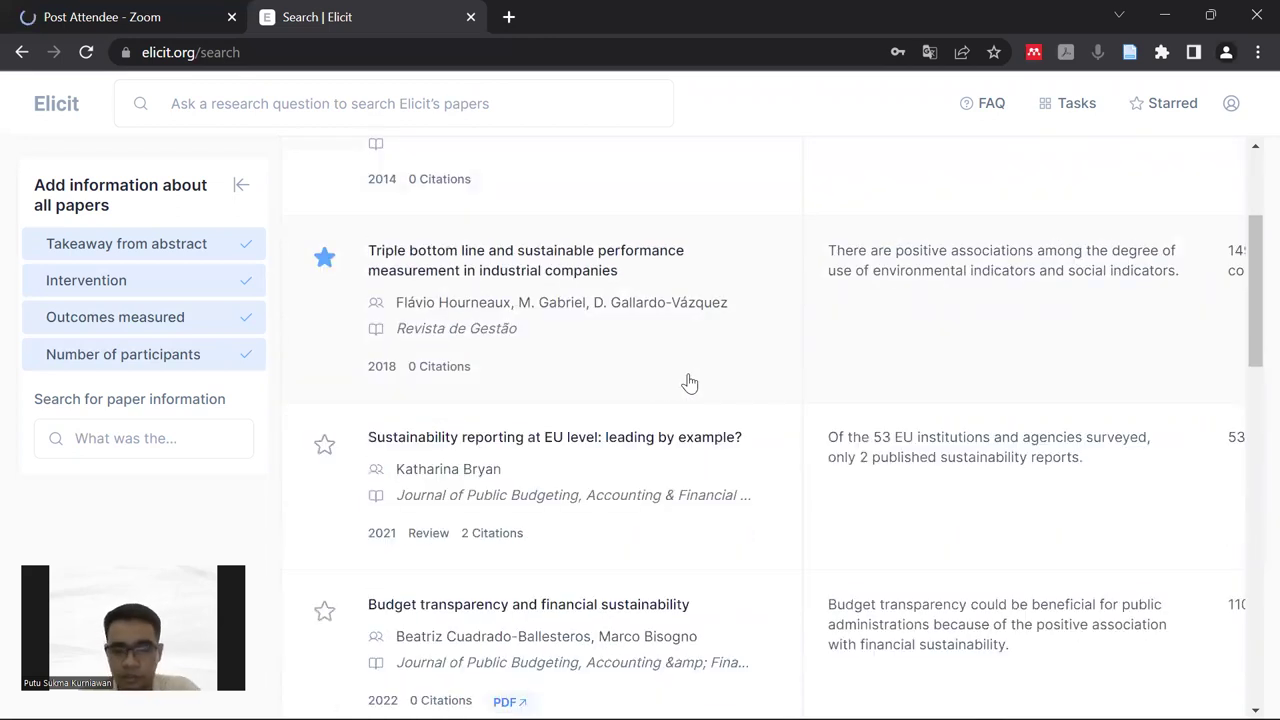
{"action": "scroll", "coordinate": [693, 383], "scroll_direction": "down", "scroll_amount": 2}
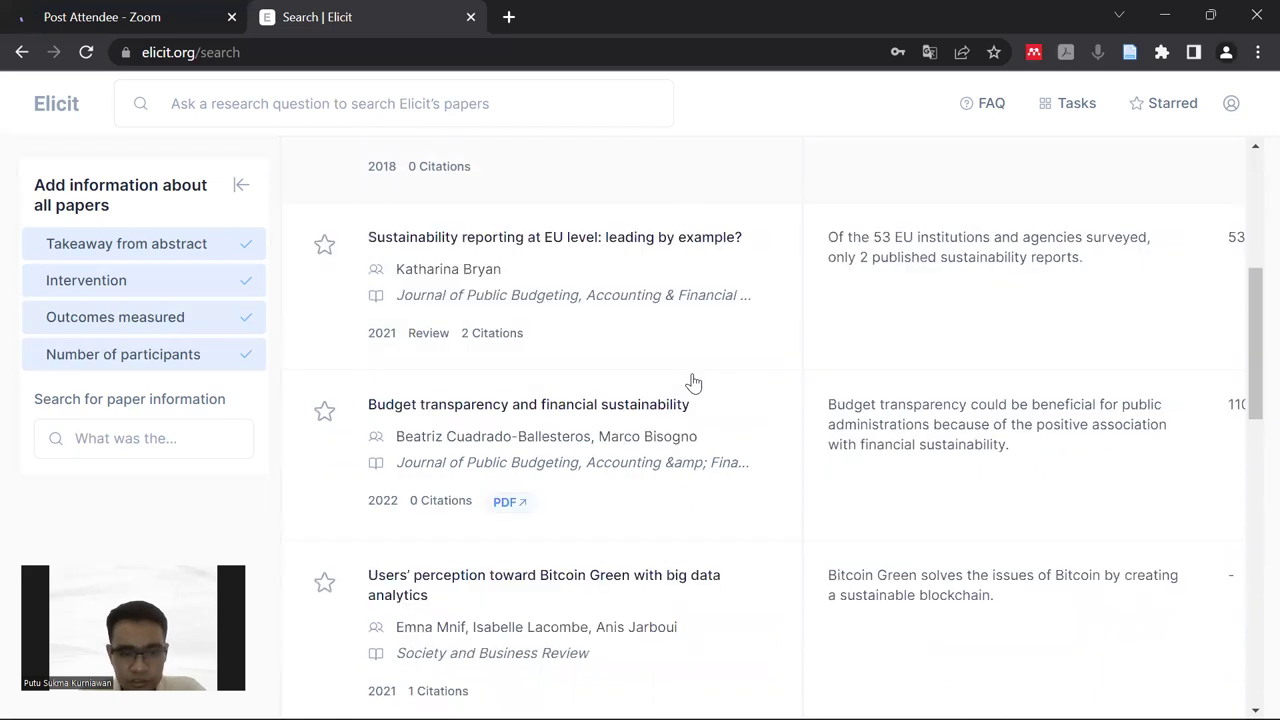
{"action": "scroll", "coordinate": [693, 383], "scroll_direction": "down", "scroll_amount": 2}
{"action": "scroll", "coordinate": [693, 383], "scroll_direction": "down", "scroll_amount": 3}
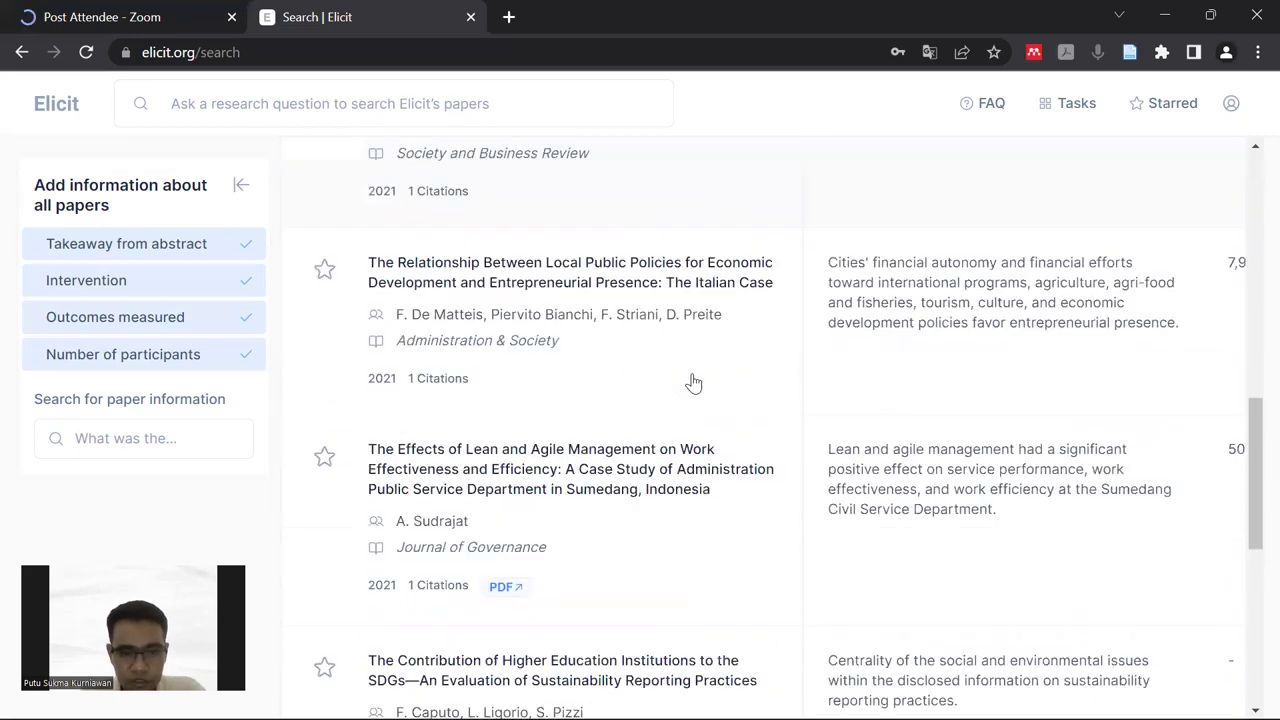
{"action": "scroll", "coordinate": [693, 383], "scroll_direction": "down", "scroll_amount": 5}
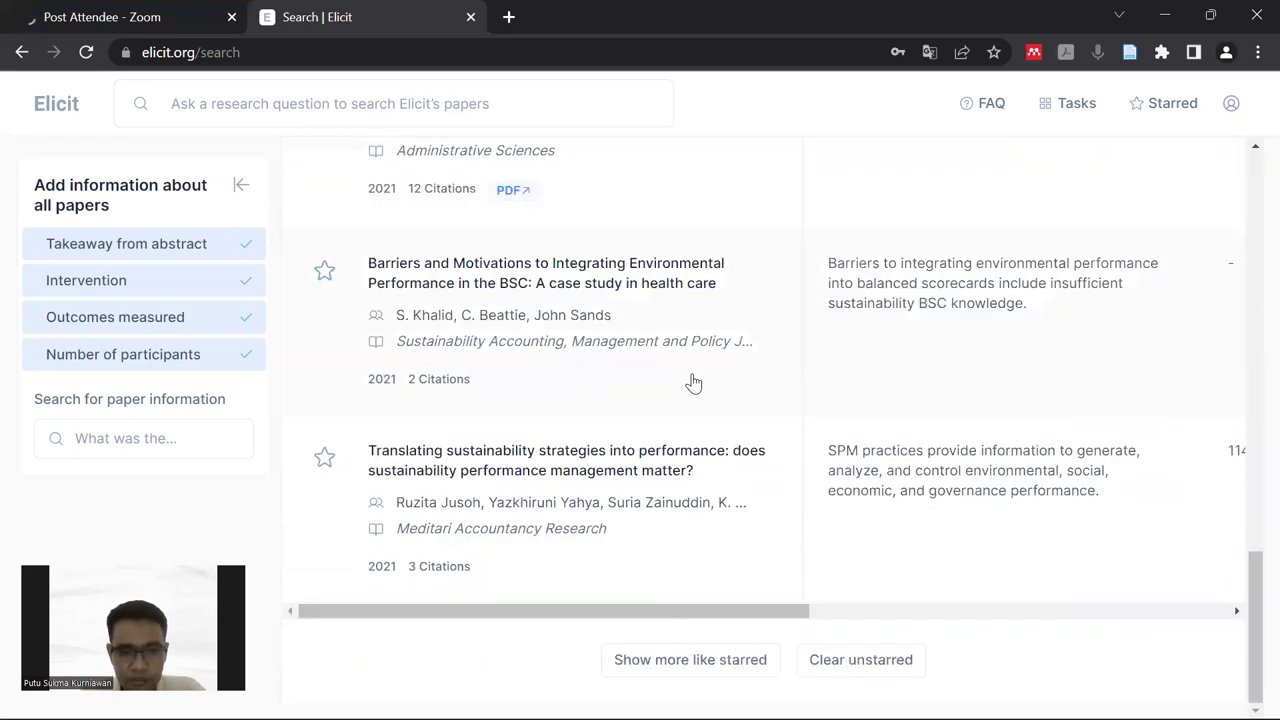
{"action": "scroll", "coordinate": [693, 383], "scroll_direction": "up", "scroll_amount": 9}
{"action": "scroll", "coordinate": [693, 383], "scroll_direction": "down", "scroll_amount": 9}
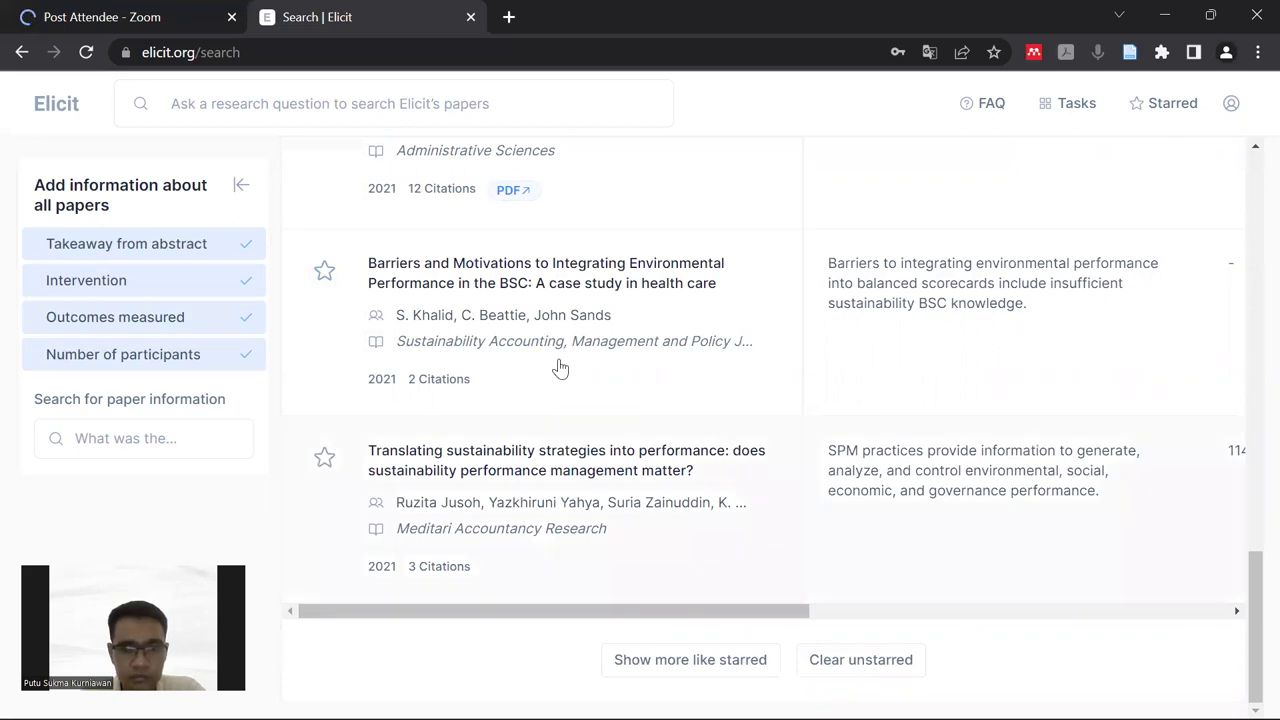
{"action": "scroll", "coordinate": [560, 364], "scroll_direction": "up", "scroll_amount": 2}
{"action": "scroll", "coordinate": [565, 362], "scroll_direction": "up", "scroll_amount": 4}
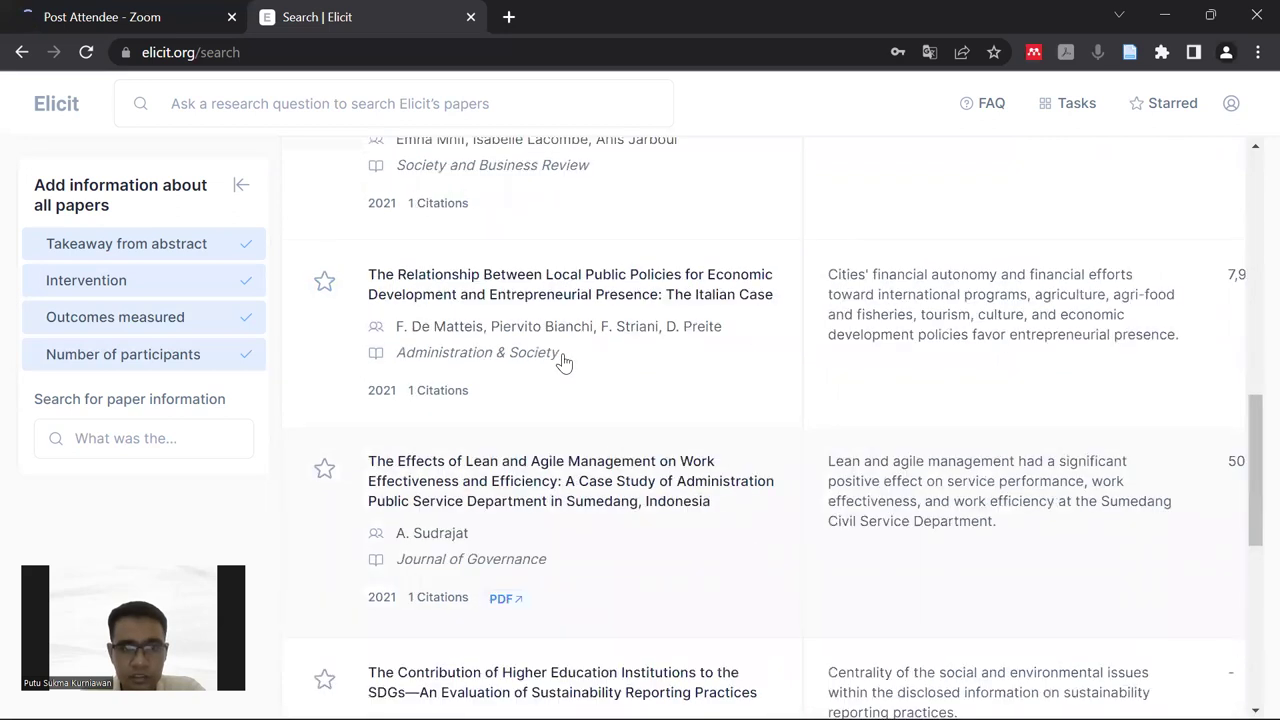
{"action": "scroll", "coordinate": [565, 362], "scroll_direction": "up", "scroll_amount": 4}
{"action": "scroll", "coordinate": [565, 362], "scroll_direction": "up", "scroll_amount": 3}
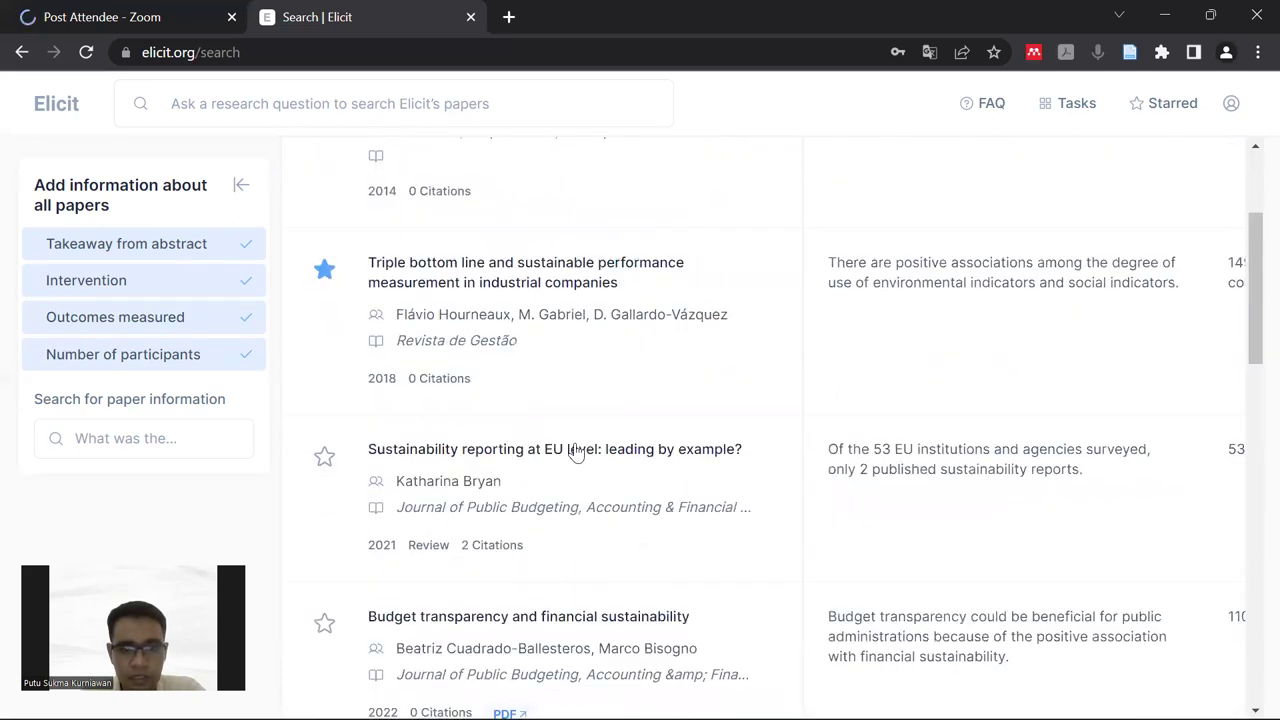
{"action": "scroll", "coordinate": [651, 457], "scroll_direction": "down", "scroll_amount": 2}
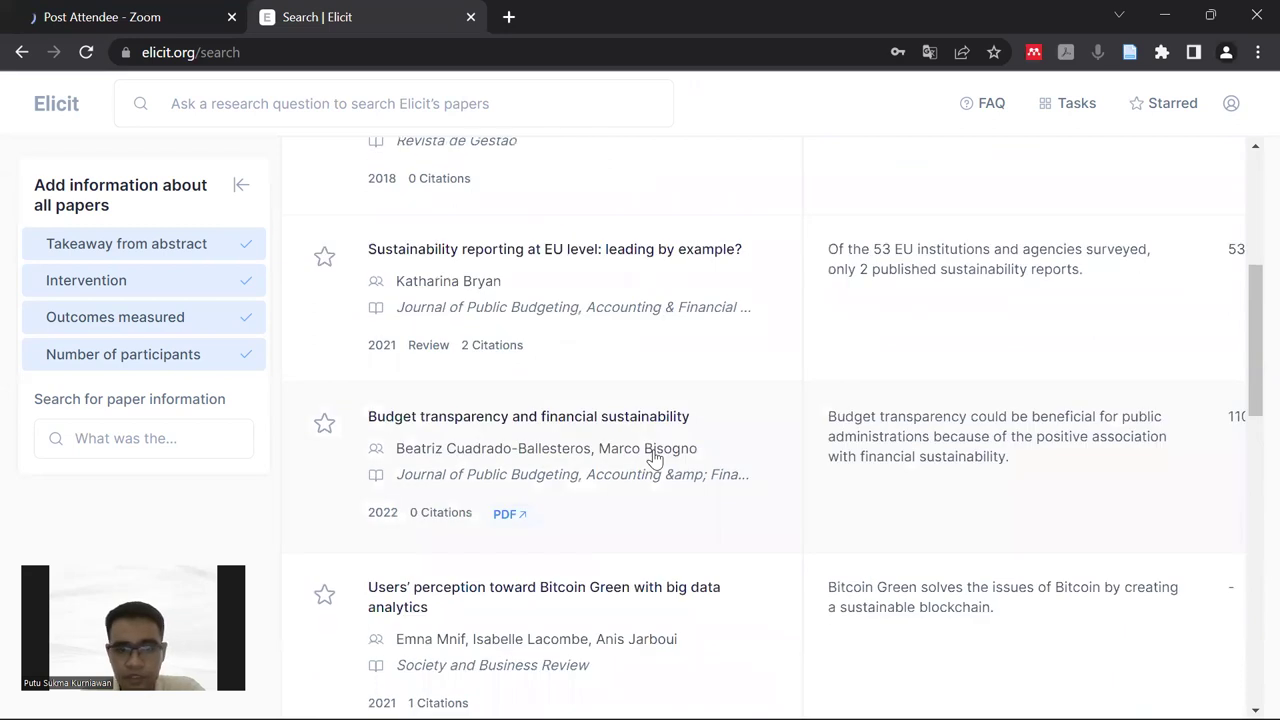
{"action": "scroll", "coordinate": [651, 457], "scroll_direction": "up", "scroll_amount": 2}
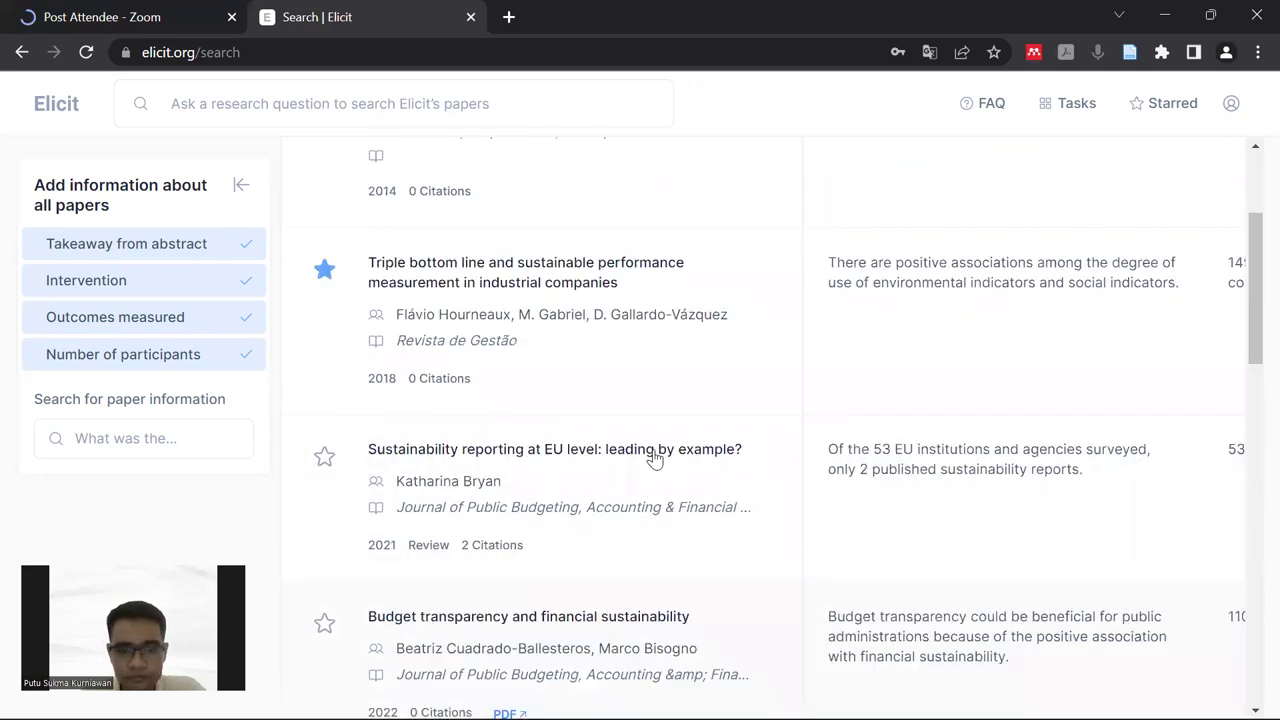
{"action": "scroll", "coordinate": [653, 457], "scroll_direction": "up", "scroll_amount": 2}
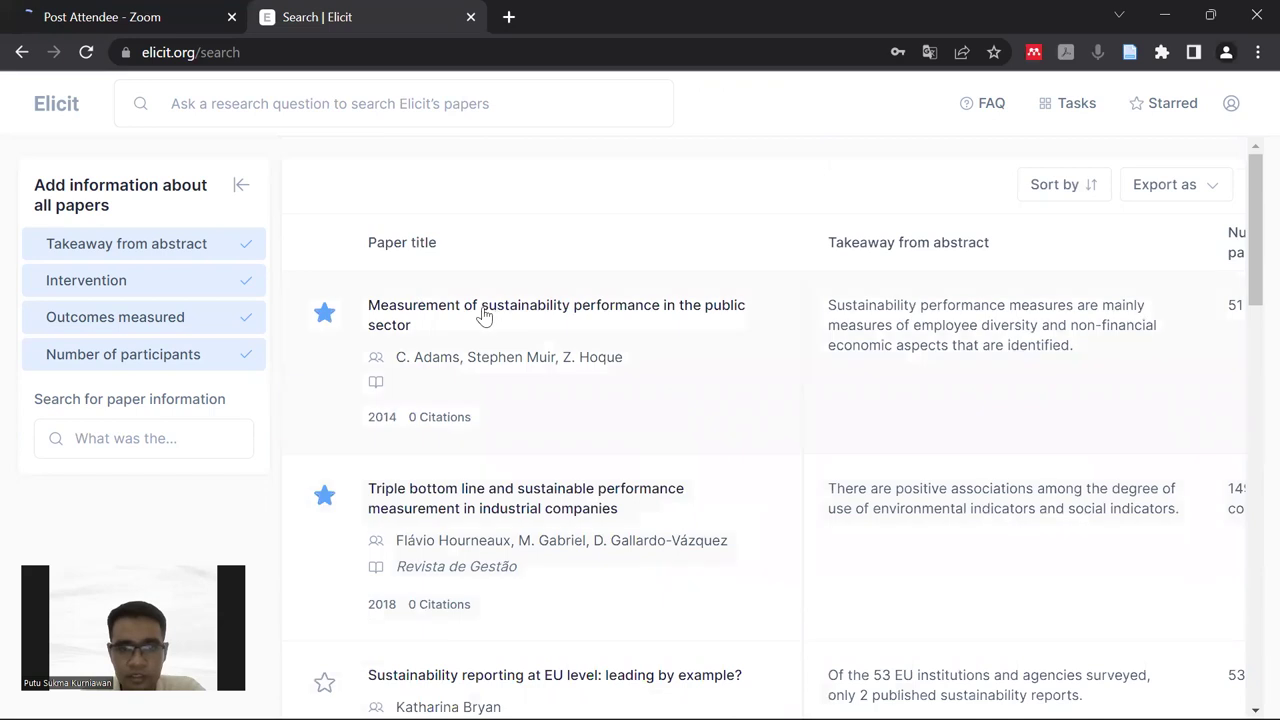
View the details of the paper "Measurement of sustainability performance in the public sector" and return to the paper search page
{"action": "left_click_drag", "start_coordinate": [484, 312], "coordinate": [497, 312]}
{"action": "left_click_drag", "start_coordinate": [620, 493], "coordinate": [531, 486]}
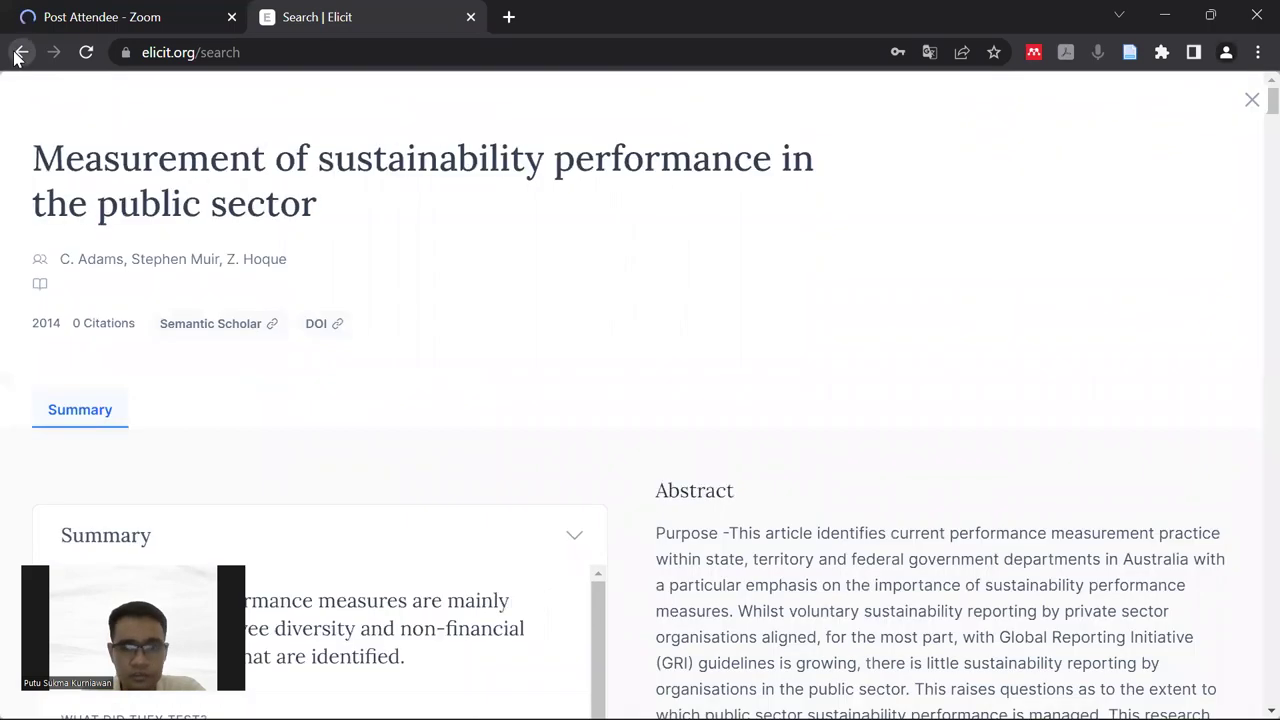
{"action": "left_click", "coordinate": [18, 54]}
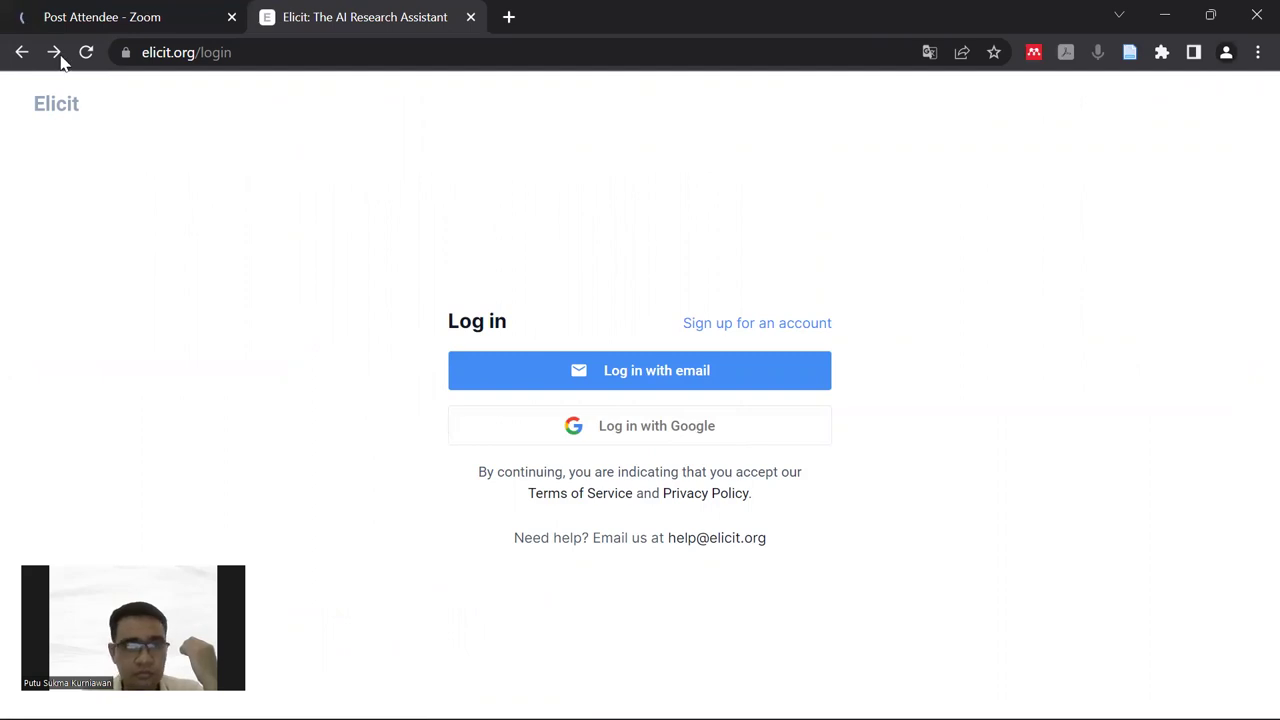
{"action": "left_click", "coordinate": [58, 57]}
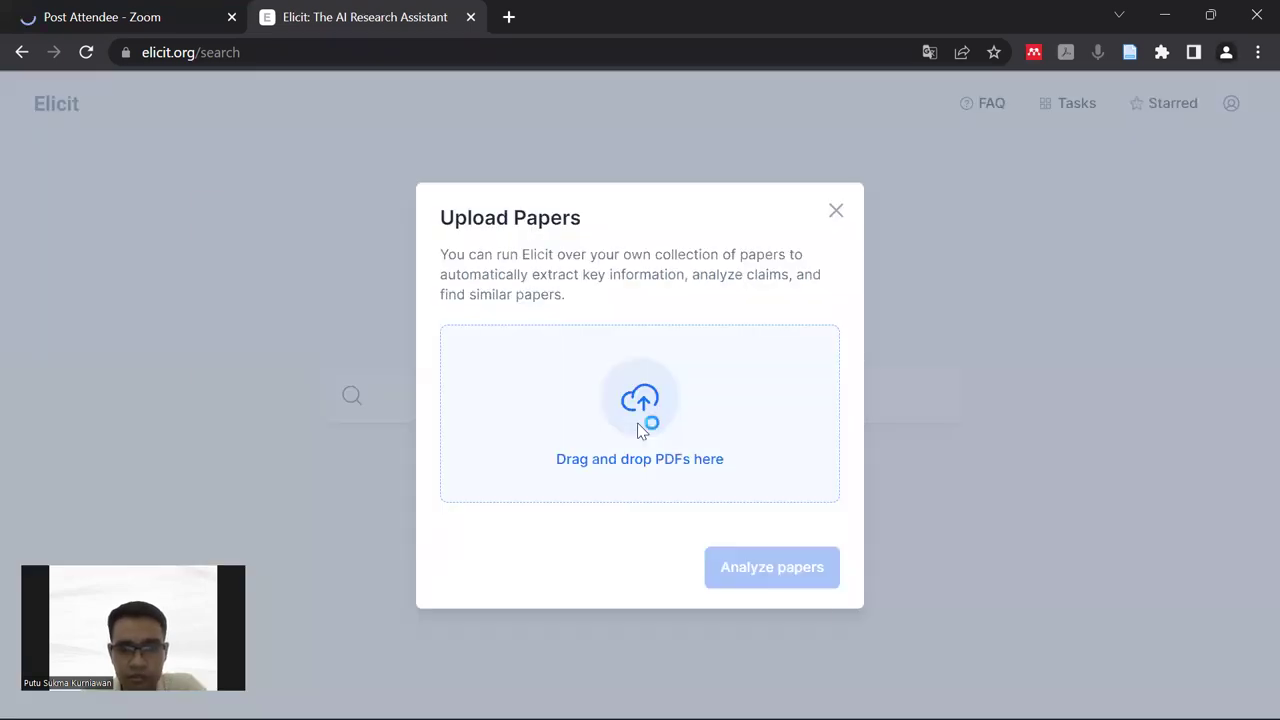
Upload Adams 2014.pdf and Flavio 2018.pdf from the Desktop and run the analysis on both papers
{"action": "left_click", "coordinate": [645, 422]}
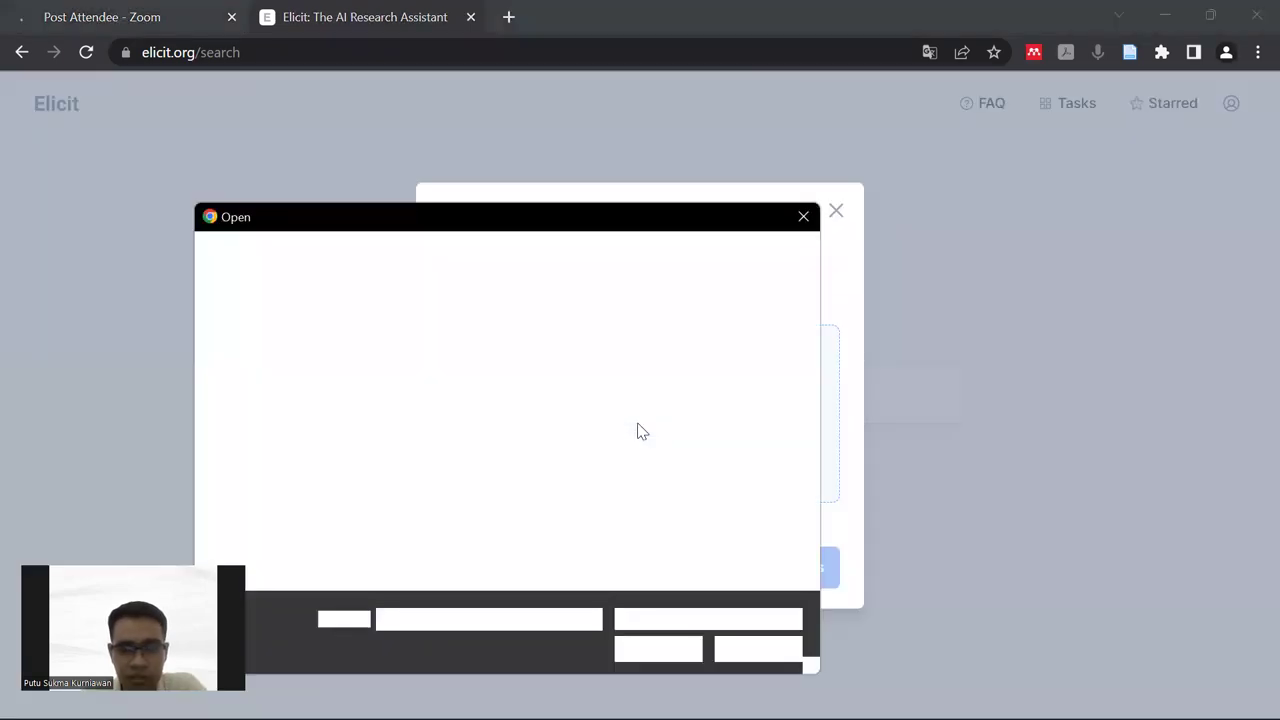
{"action": "left_click", "coordinate": [658, 651]}
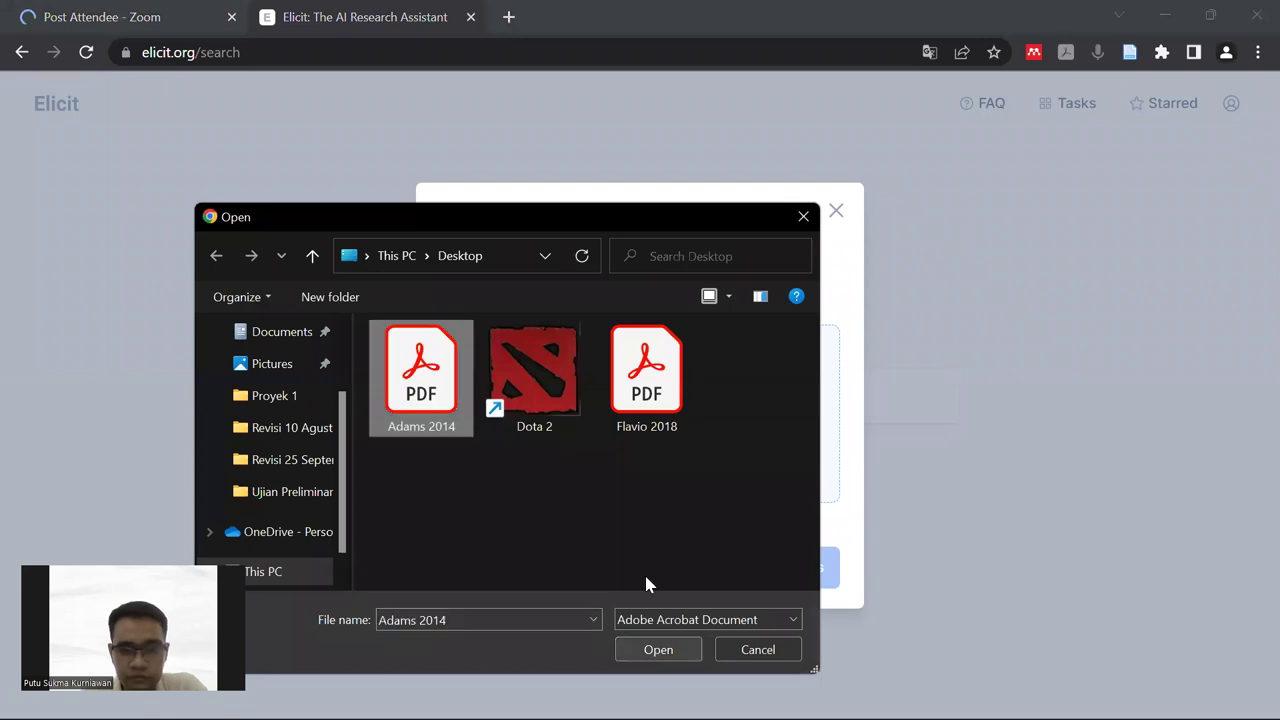
{"action": "key", "text": "Return"}
{"action": "left_click", "coordinate": [736, 436]}
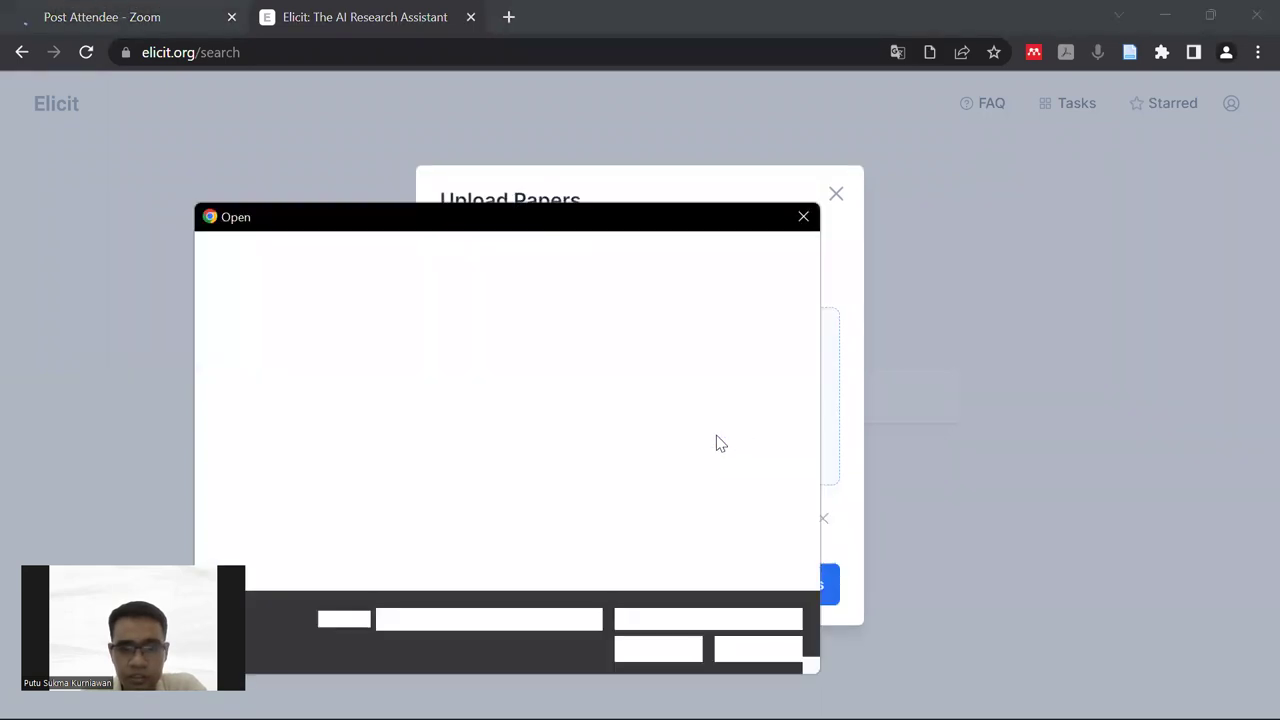
{"action": "key", "text": "f"}
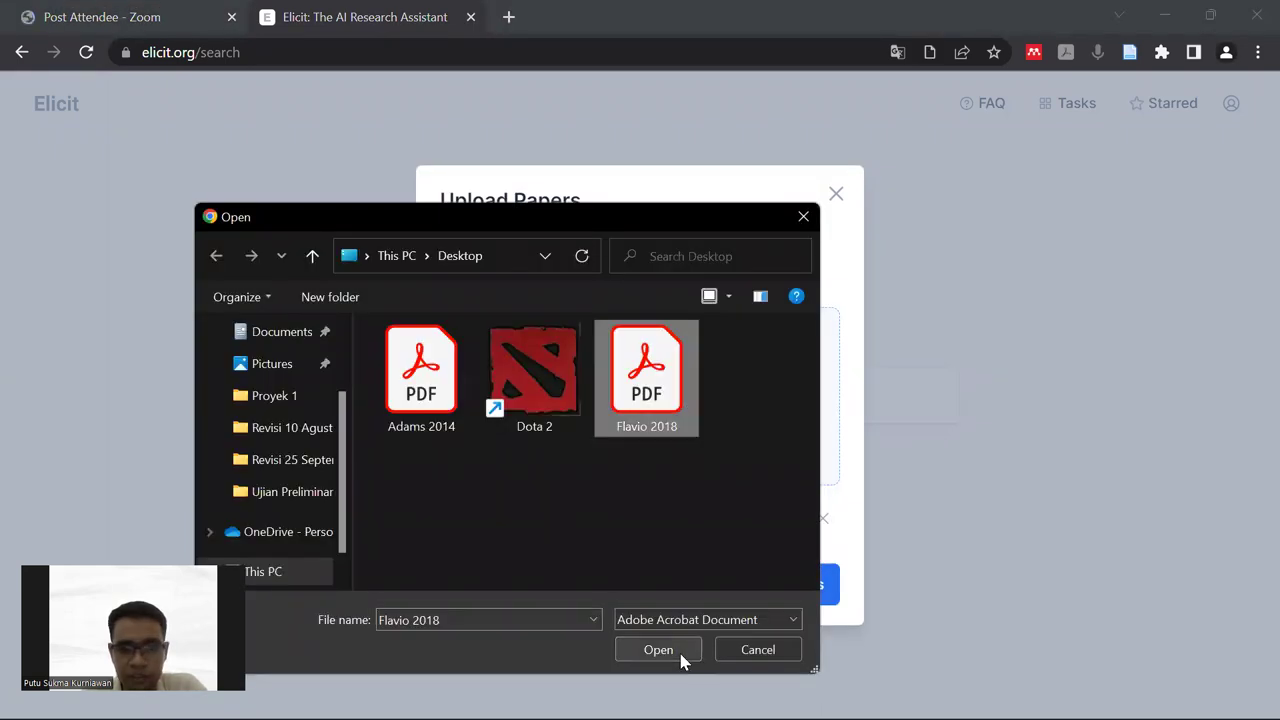
{"action": "key", "text": "Return"}
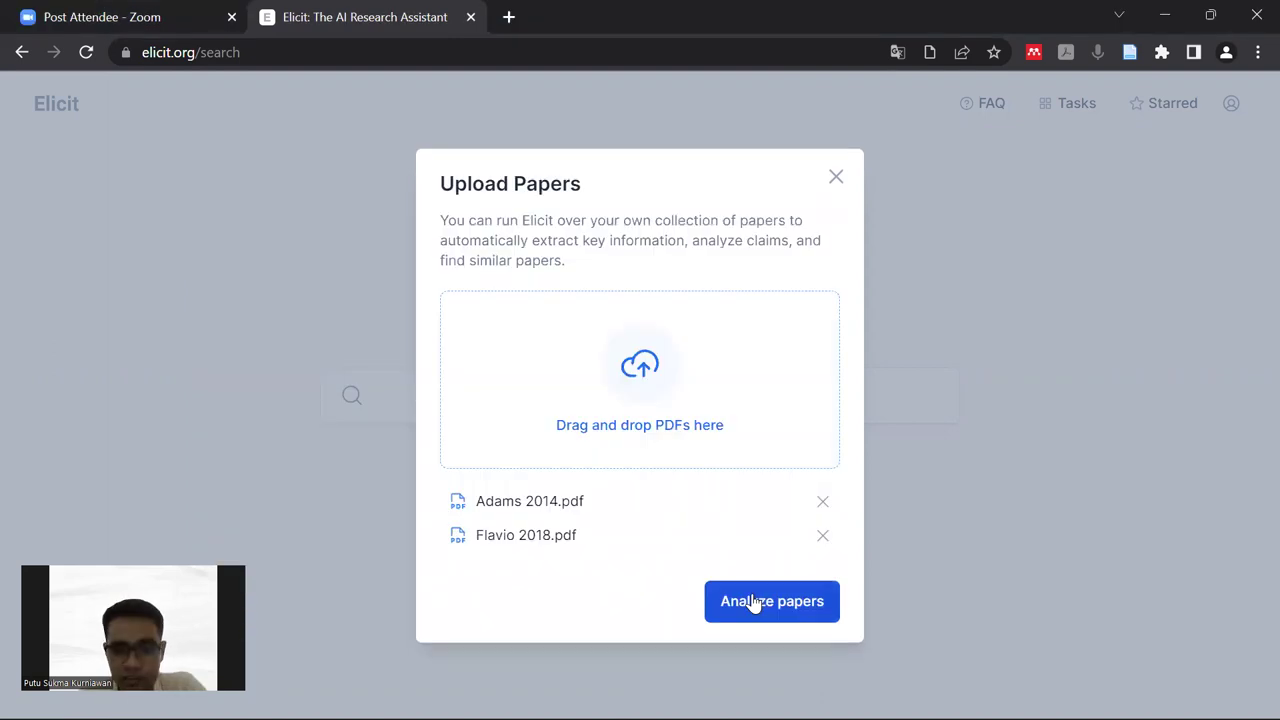
{"action": "left_click", "coordinate": [754, 601]}
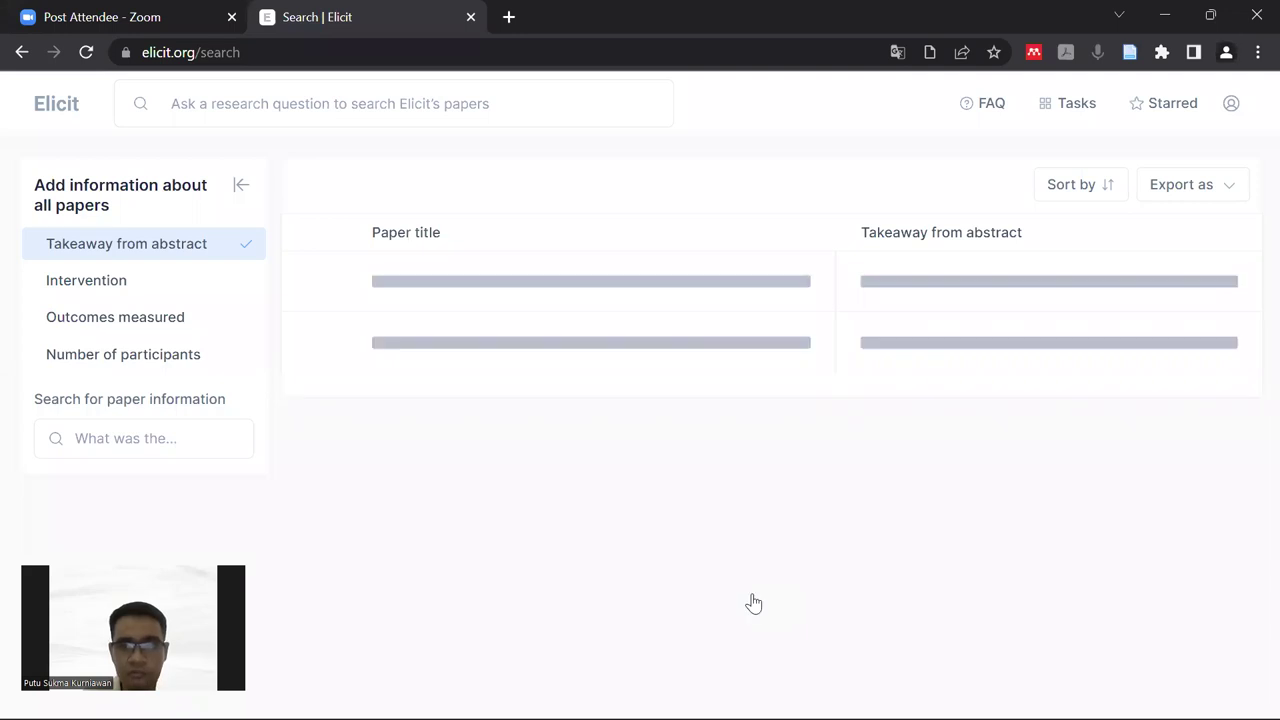
Add the Intervention, Outcomes measured and Number of participants columns to the table of analyzed papers
{"action": "left_click", "coordinate": [127, 283]}
{"action": "left_click", "coordinate": [148, 320]}
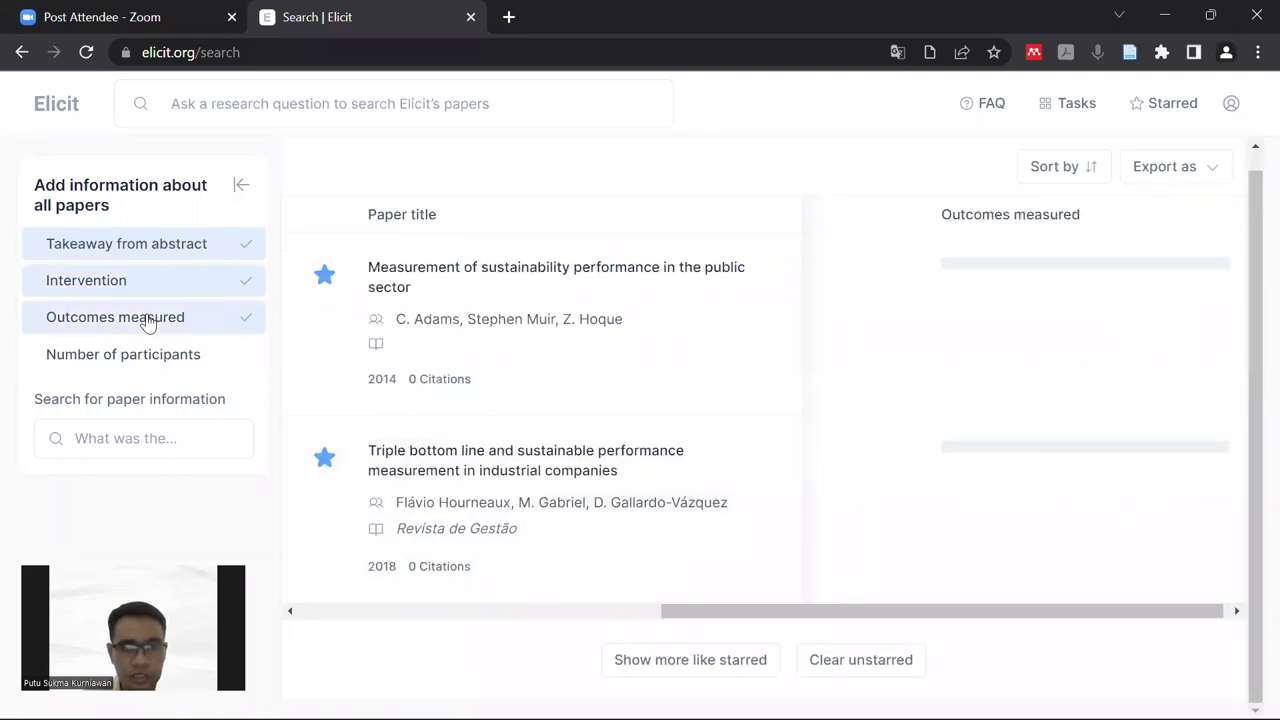
{"action": "left_click", "coordinate": [163, 358]}
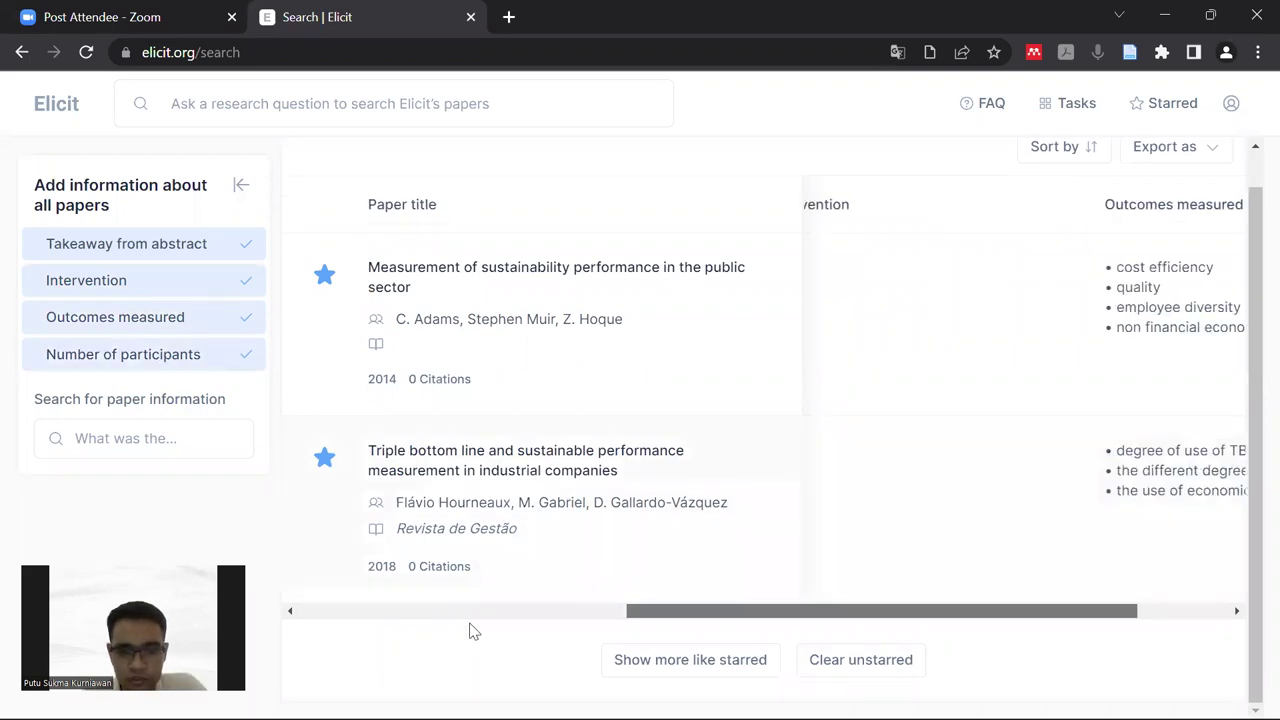
Load more papers like the two starred ones and read through the titles down to the end of the list
{"action": "left_click", "coordinate": [670, 661]}
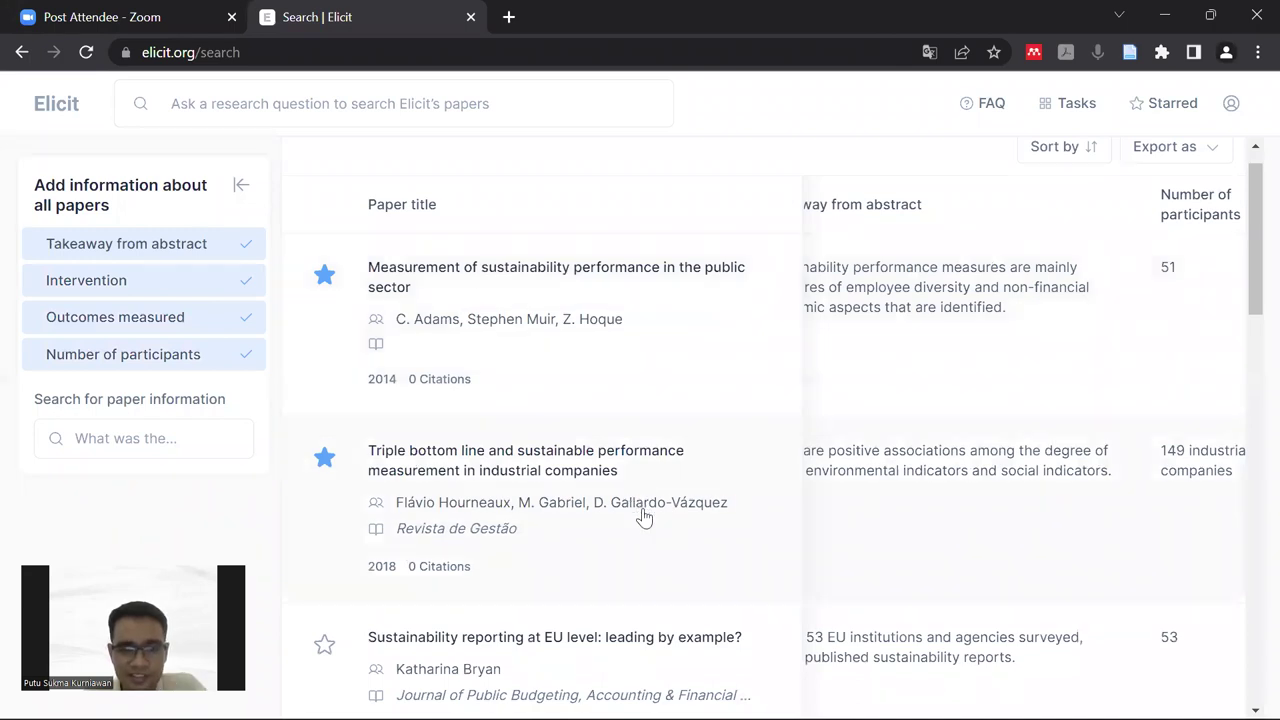
{"action": "scroll", "coordinate": [590, 430], "scroll_direction": "up", "scroll_amount": 1}
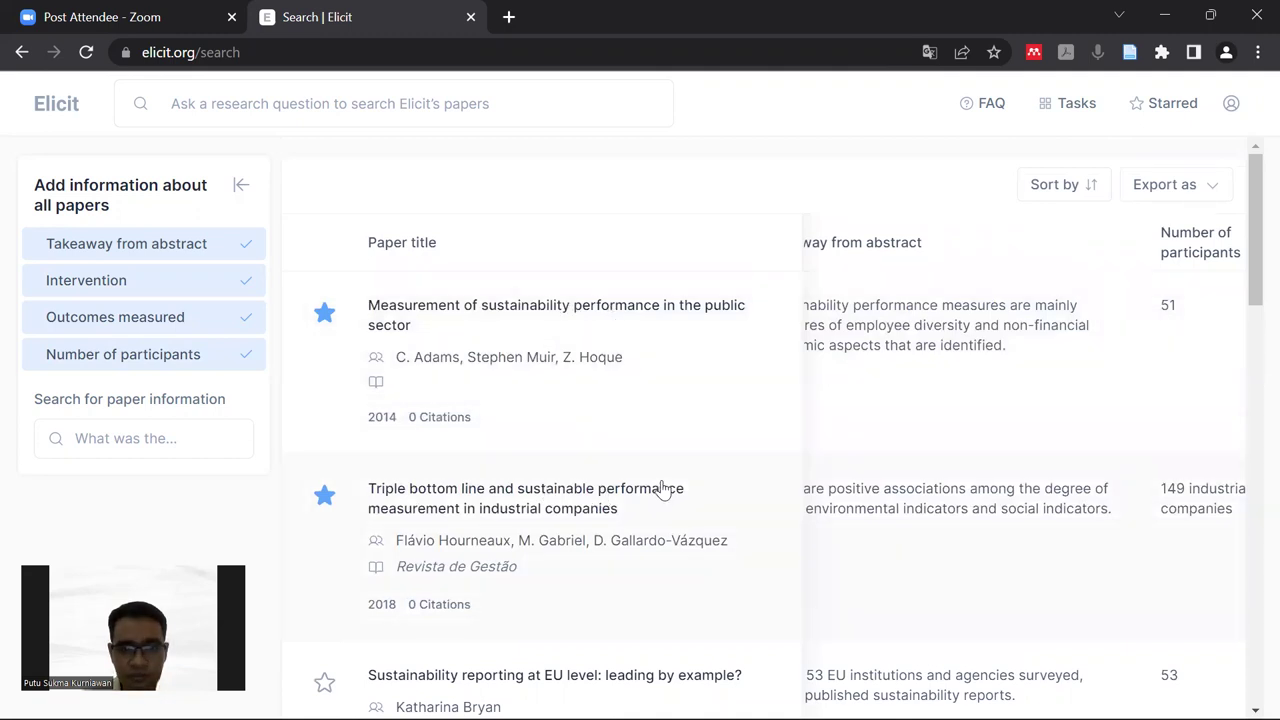
{"action": "scroll", "coordinate": [451, 443], "scroll_direction": "down", "scroll_amount": 3}
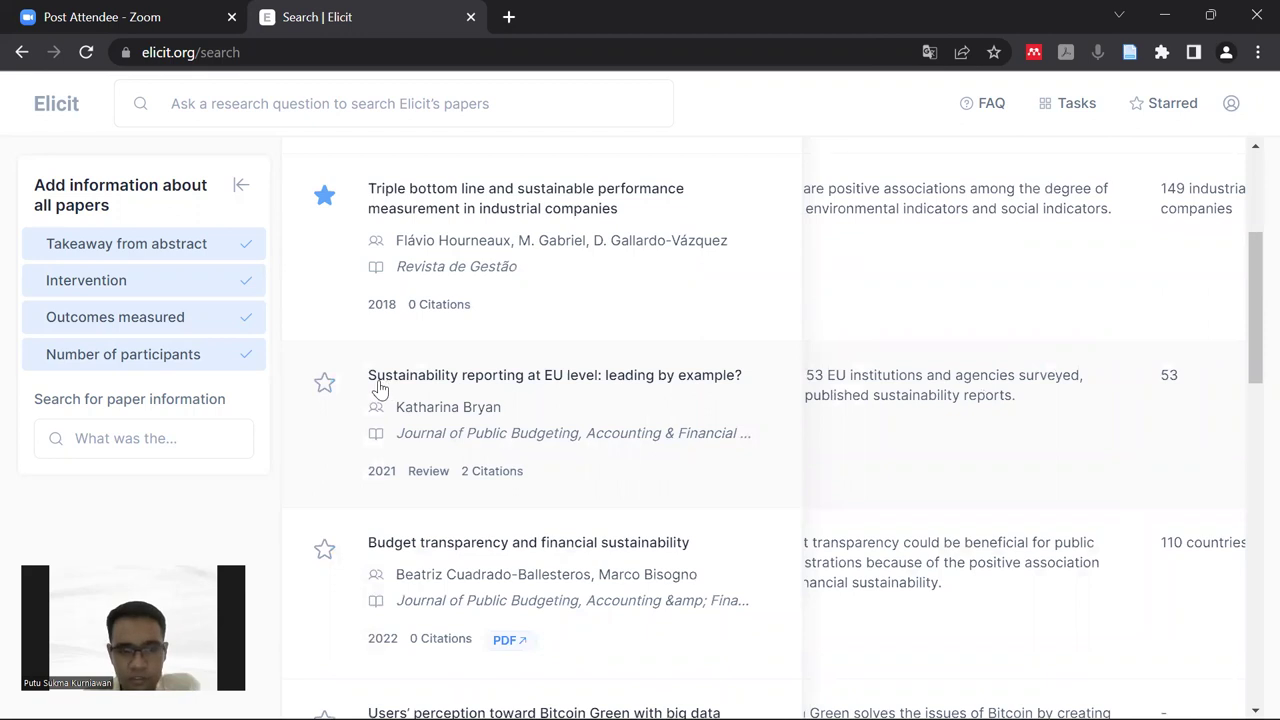
{"action": "scroll", "coordinate": [560, 422], "scroll_direction": "down", "scroll_amount": 2}
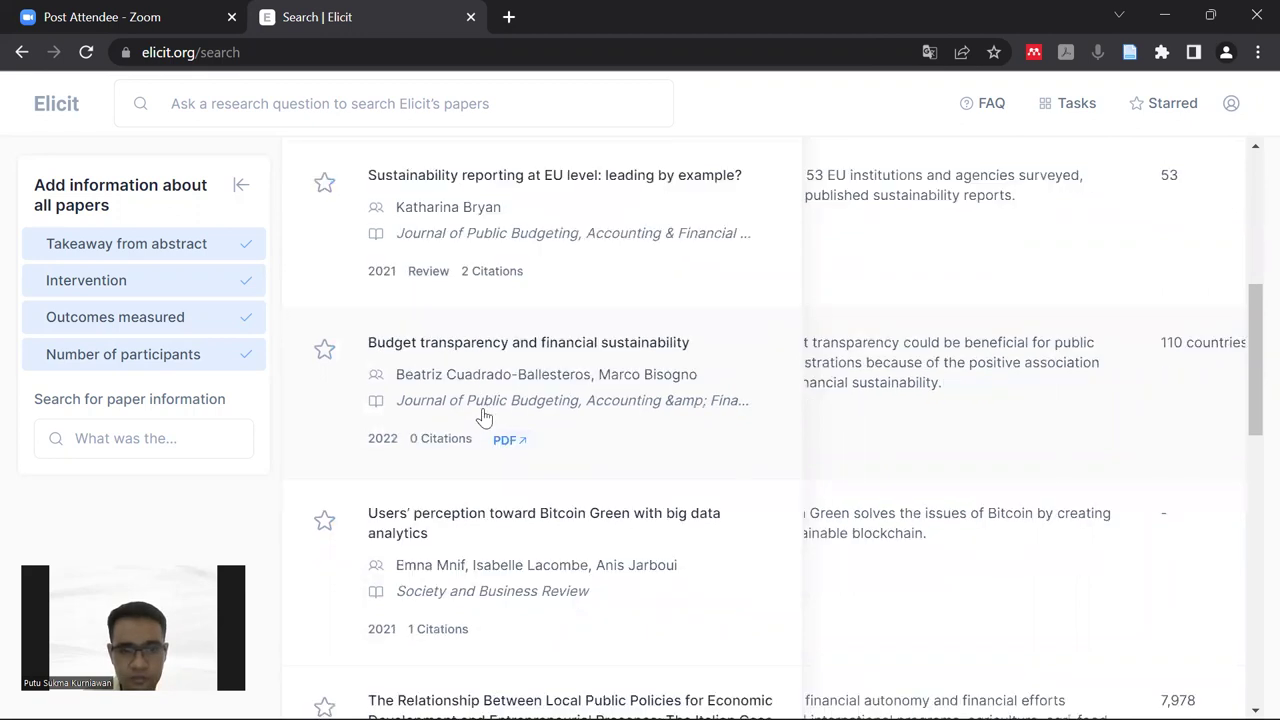
{"action": "scroll", "coordinate": [494, 438], "scroll_direction": "down", "scroll_amount": 1}
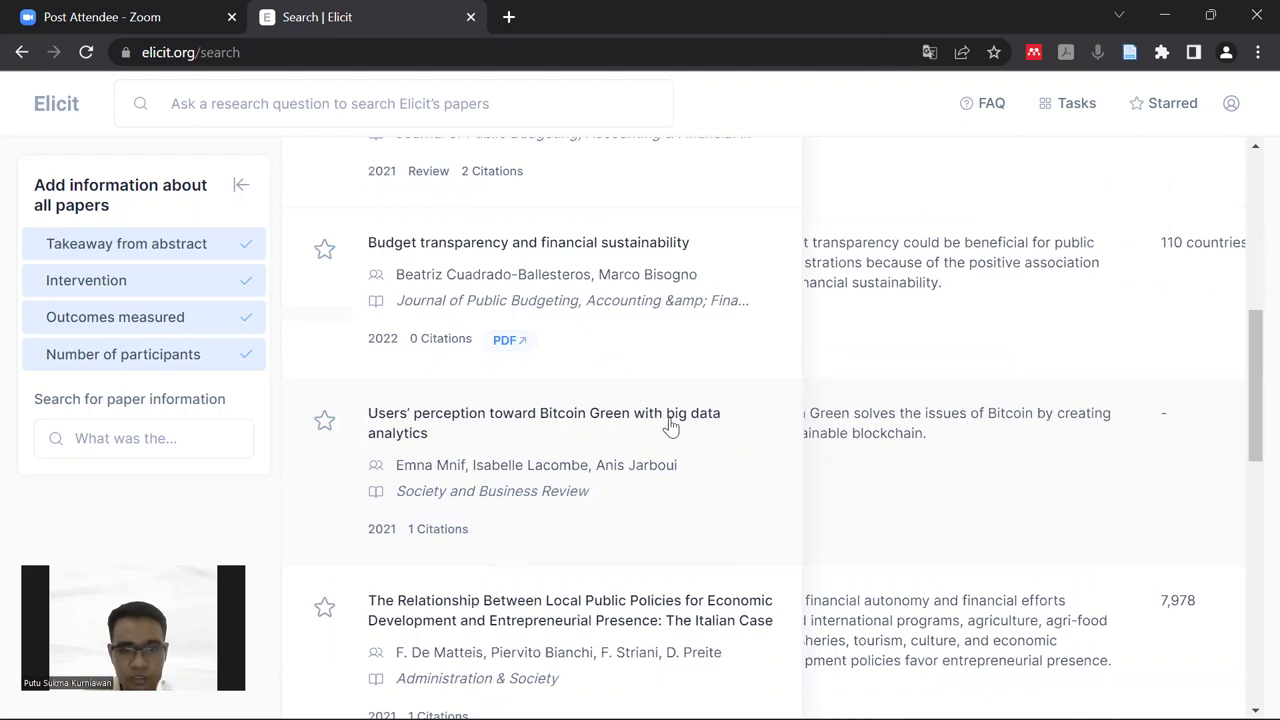
{"action": "scroll", "coordinate": [490, 457], "scroll_direction": "down", "scroll_amount": 1}
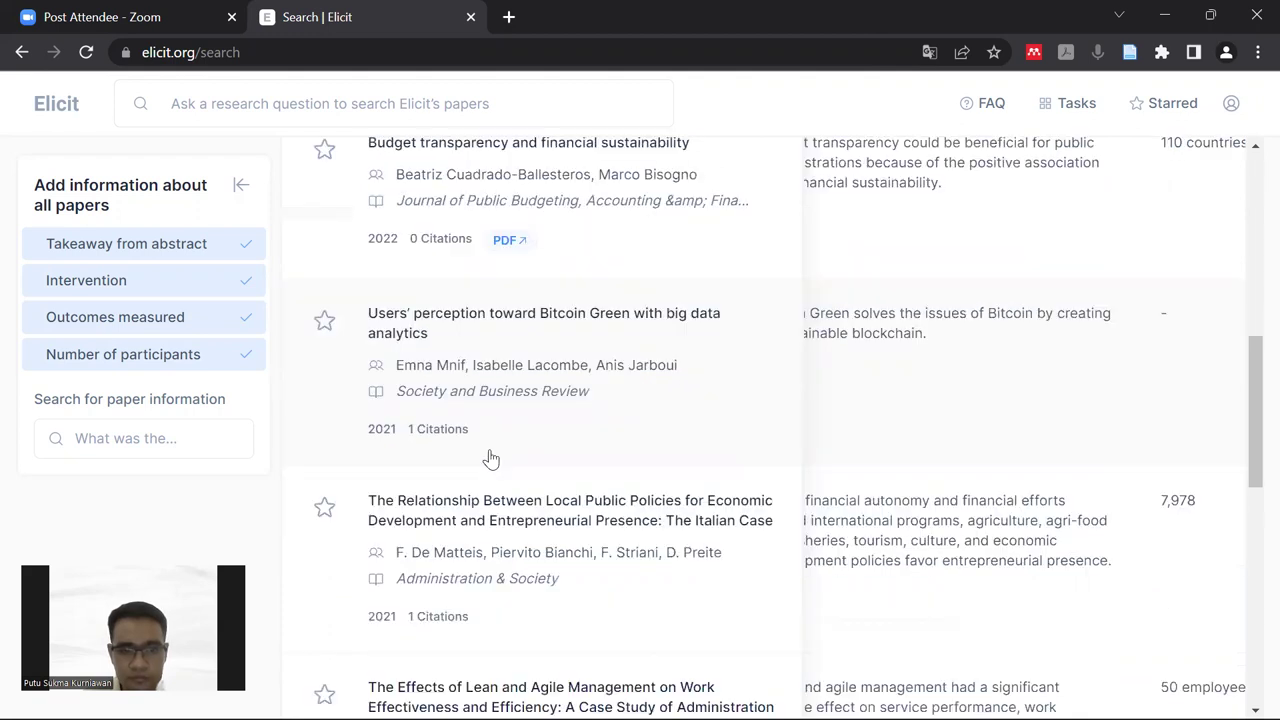
{"action": "scroll", "coordinate": [490, 457], "scroll_direction": "down", "scroll_amount": 2}
{"action": "scroll", "coordinate": [490, 457], "scroll_direction": "down", "scroll_amount": 2}
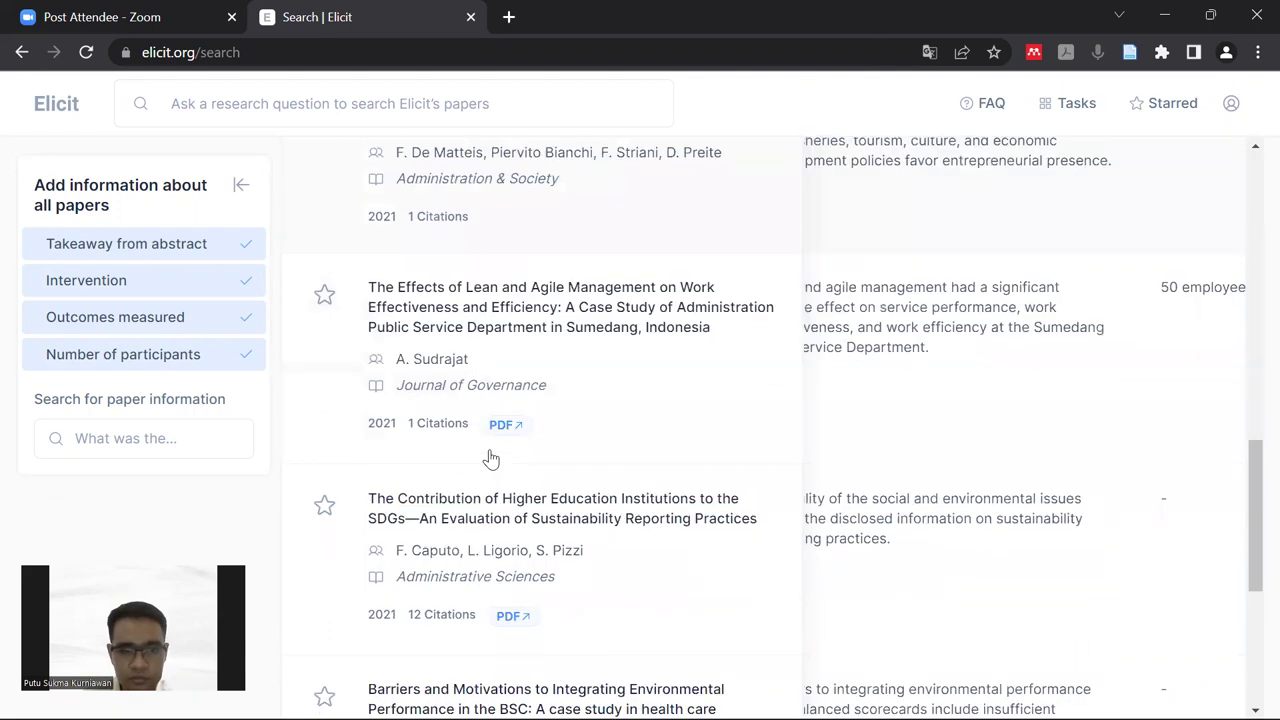
{"action": "scroll", "coordinate": [490, 457], "scroll_direction": "down", "scroll_amount": 1}
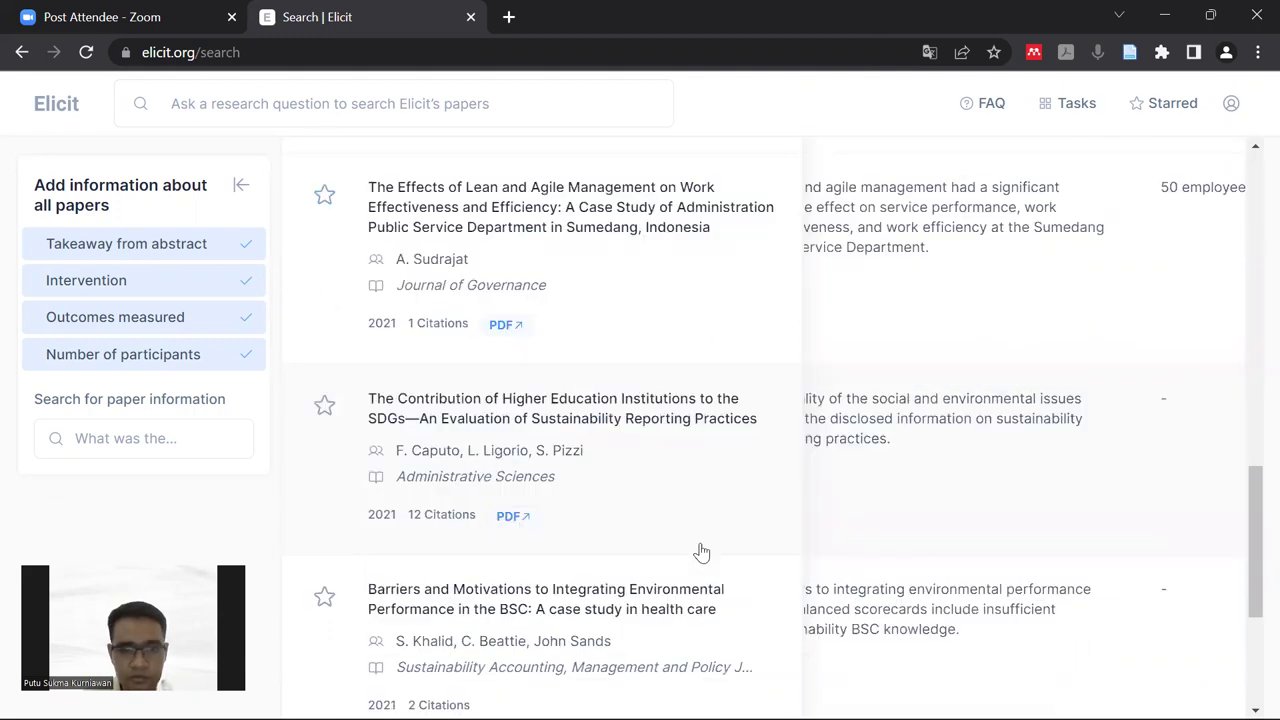
{"action": "scroll", "coordinate": [700, 550], "scroll_direction": "down", "scroll_amount": 3}
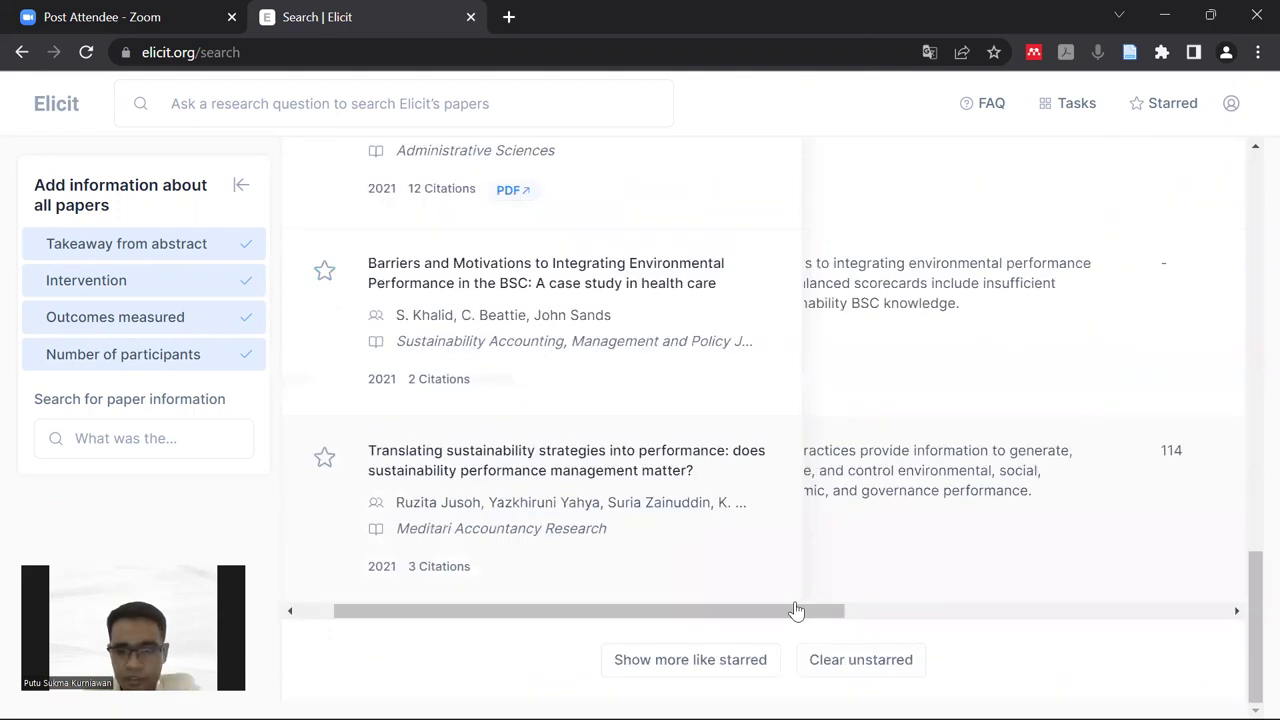
Examine the Outcomes measured and Intervention columns for all listed papers, from the starred ones down to the end of the table
{"action": "left_click_drag", "start_coordinate": [797, 615], "coordinate": [863, 615]}
{"action": "left_click", "coordinate": [1200, 614]}
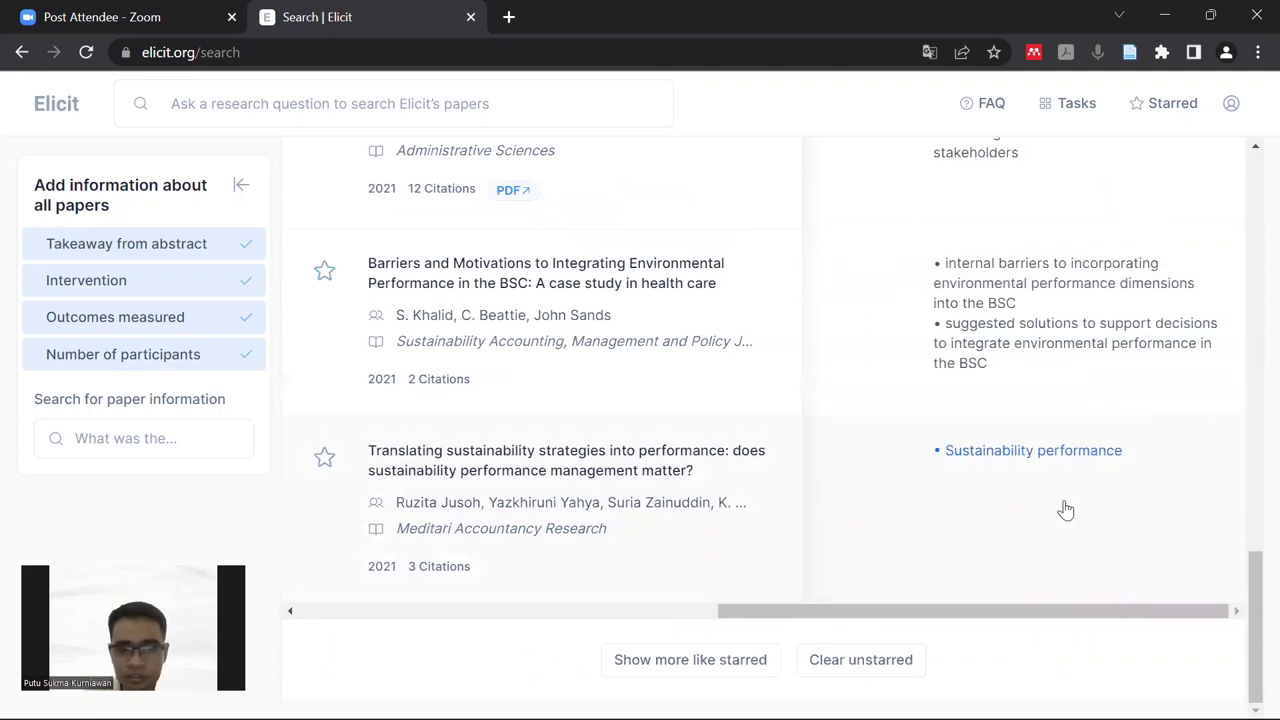
{"action": "scroll", "coordinate": [1066, 517], "scroll_direction": "up", "scroll_amount": 1}
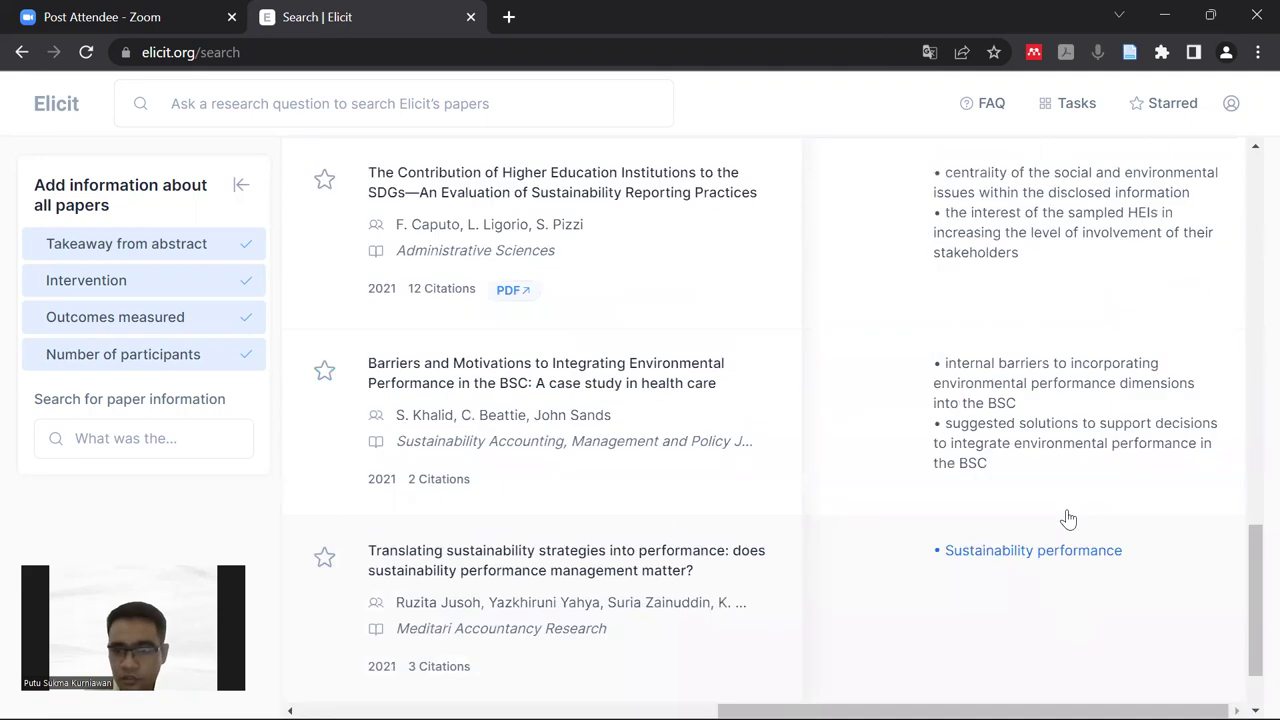
{"action": "scroll", "coordinate": [1068, 518], "scroll_direction": "up", "scroll_amount": 8}
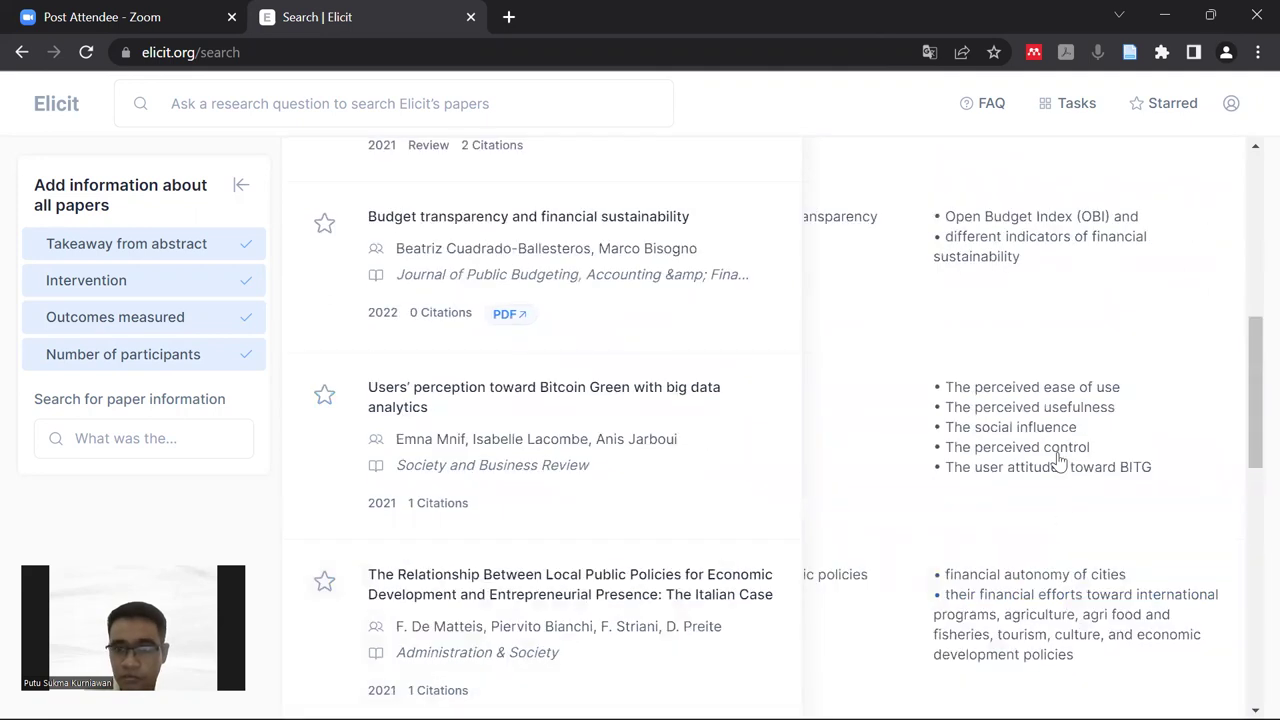
{"action": "scroll", "coordinate": [1058, 458], "scroll_direction": "up", "scroll_amount": 10}
{"action": "scroll", "coordinate": [1058, 460], "scroll_direction": "down", "scroll_amount": 1}
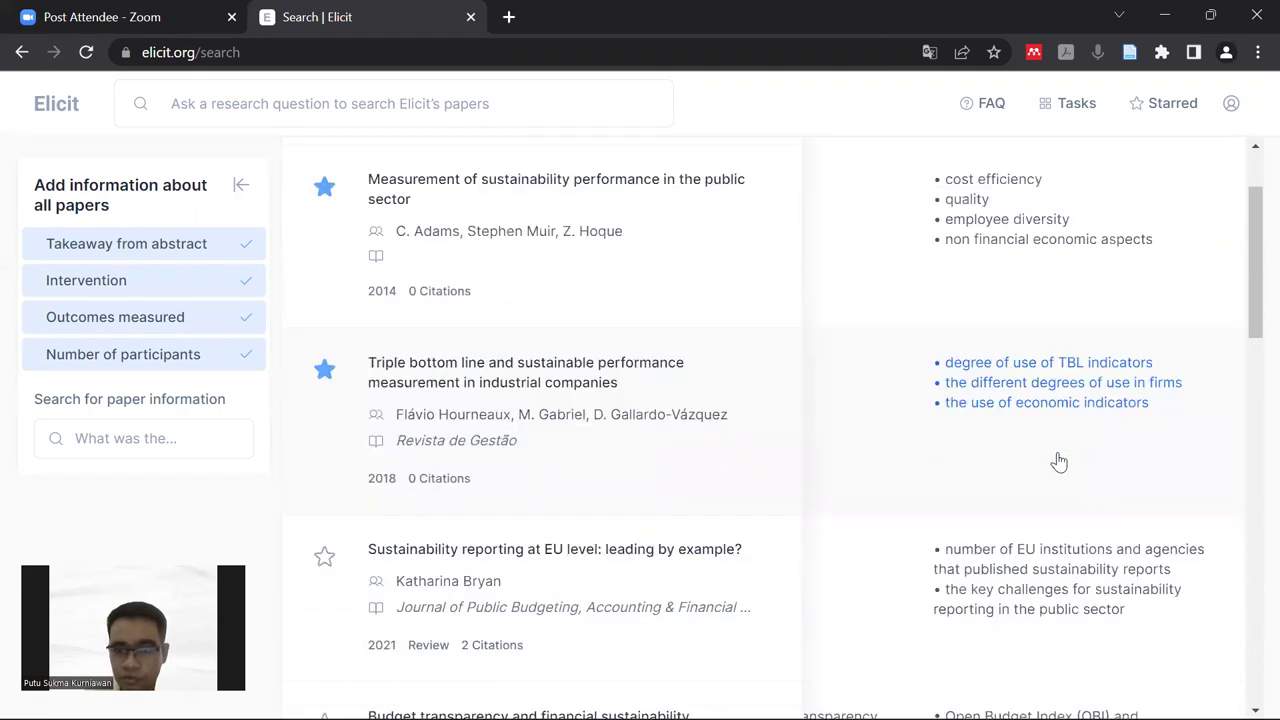
{"action": "scroll", "coordinate": [1059, 461], "scroll_direction": "down", "scroll_amount": 8}
{"action": "scroll", "coordinate": [1058, 460], "scroll_direction": "down", "scroll_amount": 1}
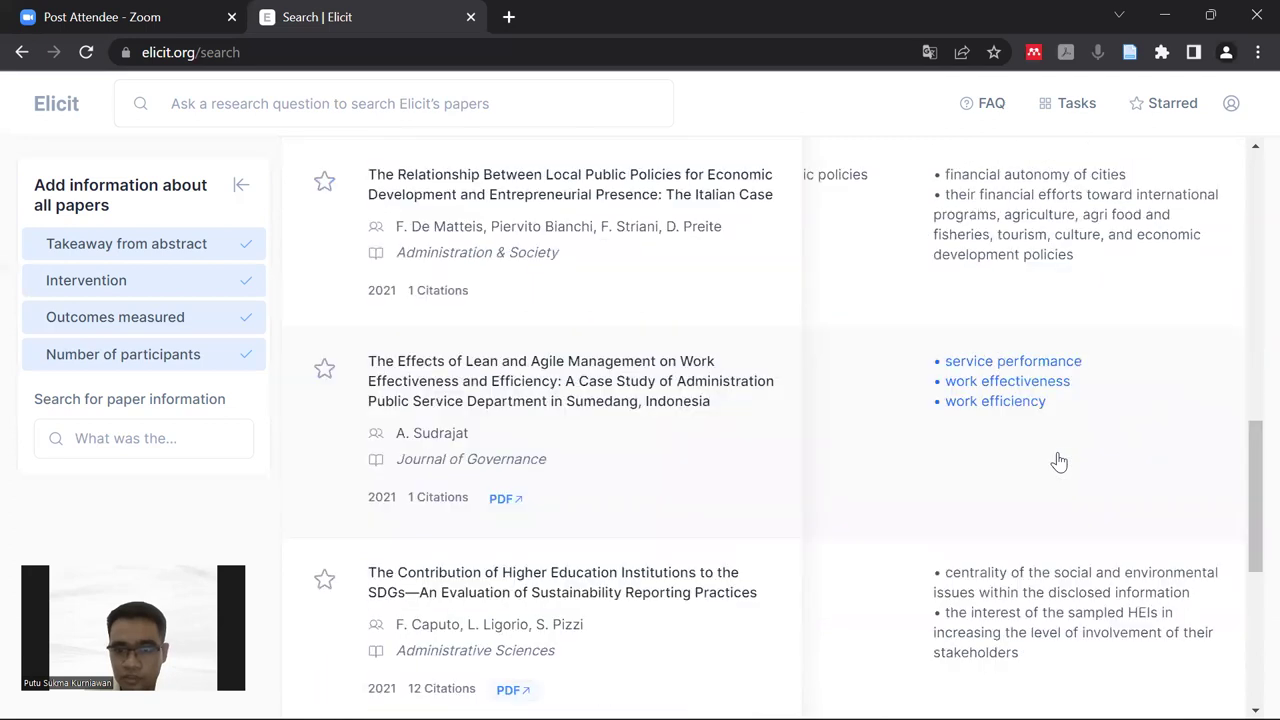
{"action": "scroll", "coordinate": [1038, 642], "scroll_direction": "down", "scroll_amount": 3}
{"action": "scroll", "coordinate": [1050, 622], "scroll_direction": "down", "scroll_amount": 1}
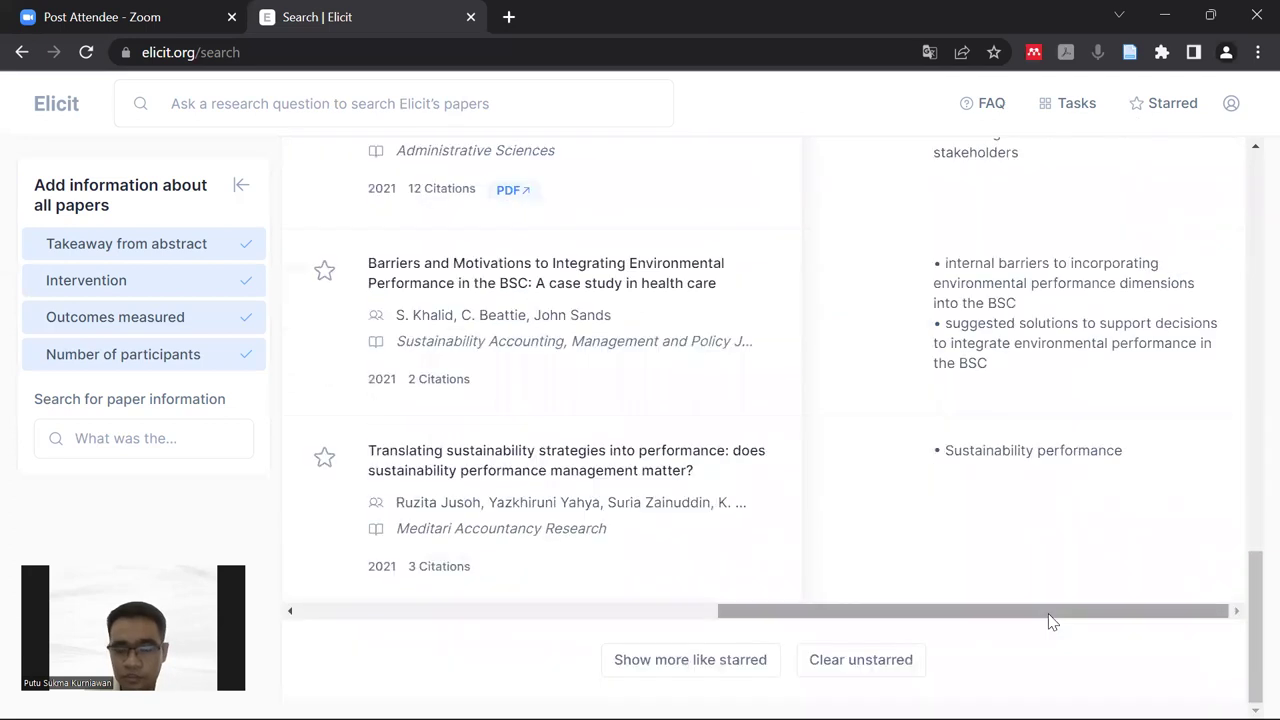
{"action": "scroll", "coordinate": [909, 614], "scroll_direction": "left", "scroll_amount": 3}
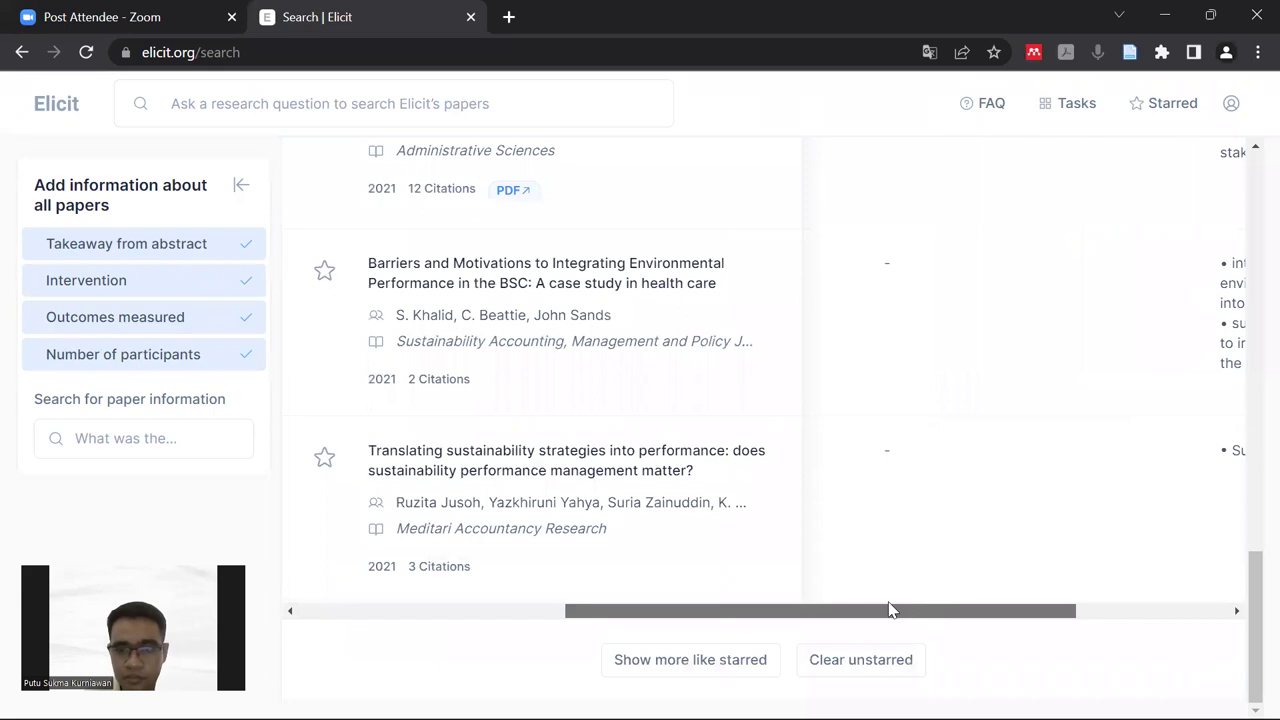
{"action": "scroll", "coordinate": [880, 554], "scroll_direction": "left", "scroll_amount": 1}
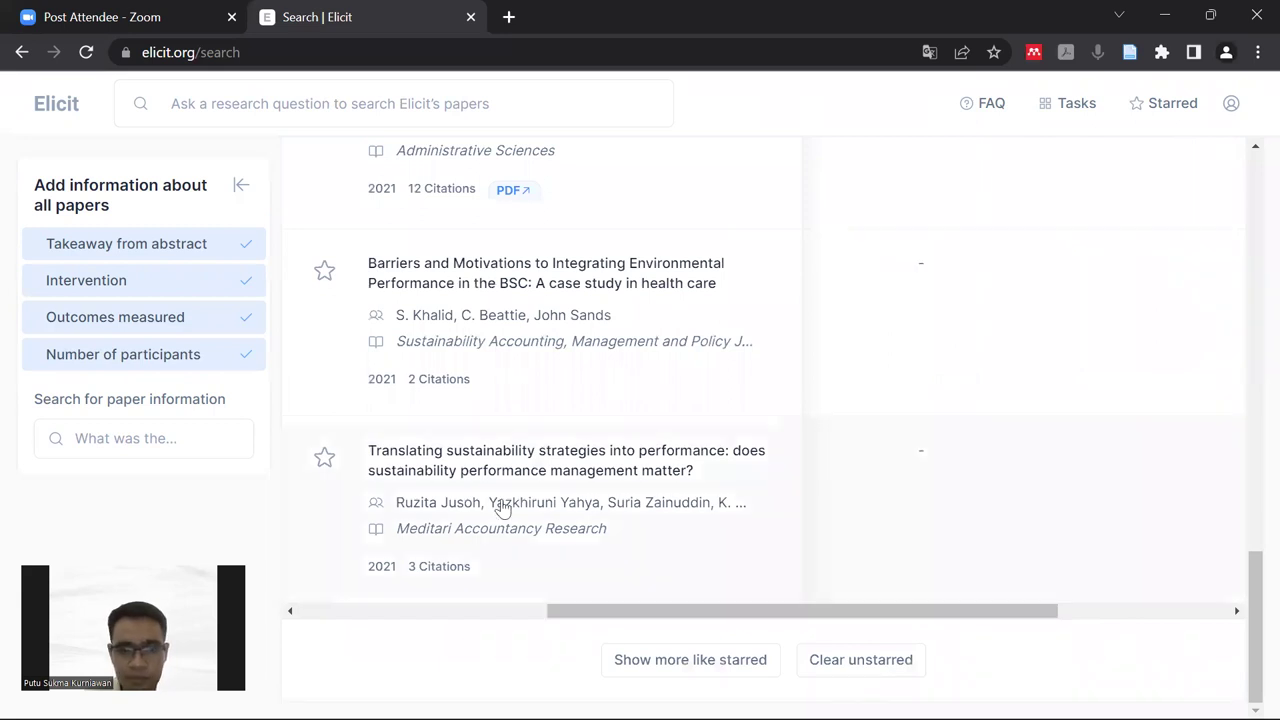
{"action": "scroll", "coordinate": [502, 509], "scroll_direction": "up", "scroll_amount": 5}
{"action": "scroll", "coordinate": [502, 509], "scroll_direction": "down", "scroll_amount": 5}
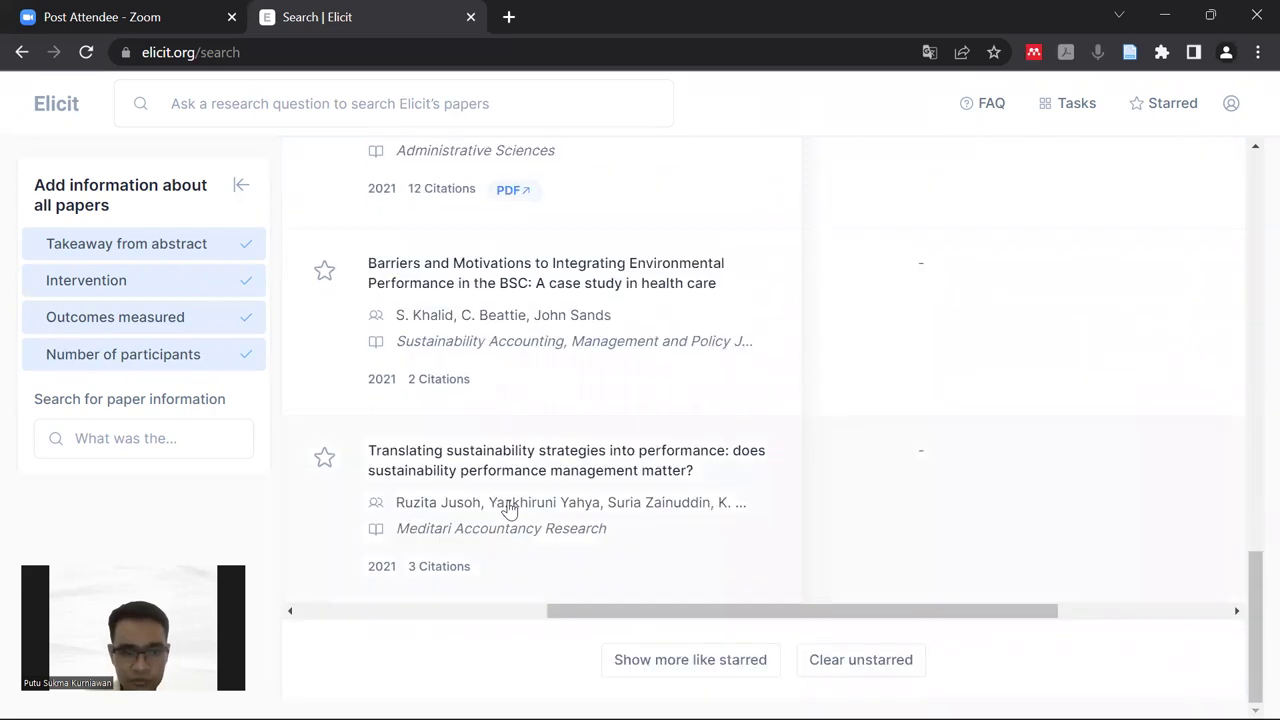
Star the paper "Translating sustainability strategies into performance: does sustainability performance management matter?" in addition to the papers already starred
{"action": "left_click", "coordinate": [324, 462]}
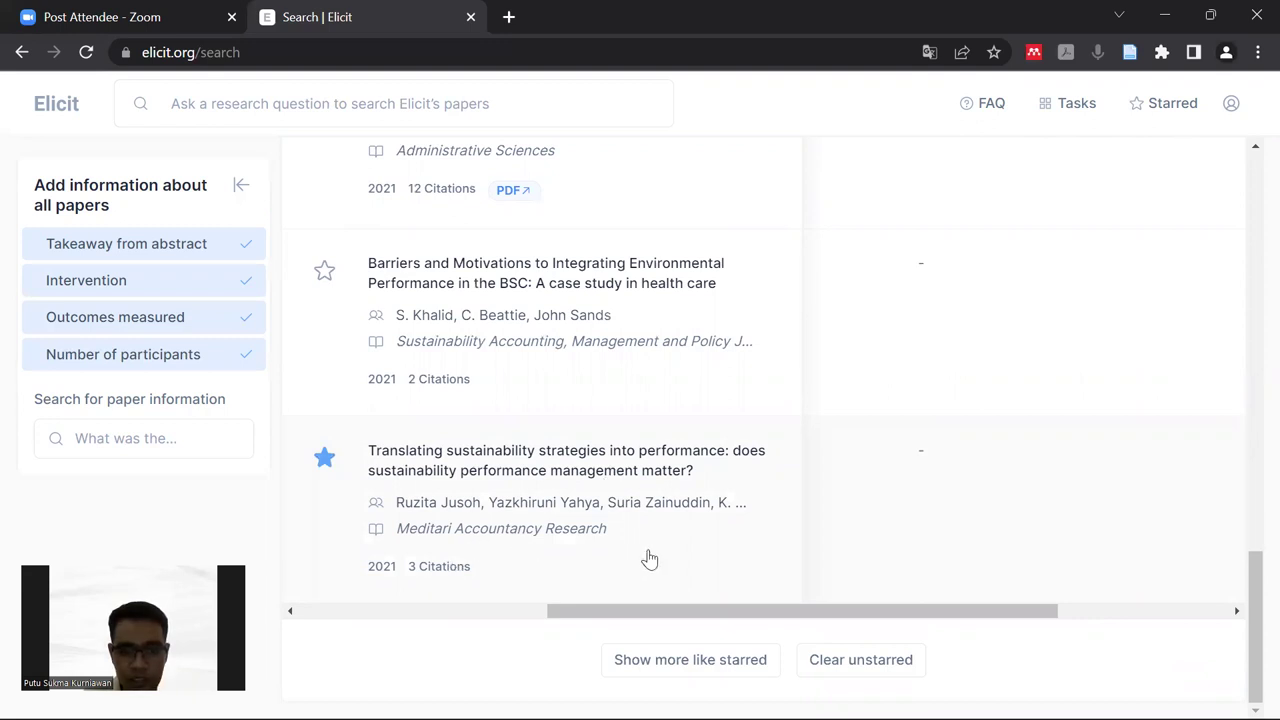
{"action": "scroll", "coordinate": [649, 559], "scroll_direction": "up", "scroll_amount": 10}
{"action": "scroll", "coordinate": [649, 559], "scroll_direction": "up", "scroll_amount": 2}
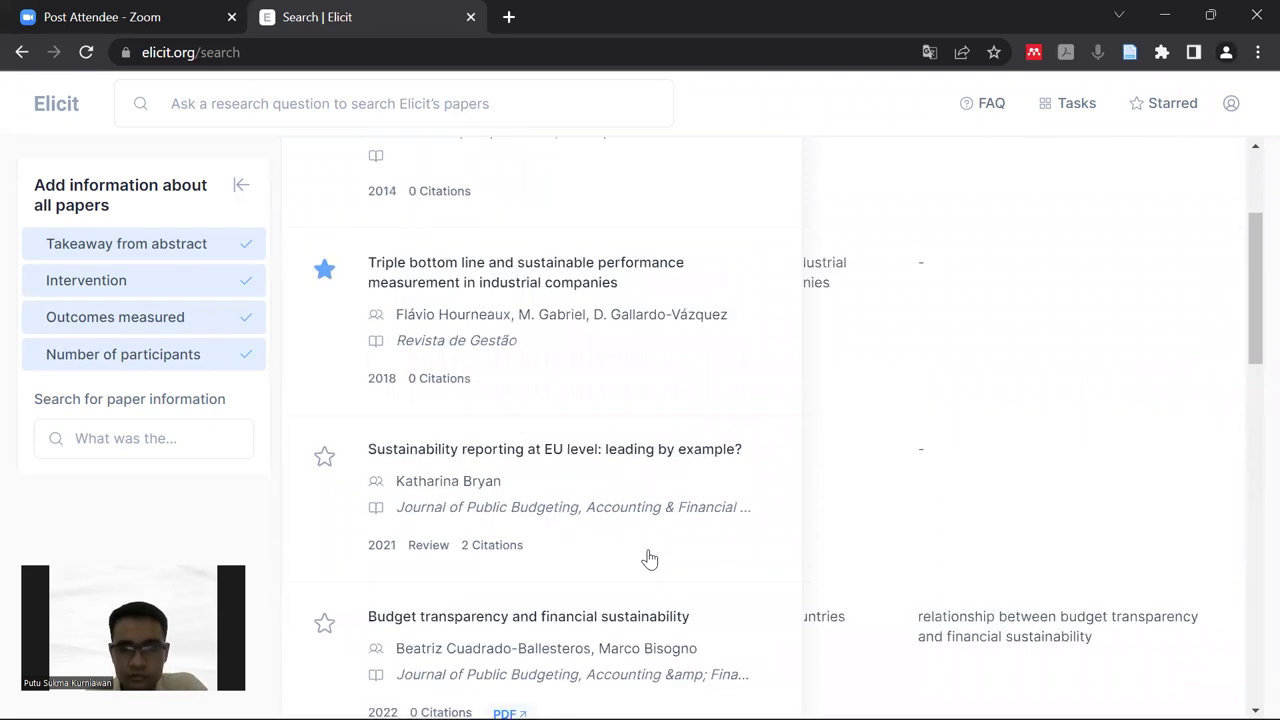
{"action": "scroll", "coordinate": [649, 559], "scroll_direction": "down", "scroll_amount": 4}
{"action": "scroll", "coordinate": [289, 509], "scroll_direction": "down", "scroll_amount": 10}
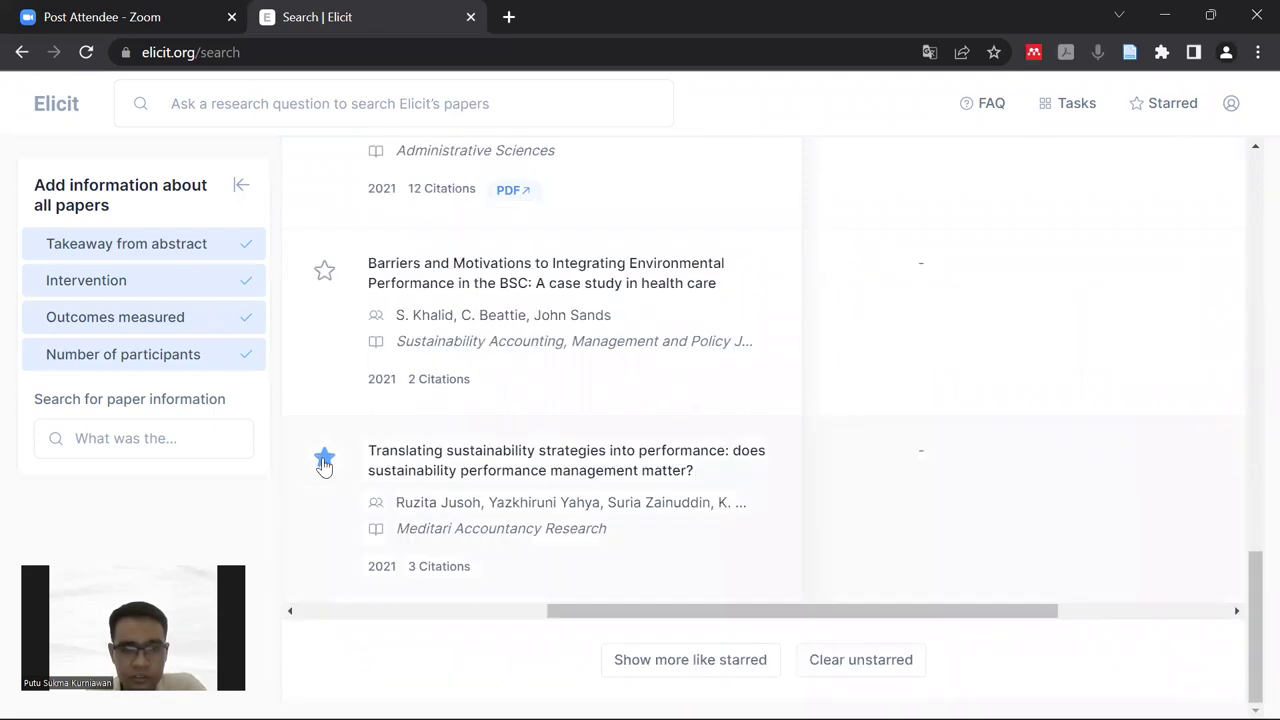
{"action": "left_click", "coordinate": [324, 457]}
{"action": "left_click", "coordinate": [324, 457]}
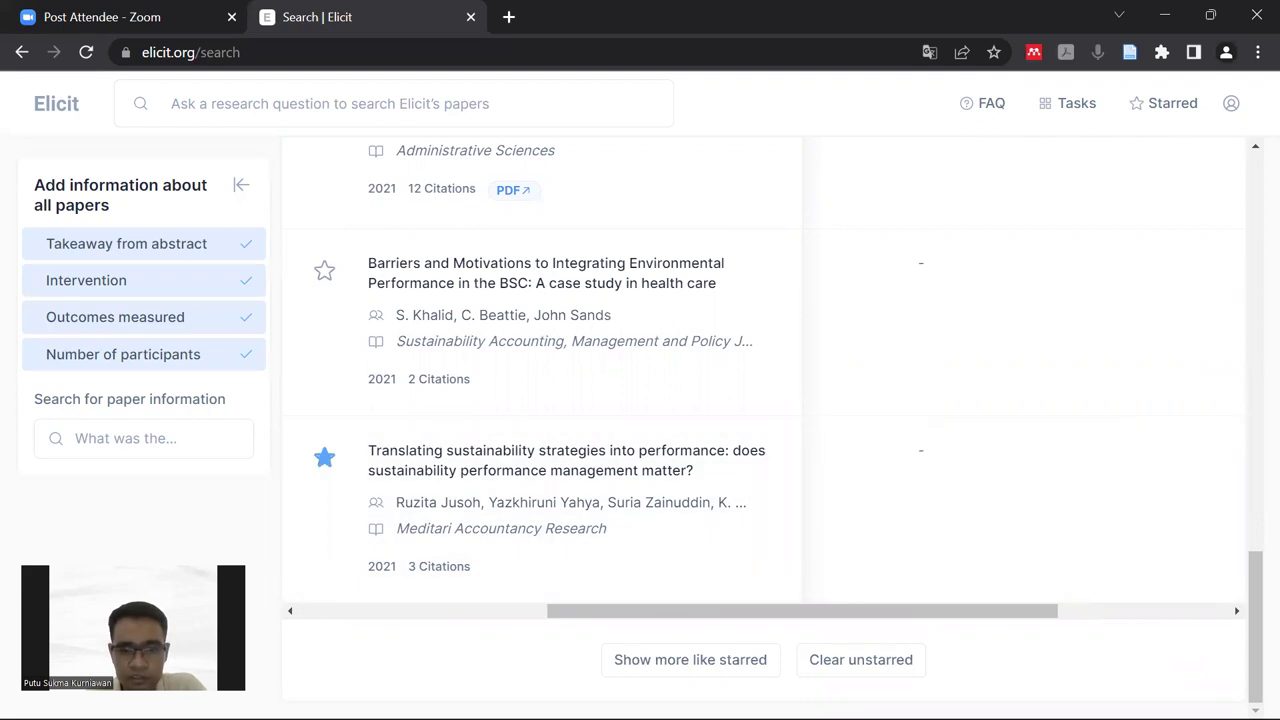
Load more papers like the three starred ones and read through the newly added titles to the end of the list
{"action": "left_click", "coordinate": [699, 660]}
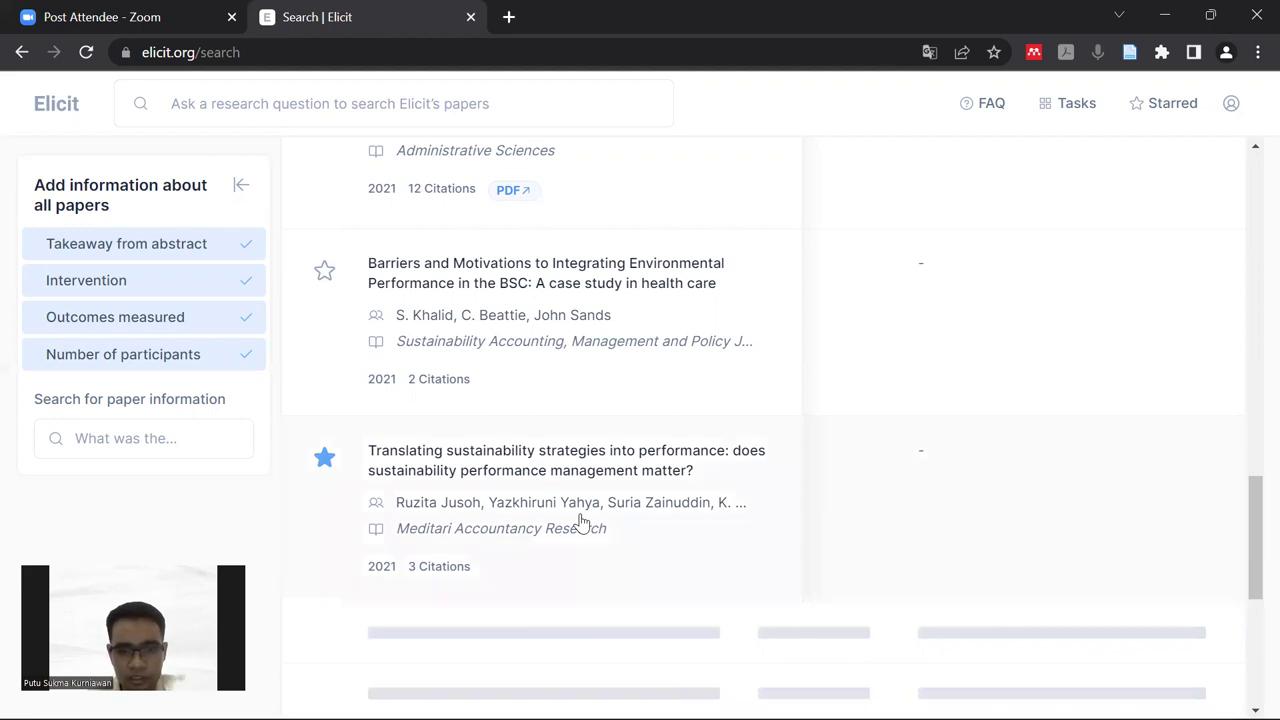
{"action": "scroll", "coordinate": [581, 524], "scroll_direction": "down", "scroll_amount": 2}
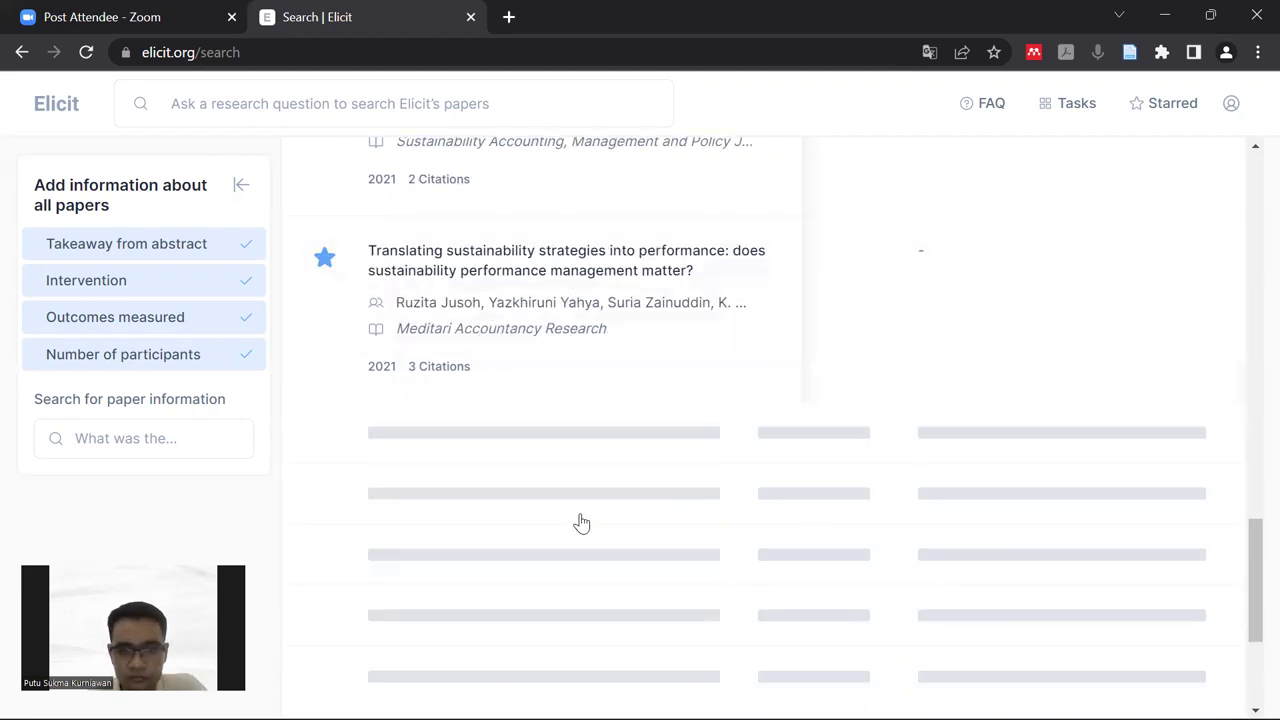
{"action": "scroll", "coordinate": [579, 480], "scroll_direction": "down", "scroll_amount": 1}
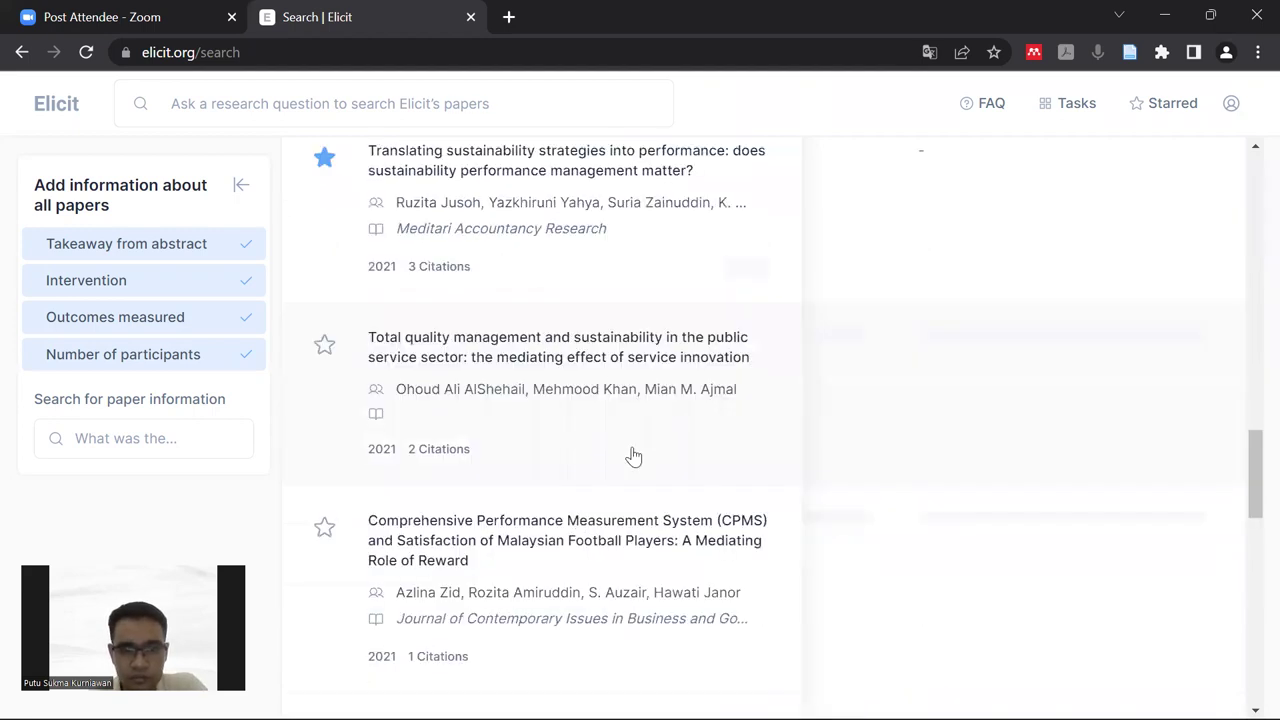
{"action": "scroll", "coordinate": [621, 528], "scroll_direction": "down", "scroll_amount": 1}
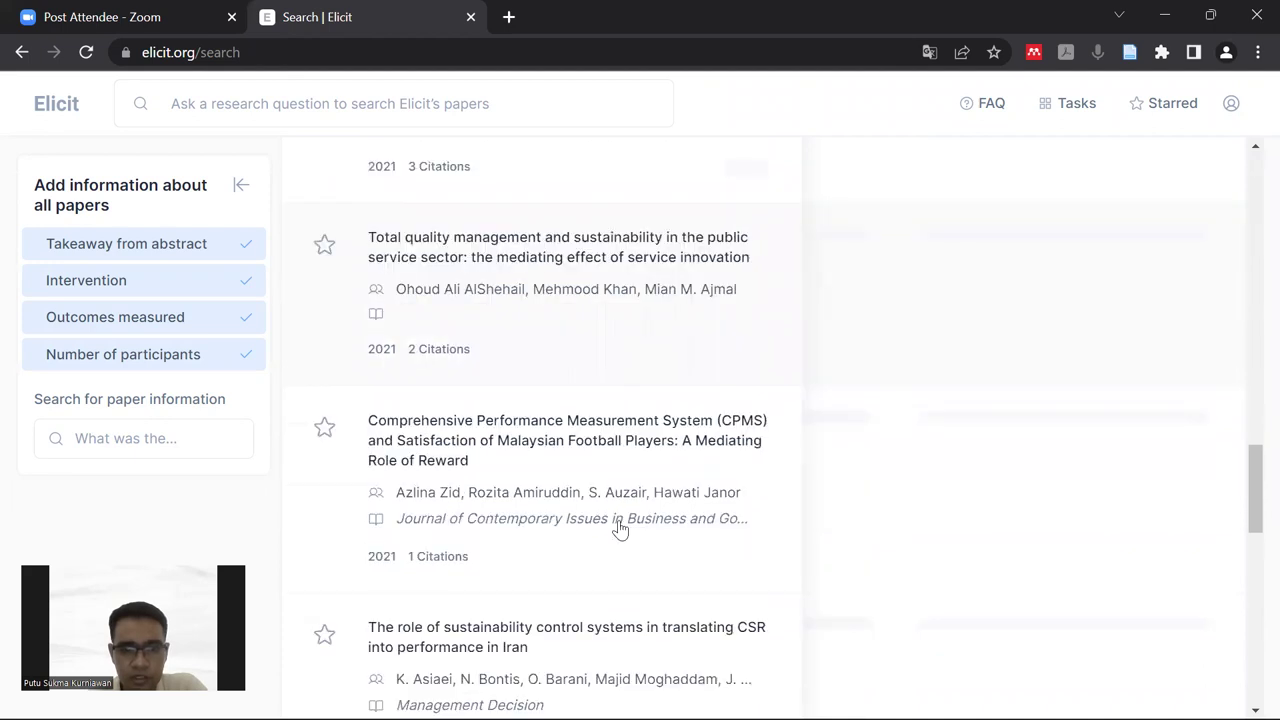
{"action": "scroll", "coordinate": [621, 528], "scroll_direction": "down", "scroll_amount": 2}
{"action": "scroll", "coordinate": [621, 528], "scroll_direction": "down", "scroll_amount": 1}
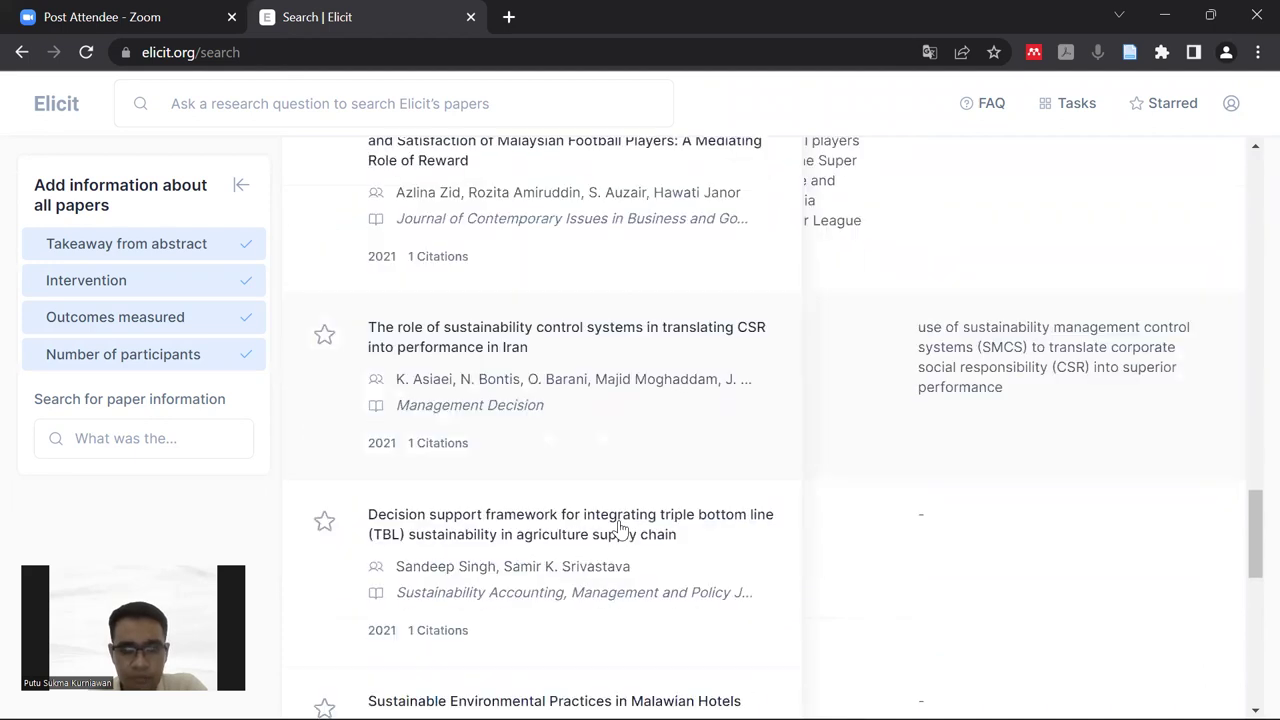
{"action": "scroll", "coordinate": [621, 528], "scroll_direction": "down", "scroll_amount": 1}
{"action": "scroll", "coordinate": [621, 528], "scroll_direction": "down", "scroll_amount": 4}
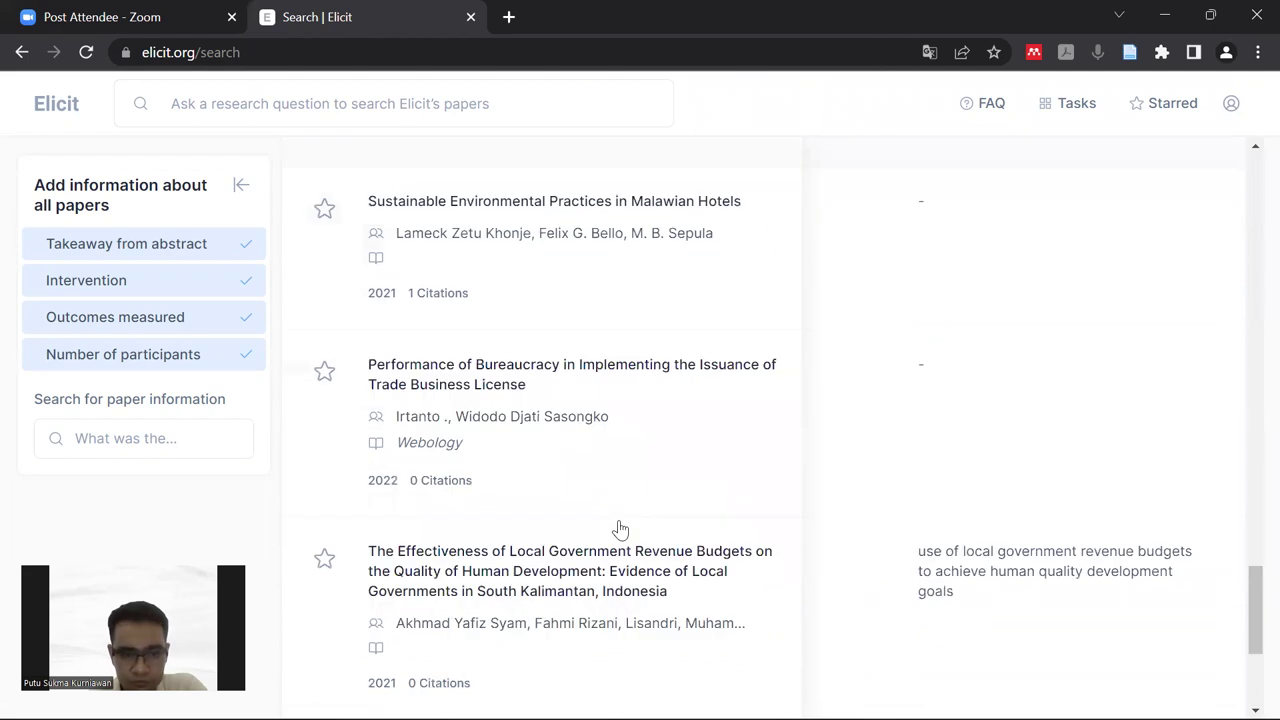
{"action": "scroll", "coordinate": [620, 528], "scroll_direction": "down", "scroll_amount": 2}
{"action": "scroll", "coordinate": [620, 528], "scroll_direction": "down", "scroll_amount": 1}
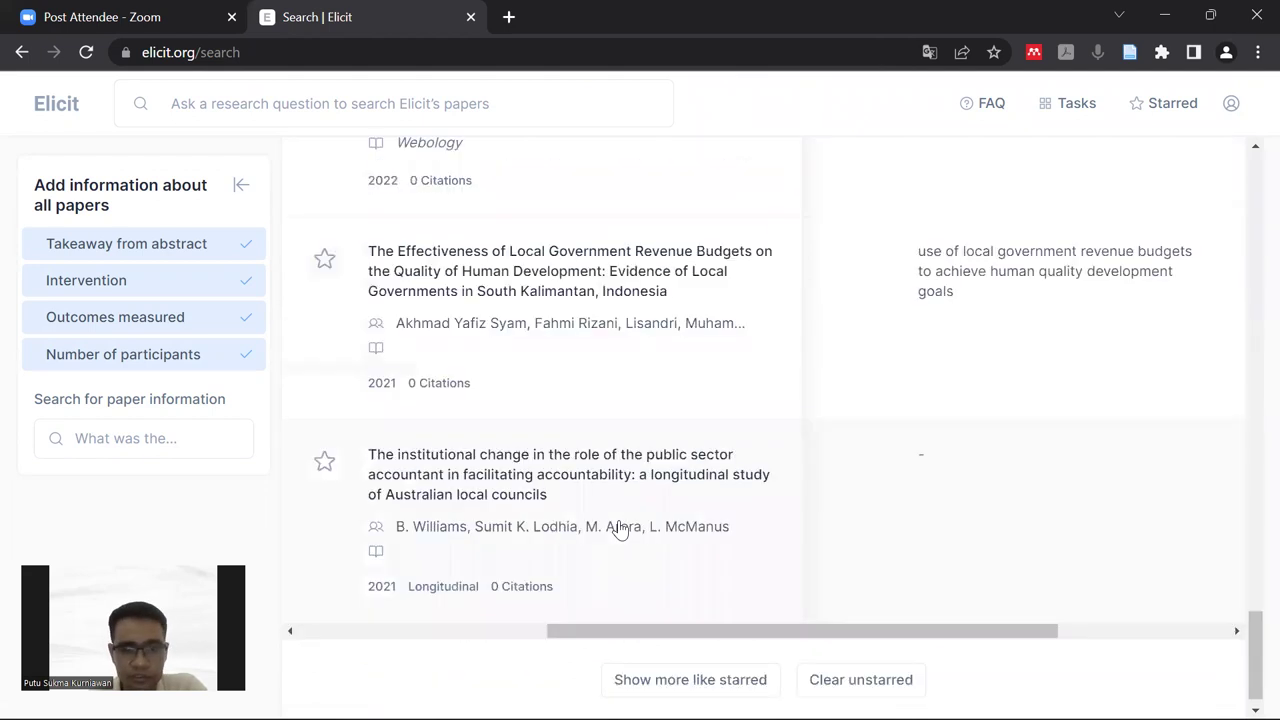
Look back through the extended paper list, comparing the earlier results with the papers added below the newly starred one
{"action": "scroll", "coordinate": [620, 528], "scroll_direction": "up", "scroll_amount": 6}
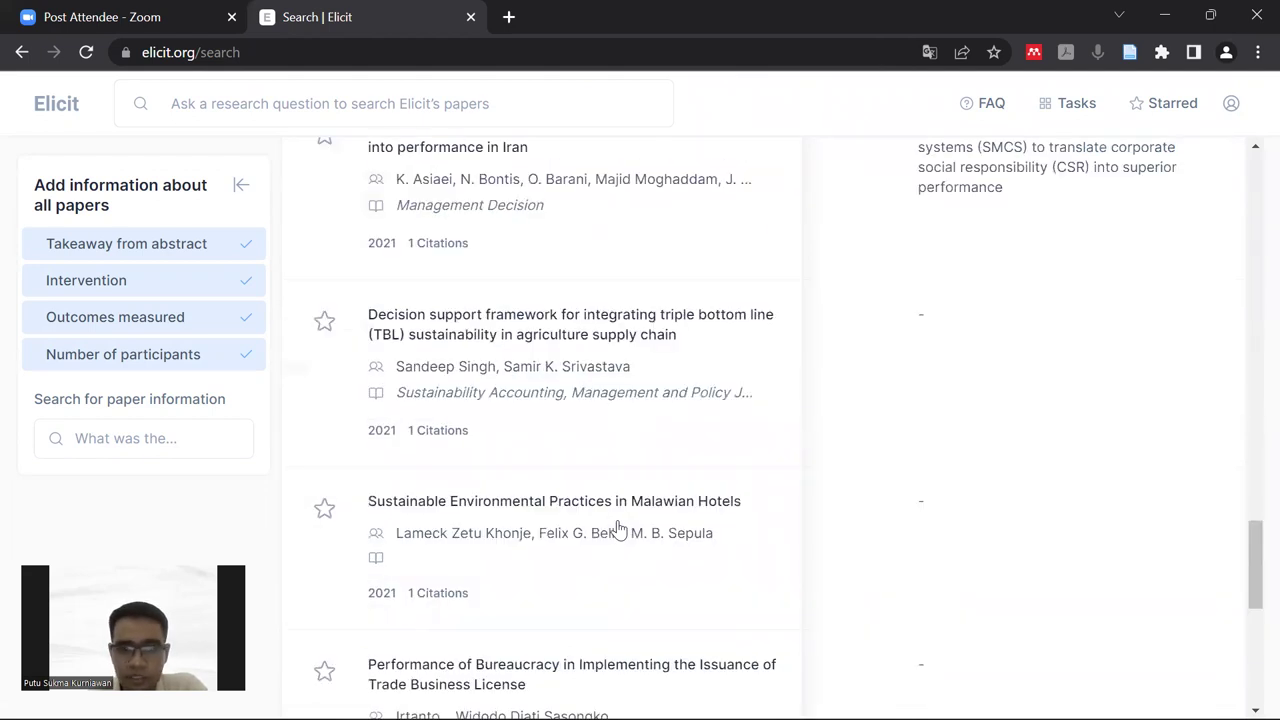
{"action": "scroll", "coordinate": [620, 530], "scroll_direction": "up", "scroll_amount": 6}
{"action": "scroll", "coordinate": [340, 289], "scroll_direction": "up", "scroll_amount": 3}
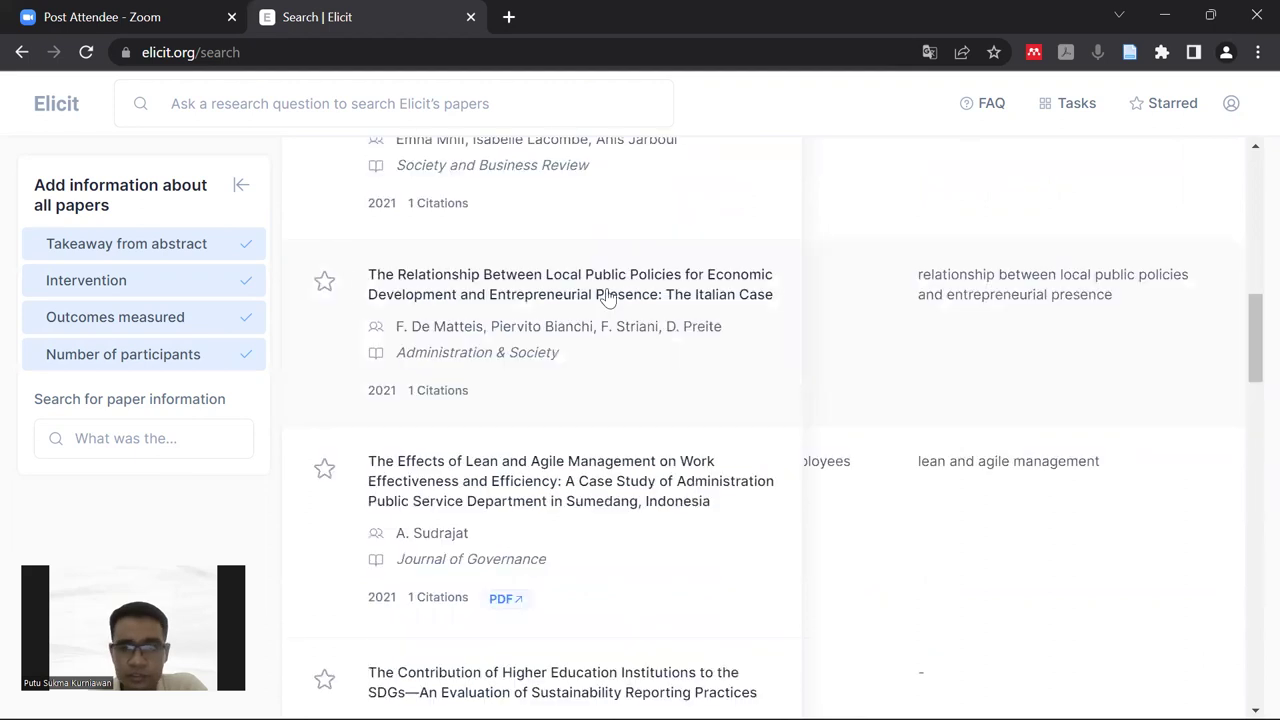
{"action": "right_click", "coordinate": [616, 277]}
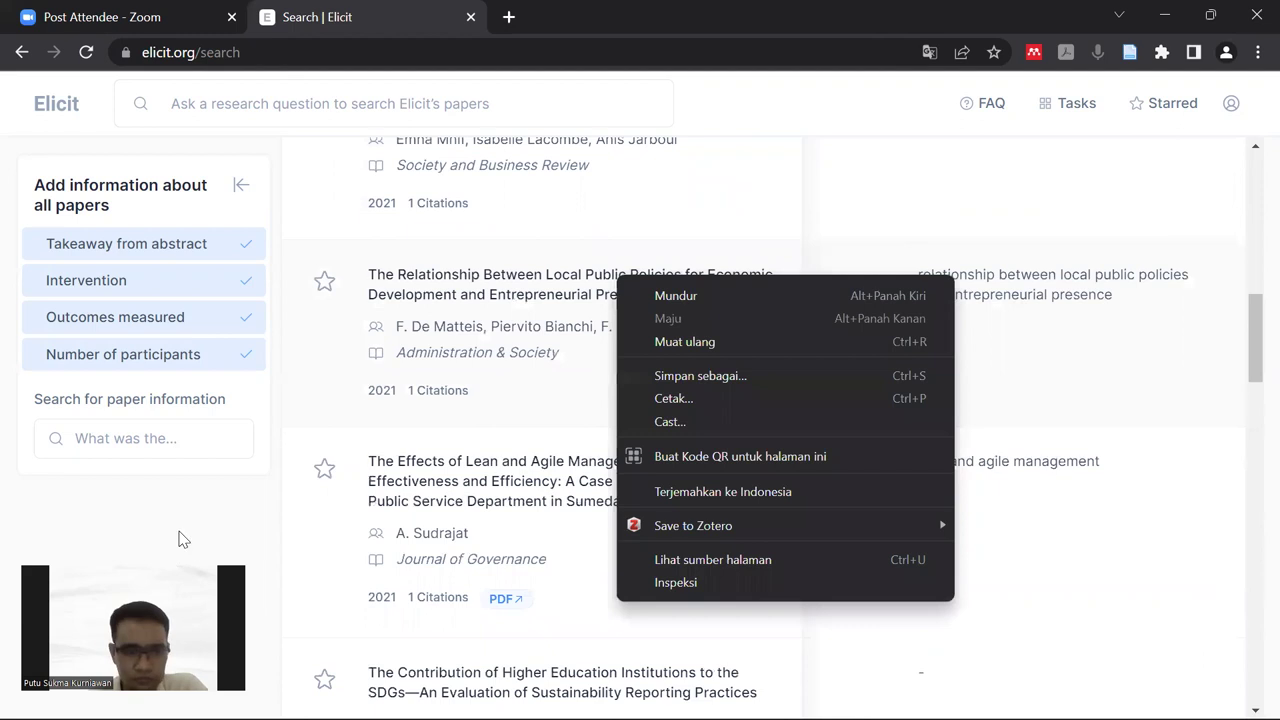
{"action": "left_click", "coordinate": [197, 532]}
{"action": "scroll", "coordinate": [540, 455], "scroll_direction": "down", "scroll_amount": 2}
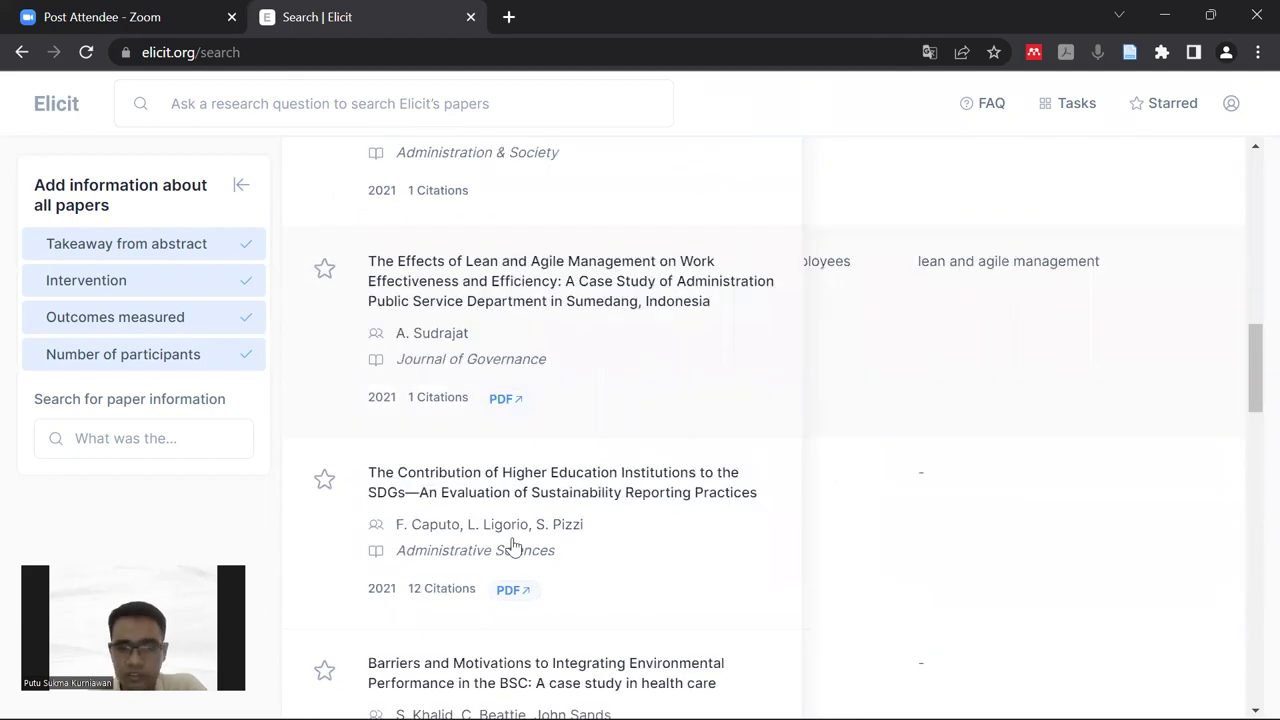
{"action": "scroll", "coordinate": [512, 545], "scroll_direction": "down", "scroll_amount": 6}
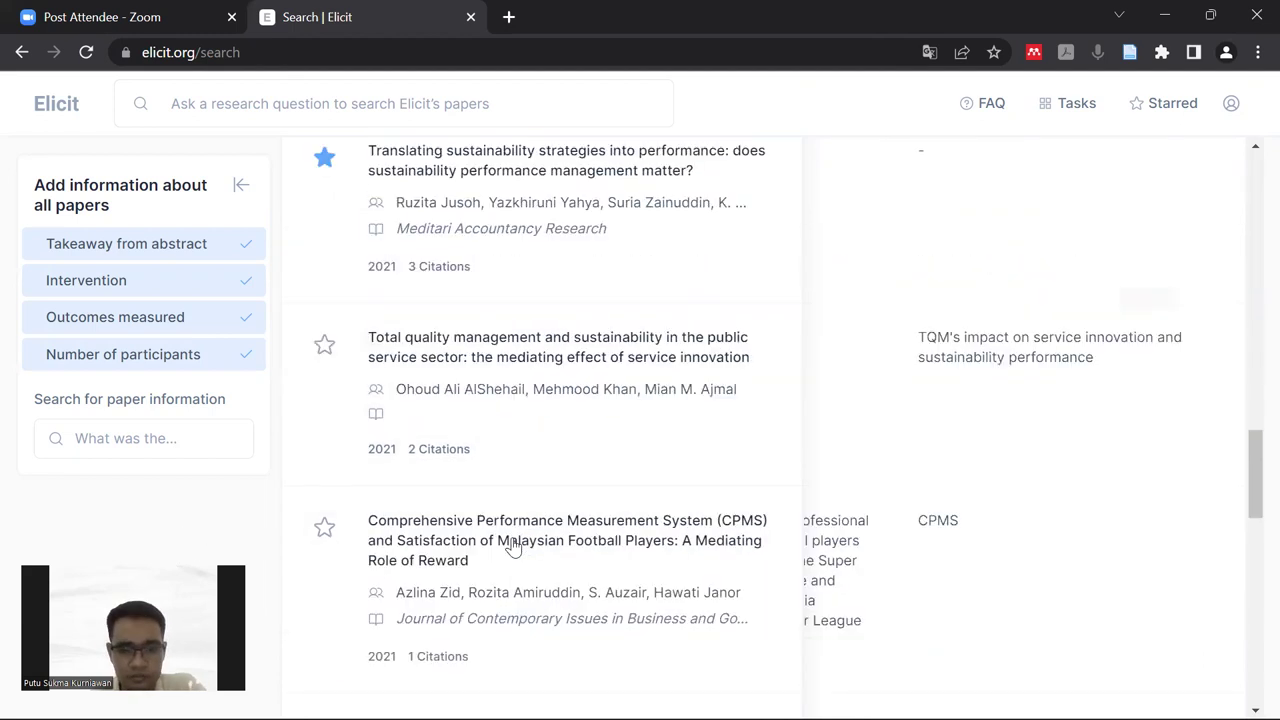
{"action": "scroll", "coordinate": [512, 545], "scroll_direction": "down", "scroll_amount": 4}
{"action": "scroll", "coordinate": [512, 545], "scroll_direction": "up", "scroll_amount": 2}
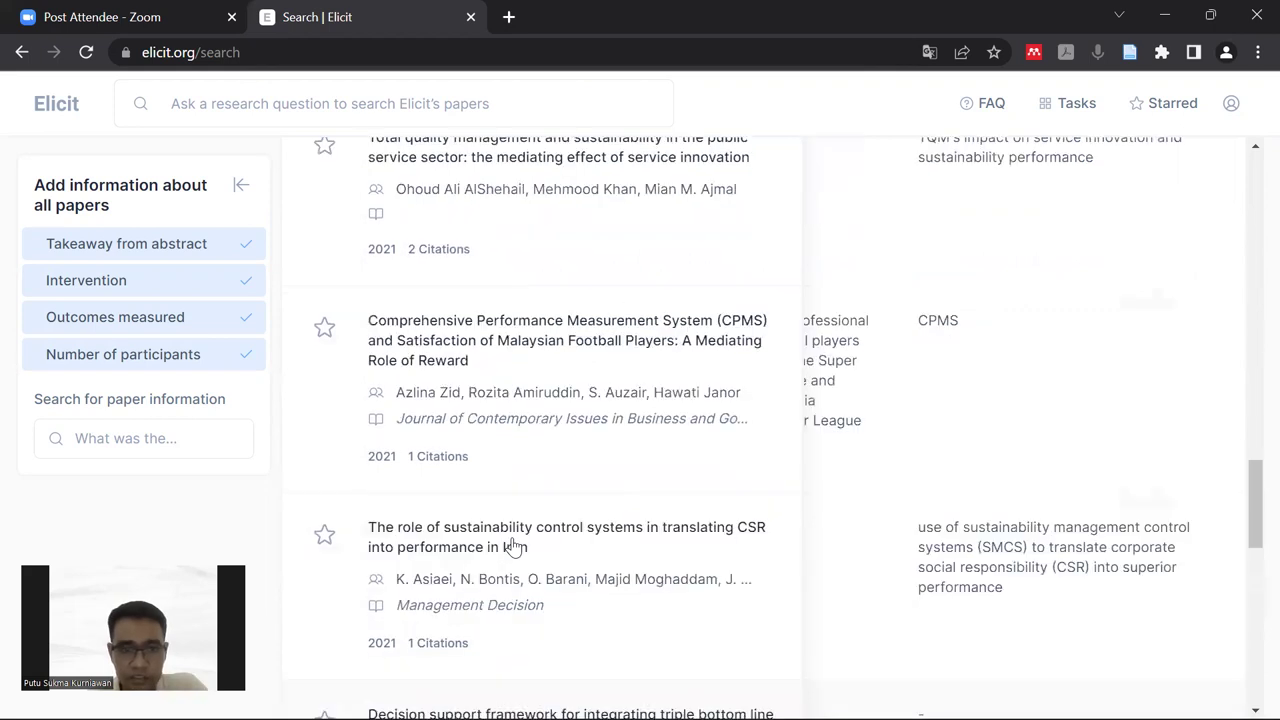
{"action": "scroll", "coordinate": [512, 545], "scroll_direction": "up", "scroll_amount": 6}
{"action": "scroll", "coordinate": [491, 400], "scroll_direction": "down", "scroll_amount": 2}
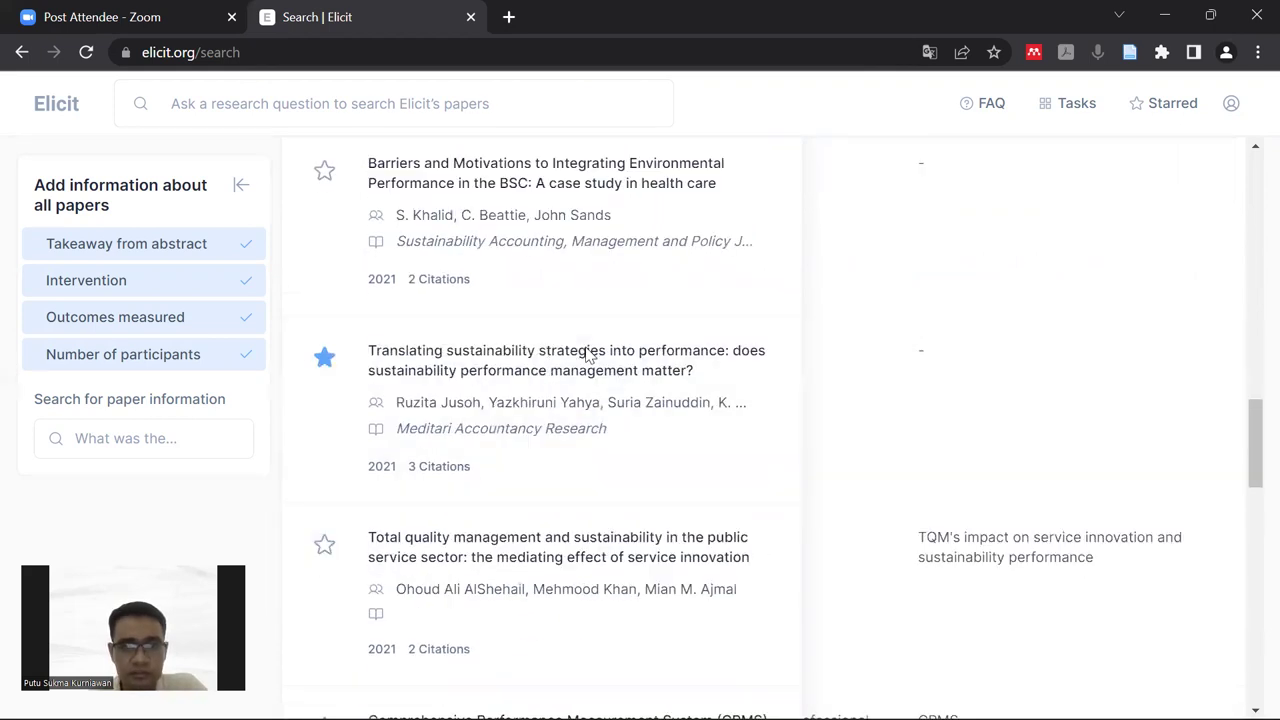
Open the details of "Translating sustainability strategies into performance" and read its summary, measured outcomes, participants and abstract
{"action": "left_click", "coordinate": [677, 314]}
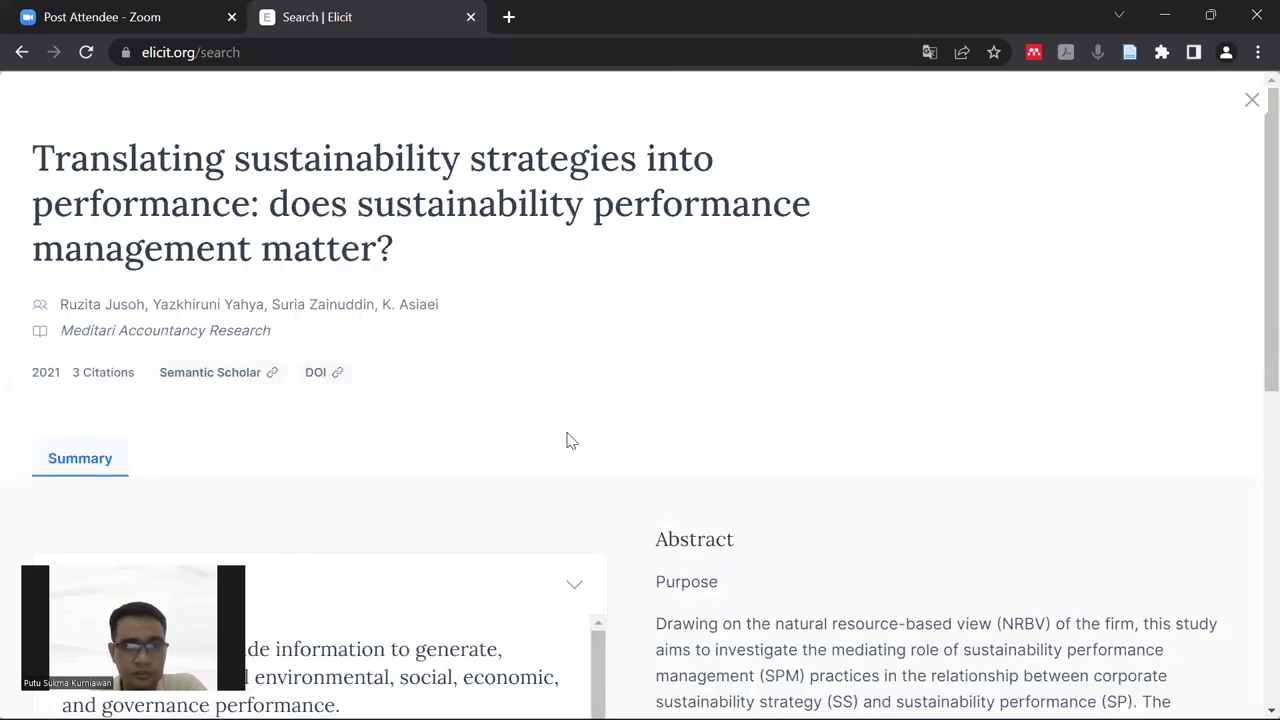
{"action": "scroll", "coordinate": [520, 476], "scroll_direction": "down", "scroll_amount": 2}
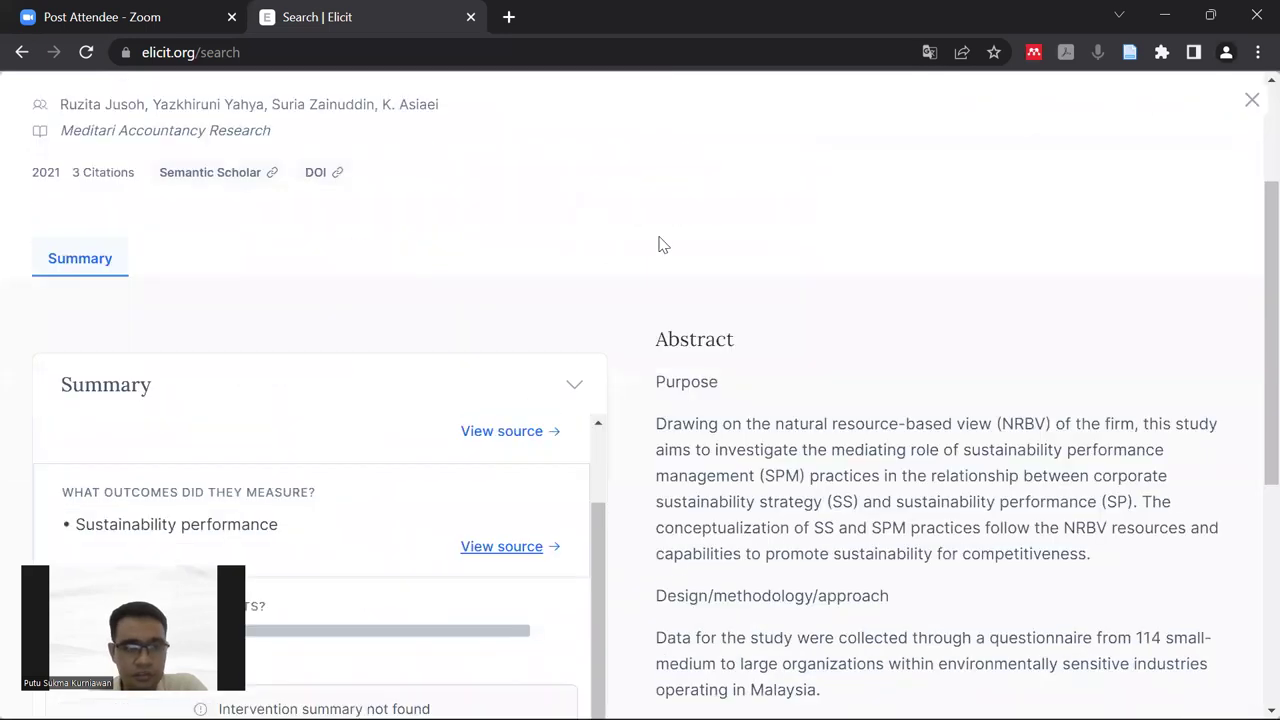
{"action": "scroll", "coordinate": [420, 290], "scroll_direction": "up", "scroll_amount": 2}
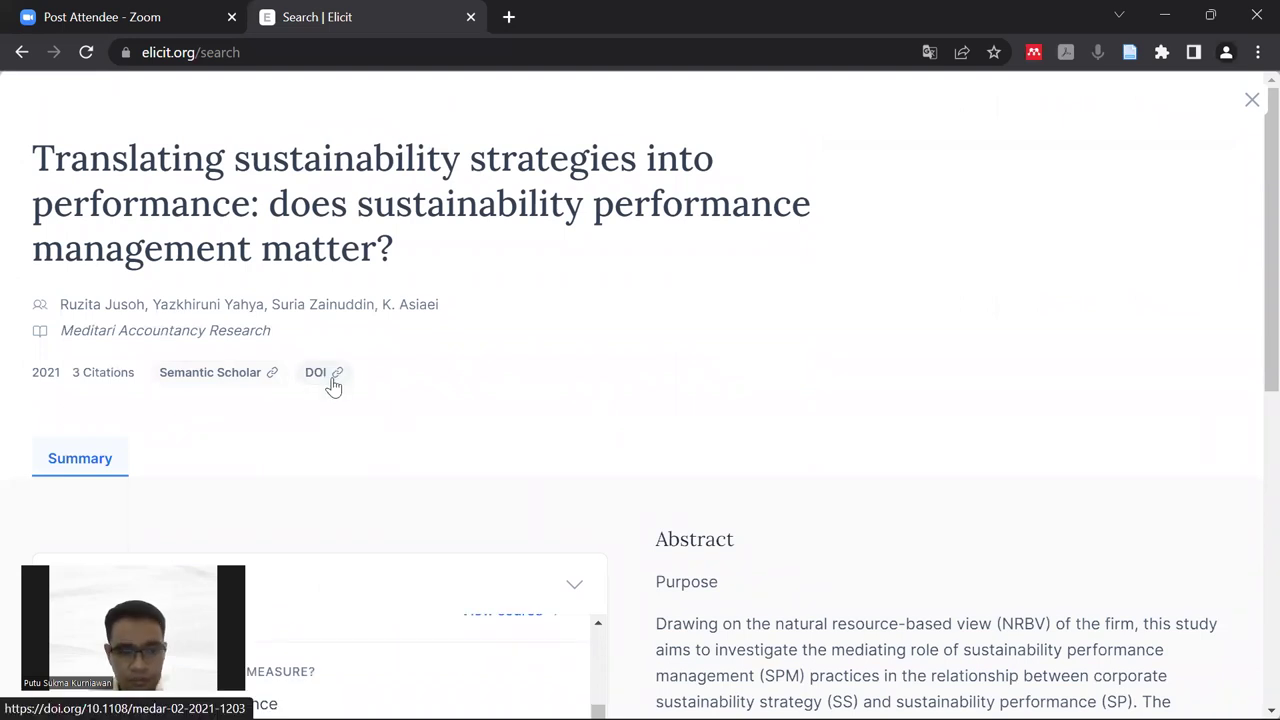
{"action": "scroll", "coordinate": [740, 322], "scroll_direction": "down", "scroll_amount": 3}
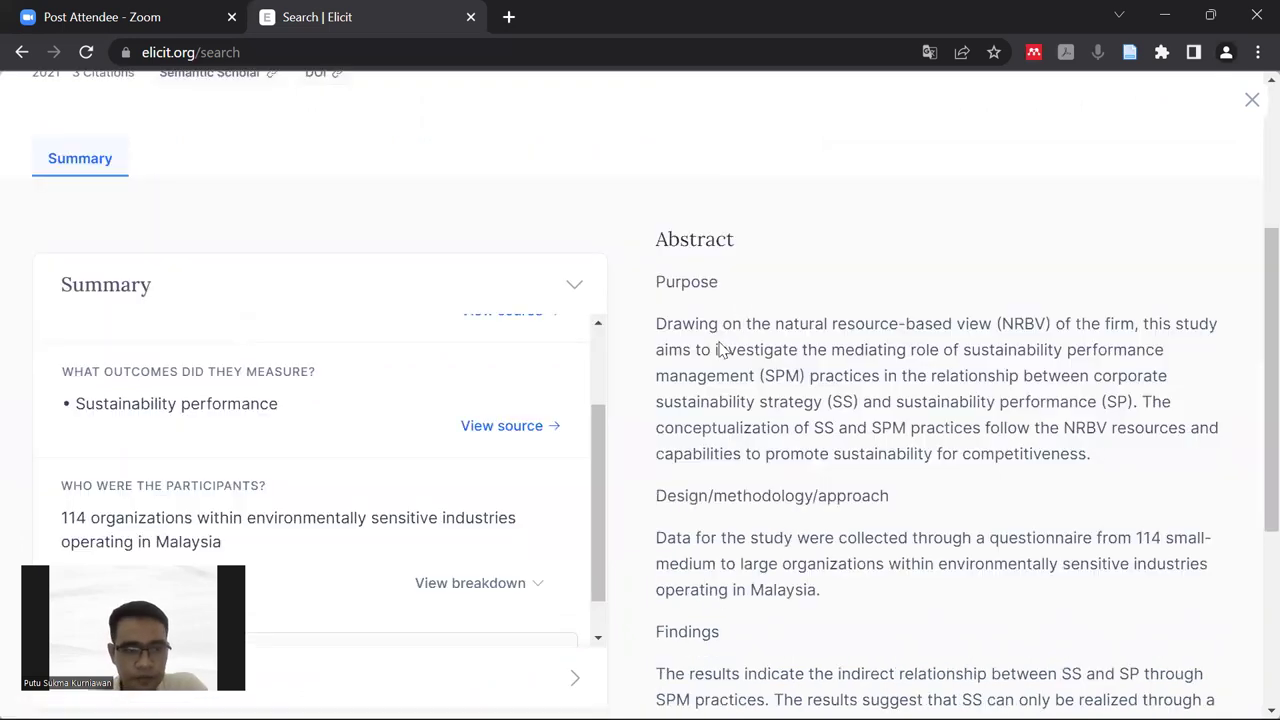
{"action": "scroll", "coordinate": [620, 410], "scroll_direction": "down", "scroll_amount": 1}
{"action": "left_click_drag", "start_coordinate": [597, 363], "coordinate": [557, 166]}
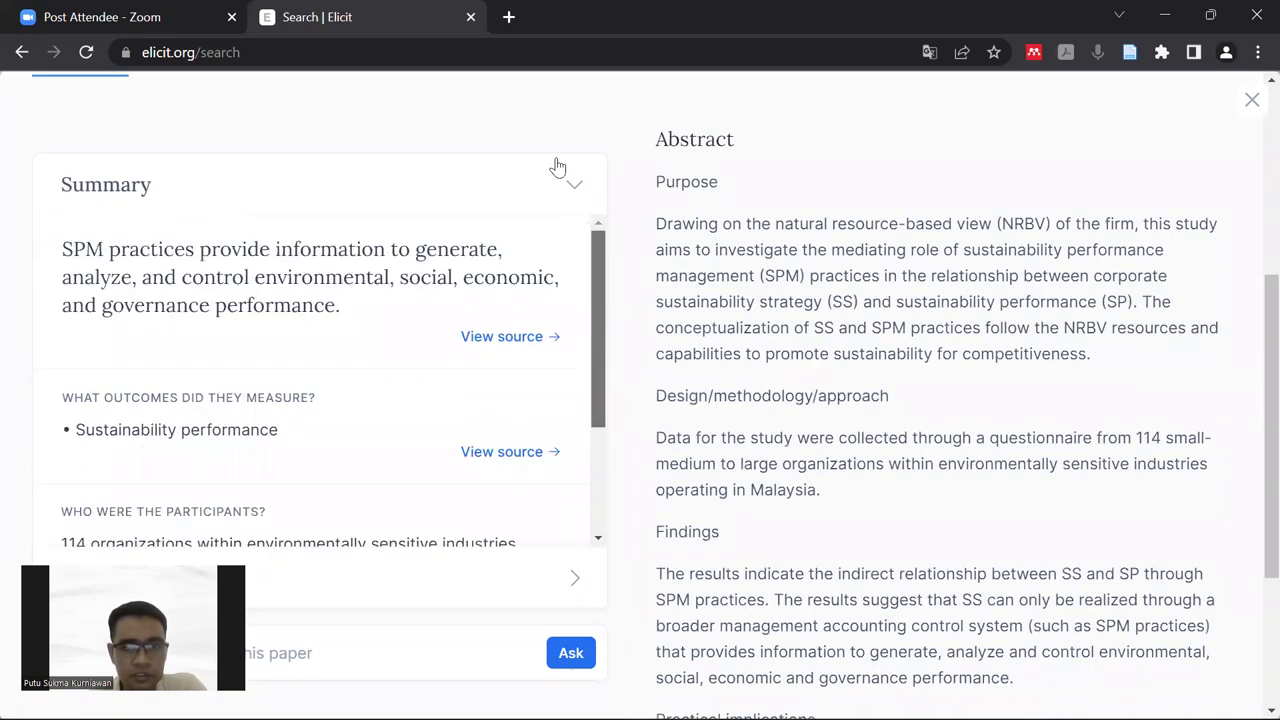
{"action": "left_click", "coordinate": [577, 187]}
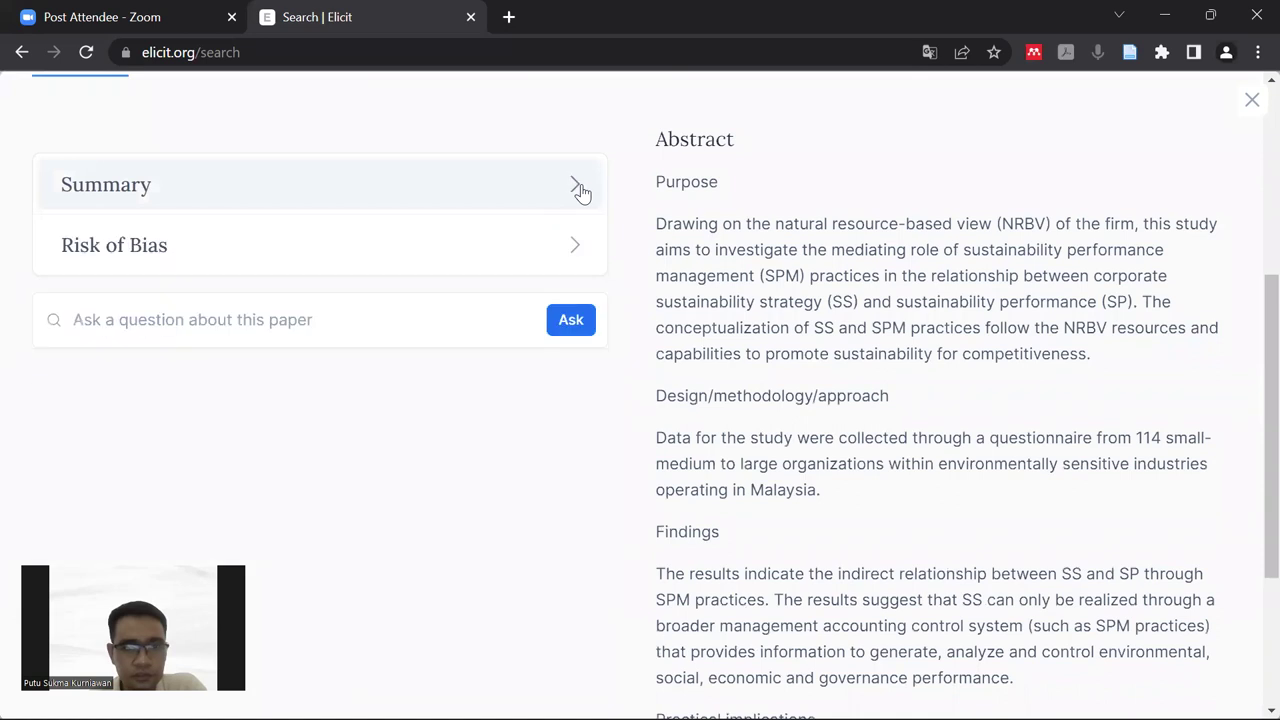
{"action": "scroll", "coordinate": [396, 176], "scroll_direction": "up", "scroll_amount": 1}
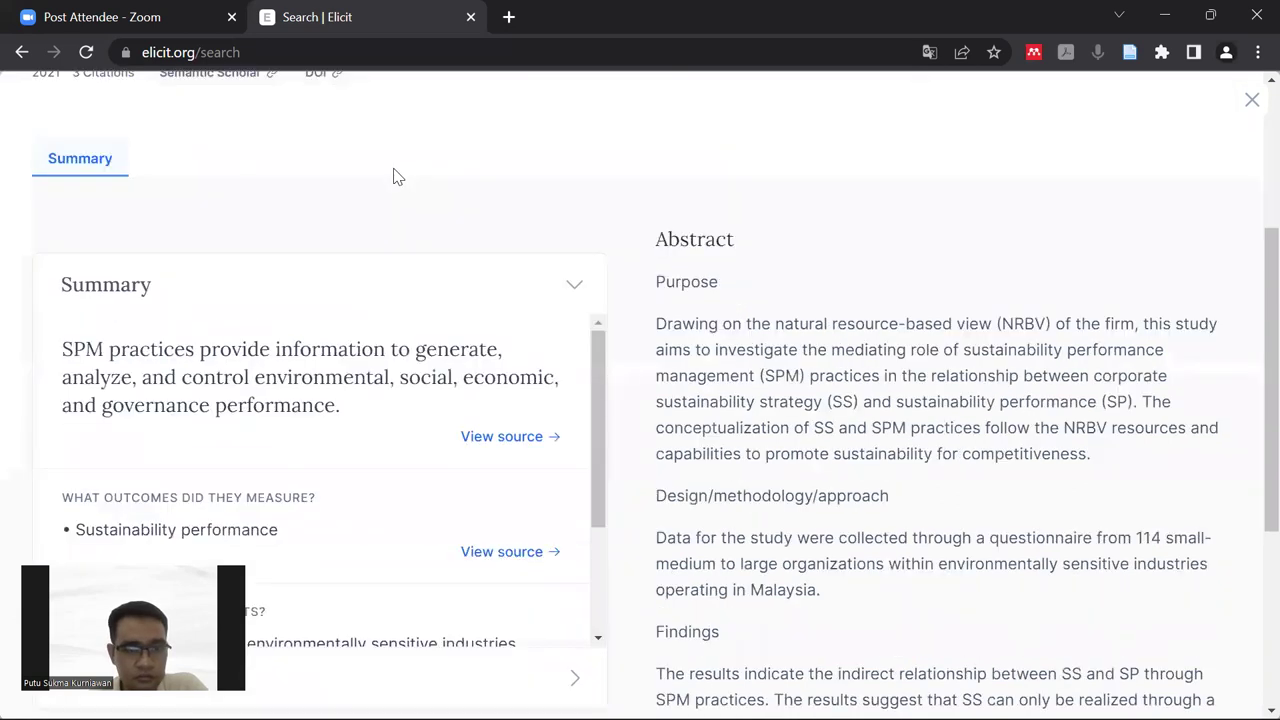
{"action": "scroll", "coordinate": [283, 282], "scroll_direction": "down", "scroll_amount": 1}
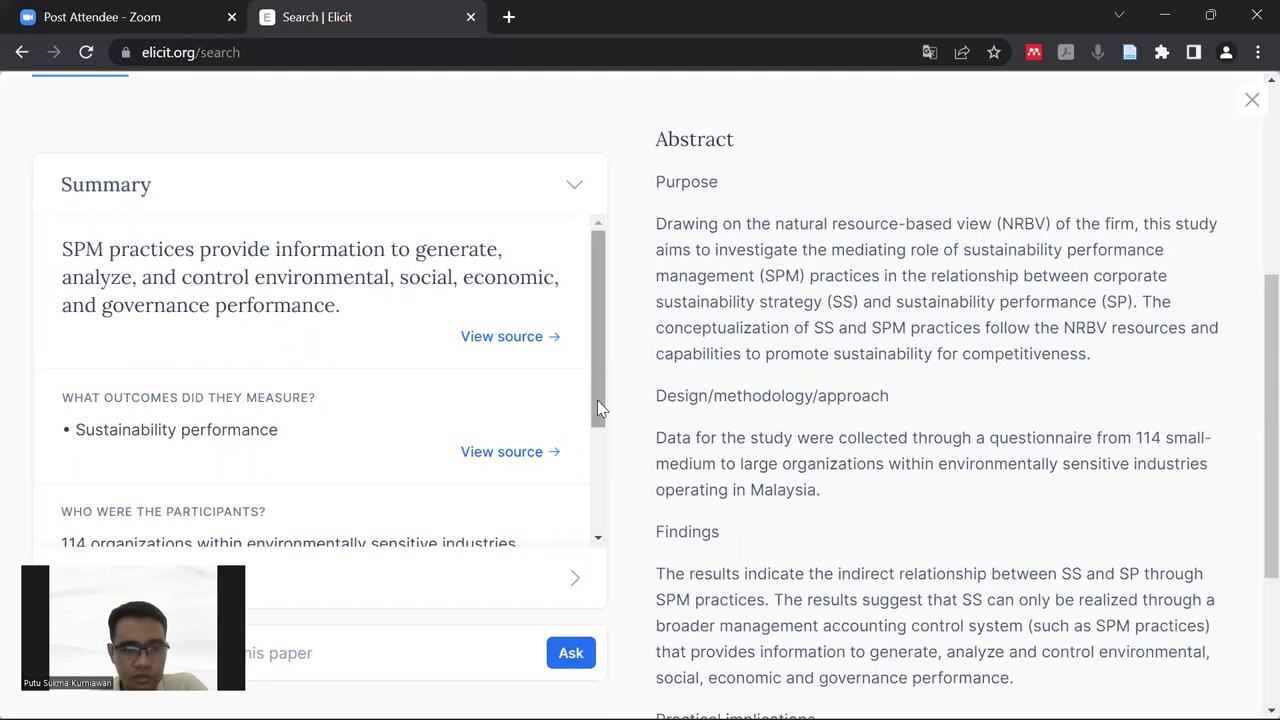
Expand the participants breakdown in the paper's summary and read its sample size, country and characteristics
{"action": "scroll", "coordinate": [593, 473], "scroll_direction": "down", "scroll_amount": 1}
{"action": "scroll", "coordinate": [390, 470], "scroll_direction": "down", "scroll_amount": 1}
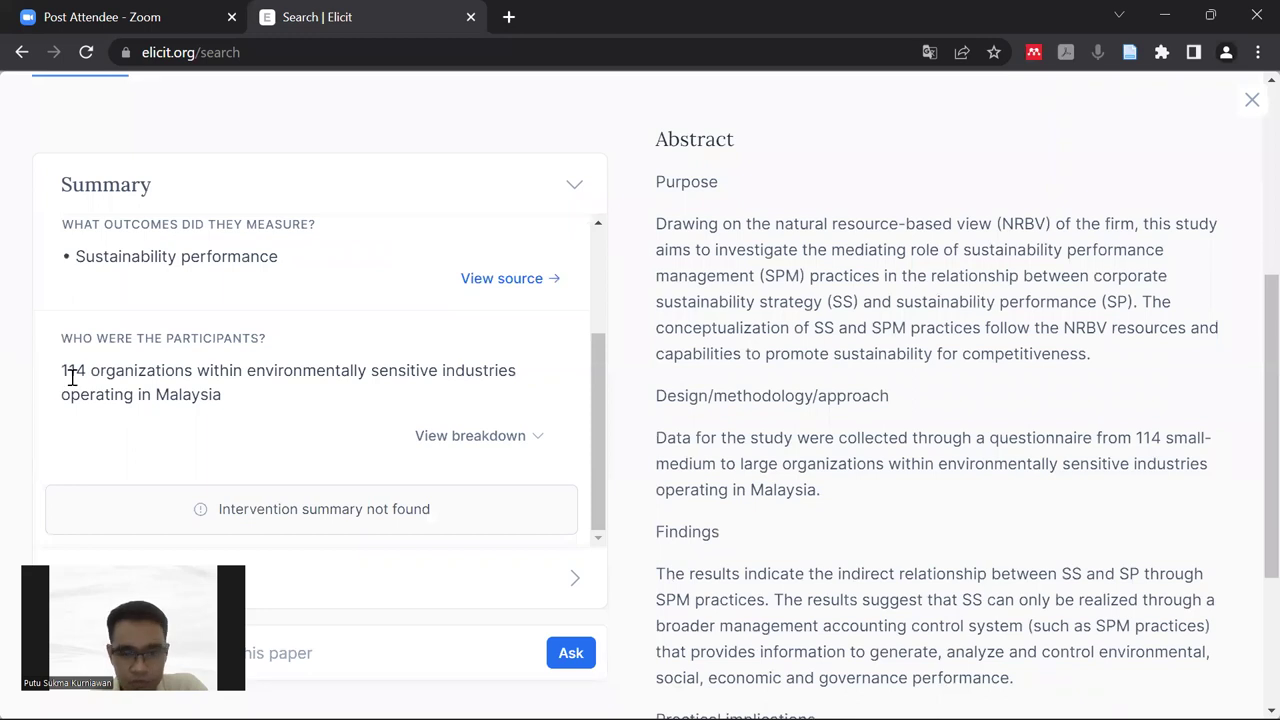
{"action": "scroll", "coordinate": [547, 395], "scroll_direction": "down", "scroll_amount": 1}
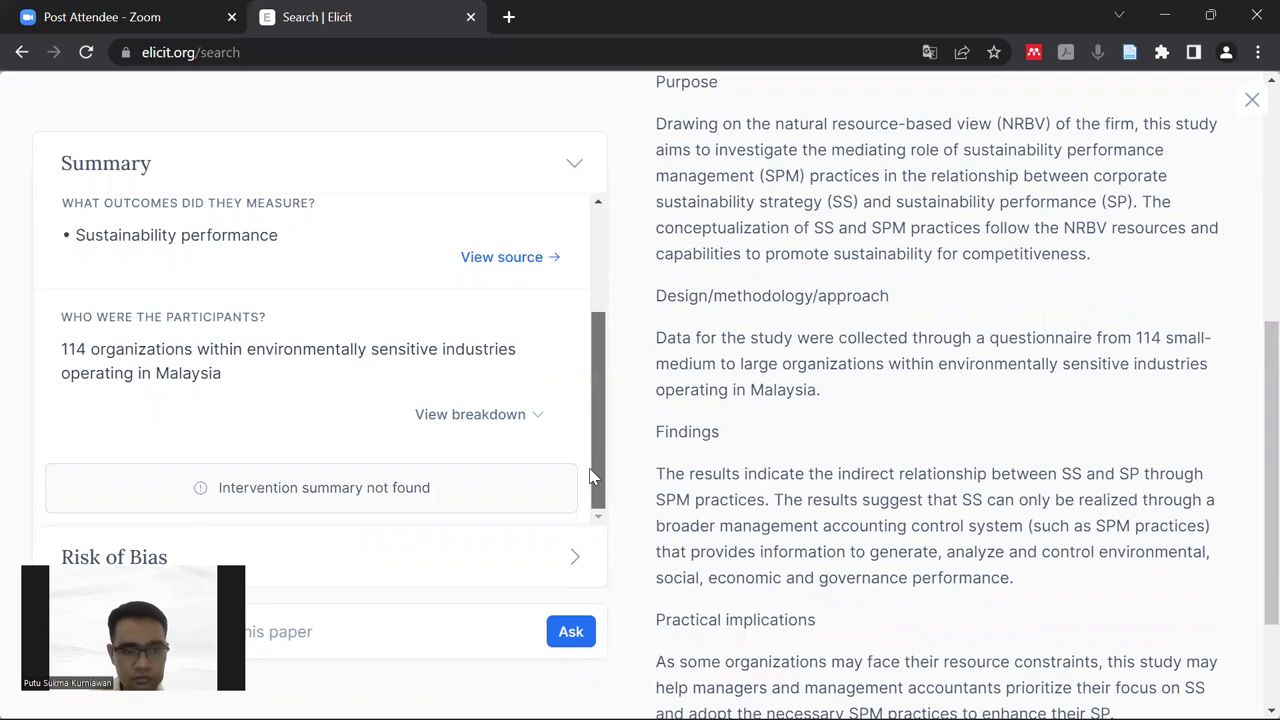
{"action": "left_click", "coordinate": [545, 420]}
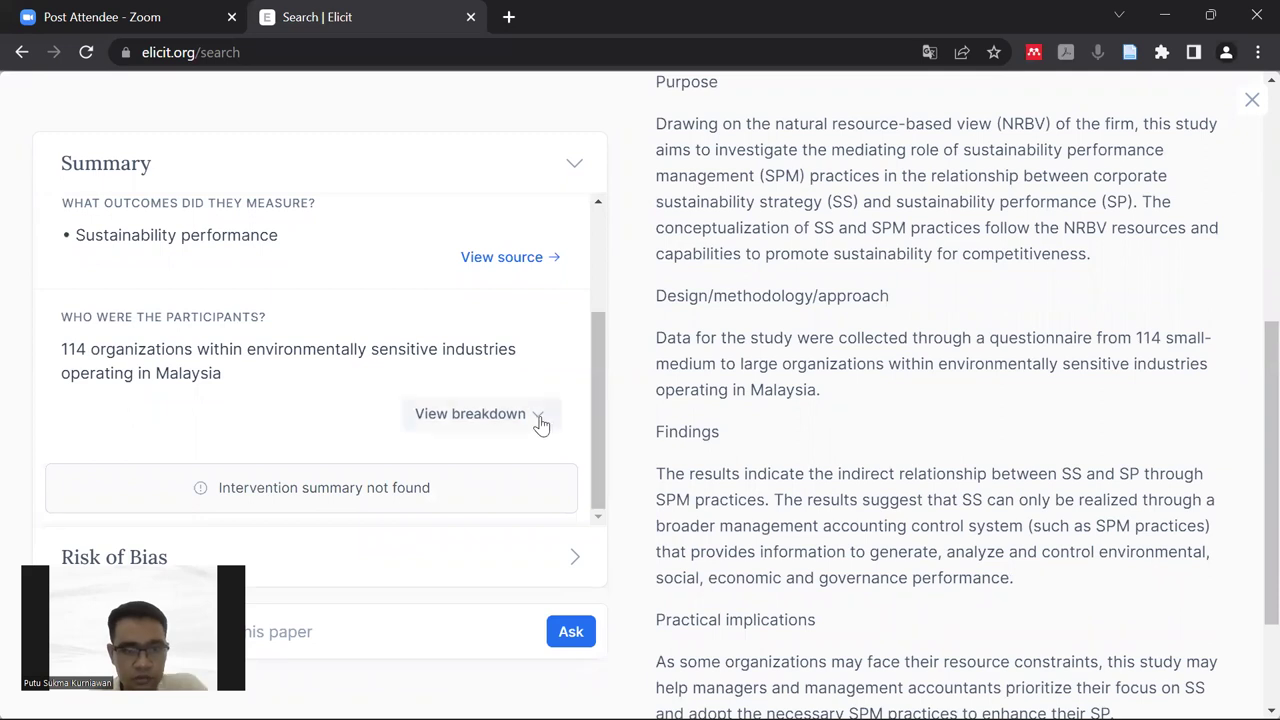
{"action": "scroll", "coordinate": [340, 388], "scroll_direction": "down", "scroll_amount": 2}
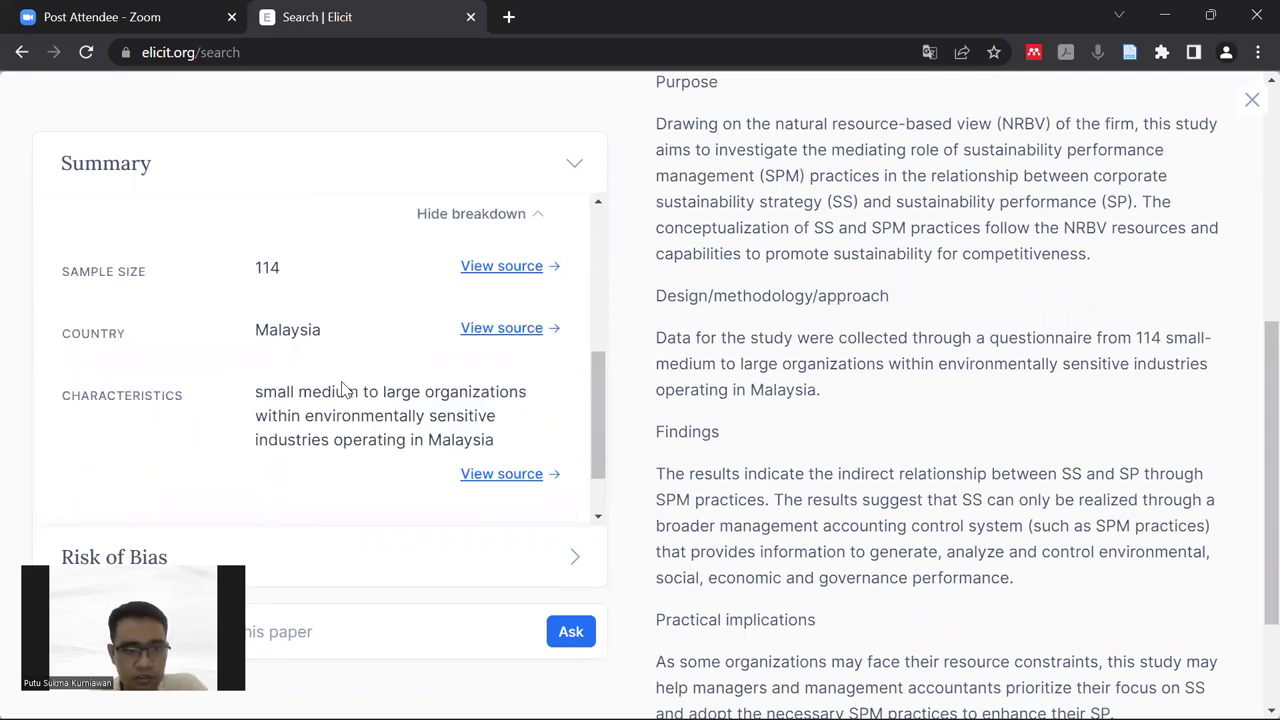
{"action": "scroll", "coordinate": [214, 363], "scroll_direction": "down", "scroll_amount": 1}
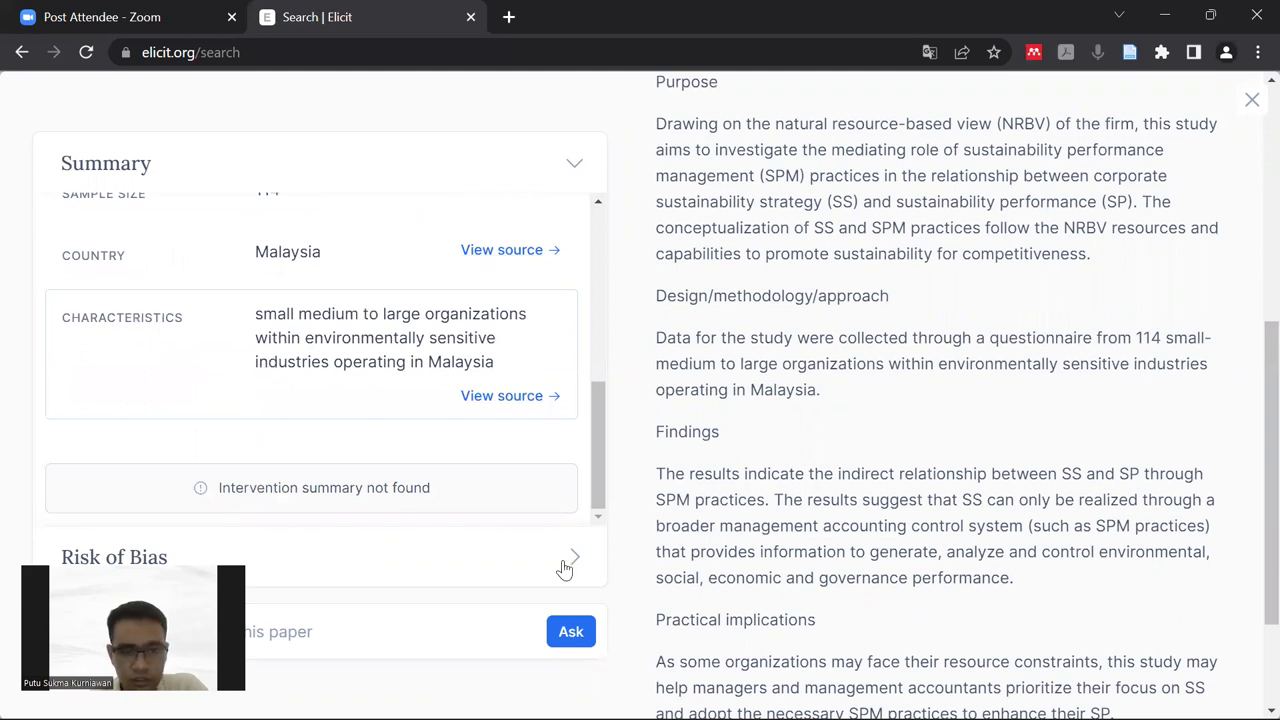
Open the paper's Risk of Bias section and read its study design, funding source, participants, comparisons and preregistration entries
{"action": "left_click", "coordinate": [468, 540]}
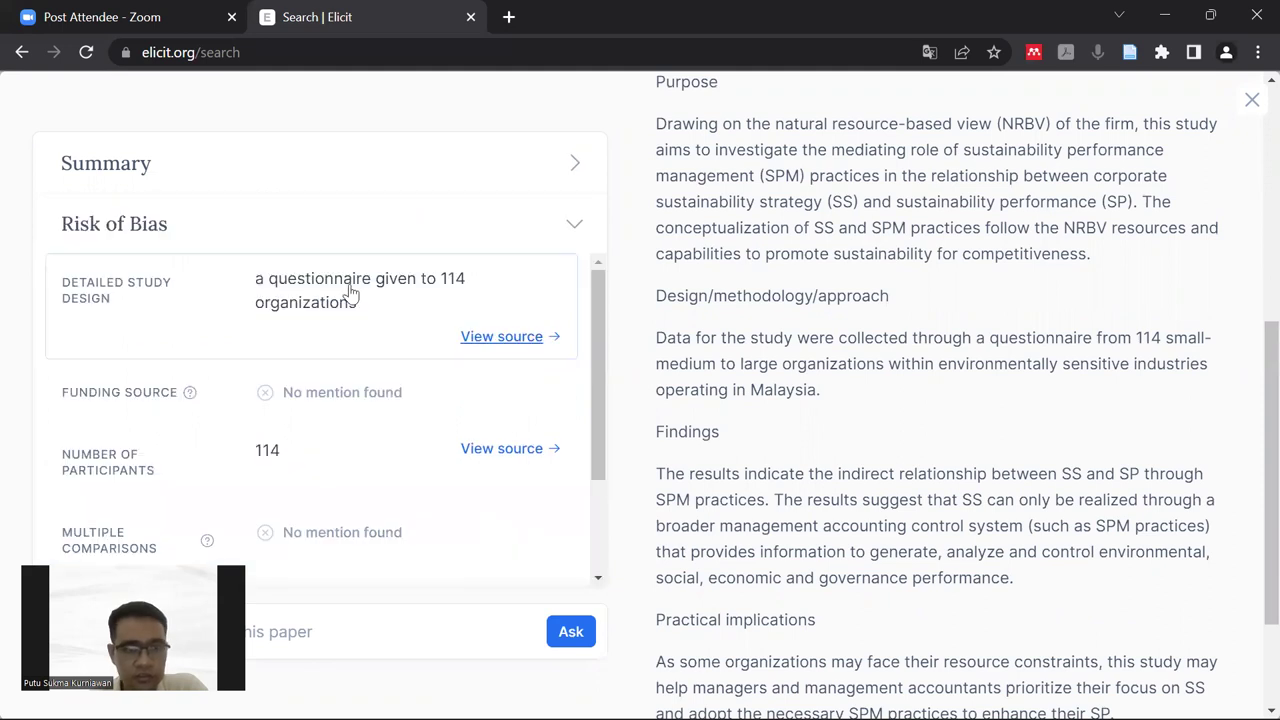
{"action": "scroll", "coordinate": [435, 314], "scroll_direction": "down", "scroll_amount": 1}
{"action": "scroll", "coordinate": [435, 314], "scroll_direction": "down", "scroll_amount": 1}
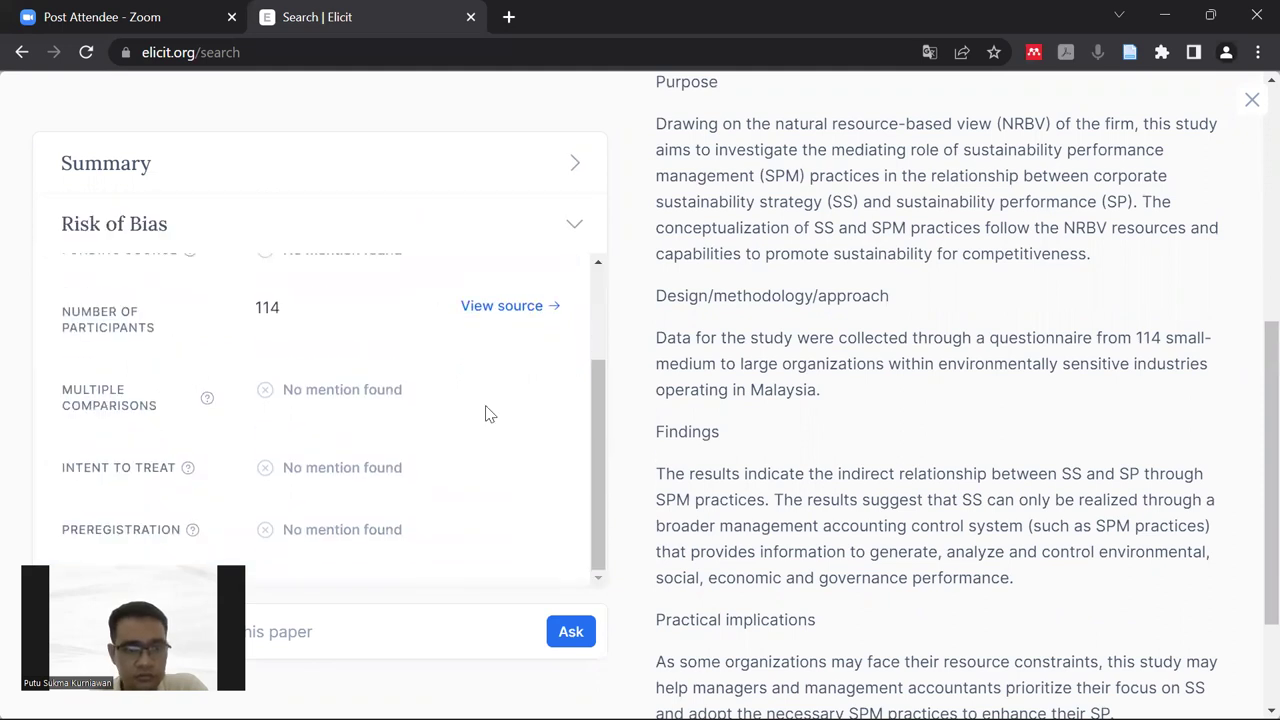
{"action": "scroll", "coordinate": [337, 493], "scroll_direction": "down", "scroll_amount": 2}
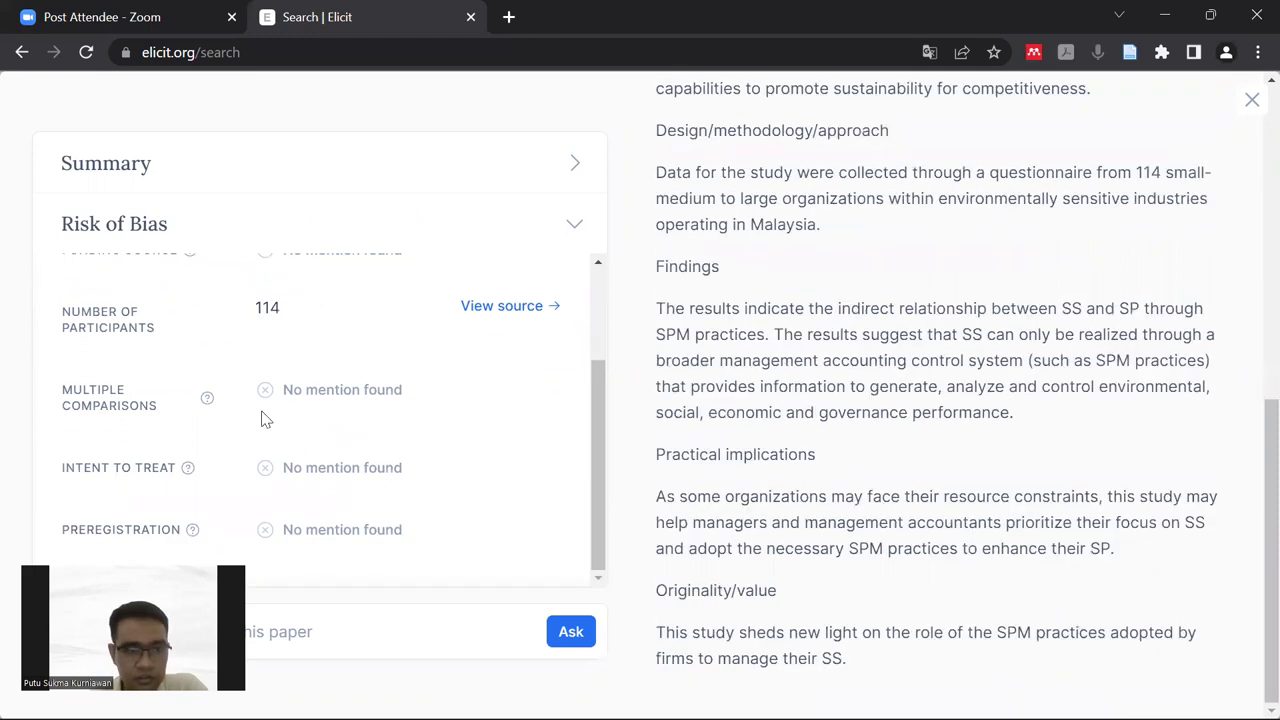
{"action": "scroll", "coordinate": [277, 449], "scroll_direction": "up", "scroll_amount": 2}
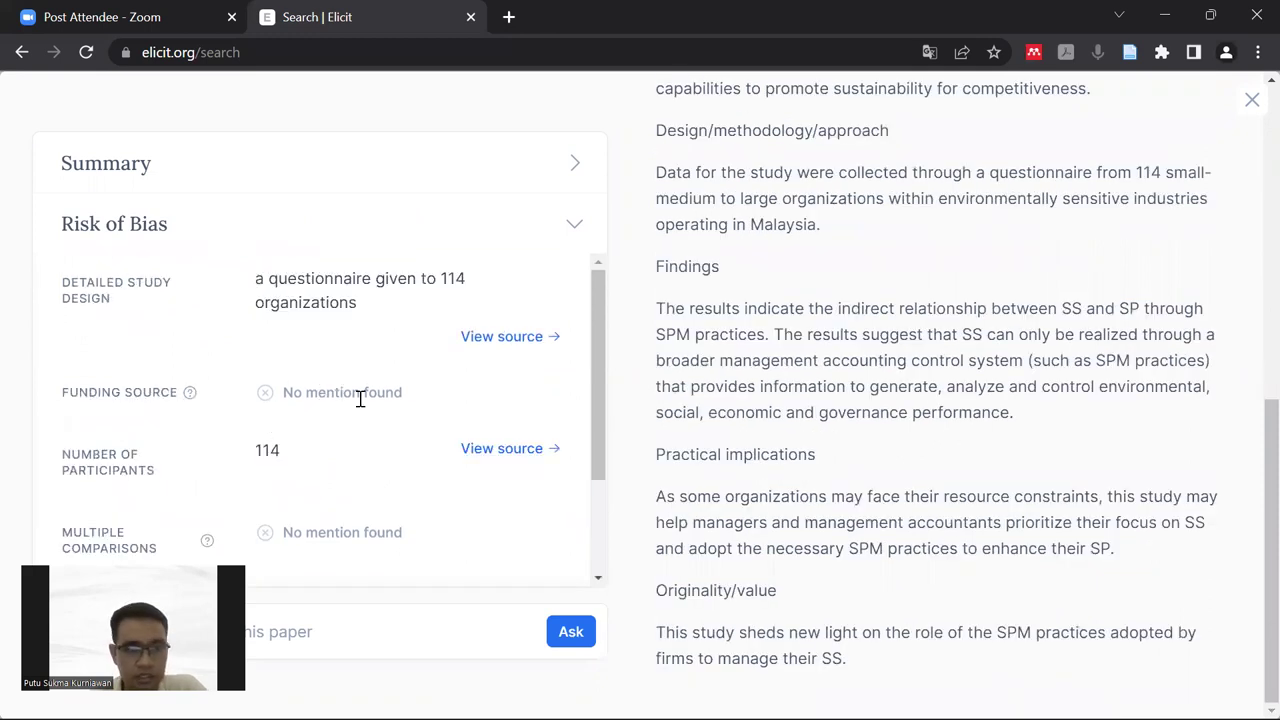
{"action": "scroll", "coordinate": [361, 405], "scroll_direction": "down", "scroll_amount": 3}
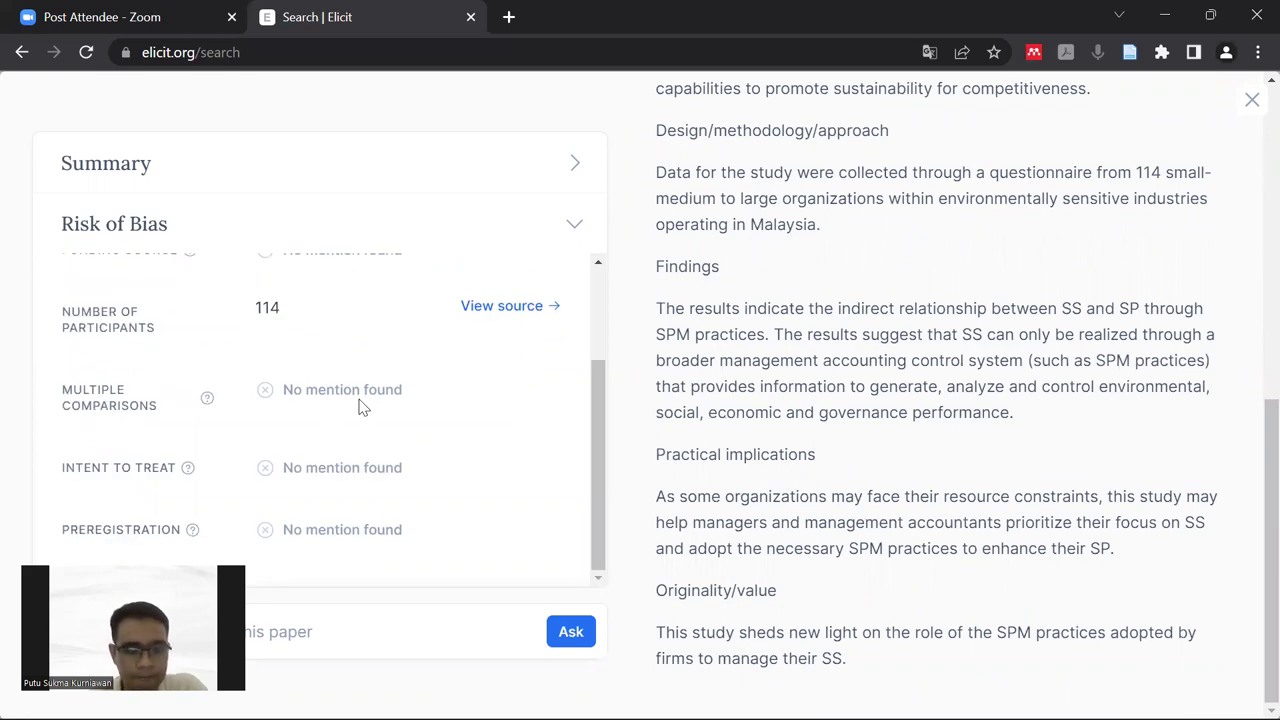
{"action": "scroll", "coordinate": [333, 463], "scroll_direction": "up", "scroll_amount": 3}
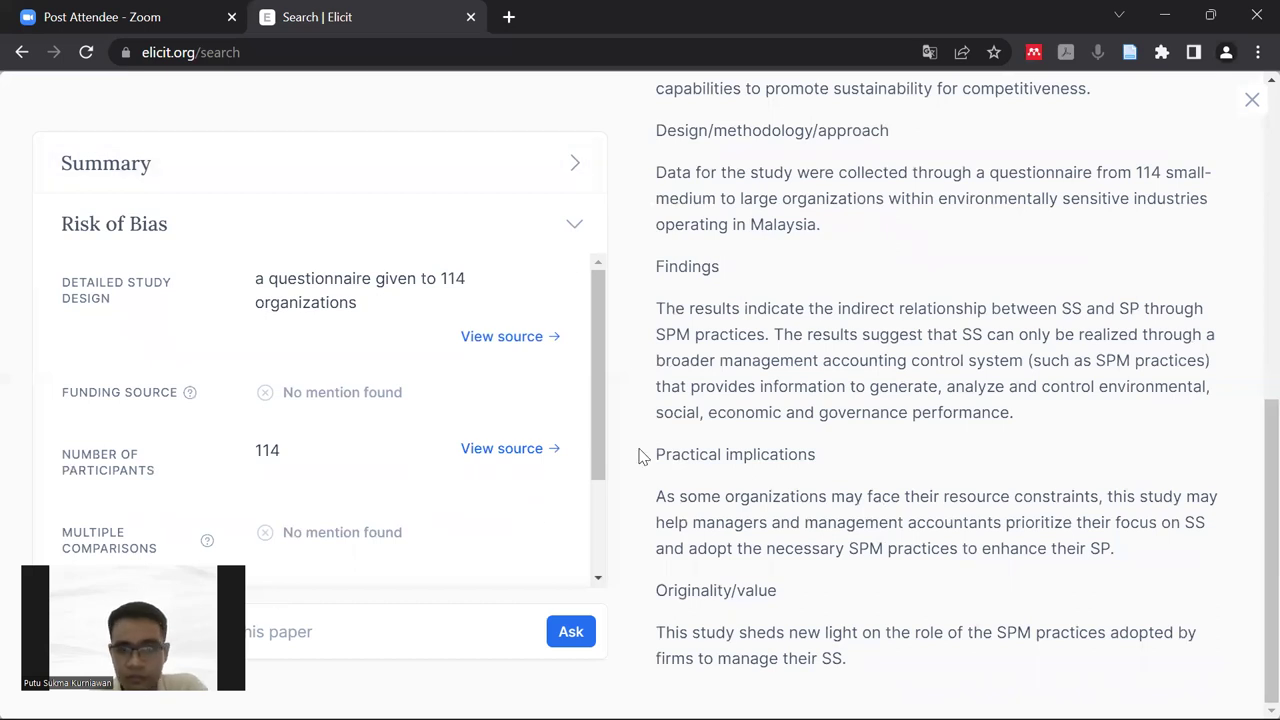
Read the paper's abstract from purpose to originality, checking the data collection method, and return to the title and source links
{"action": "scroll", "coordinate": [720, 338], "scroll_direction": "up", "scroll_amount": 3}
{"action": "scroll", "coordinate": [750, 410], "scroll_direction": "up", "scroll_amount": 1}
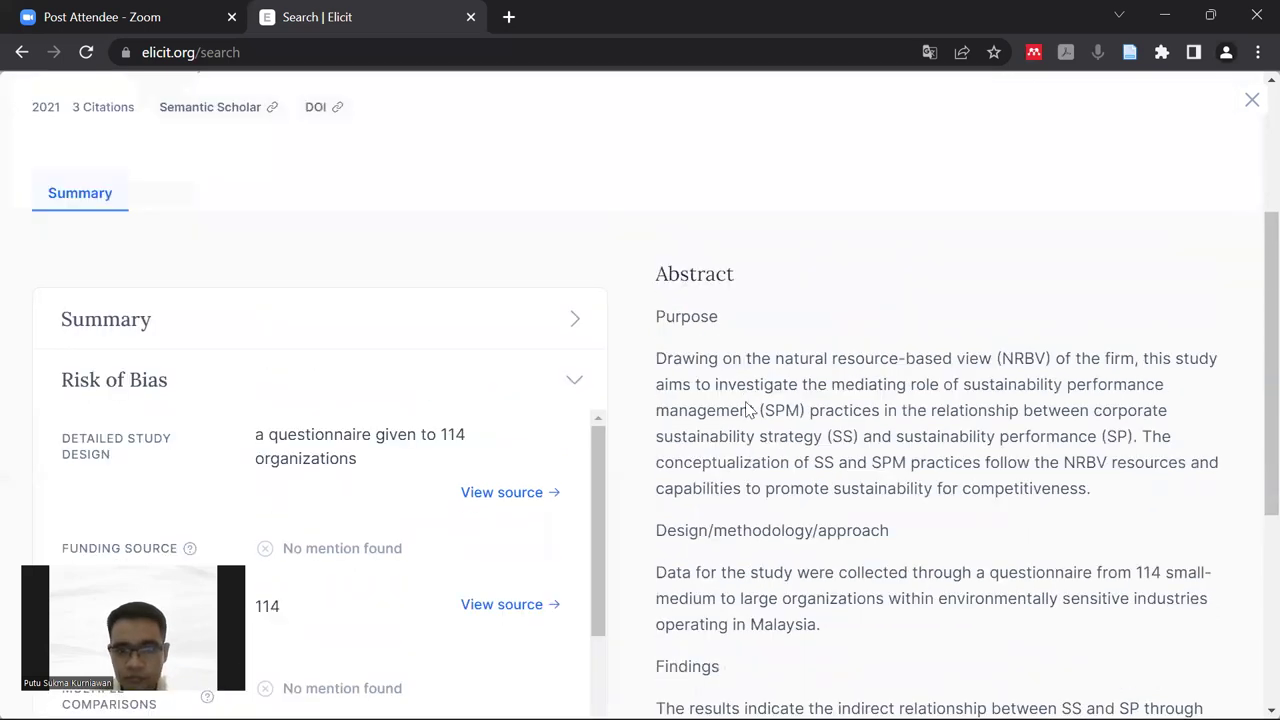
{"action": "scroll", "coordinate": [748, 436], "scroll_direction": "down", "scroll_amount": 1}
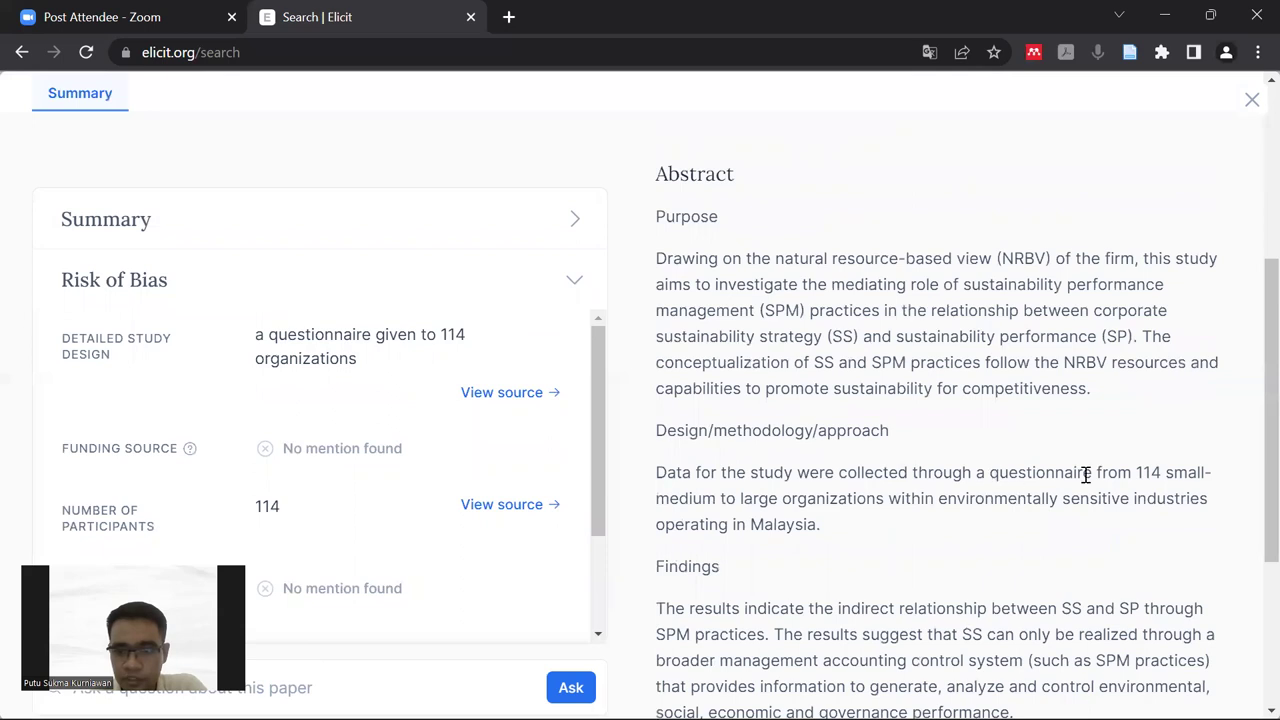
{"action": "scroll", "coordinate": [803, 487], "scroll_direction": "down", "scroll_amount": 2}
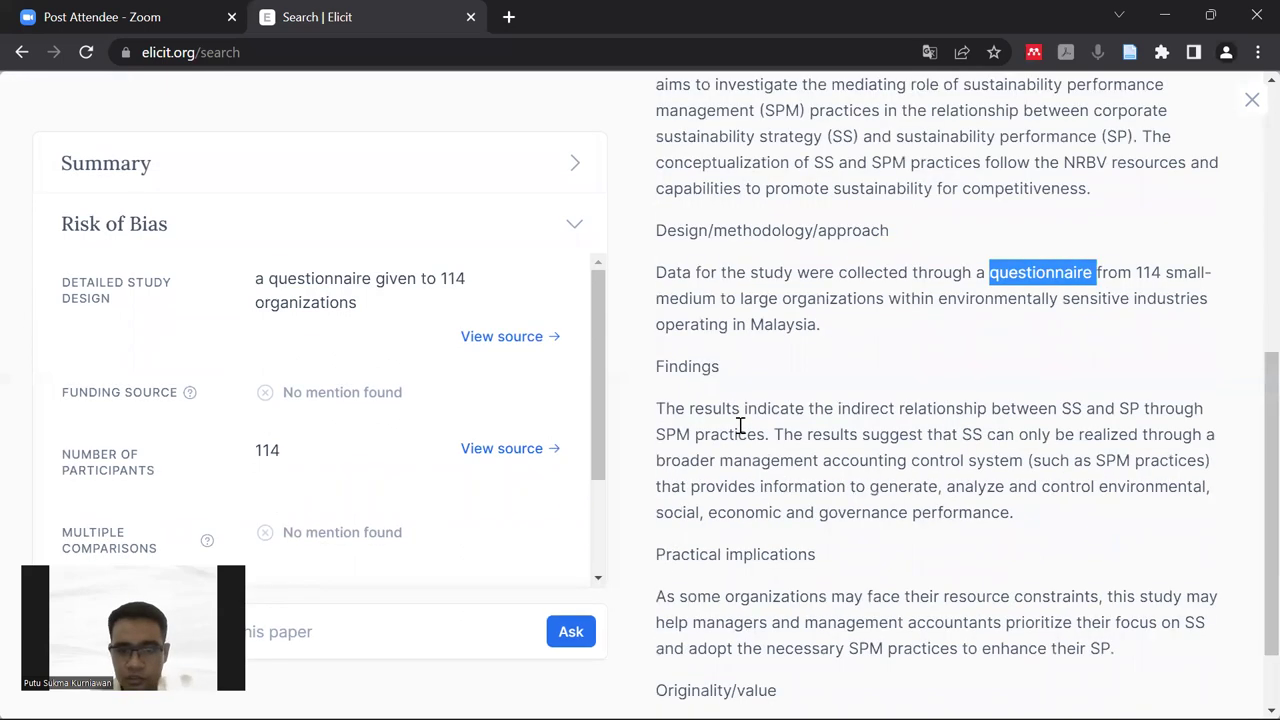
{"action": "scroll", "coordinate": [760, 450], "scroll_direction": "down", "scroll_amount": 1}
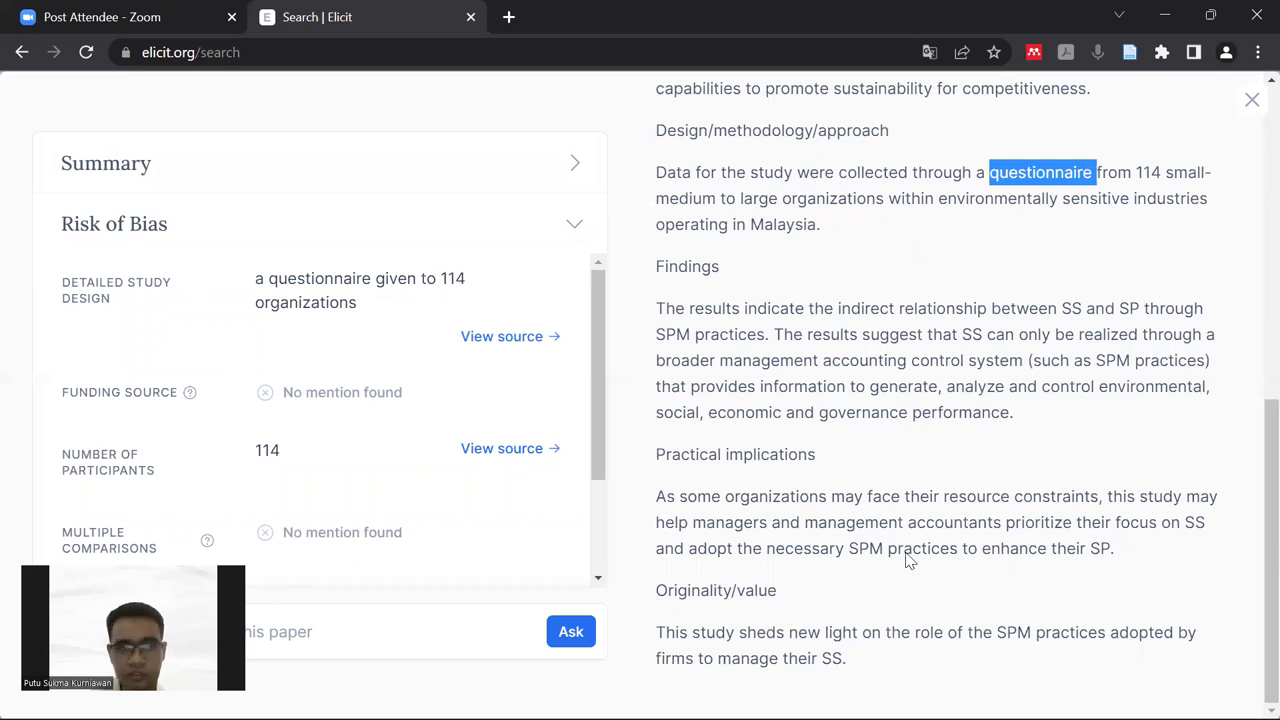
{"action": "scroll", "coordinate": [906, 554], "scroll_direction": "up", "scroll_amount": 6}
{"action": "scroll", "coordinate": [906, 554], "scroll_direction": "up", "scroll_amount": 1}
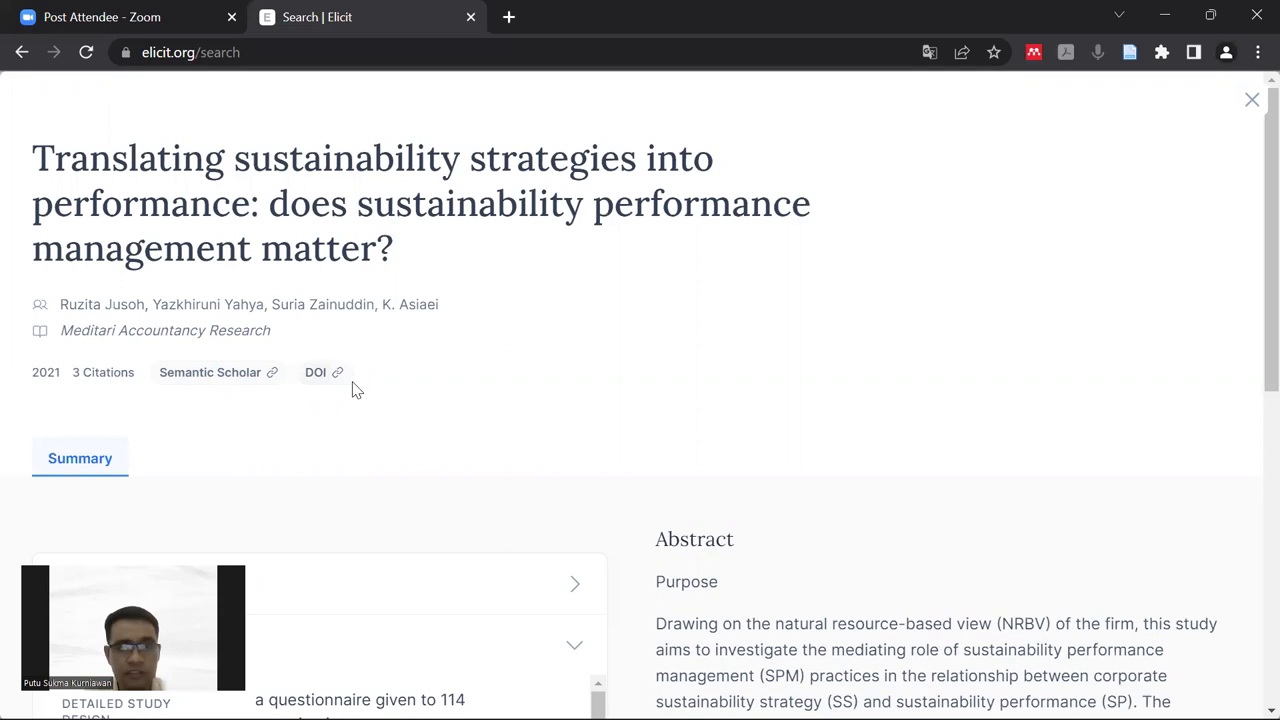
Leave the paper for a blank research question page and add Adams 2014.pdf from the Desktop to a new paper upload
{"action": "left_click", "coordinate": [22, 53]}
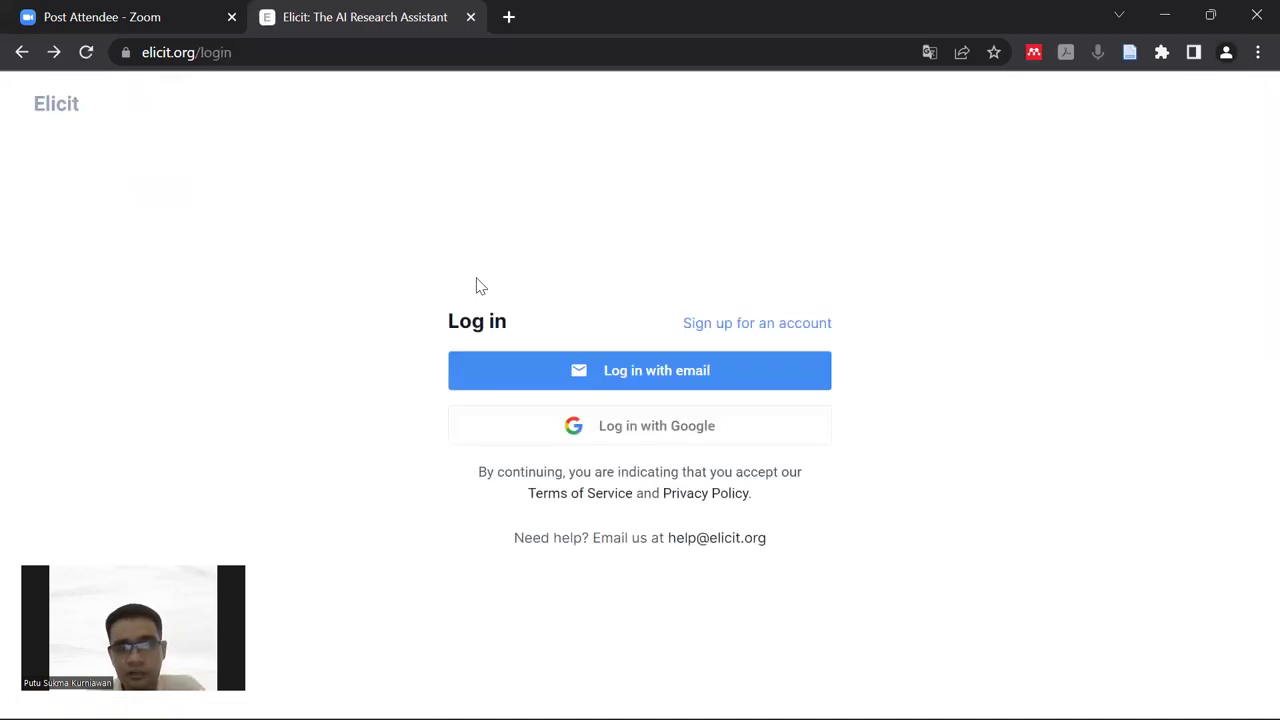
{"action": "left_click", "coordinate": [54, 52]}
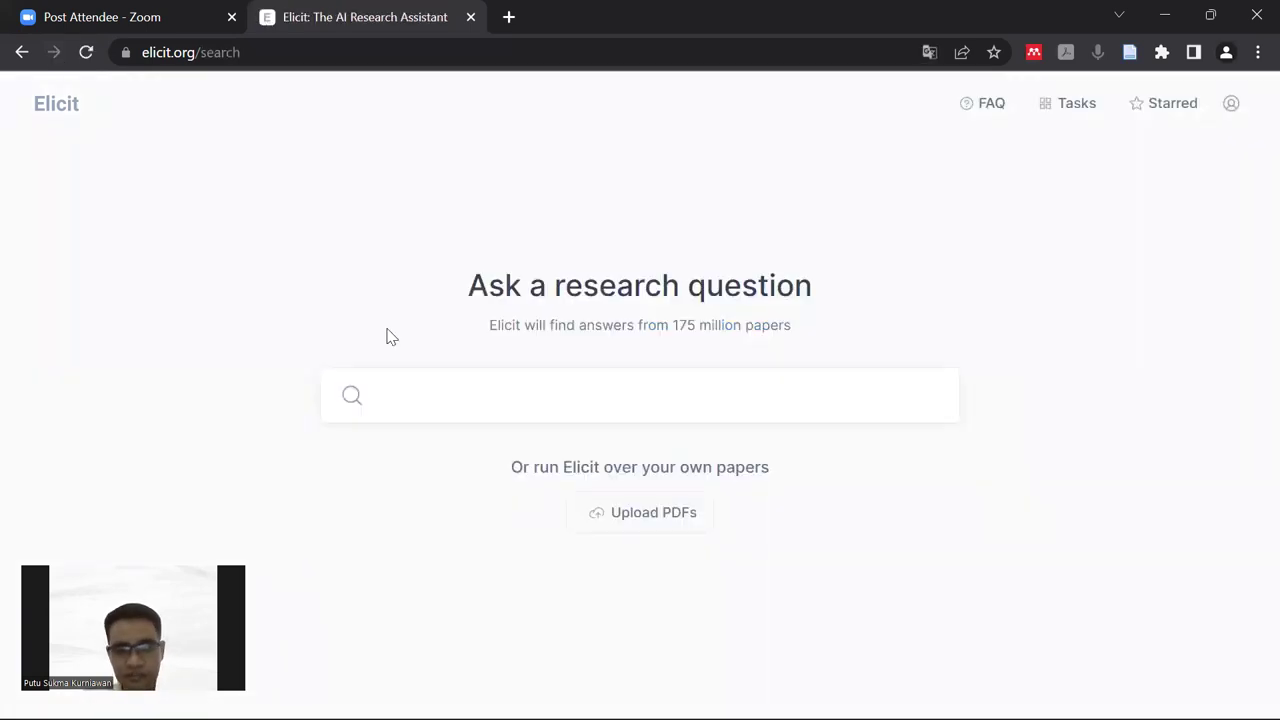
{"action": "left_click", "coordinate": [673, 518]}
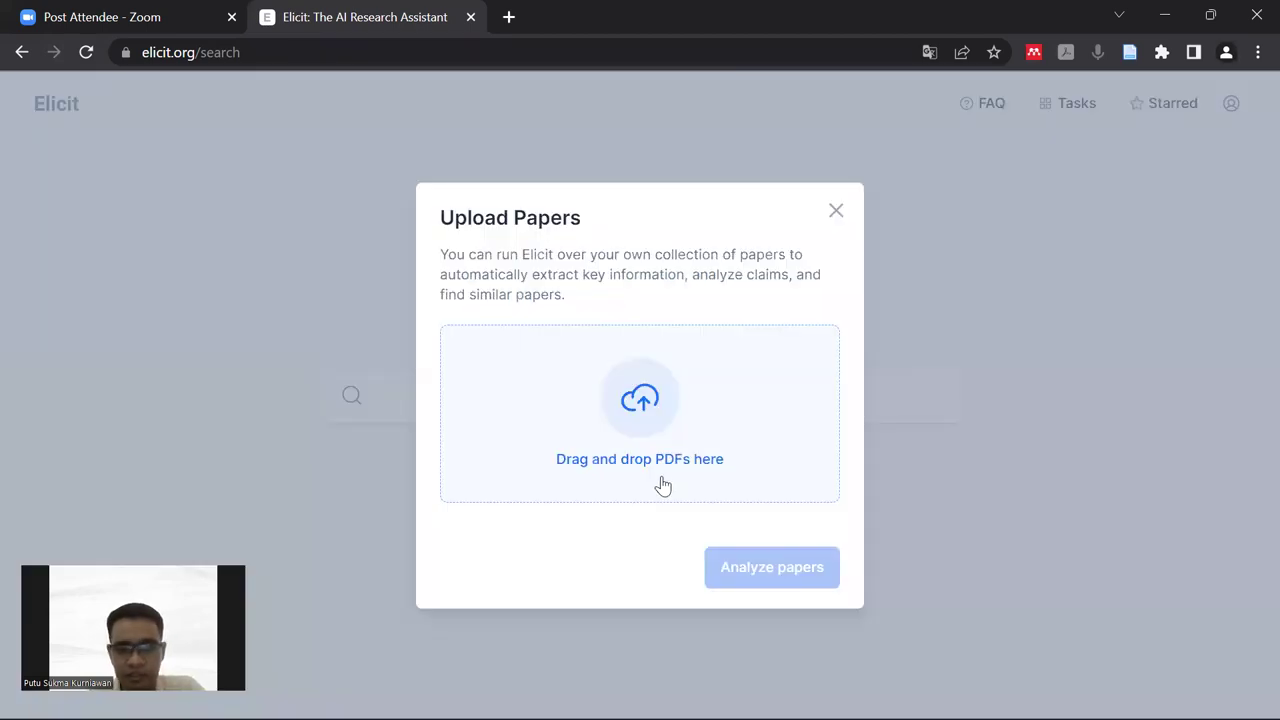
{"action": "left_click", "coordinate": [661, 485]}
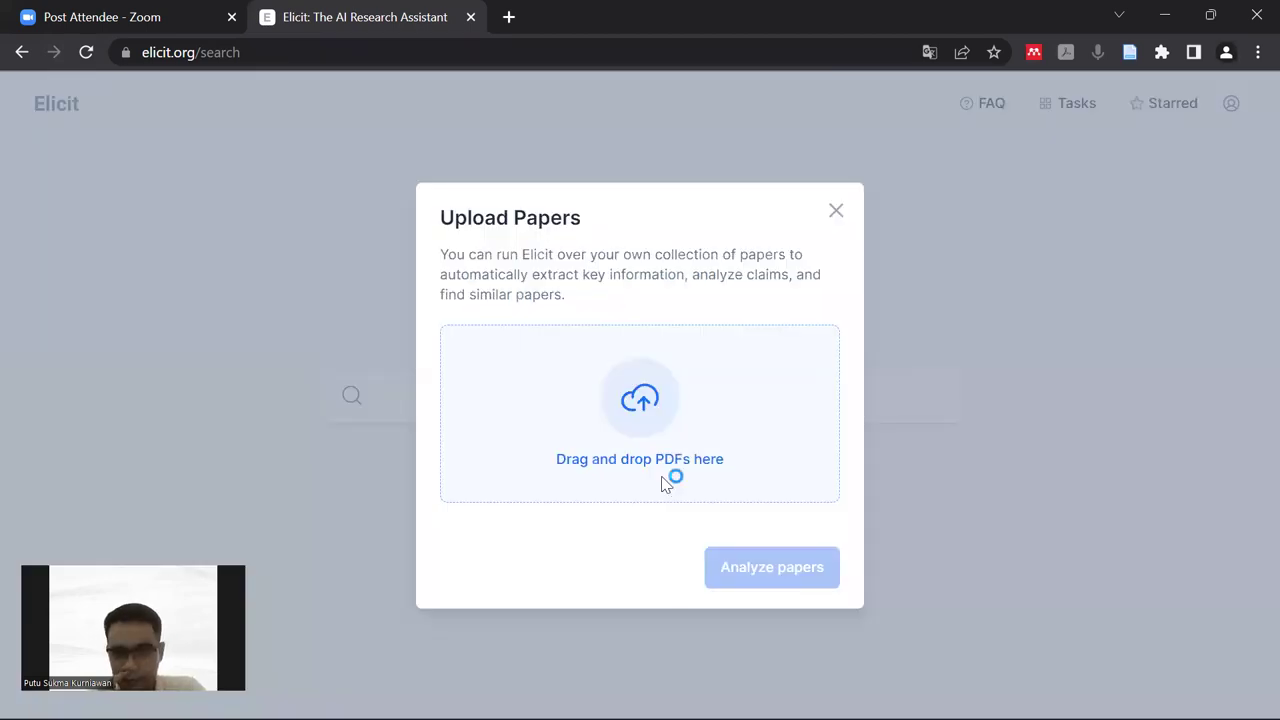
{"action": "left_click", "coordinate": [403, 383]}
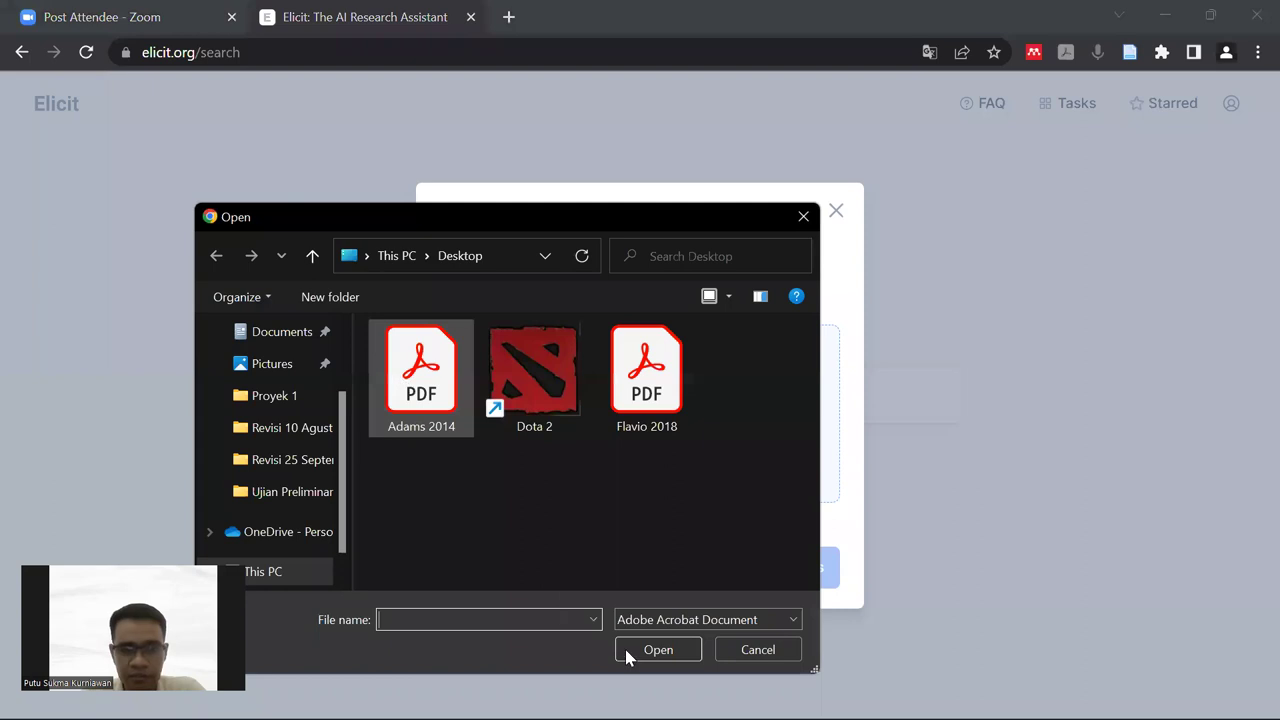
{"action": "left_click", "coordinate": [658, 650]}
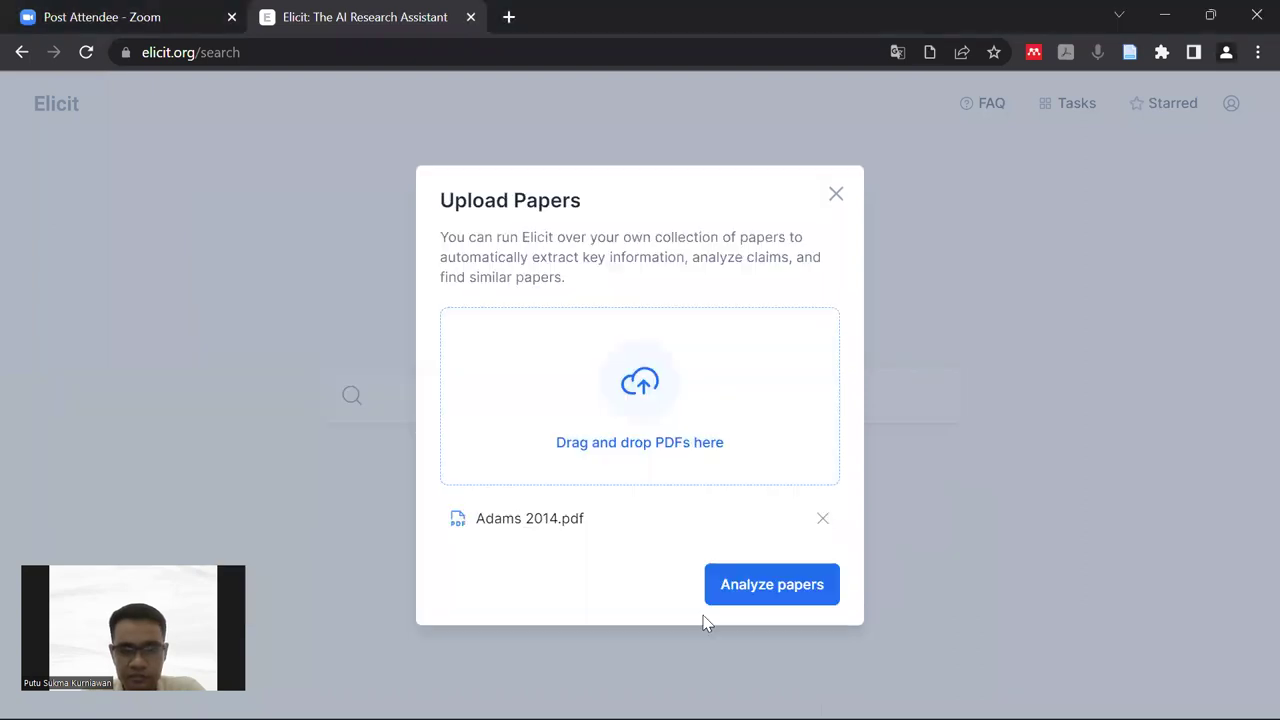
Add Flavio 2018.pdf to the upload and analyze both papers
{"action": "left_click", "coordinate": [743, 437]}
{"action": "left_click", "coordinate": [660, 392]}
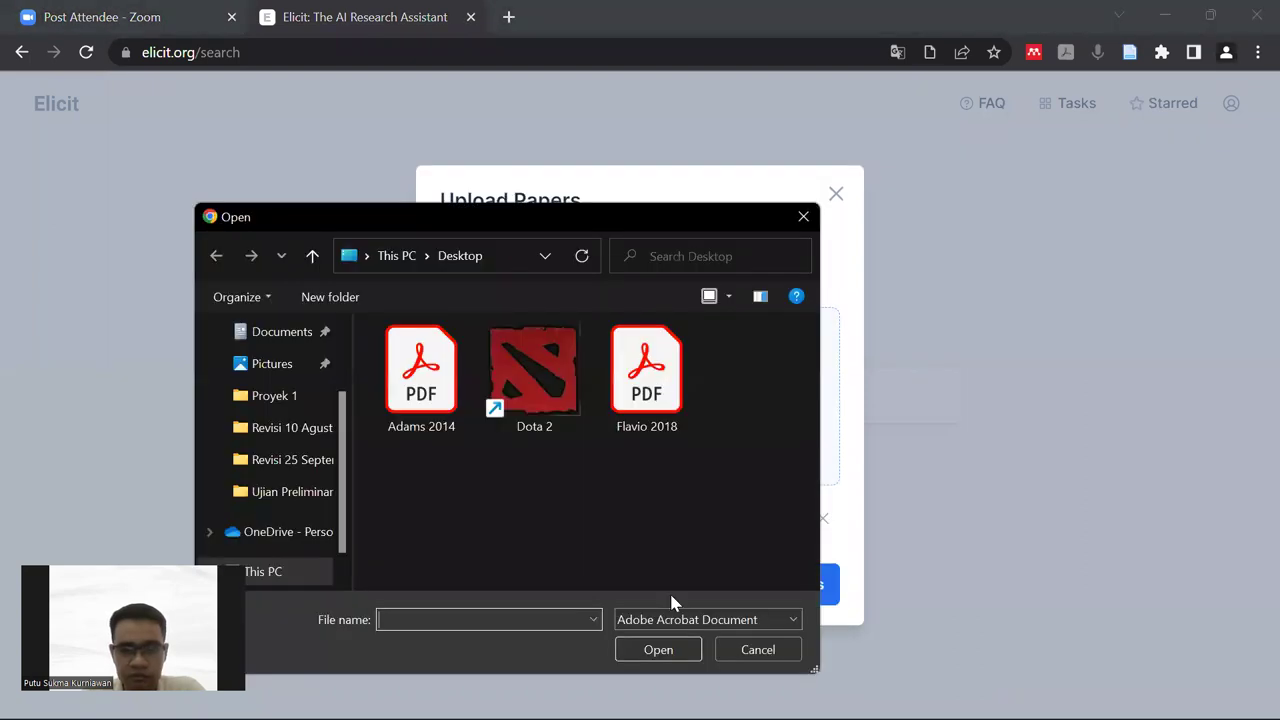
{"action": "left_click", "coordinate": [668, 652]}
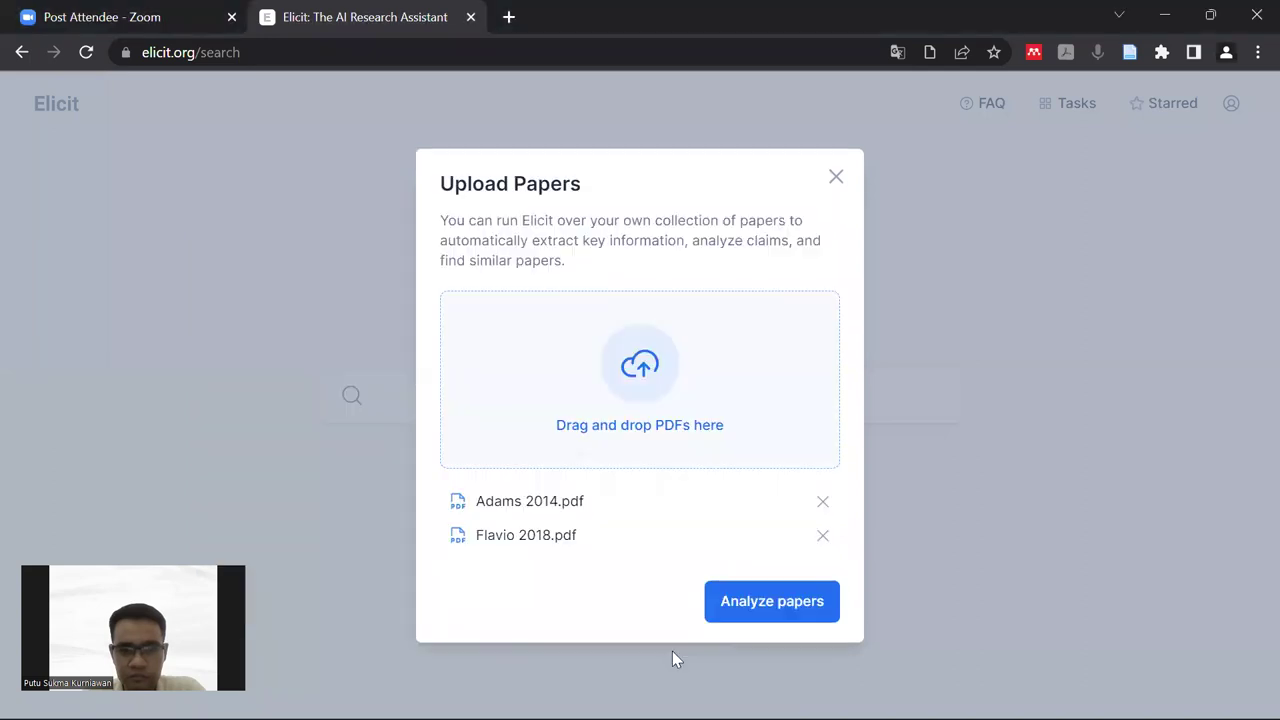
{"action": "left_click", "coordinate": [756, 611]}
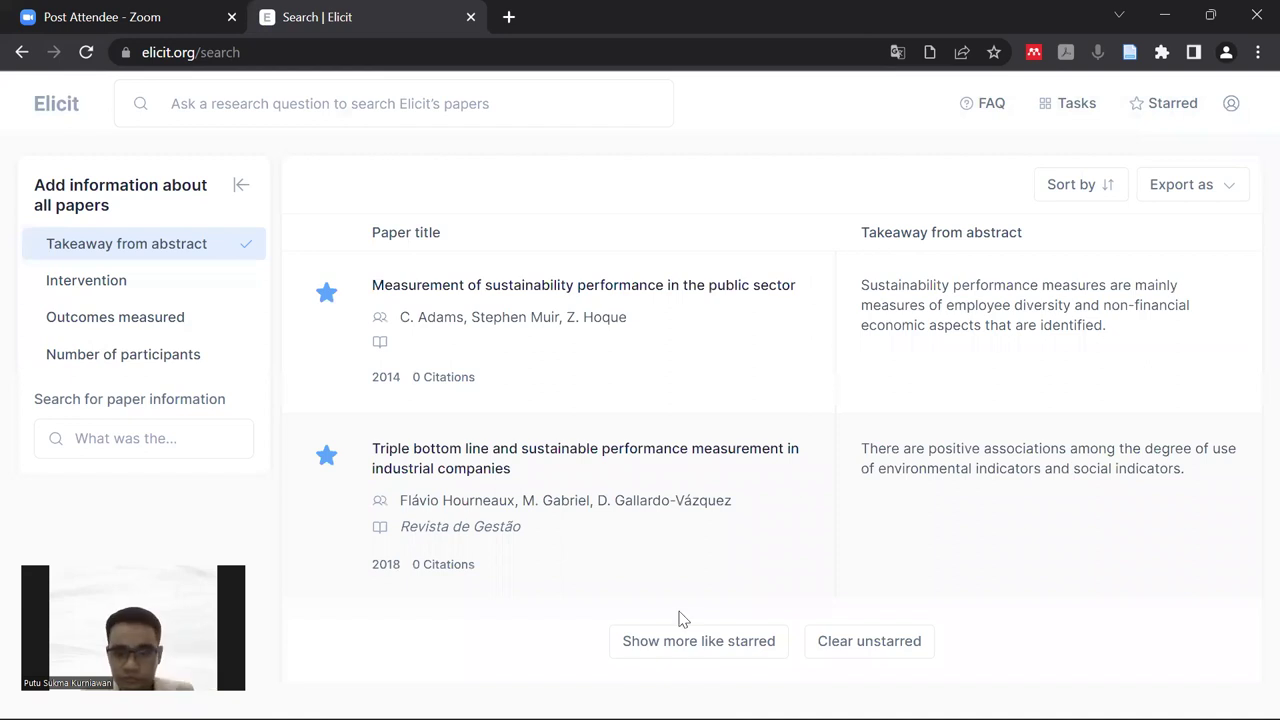
Load more papers like the two starred uploads and look through the titles and abstract takeaways of the added papers
{"action": "left_click", "coordinate": [676, 645]}
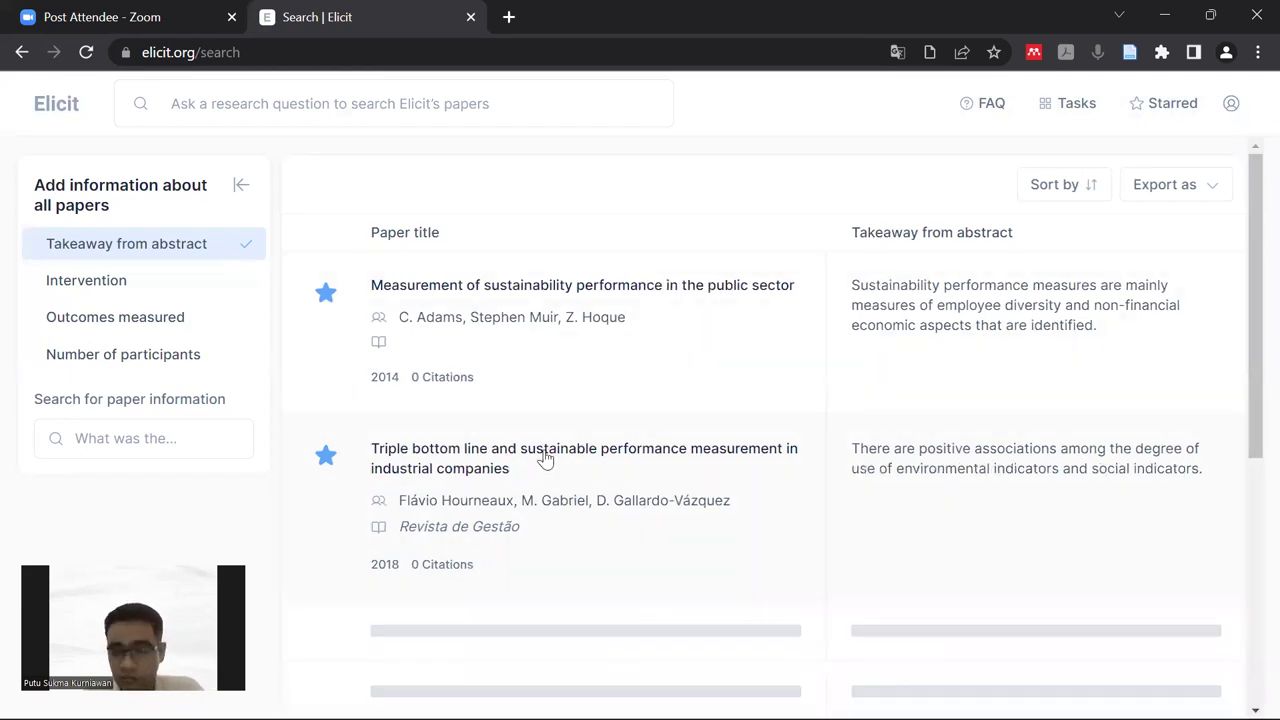
{"action": "scroll", "coordinate": [545, 458], "scroll_direction": "down", "scroll_amount": 3}
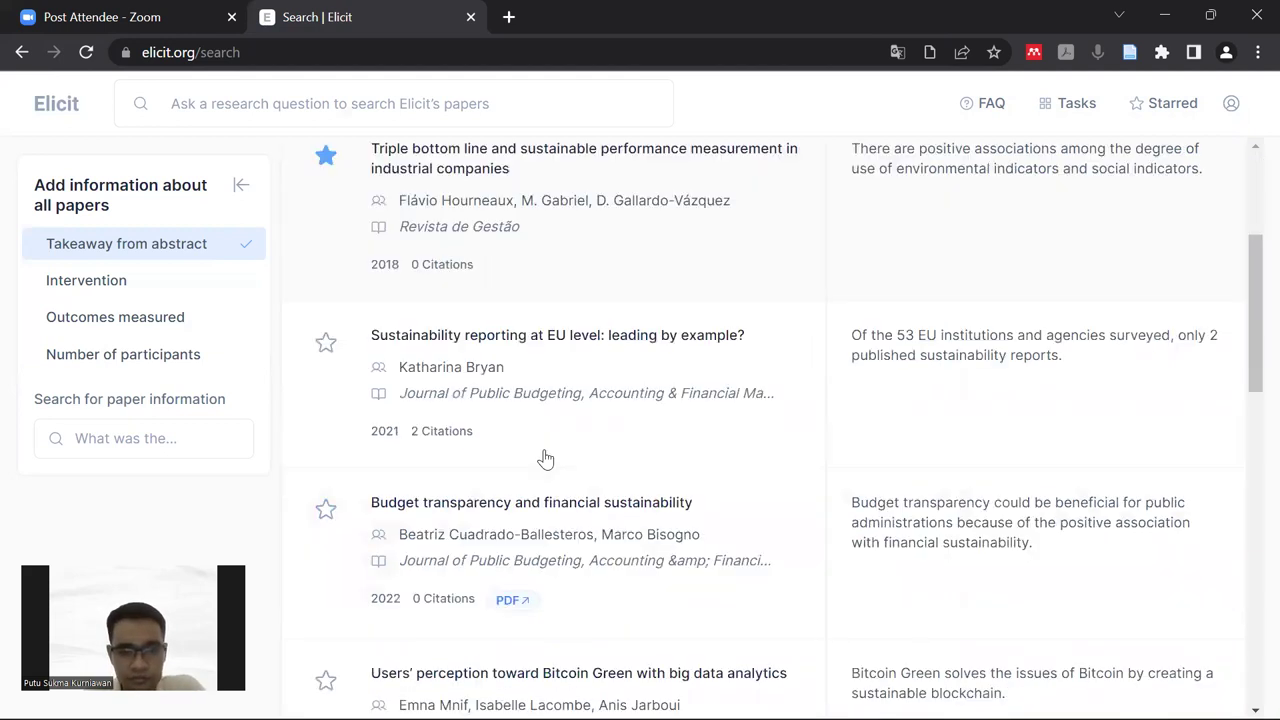
{"action": "scroll", "coordinate": [545, 458], "scroll_direction": "down", "scroll_amount": 5}
{"action": "scroll", "coordinate": [545, 458], "scroll_direction": "down", "scroll_amount": 1}
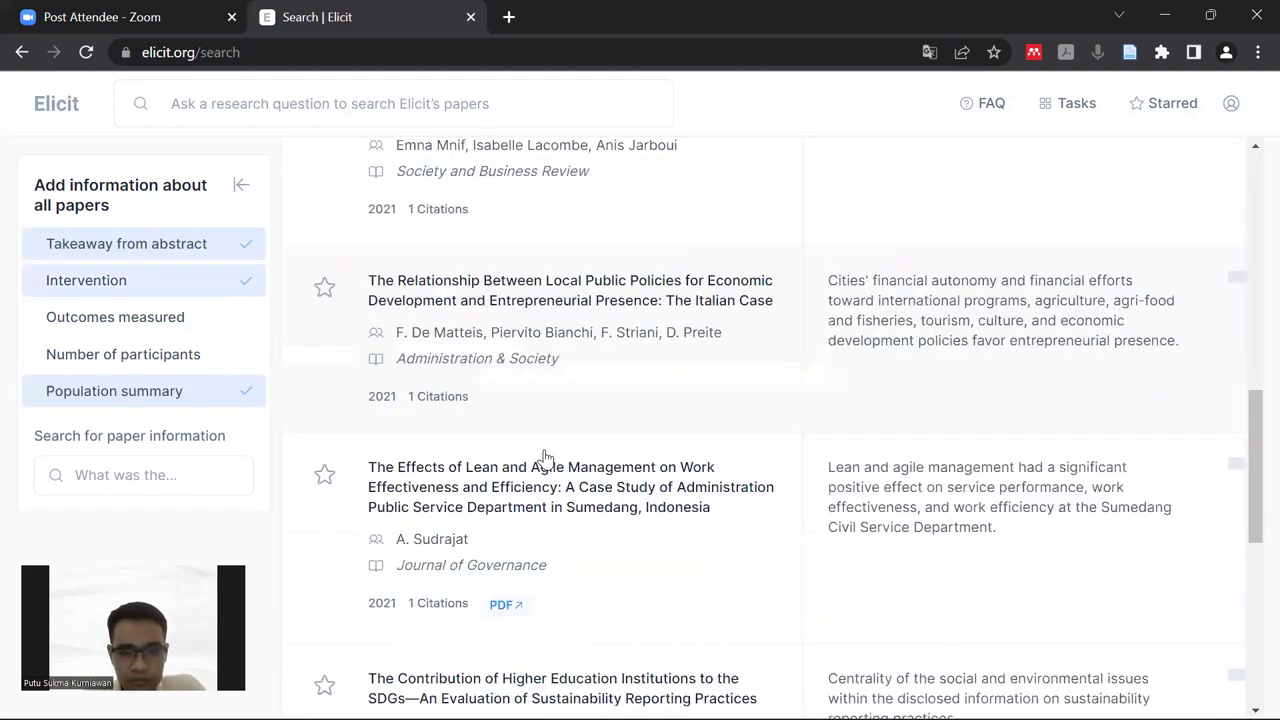
{"action": "scroll", "coordinate": [545, 458], "scroll_direction": "down", "scroll_amount": 2}
{"action": "scroll", "coordinate": [628, 440], "scroll_direction": "down", "scroll_amount": 1}
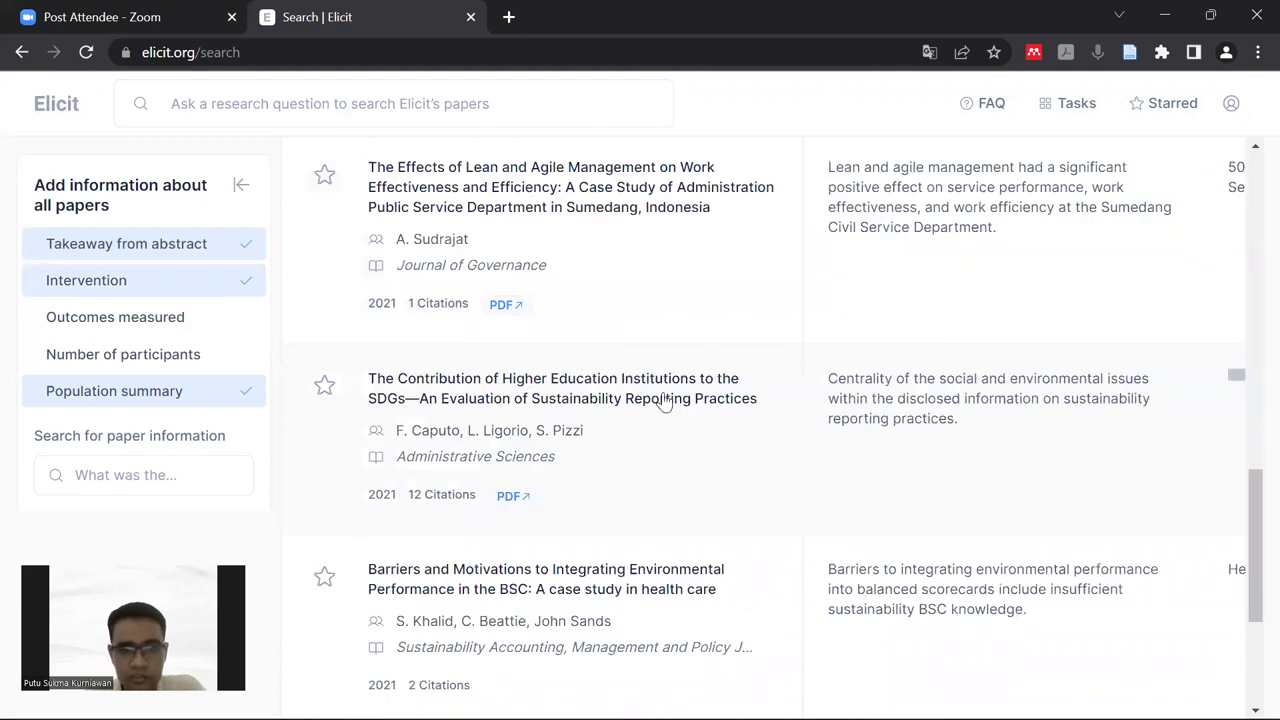
Open the details of "The Contribution of Higher Education Institutions to the SDGs" and read its abstract and introduction
{"action": "left_click", "coordinate": [665, 400]}
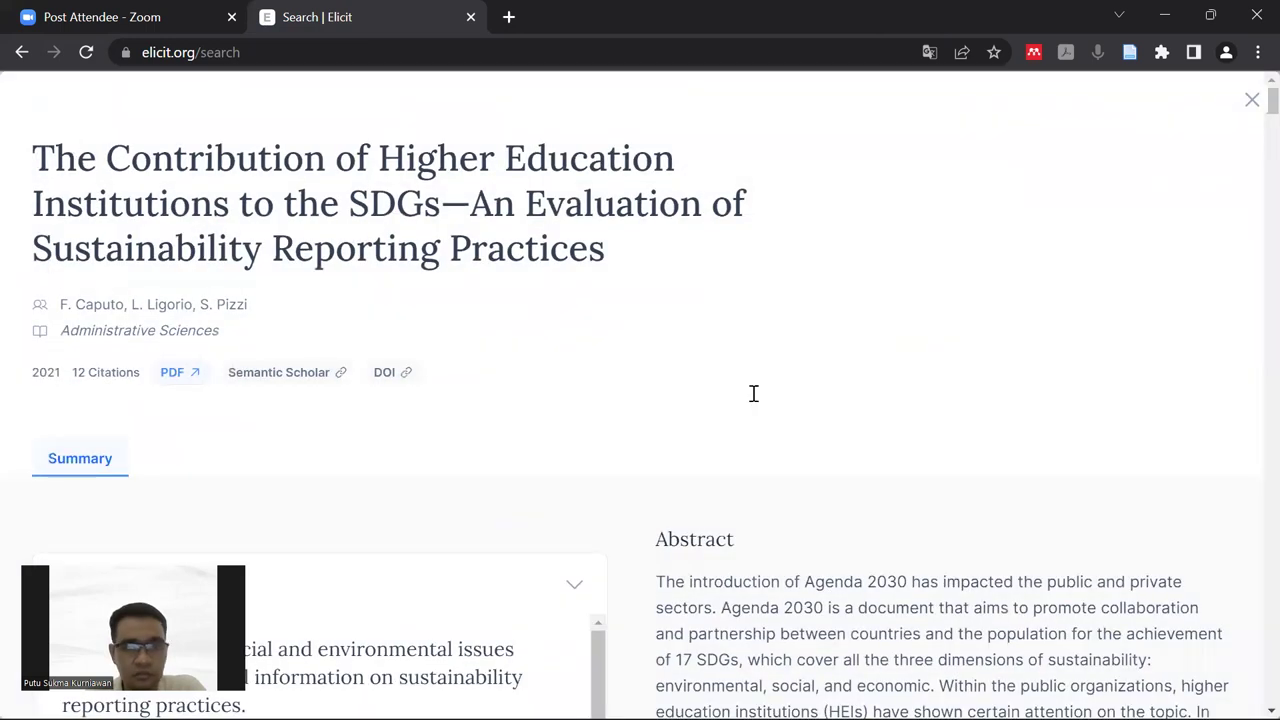
{"action": "scroll", "coordinate": [752, 406], "scroll_direction": "down", "scroll_amount": 5}
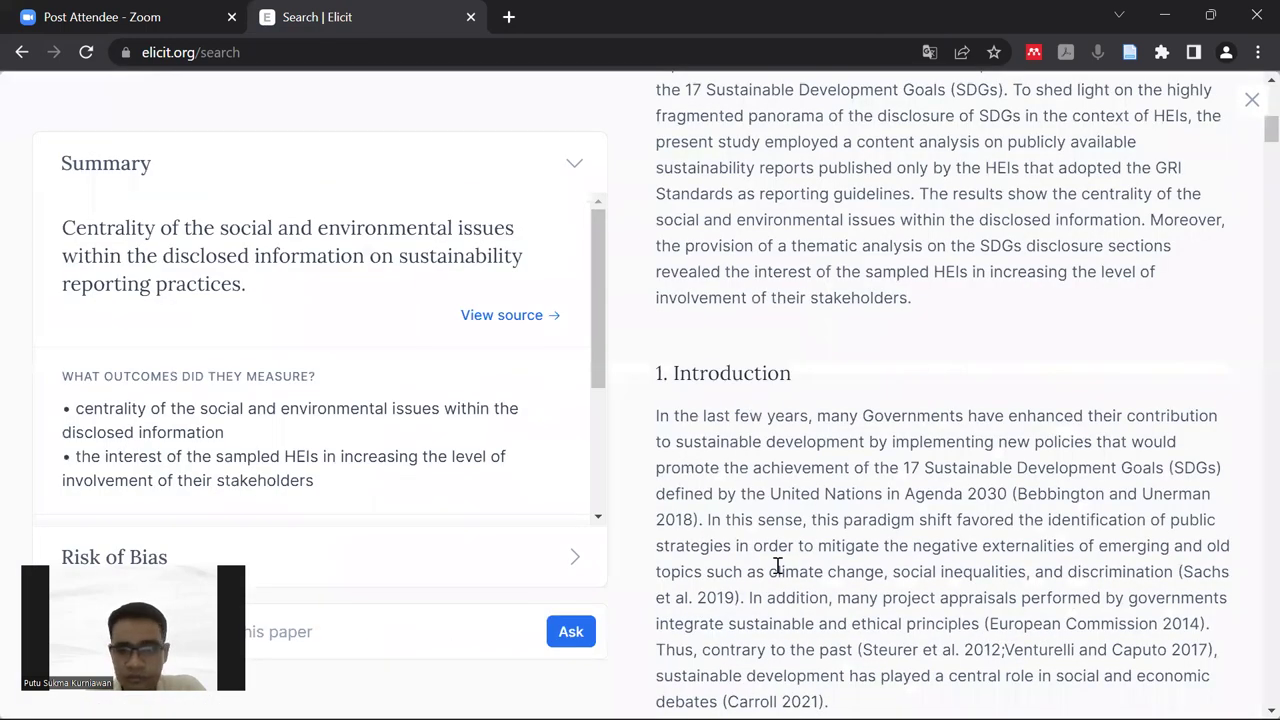
{"action": "scroll", "coordinate": [806, 588], "scroll_direction": "down", "scroll_amount": 5}
{"action": "scroll", "coordinate": [806, 588], "scroll_direction": "down", "scroll_amount": 5}
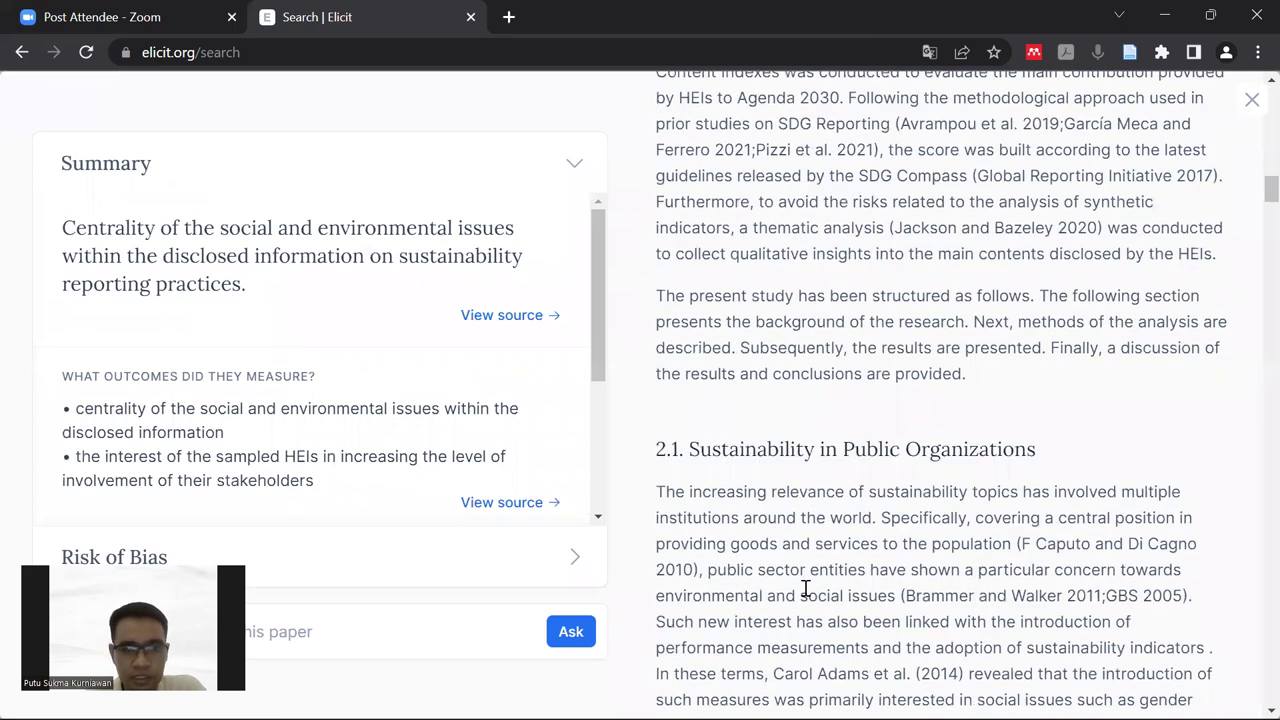
Show the source passage for the measured outcomes, then examine the participants summary and the introduction text
{"action": "left_click", "coordinate": [470, 502]}
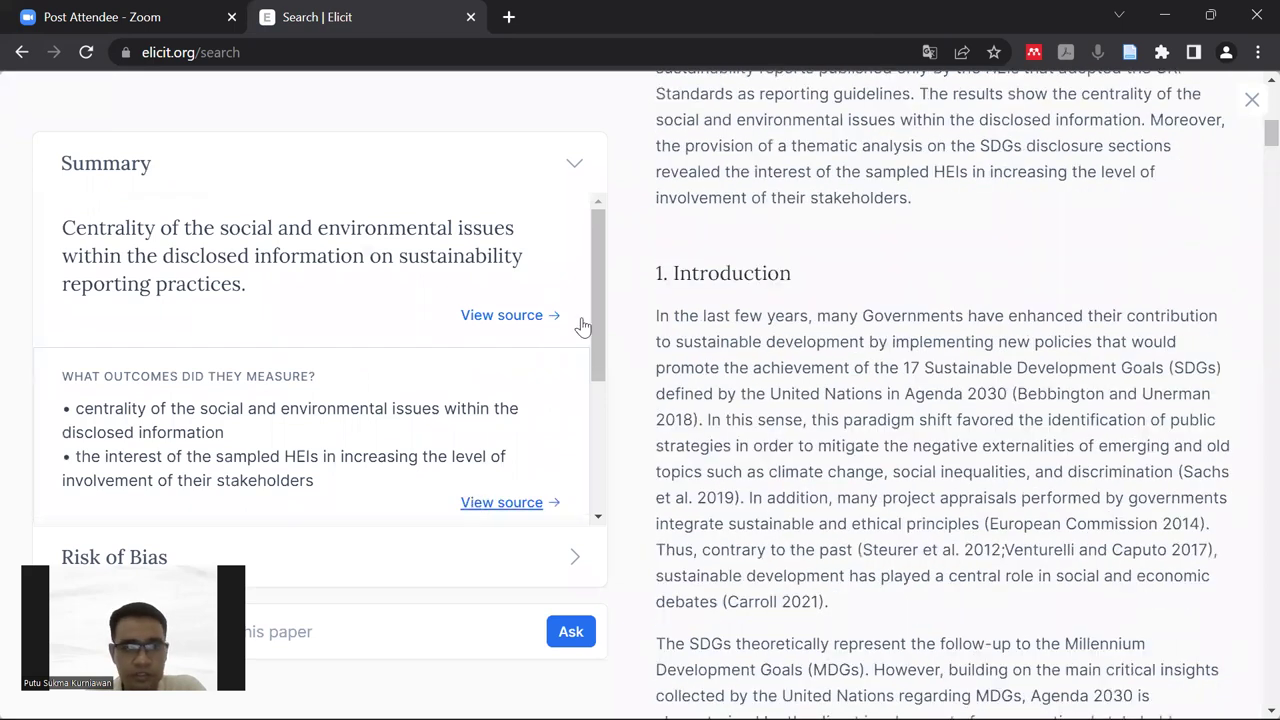
{"action": "left_click_drag", "start_coordinate": [593, 341], "coordinate": [603, 426]}
{"action": "scroll", "coordinate": [600, 400], "scroll_direction": "down", "scroll_amount": 1}
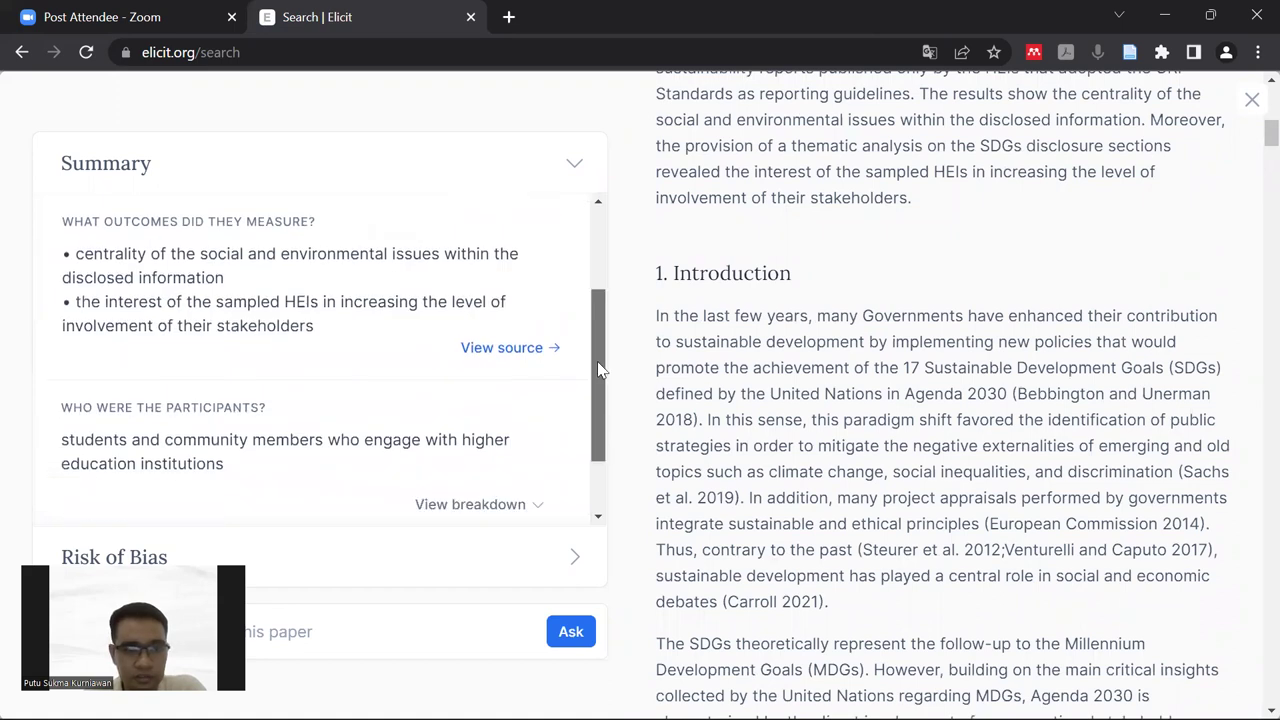
{"action": "scroll", "coordinate": [597, 361], "scroll_direction": "up", "scroll_amount": 3}
{"action": "scroll", "coordinate": [1012, 451], "scroll_direction": "down", "scroll_amount": 5}
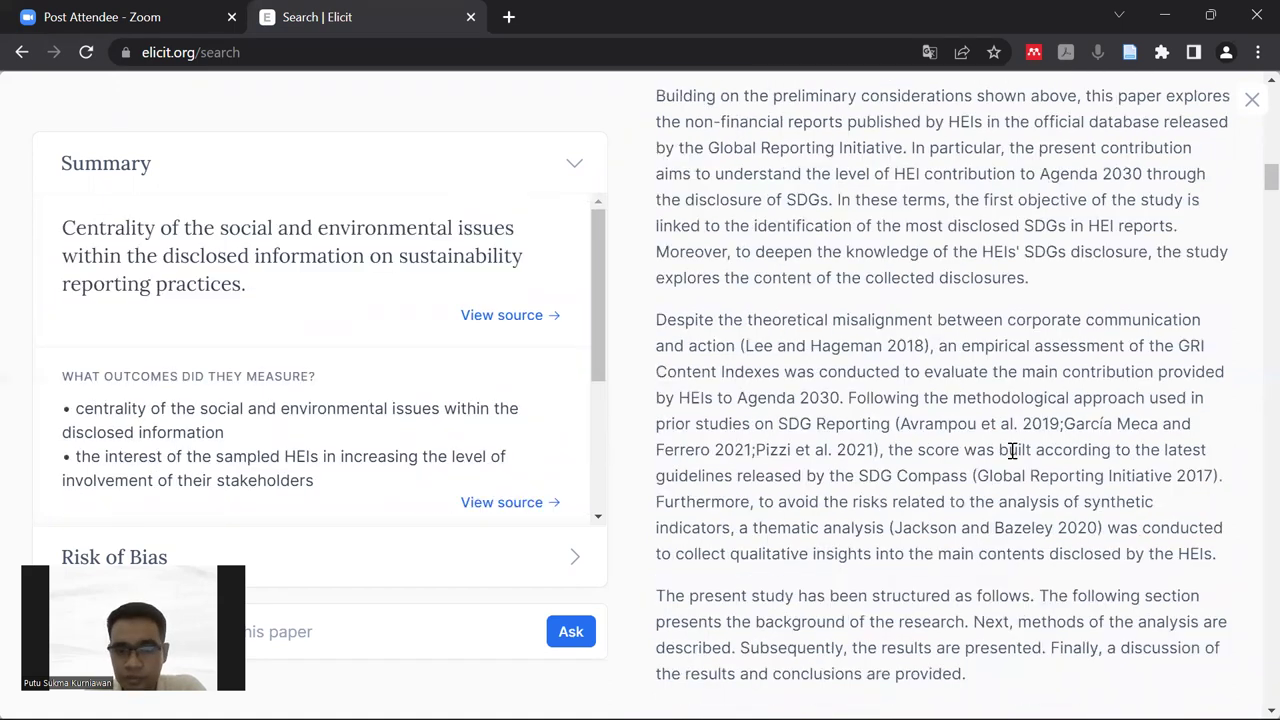
Read through the paper's sections from public-sector sustainability to GRI Indicators Disclosure, then return to the results list
{"action": "scroll", "coordinate": [1012, 451], "scroll_direction": "down", "scroll_amount": 5}
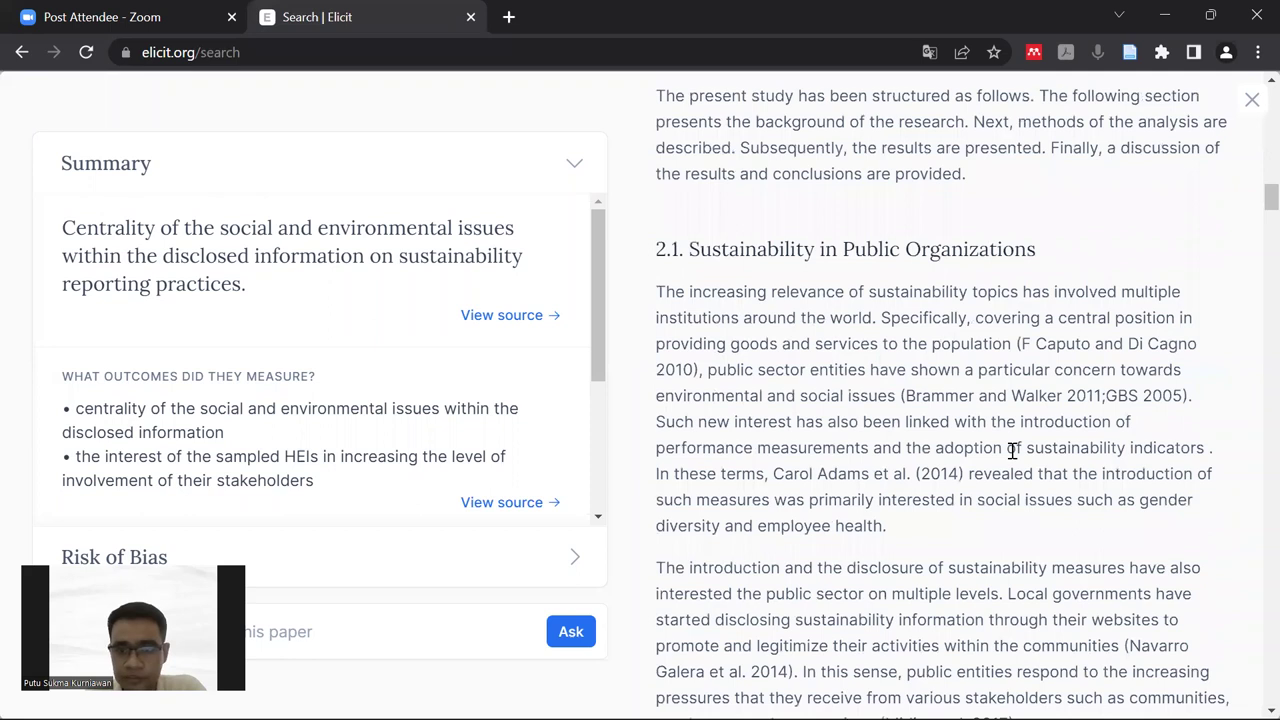
{"action": "scroll", "coordinate": [1012, 451], "scroll_direction": "down", "scroll_amount": 5}
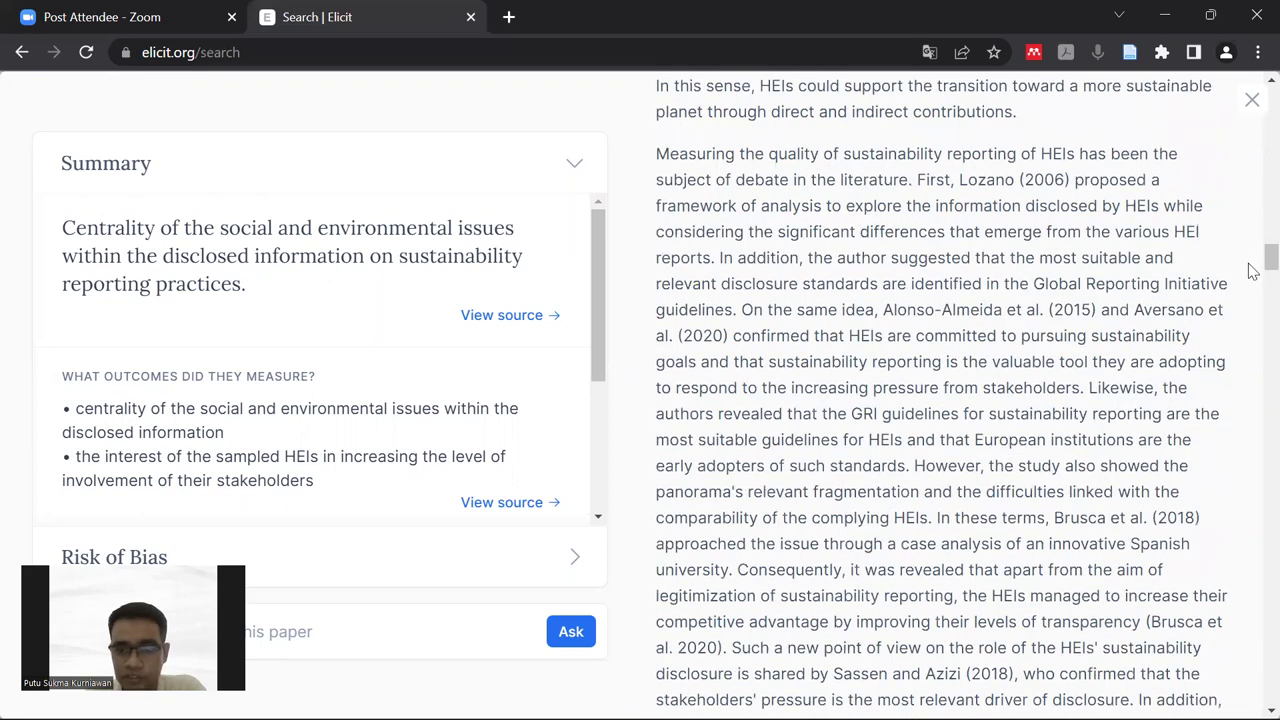
{"action": "scroll", "coordinate": [1250, 312], "scroll_direction": "down", "scroll_amount": 3}
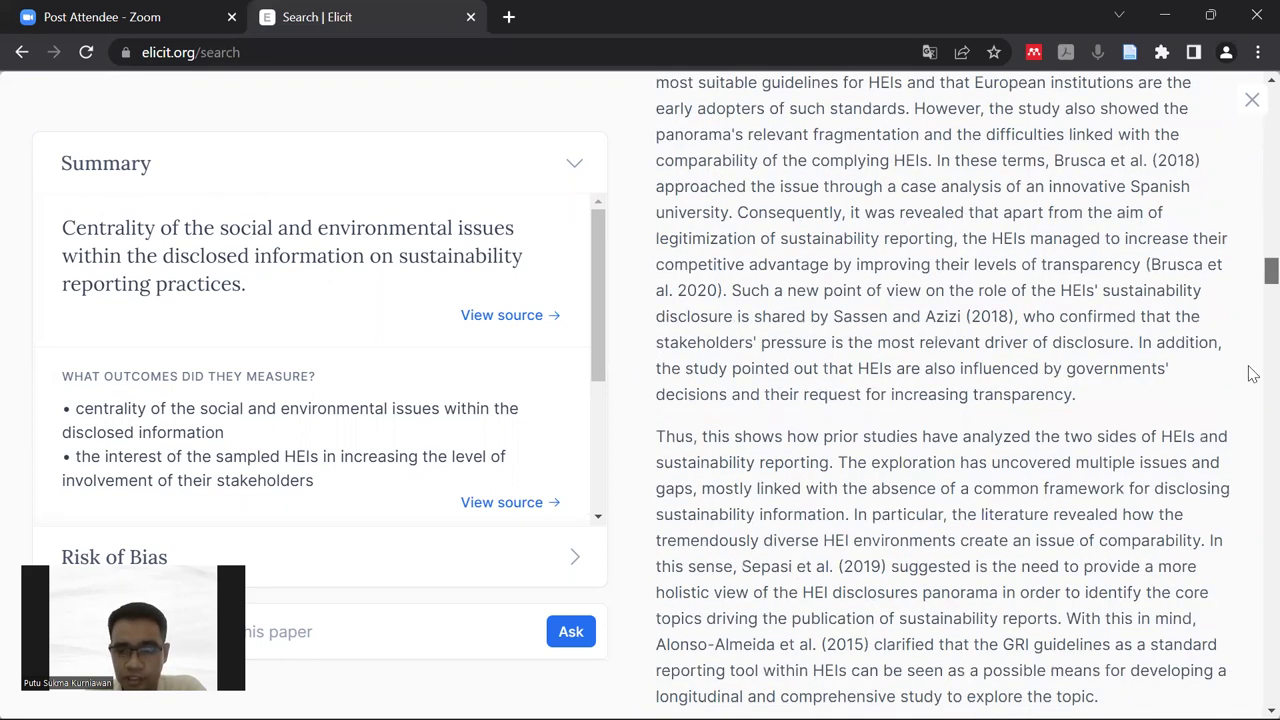
{"action": "scroll", "coordinate": [1250, 378], "scroll_direction": "down", "scroll_amount": 8}
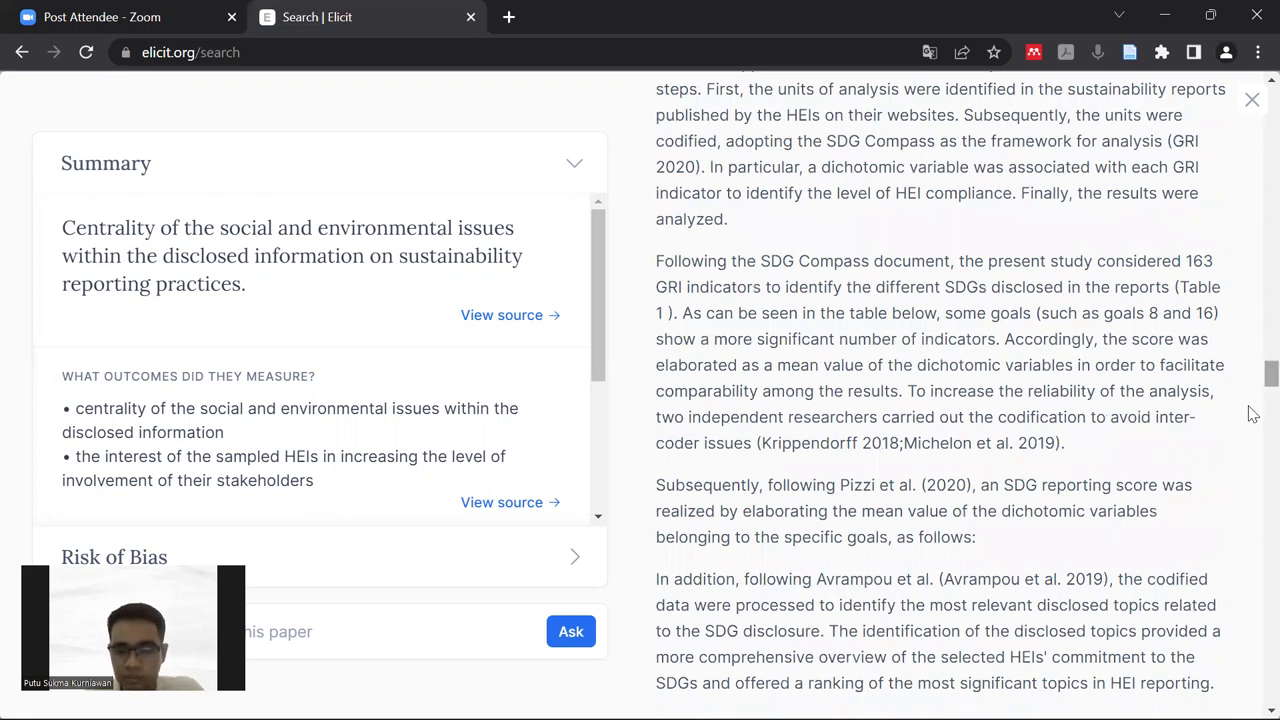
{"action": "scroll", "coordinate": [1252, 448], "scroll_direction": "down", "scroll_amount": 5}
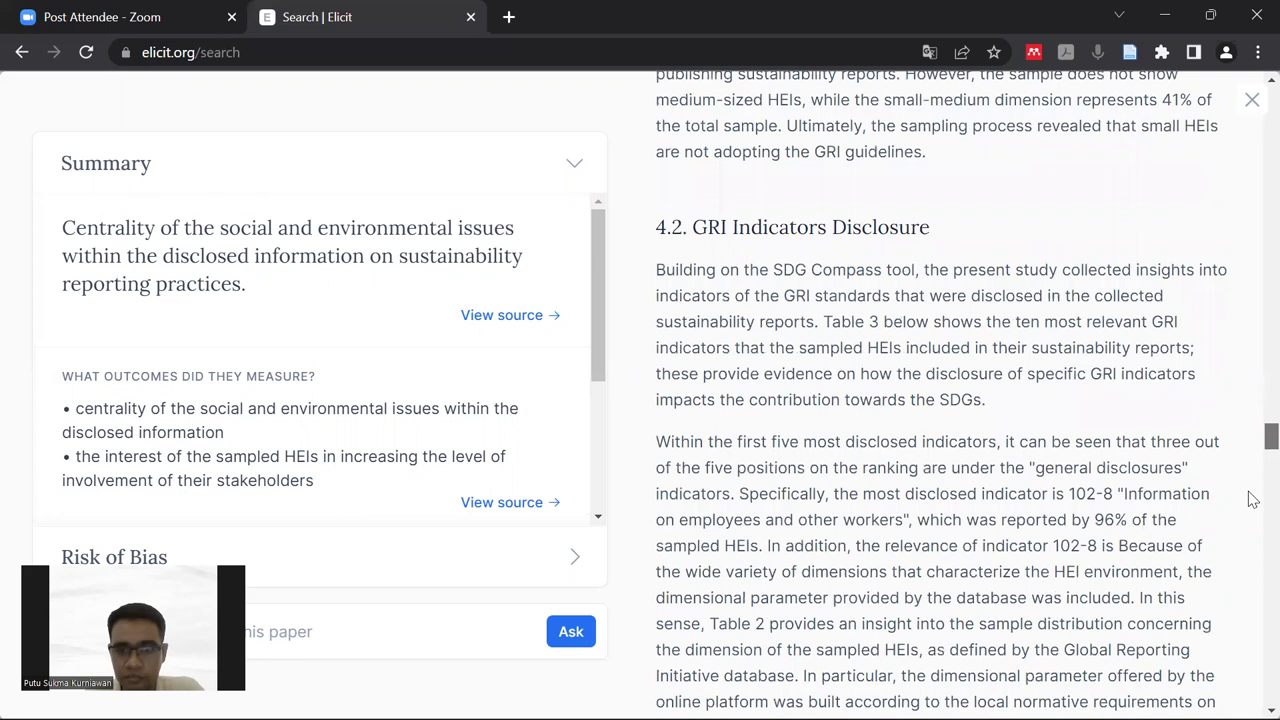
{"action": "scroll", "coordinate": [1252, 440], "scroll_direction": "down", "scroll_amount": 5}
{"action": "left_click", "coordinate": [1251, 99]}
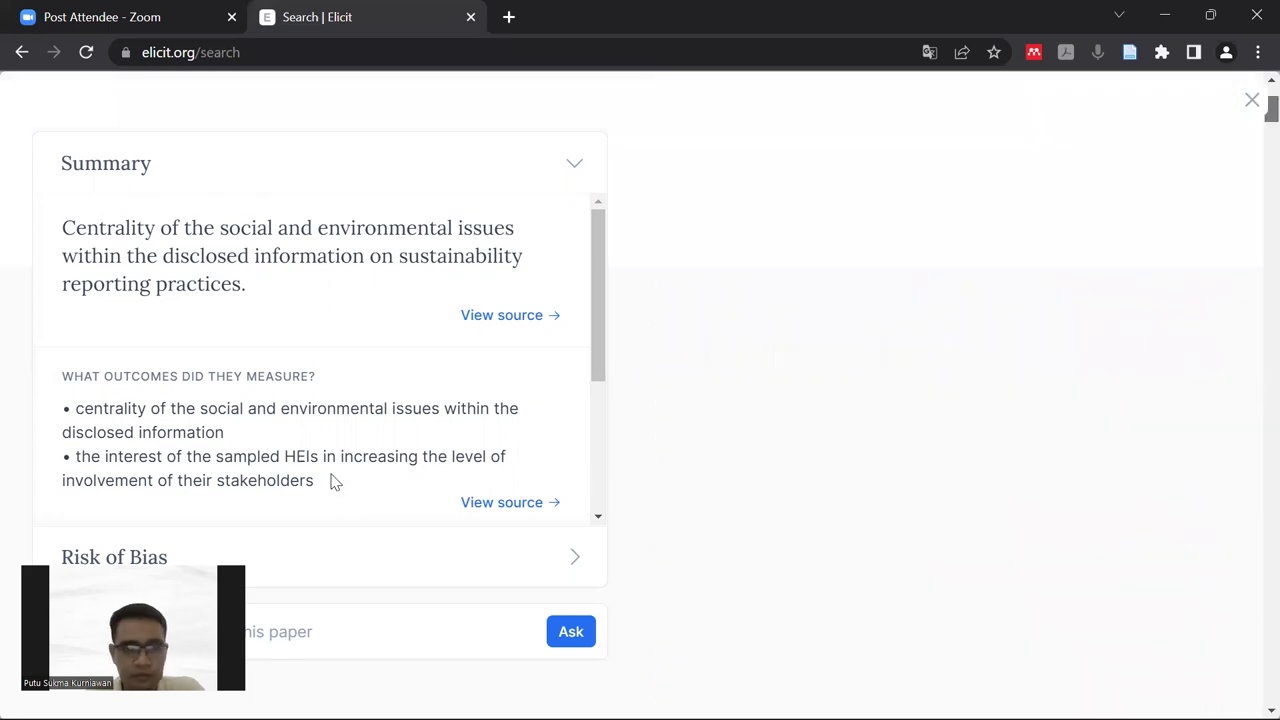
{"action": "scroll", "coordinate": [171, 457], "scroll_direction": "up", "scroll_amount": 4}
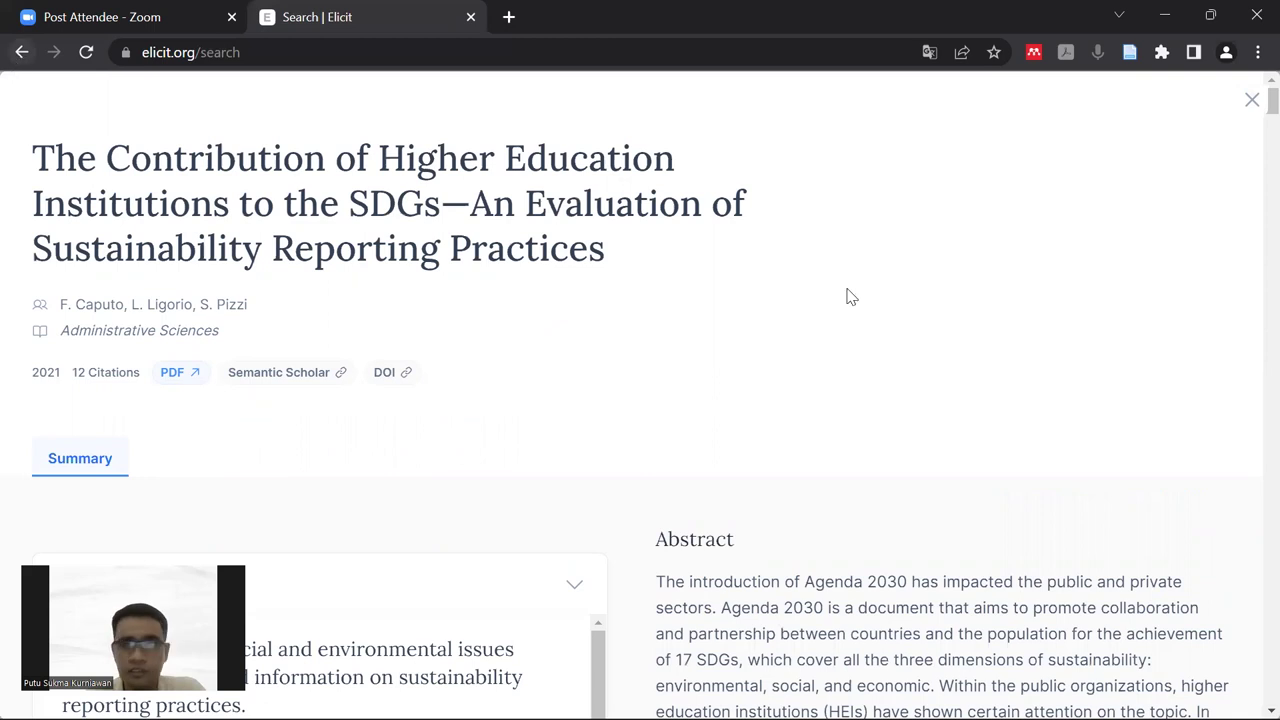
{"action": "left_click", "coordinate": [1251, 103]}
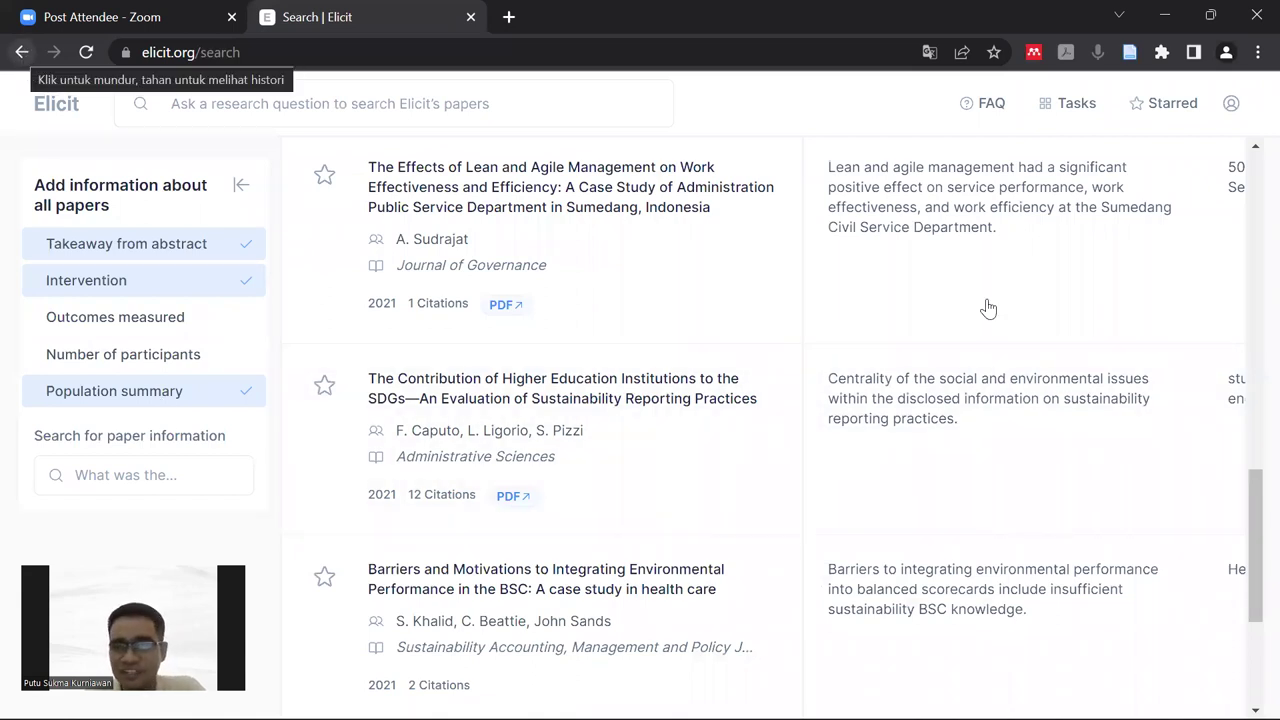
Star "Translating sustainability strategies into performance: does sustainability performance management matter?" and load more papers like the starred ones
{"action": "scroll", "coordinate": [749, 471], "scroll_direction": "down", "scroll_amount": 3}
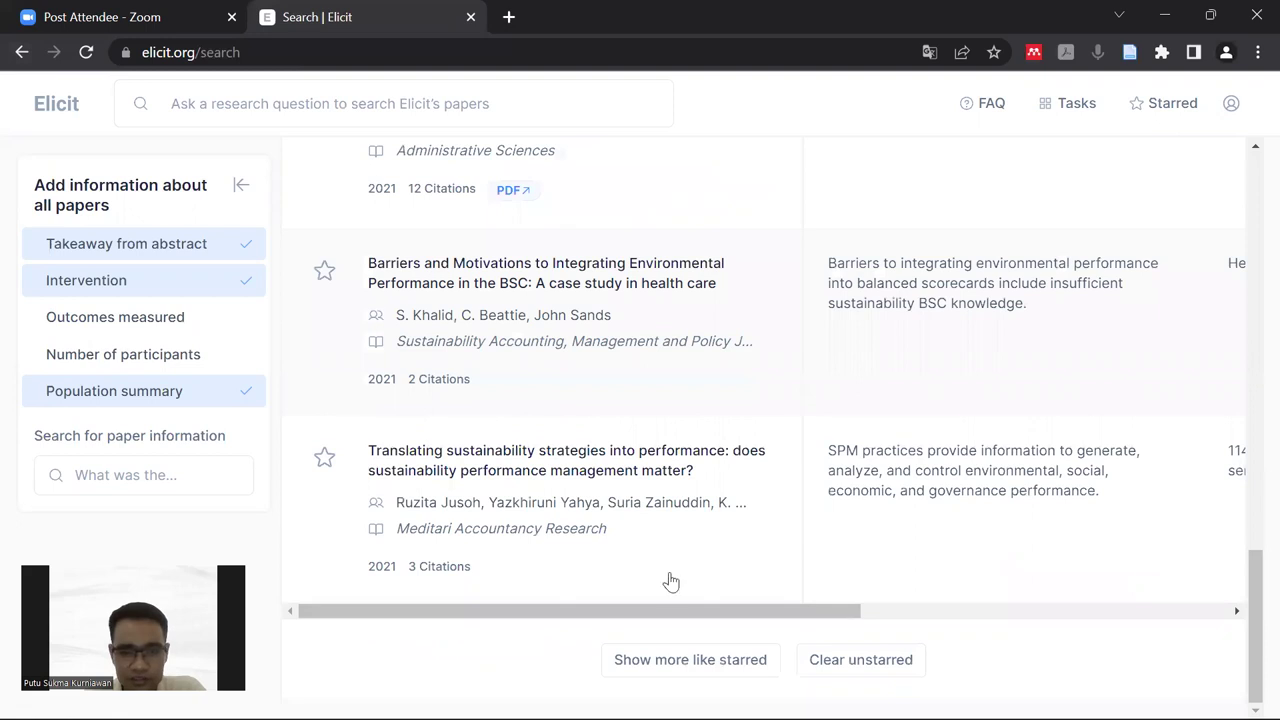
{"action": "left_click", "coordinate": [323, 457]}
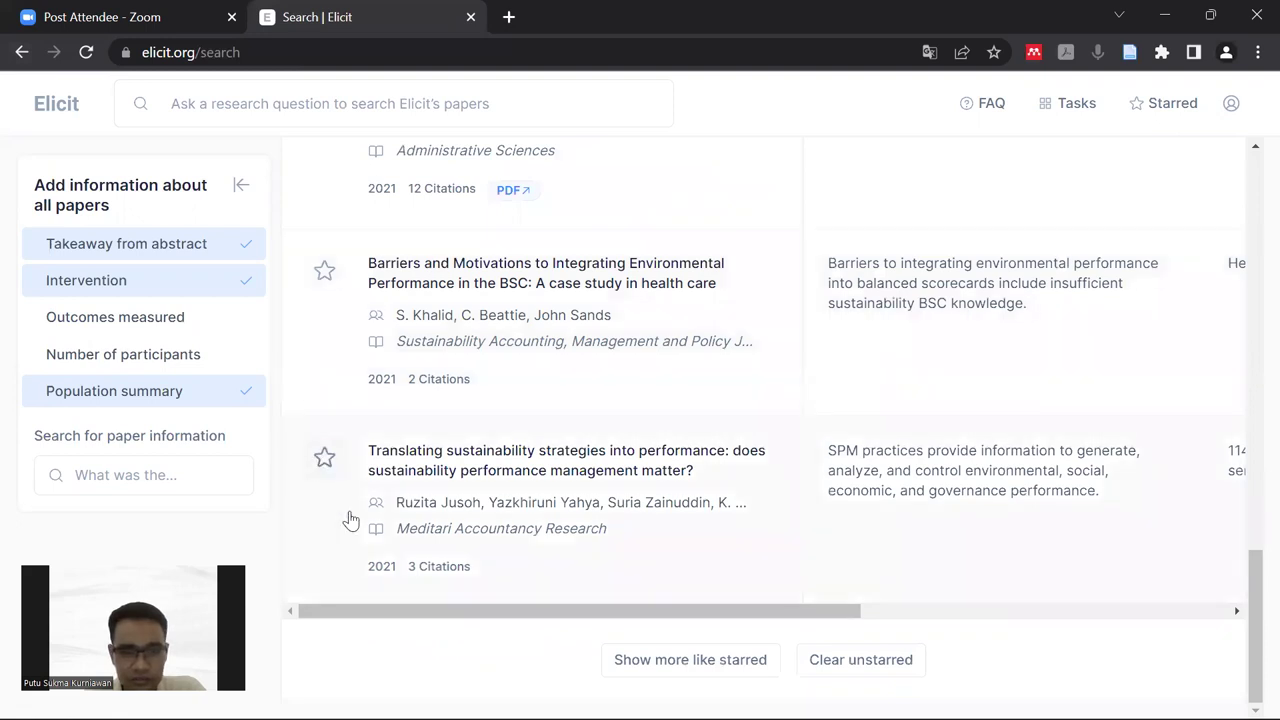
{"action": "left_click", "coordinate": [689, 660]}
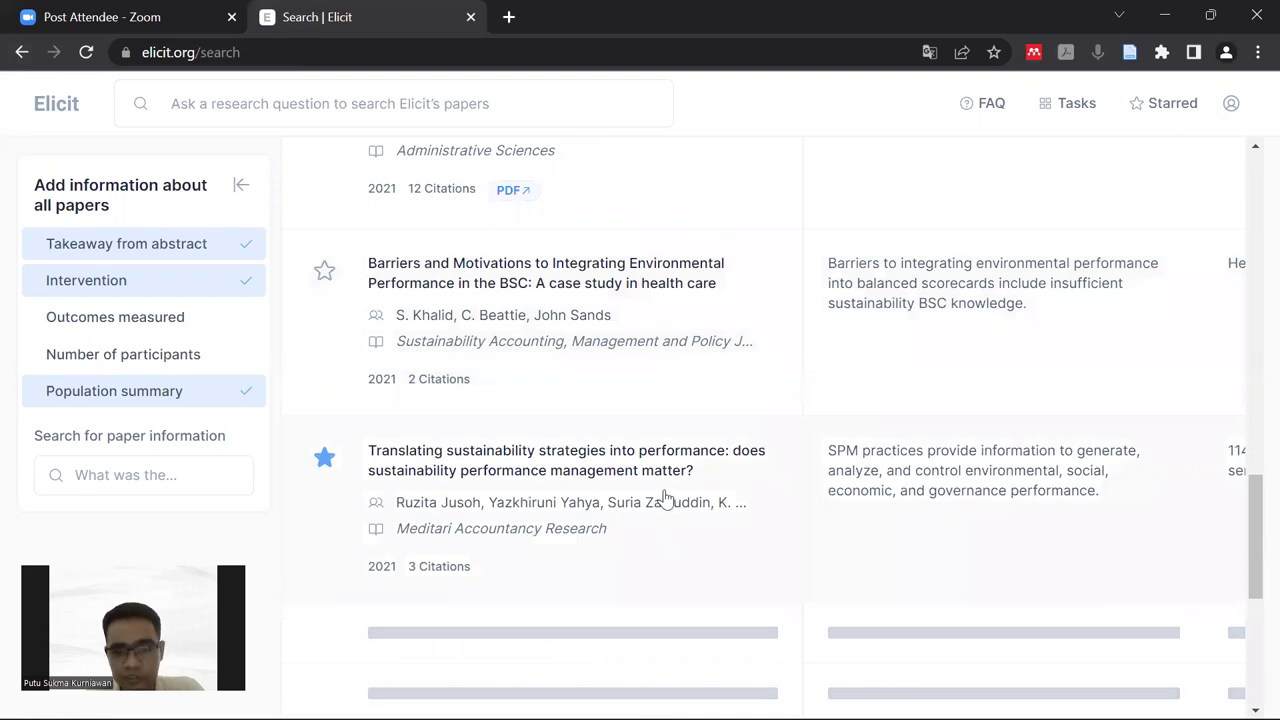
Look through the newly added papers and star "The role of sustainability control systems in translating CSR into performance in Iran"
{"action": "scroll", "coordinate": [665, 498], "scroll_direction": "down", "scroll_amount": 1}
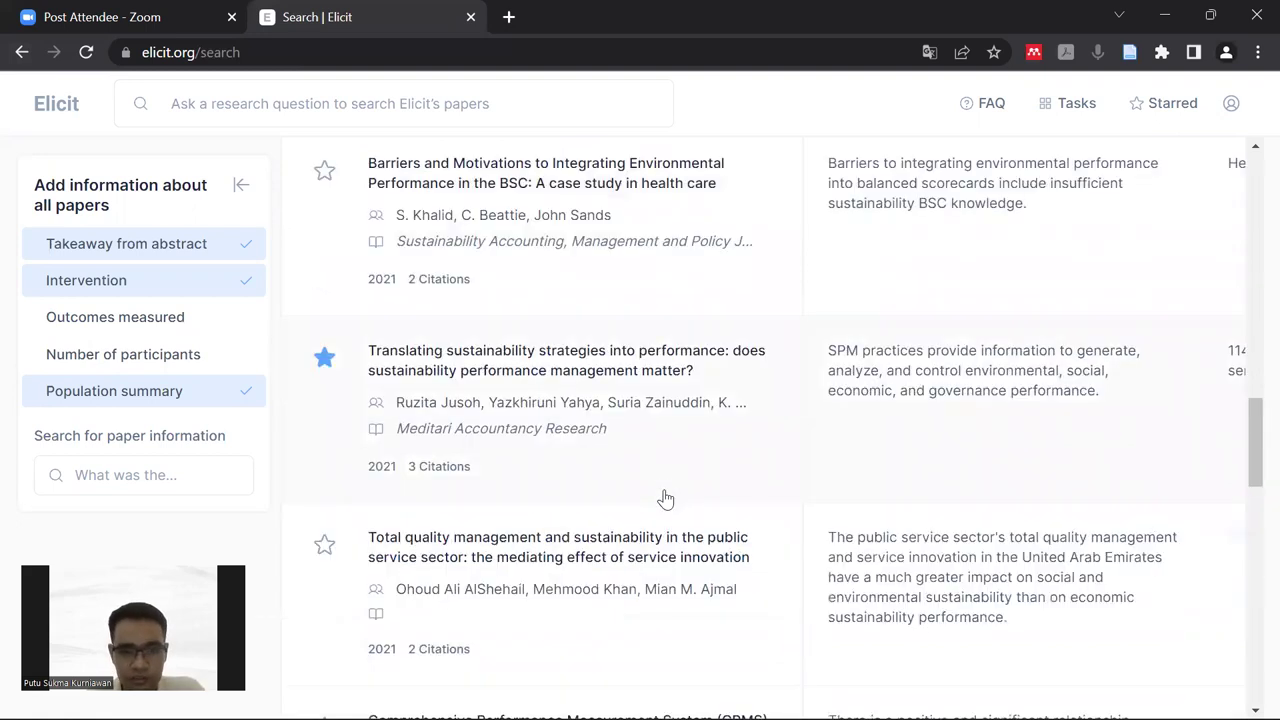
{"action": "scroll", "coordinate": [664, 497], "scroll_direction": "down", "scroll_amount": 2}
{"action": "scroll", "coordinate": [520, 429], "scroll_direction": "down", "scroll_amount": 1}
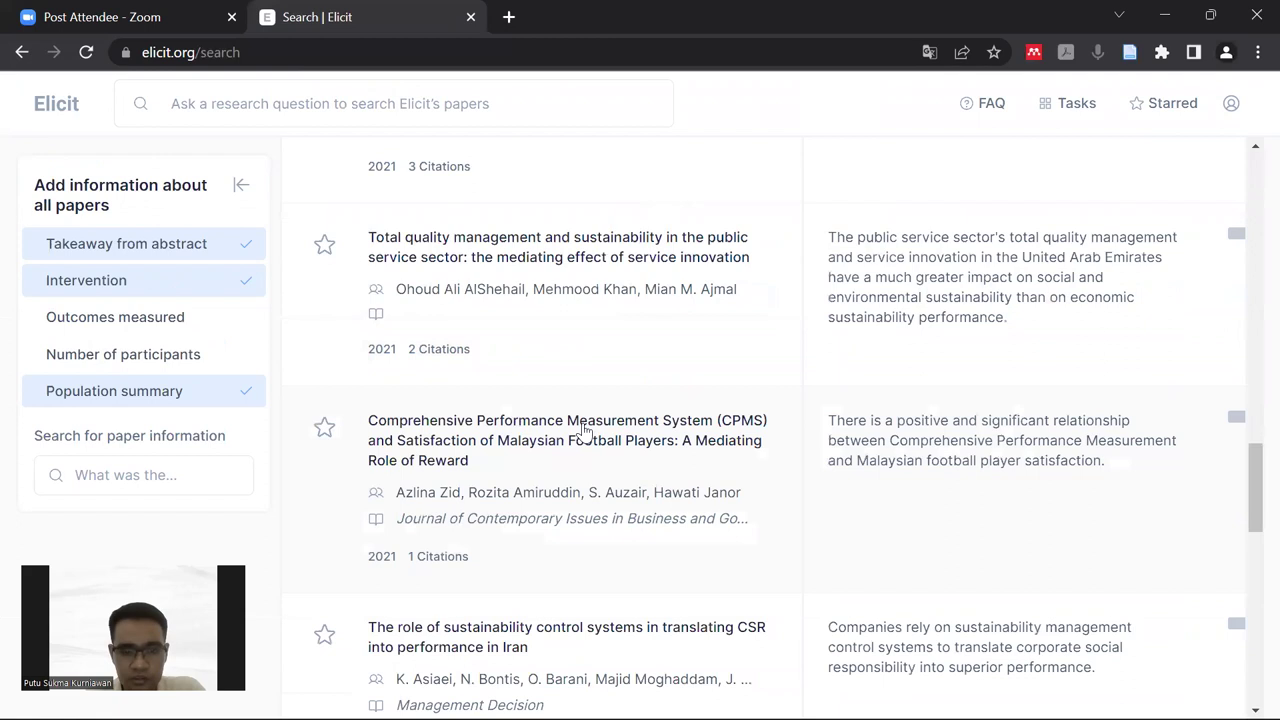
{"action": "scroll", "coordinate": [549, 552], "scroll_direction": "down", "scroll_amount": 1}
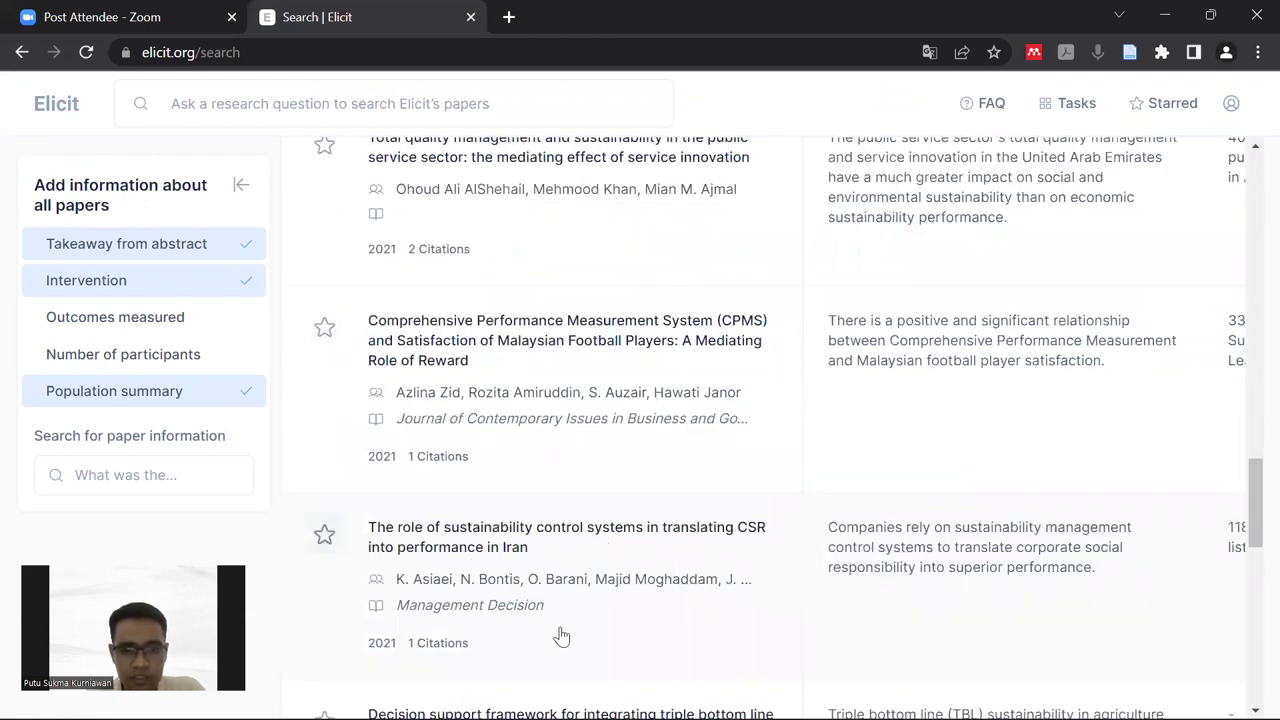
{"action": "scroll", "coordinate": [573, 560], "scroll_direction": "down", "scroll_amount": 1}
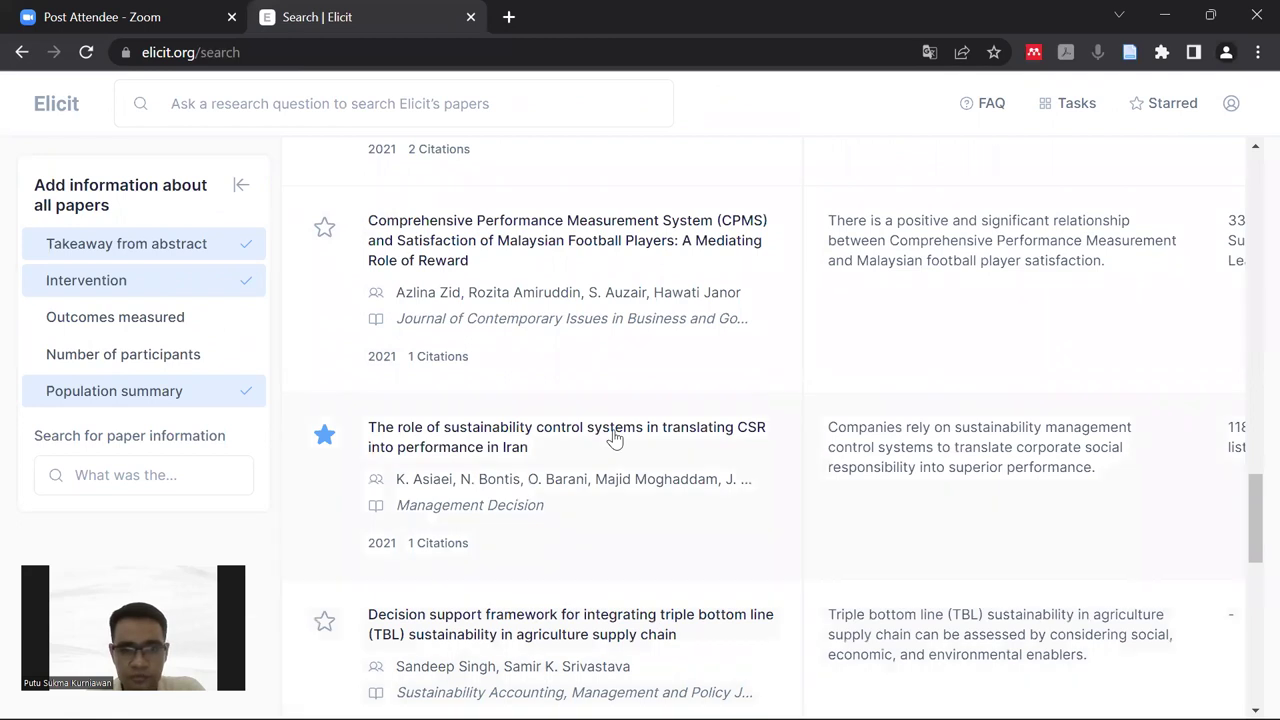
Open the details of the paper on sustainability control systems in Iran, read its summary and abstract, and close them
{"action": "left_click", "coordinate": [613, 437]}
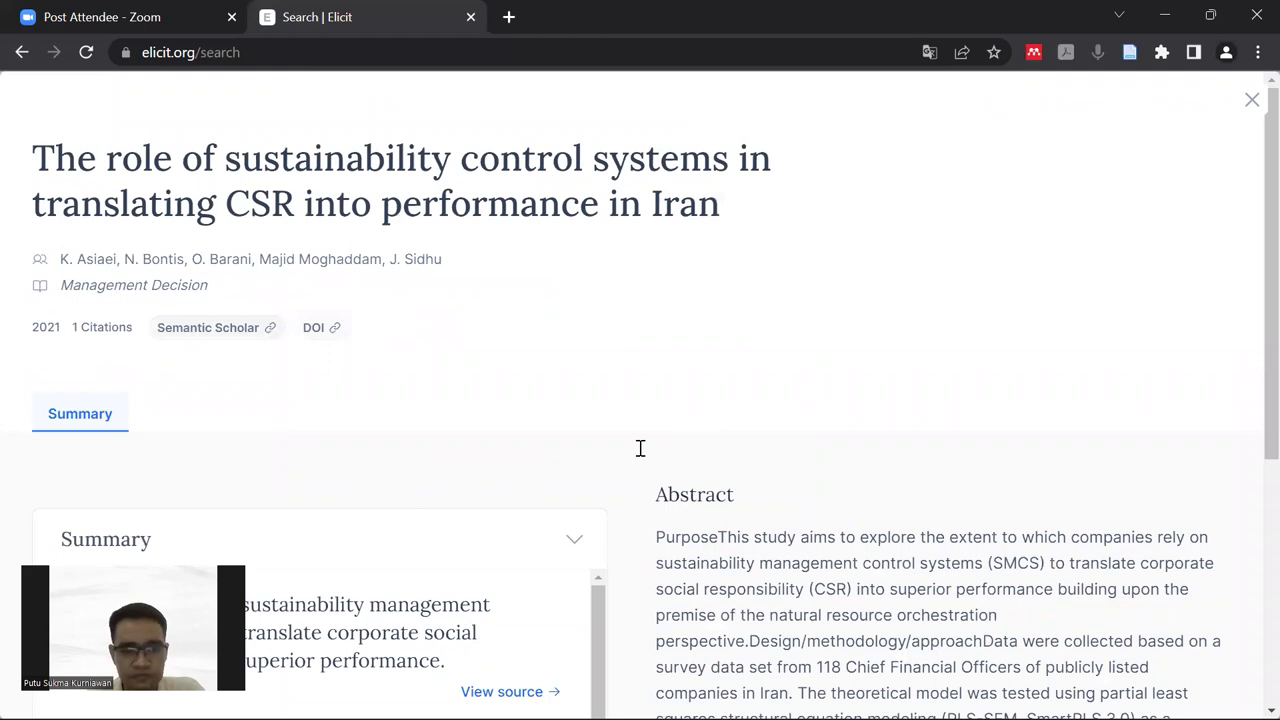
{"action": "scroll", "coordinate": [506, 531], "scroll_direction": "down", "scroll_amount": 2}
{"action": "scroll", "coordinate": [363, 543], "scroll_direction": "down", "scroll_amount": 4}
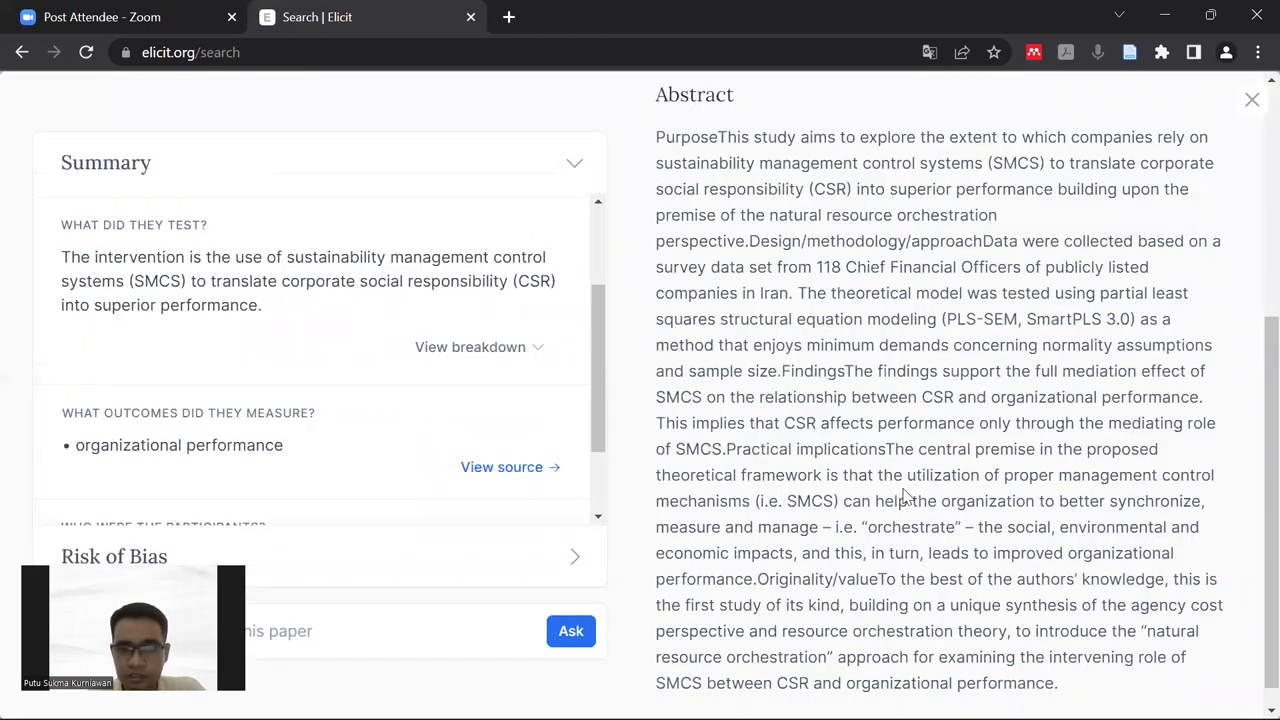
{"action": "scroll", "coordinate": [946, 574], "scroll_direction": "down", "scroll_amount": 1}
{"action": "scroll", "coordinate": [892, 430], "scroll_direction": "up", "scroll_amount": 2}
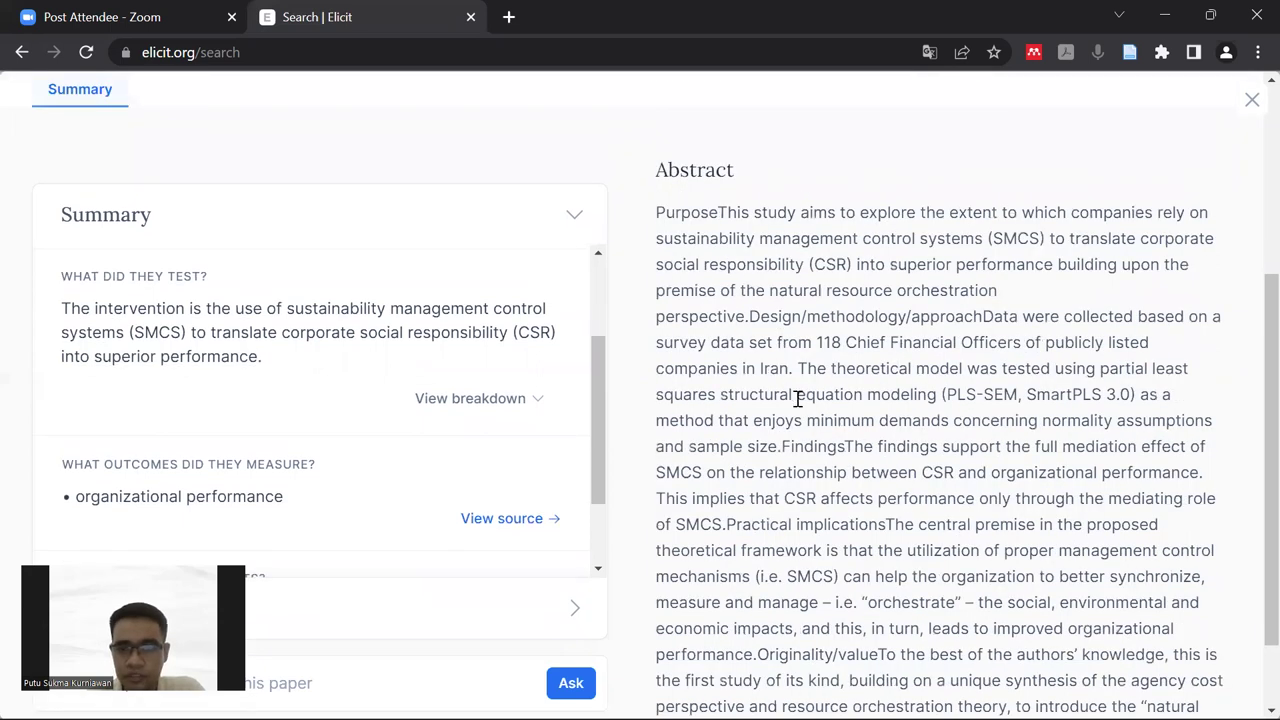
{"action": "scroll", "coordinate": [848, 455], "scroll_direction": "up", "scroll_amount": 3}
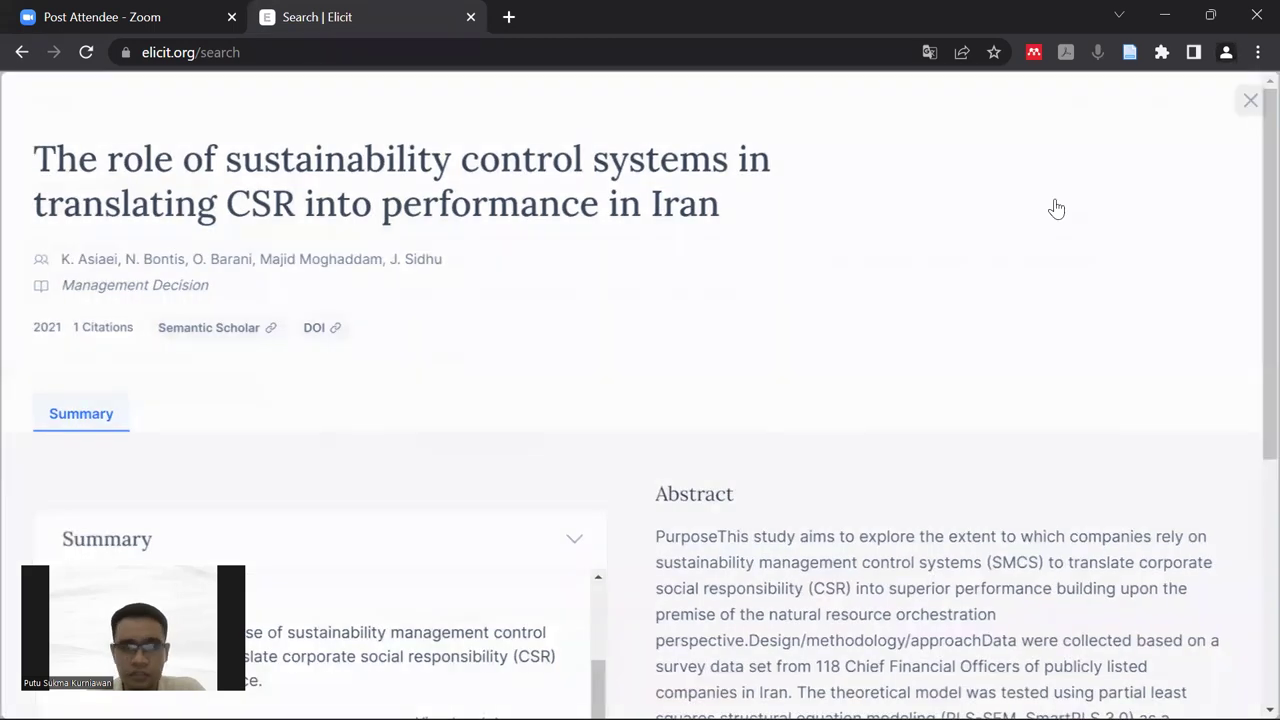
{"action": "key", "text": "Escape"}
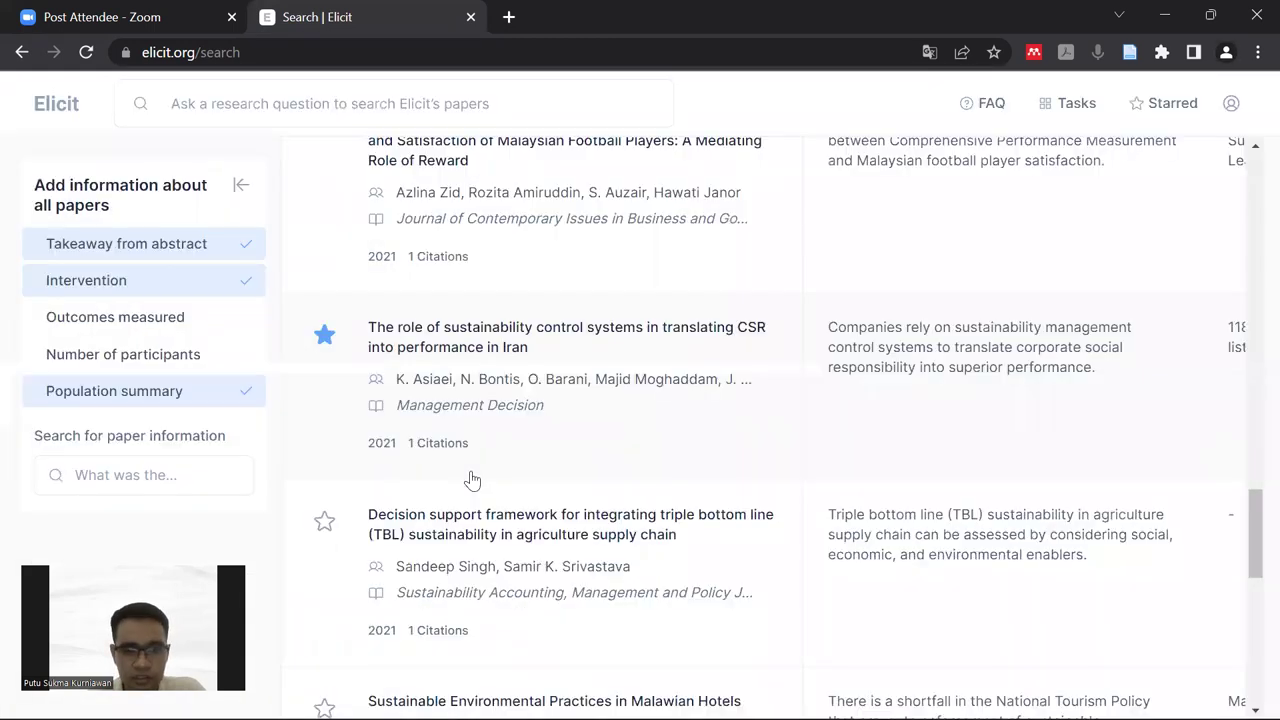
Load another batch of papers like the starred ones and look over the added titles
{"action": "scroll", "coordinate": [472, 480], "scroll_direction": "down", "scroll_amount": 8}
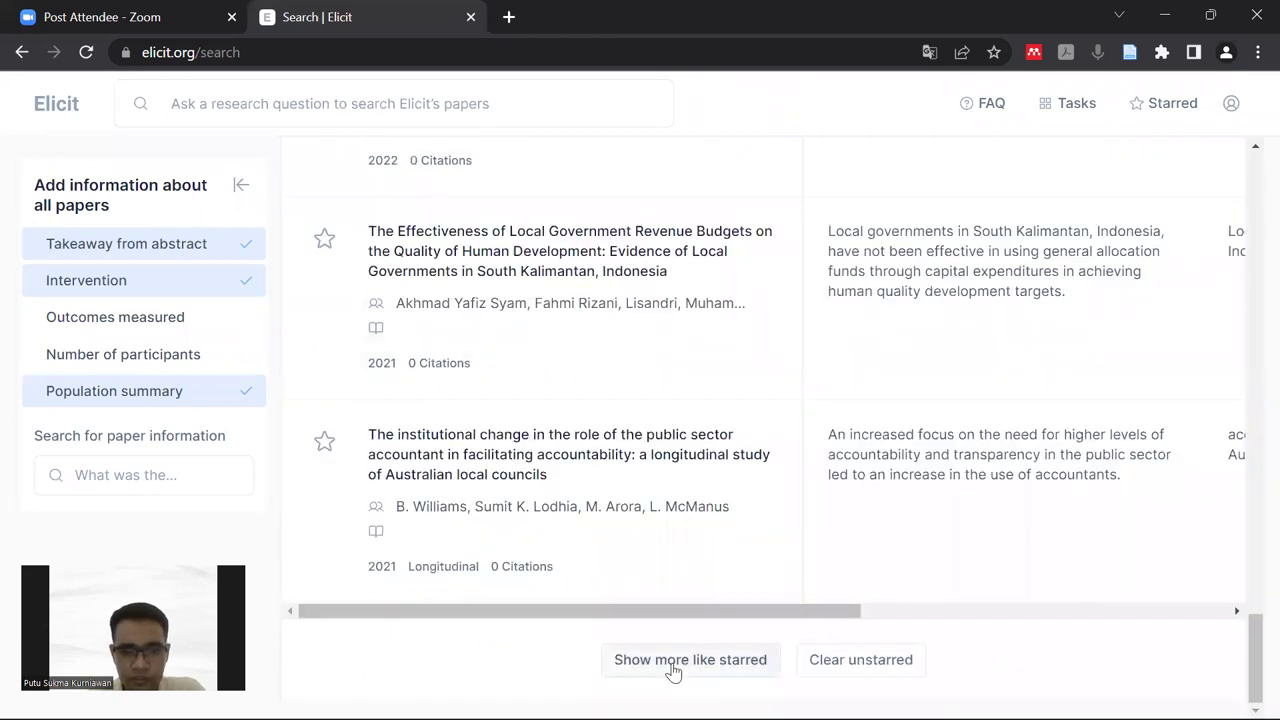
{"action": "left_click", "coordinate": [673, 662]}
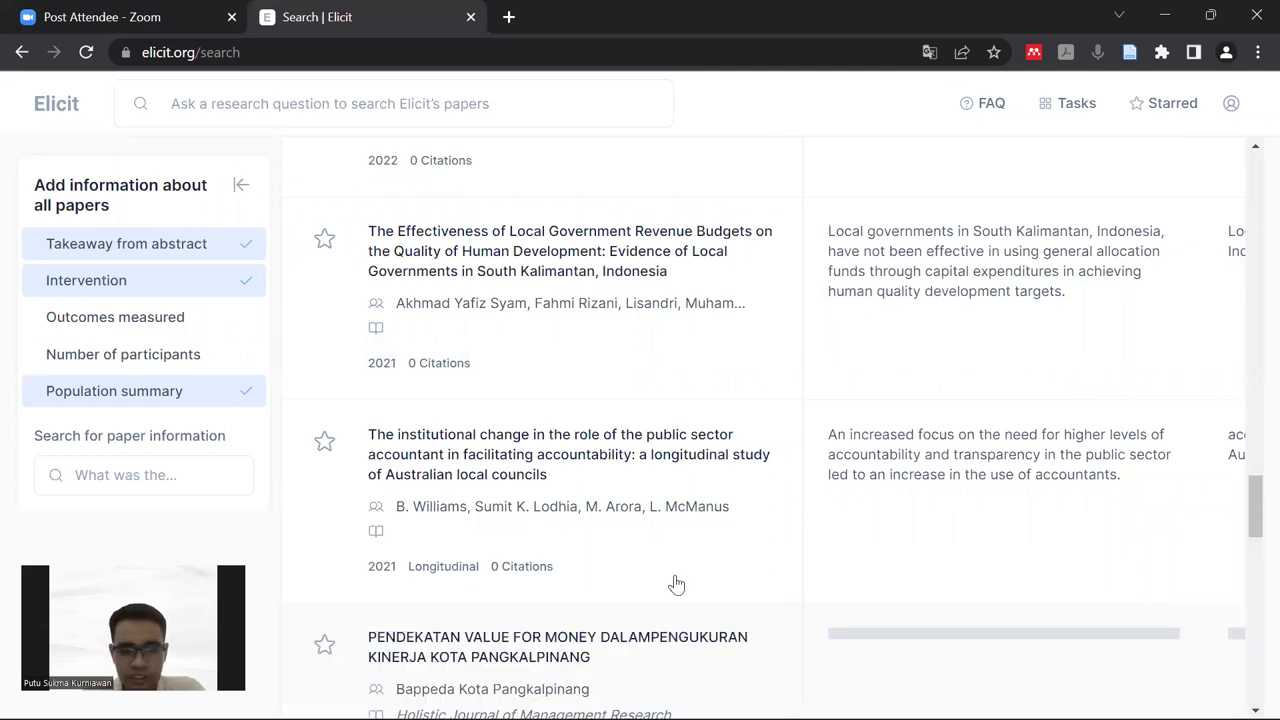
{"action": "scroll", "coordinate": [675, 583], "scroll_direction": "down", "scroll_amount": 2}
{"action": "scroll", "coordinate": [668, 561], "scroll_direction": "down", "scroll_amount": 2}
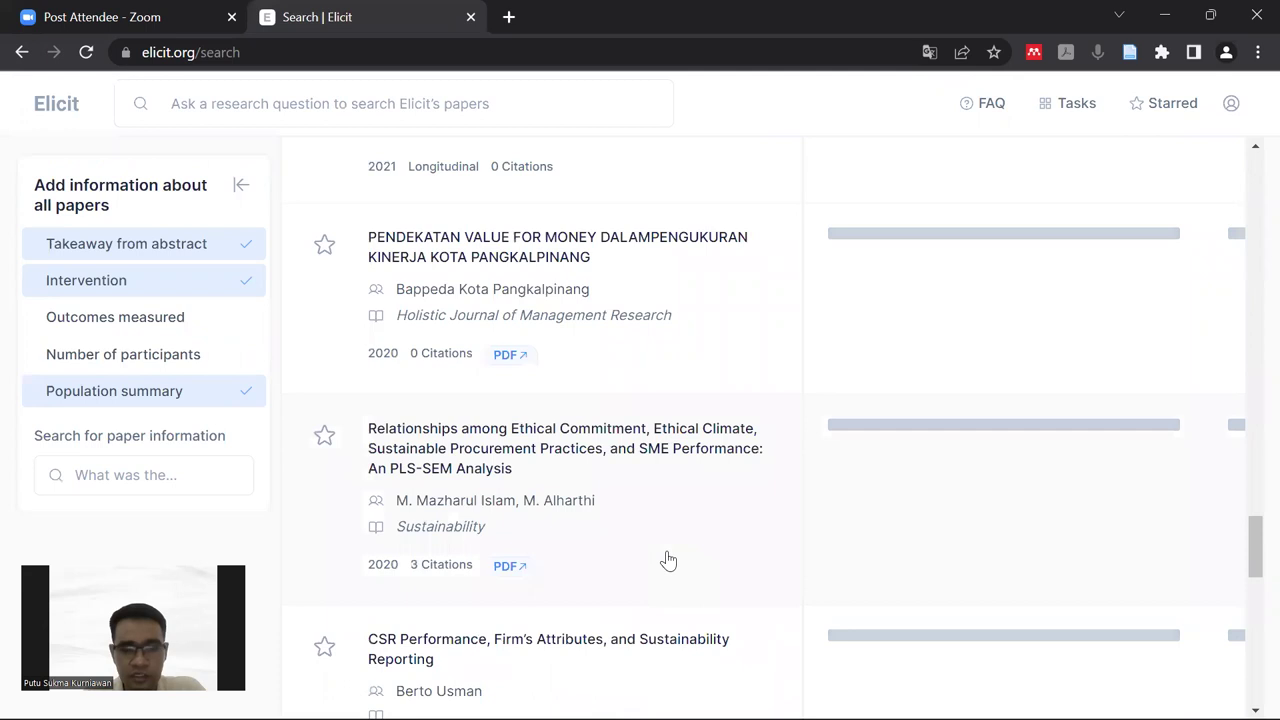
{"action": "scroll", "coordinate": [668, 560], "scroll_direction": "up", "scroll_amount": 5}
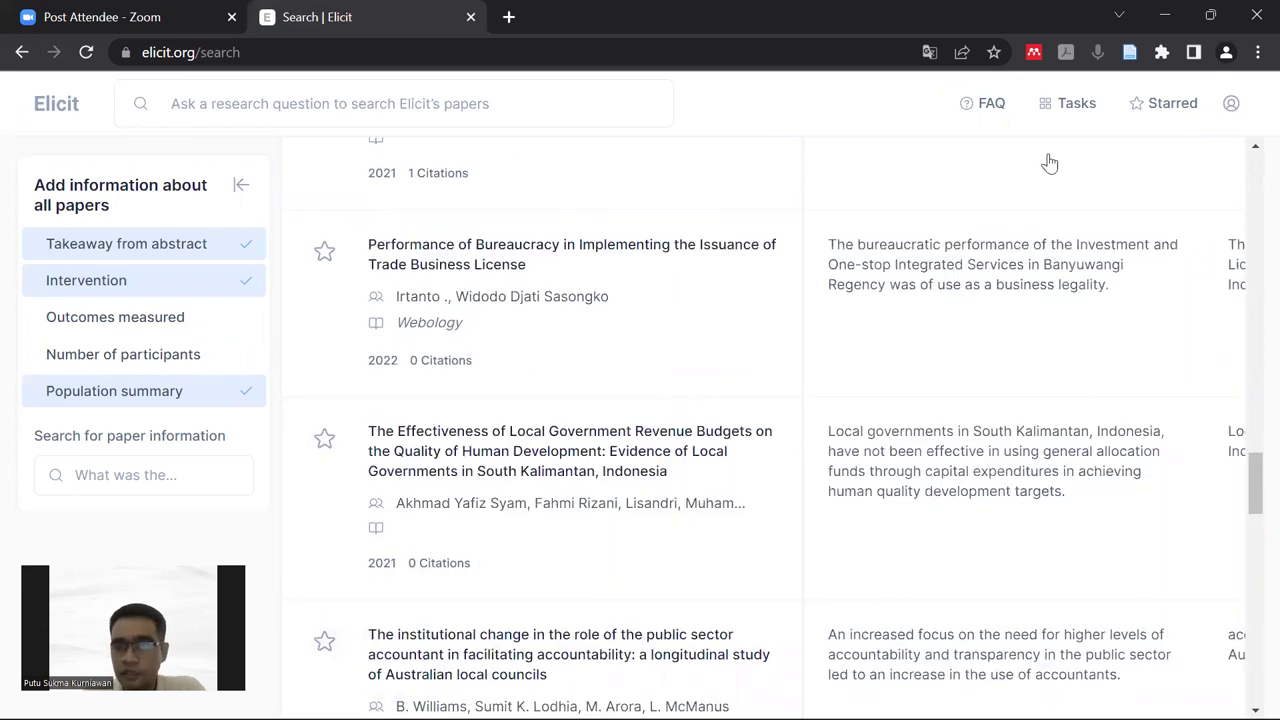
{"action": "scroll", "coordinate": [1165, 105], "scroll_direction": "up", "scroll_amount": 3}
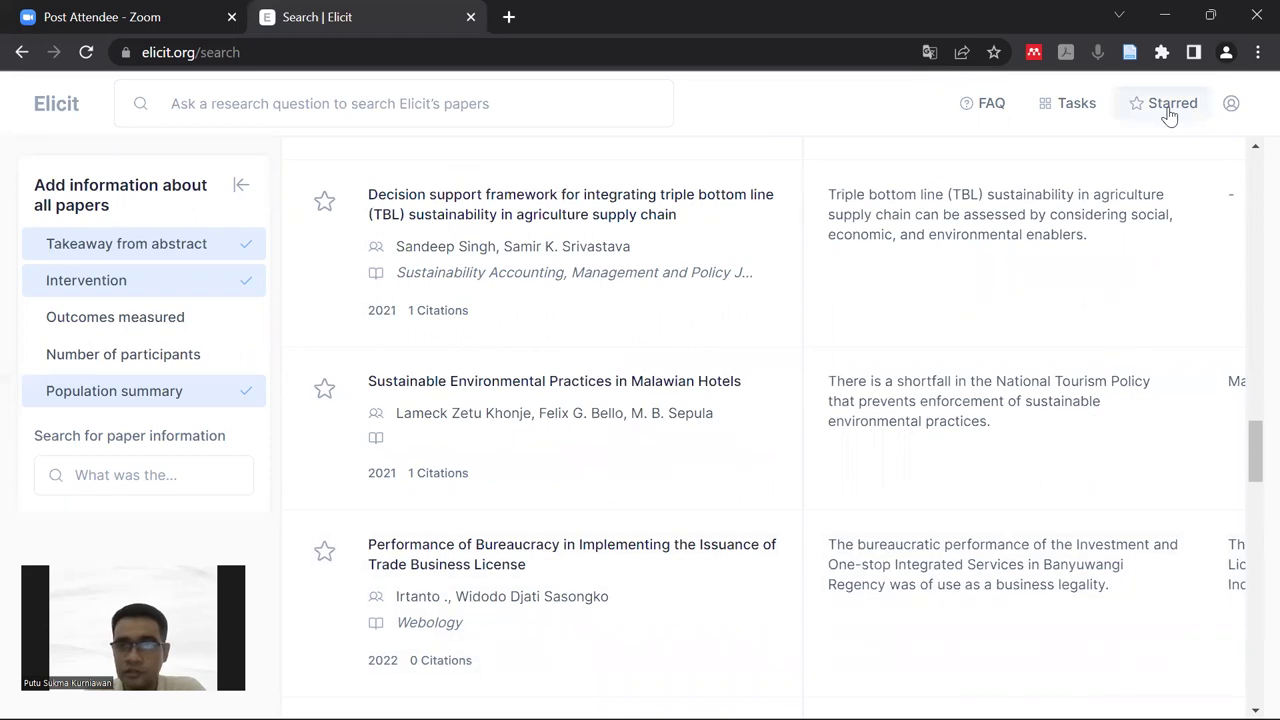
Open the list of starred items and examine the saved papers and their takeaways
{"action": "left_click", "coordinate": [1169, 110]}
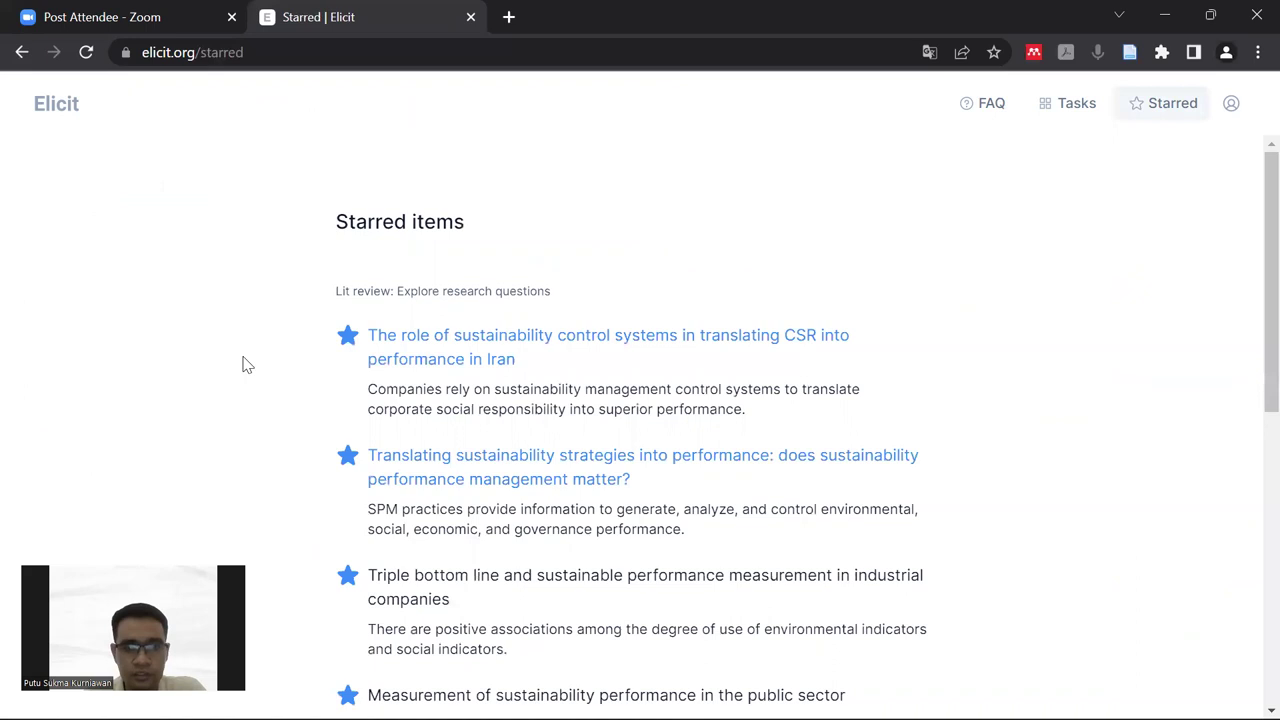
{"action": "scroll", "coordinate": [475, 612], "scroll_direction": "down", "scroll_amount": 6}
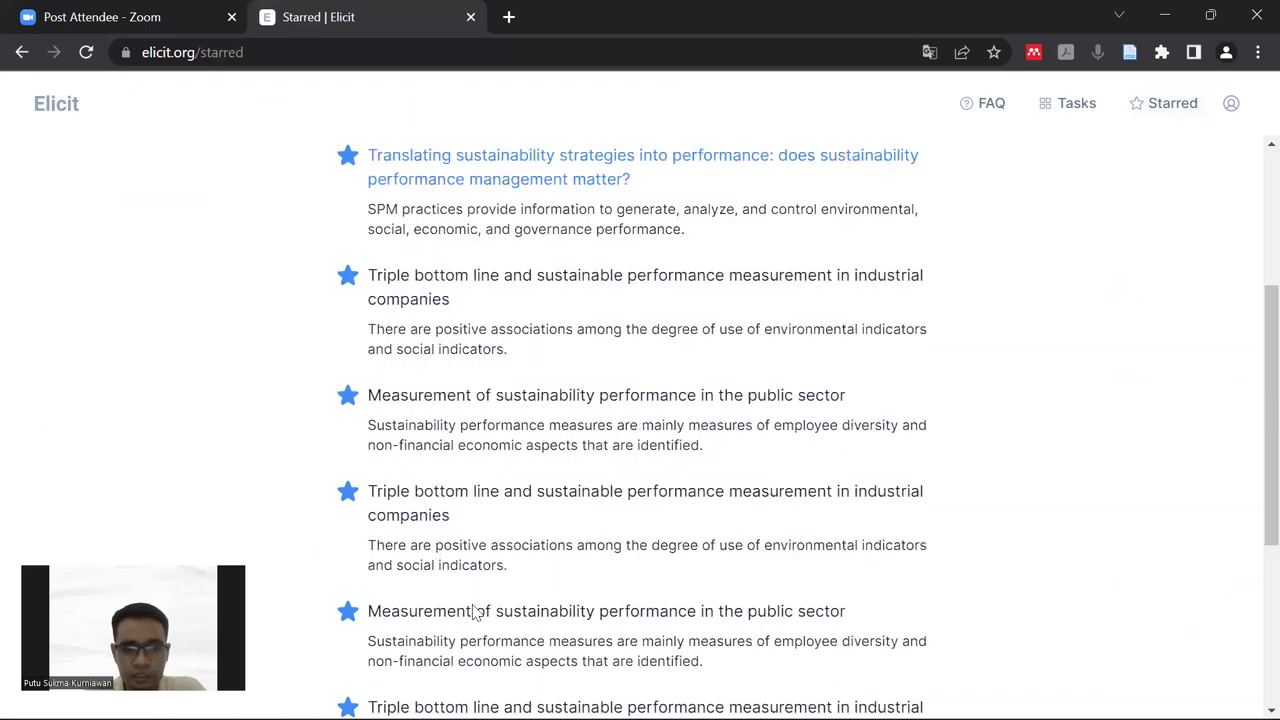
{"action": "scroll", "coordinate": [505, 530], "scroll_direction": "up", "scroll_amount": 3}
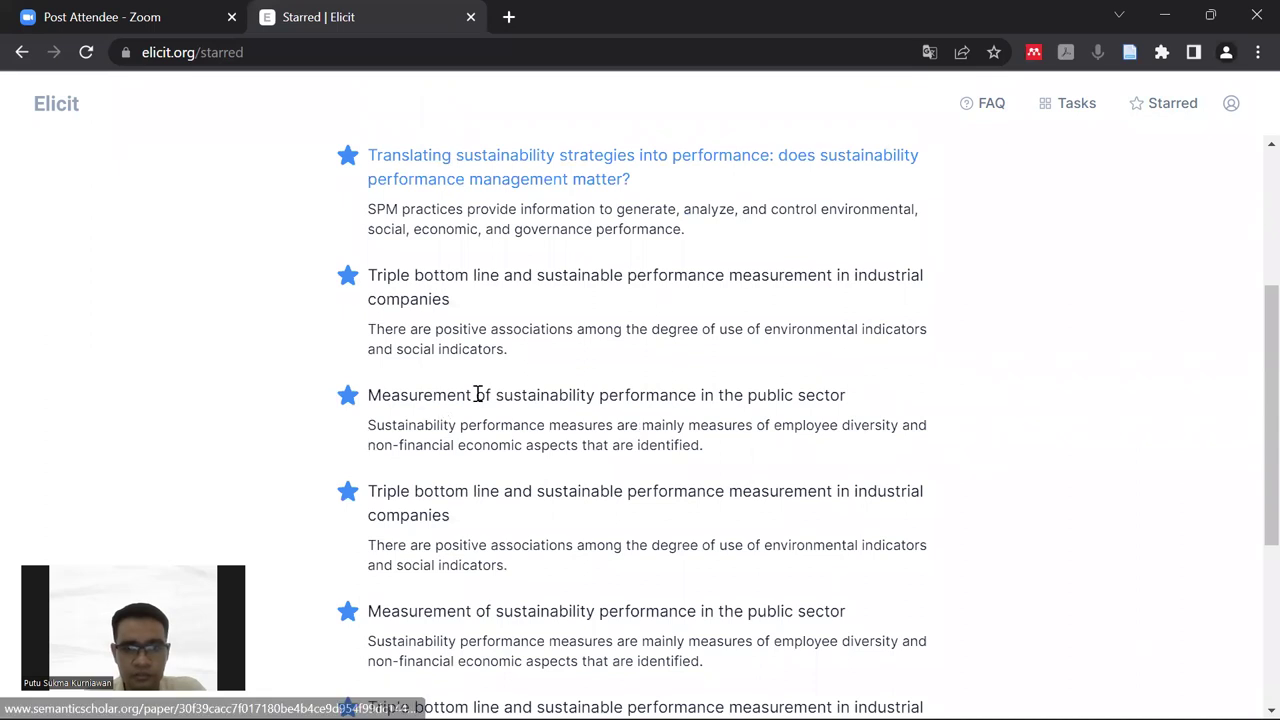
{"action": "scroll", "coordinate": [531, 491], "scroll_direction": "up", "scroll_amount": 2}
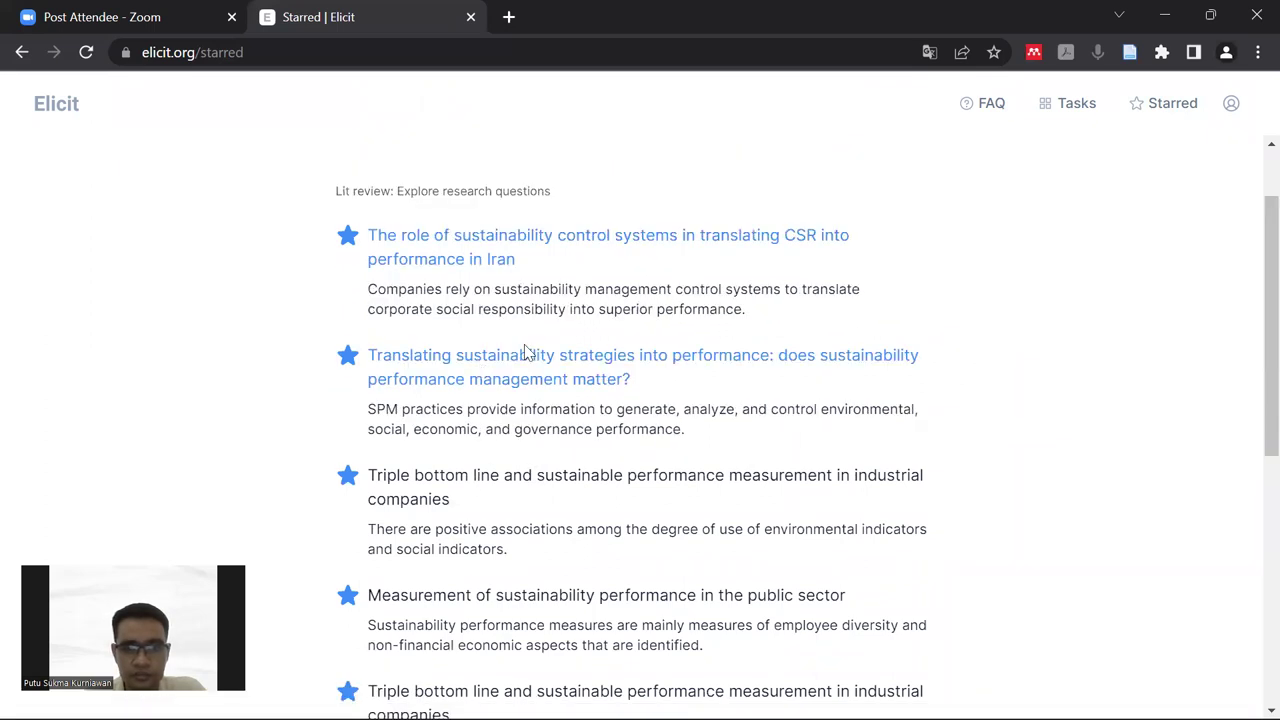
{"action": "scroll", "coordinate": [620, 345], "scroll_direction": "up", "scroll_amount": 1}
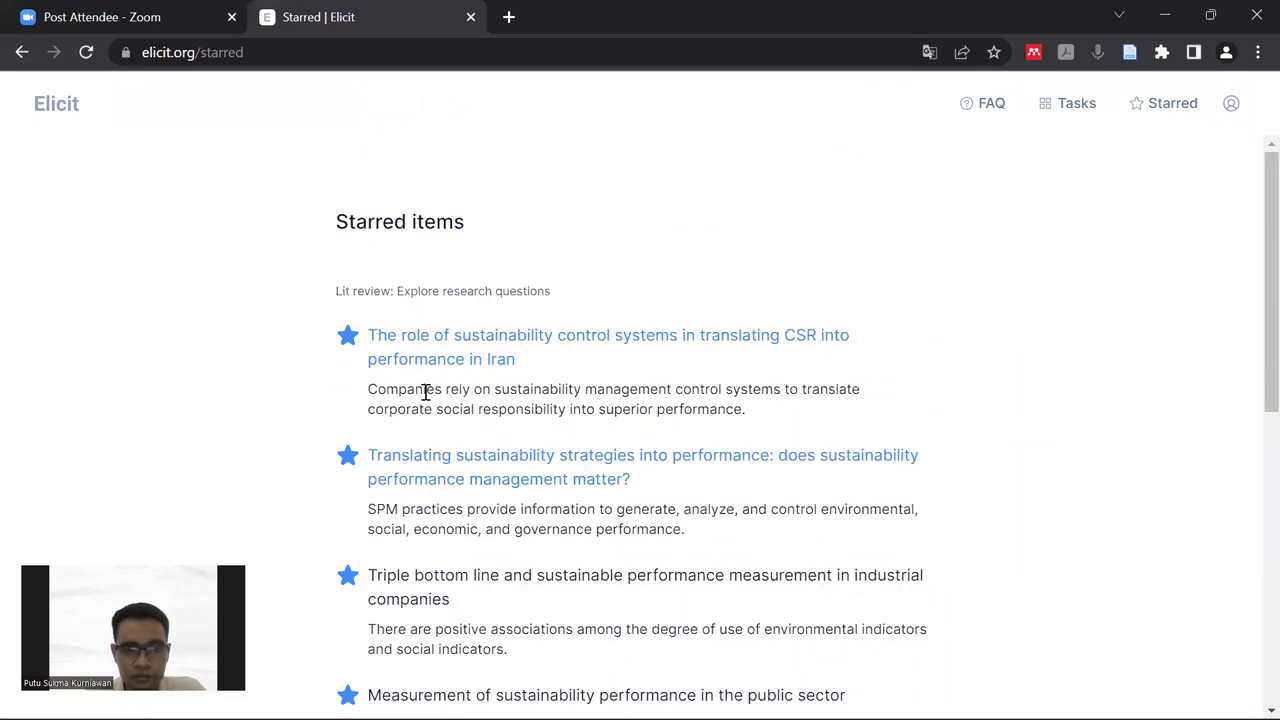
{"action": "scroll", "coordinate": [458, 472], "scroll_direction": "down", "scroll_amount": 4}
{"action": "scroll", "coordinate": [423, 597], "scroll_direction": "down", "scroll_amount": 1}
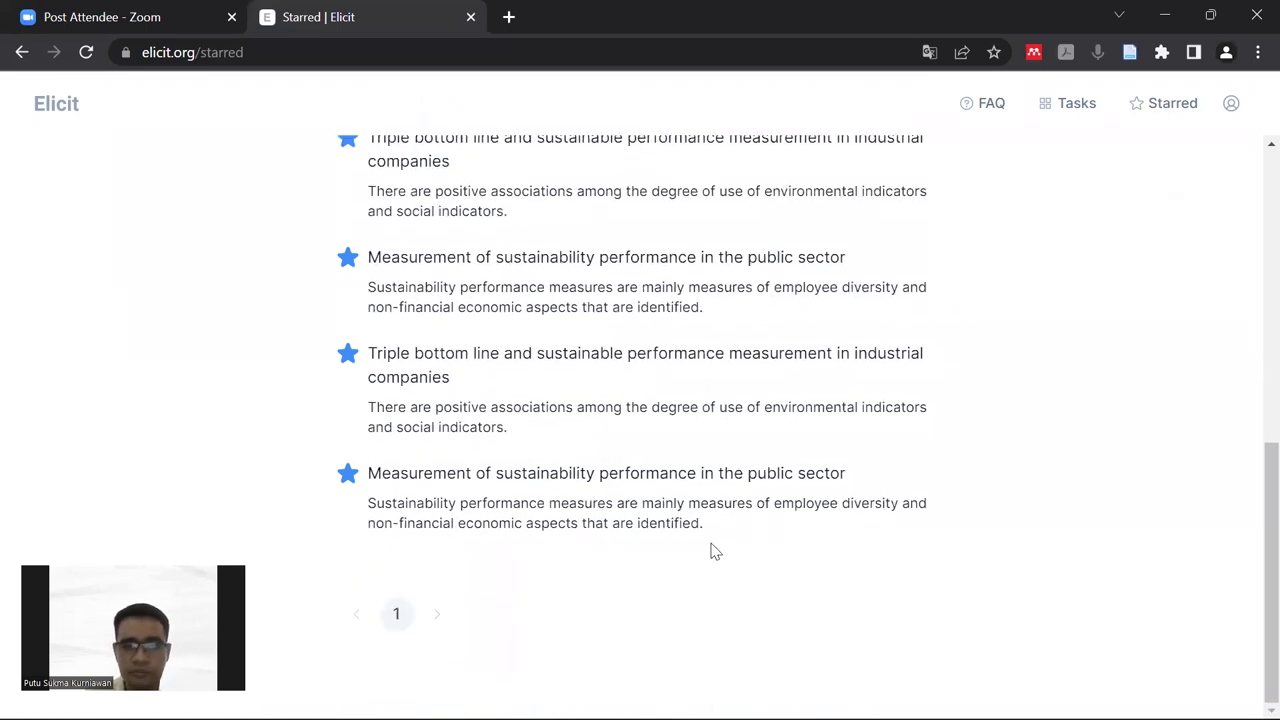
{"action": "scroll", "coordinate": [702, 493], "scroll_direction": "up", "scroll_amount": 3}
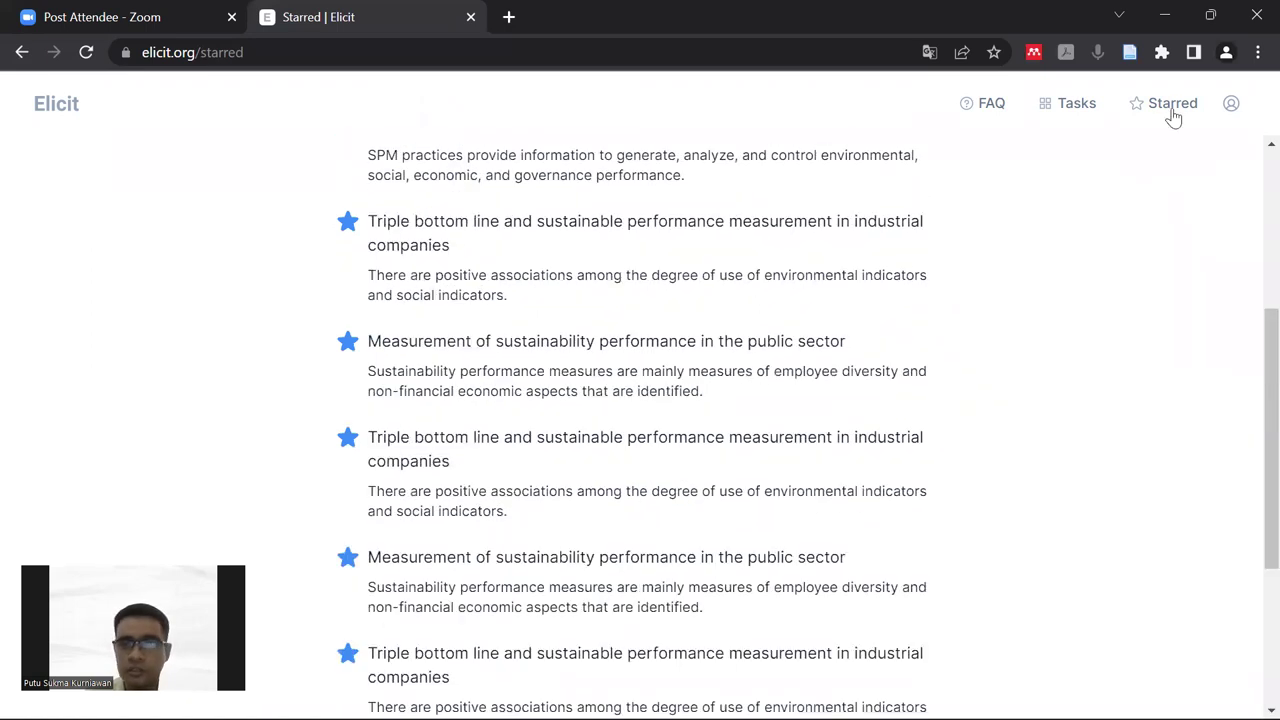
{"action": "scroll", "coordinate": [530, 186], "scroll_direction": "up", "scroll_amount": 3}
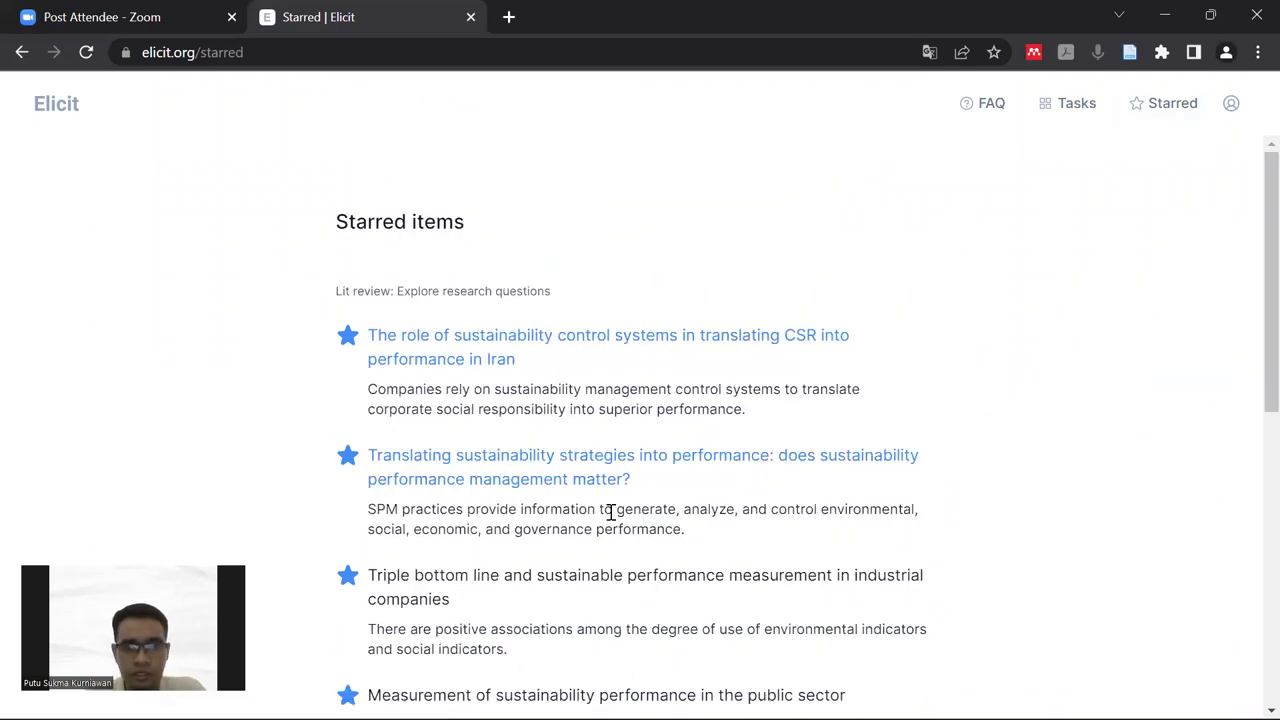
{"action": "scroll", "coordinate": [611, 524], "scroll_direction": "down", "scroll_amount": 3}
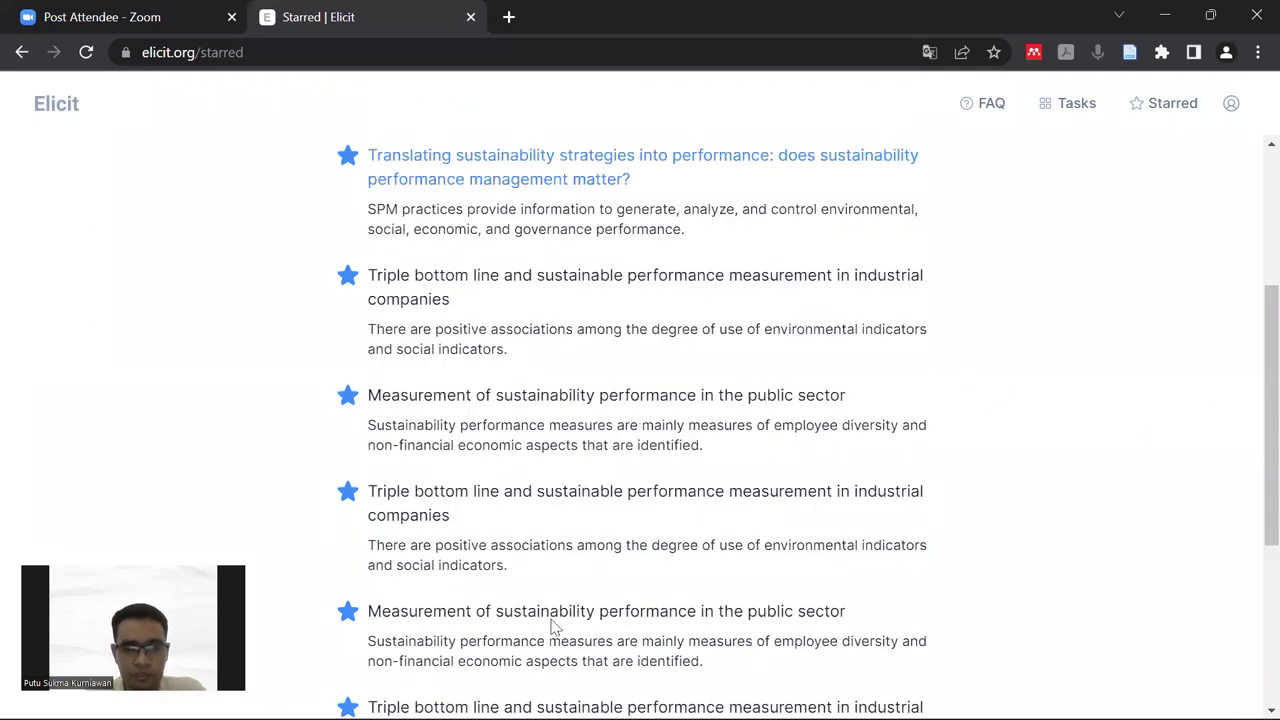
{"action": "scroll", "coordinate": [394, 674], "scroll_direction": "down", "scroll_amount": 2}
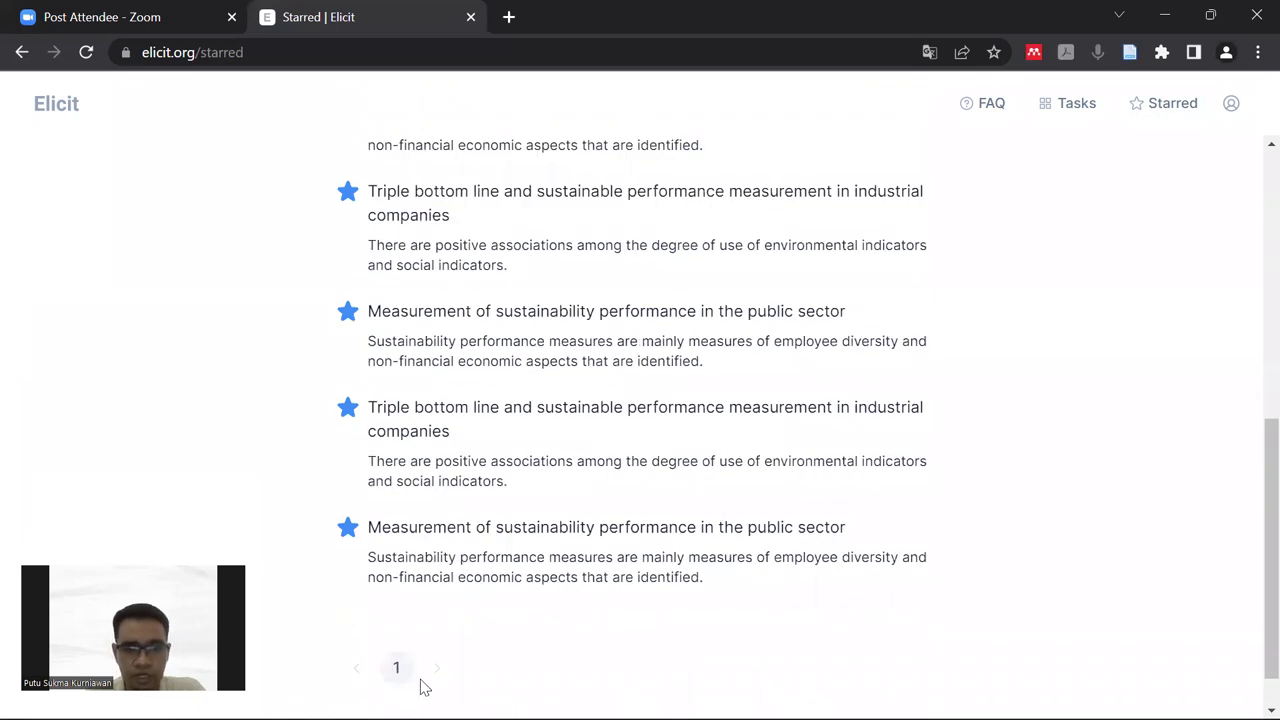
Return from the starred items to the uploaded papers and open "Triple bottom line and sustainable performance measurement in industrial companies"
{"action": "scroll", "coordinate": [314, 286], "scroll_direction": "up", "scroll_amount": 5}
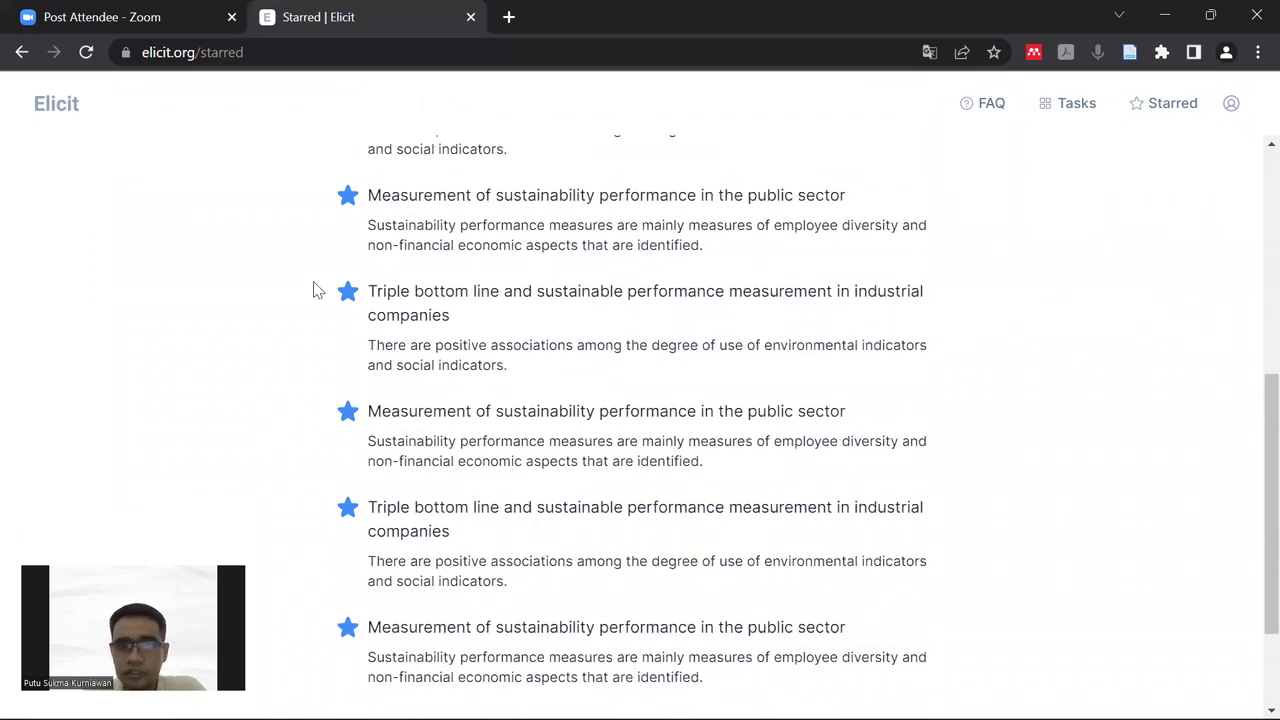
{"action": "left_click", "coordinate": [22, 55]}
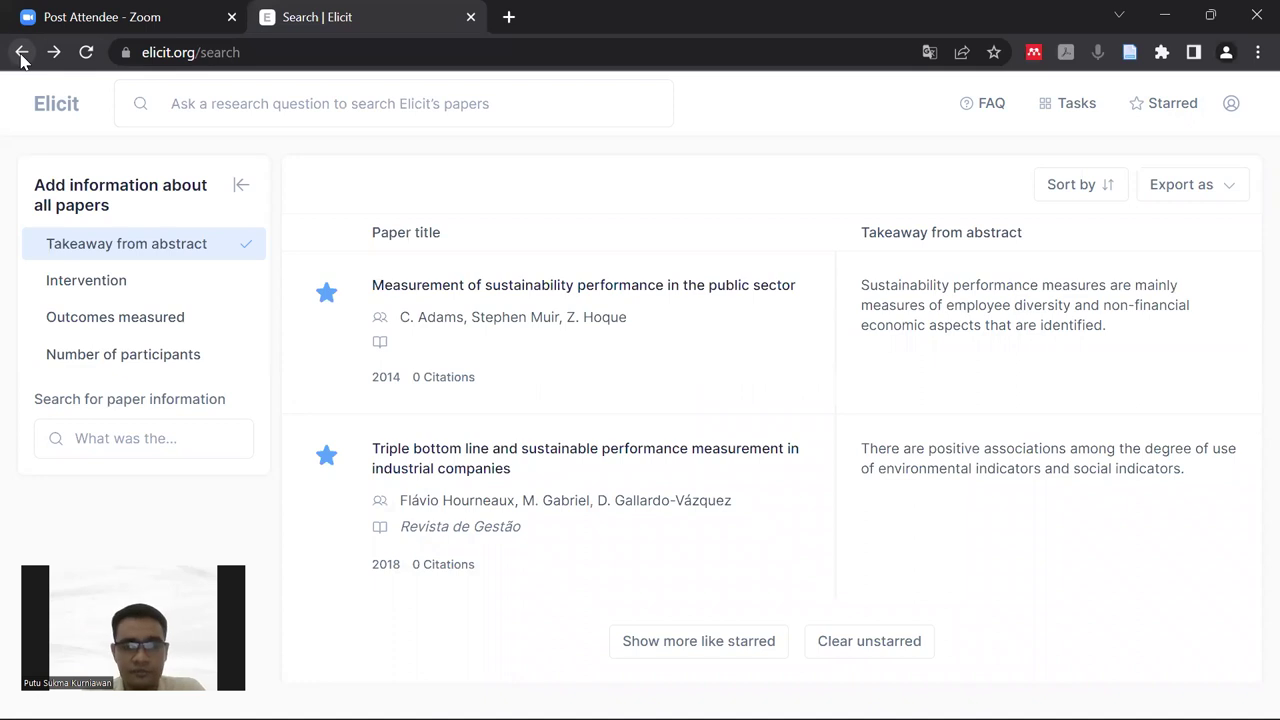
{"action": "left_click", "coordinate": [585, 455]}
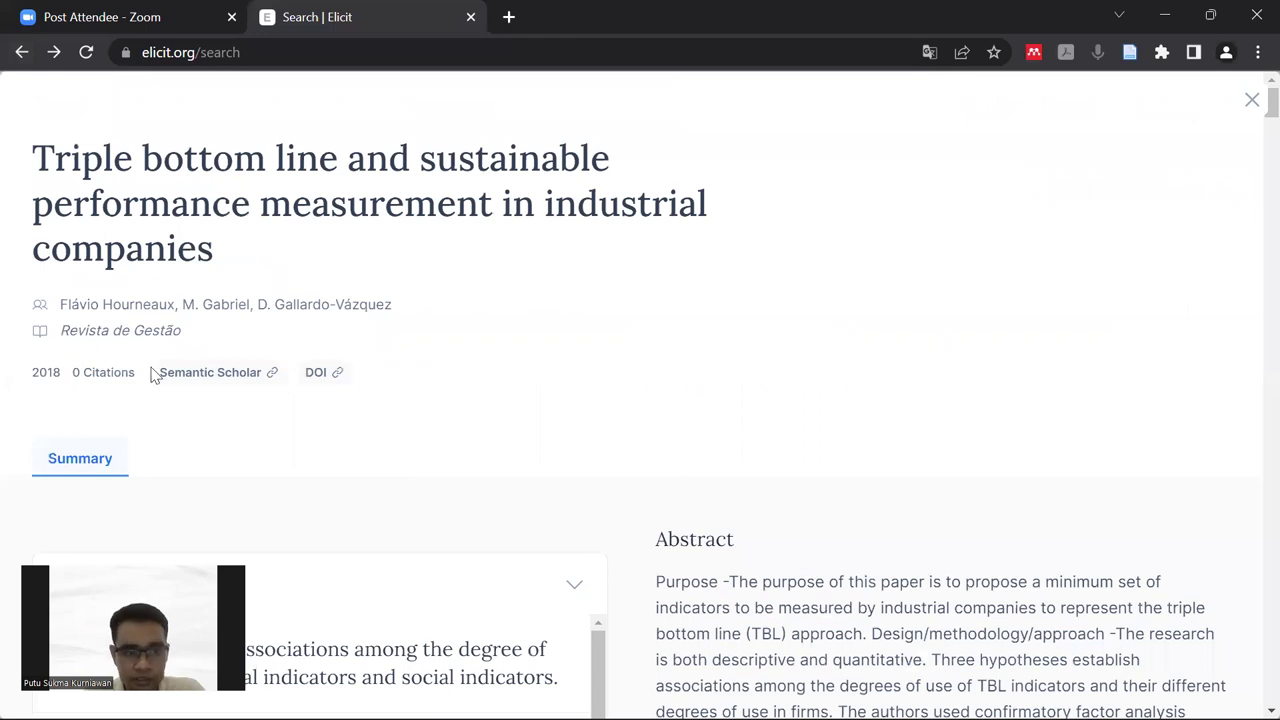
Read the summary, abstract and opening sections of the triple bottom line paper, and close its details
{"action": "scroll", "coordinate": [803, 568], "scroll_direction": "down", "scroll_amount": 4}
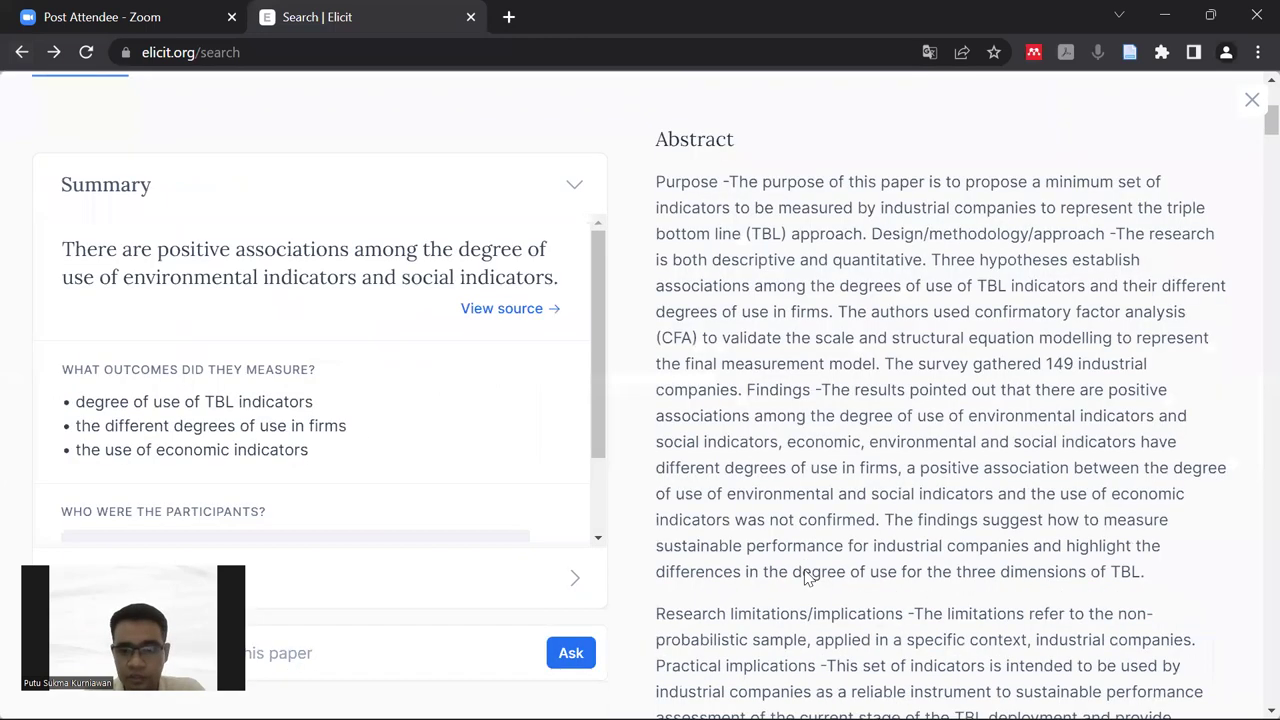
{"action": "scroll", "coordinate": [575, 520], "scroll_direction": "down", "scroll_amount": 1}
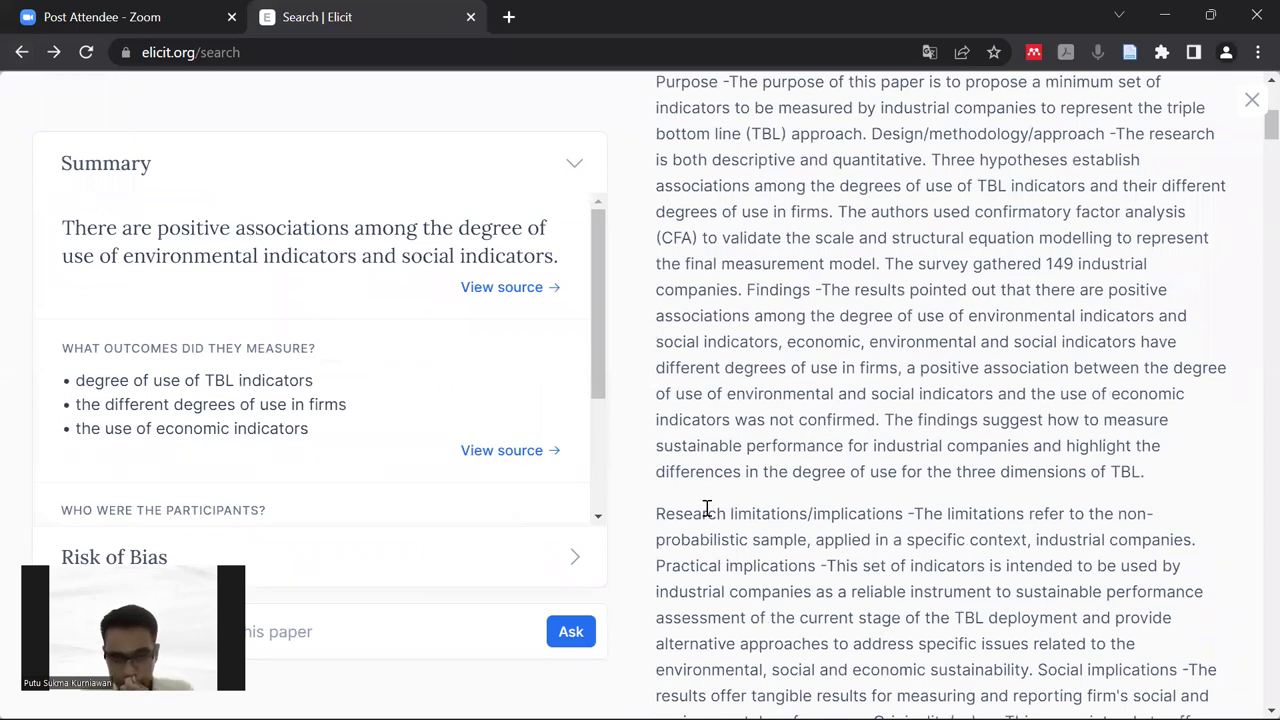
{"action": "scroll", "coordinate": [549, 466], "scroll_direction": "up", "scroll_amount": 5}
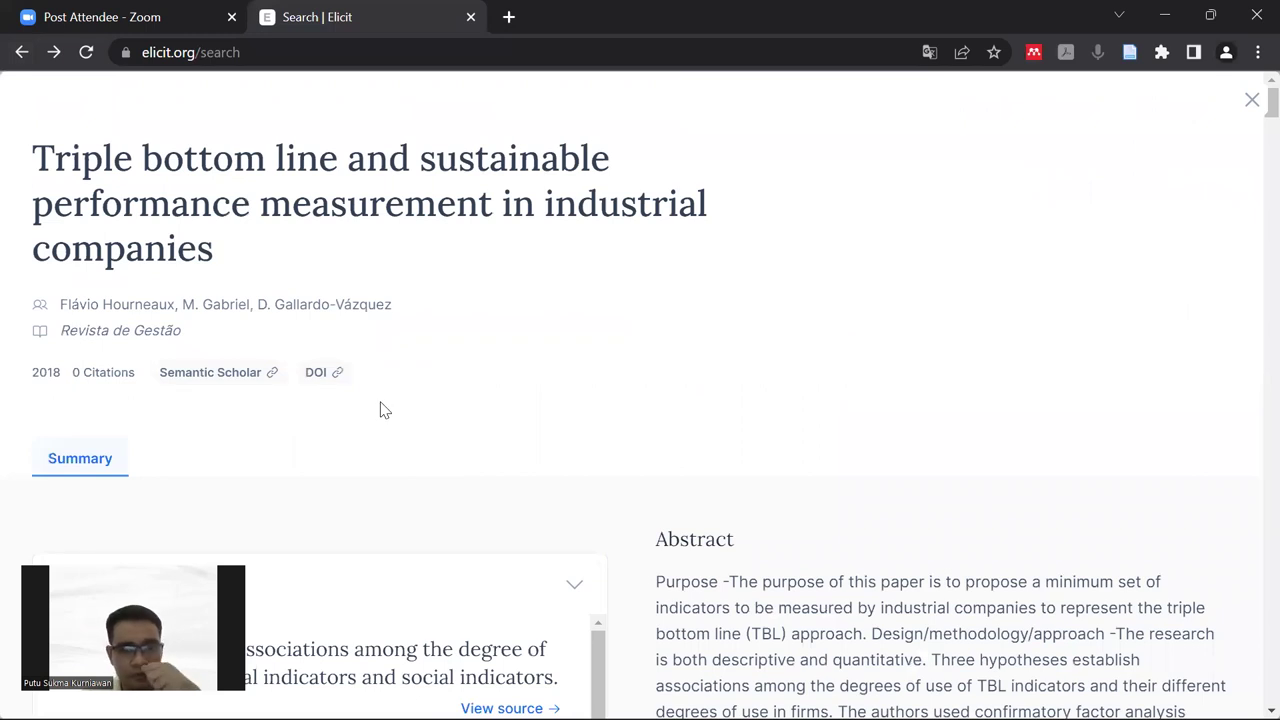
{"action": "scroll", "coordinate": [784, 496], "scroll_direction": "down", "scroll_amount": 6}
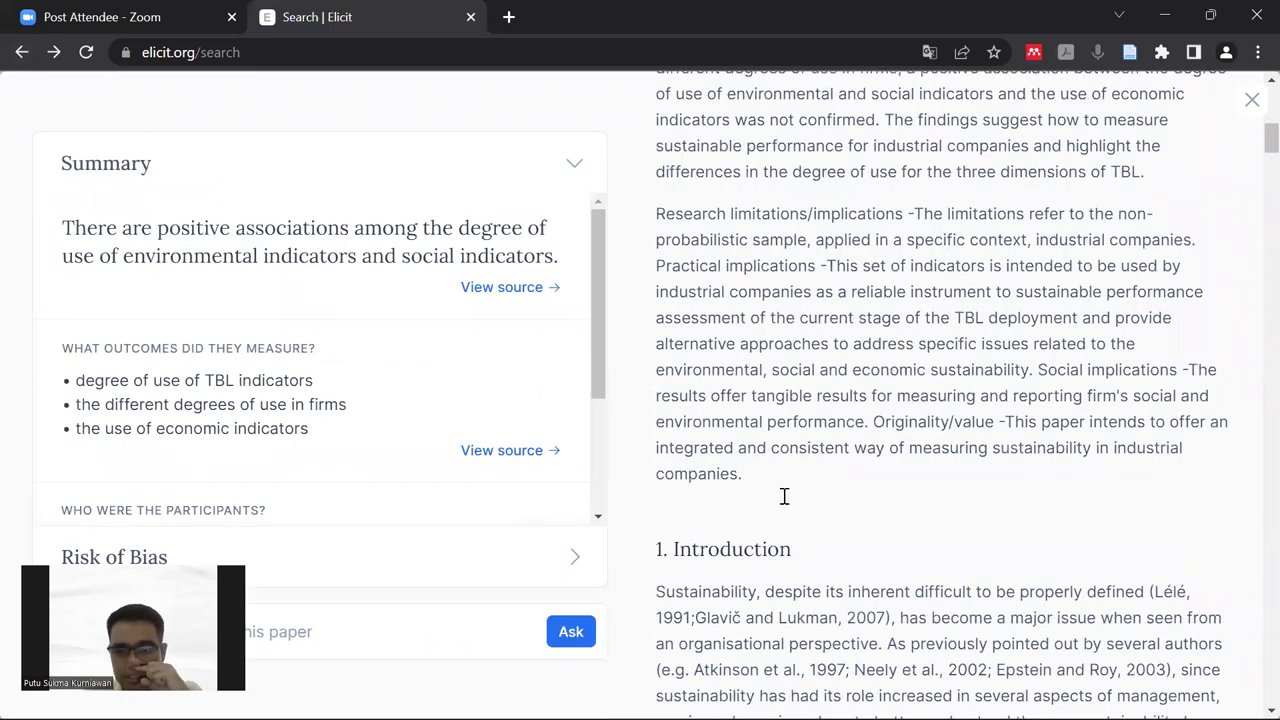
{"action": "scroll", "coordinate": [784, 496], "scroll_direction": "down", "scroll_amount": 6}
{"action": "scroll", "coordinate": [784, 496], "scroll_direction": "up", "scroll_amount": 12}
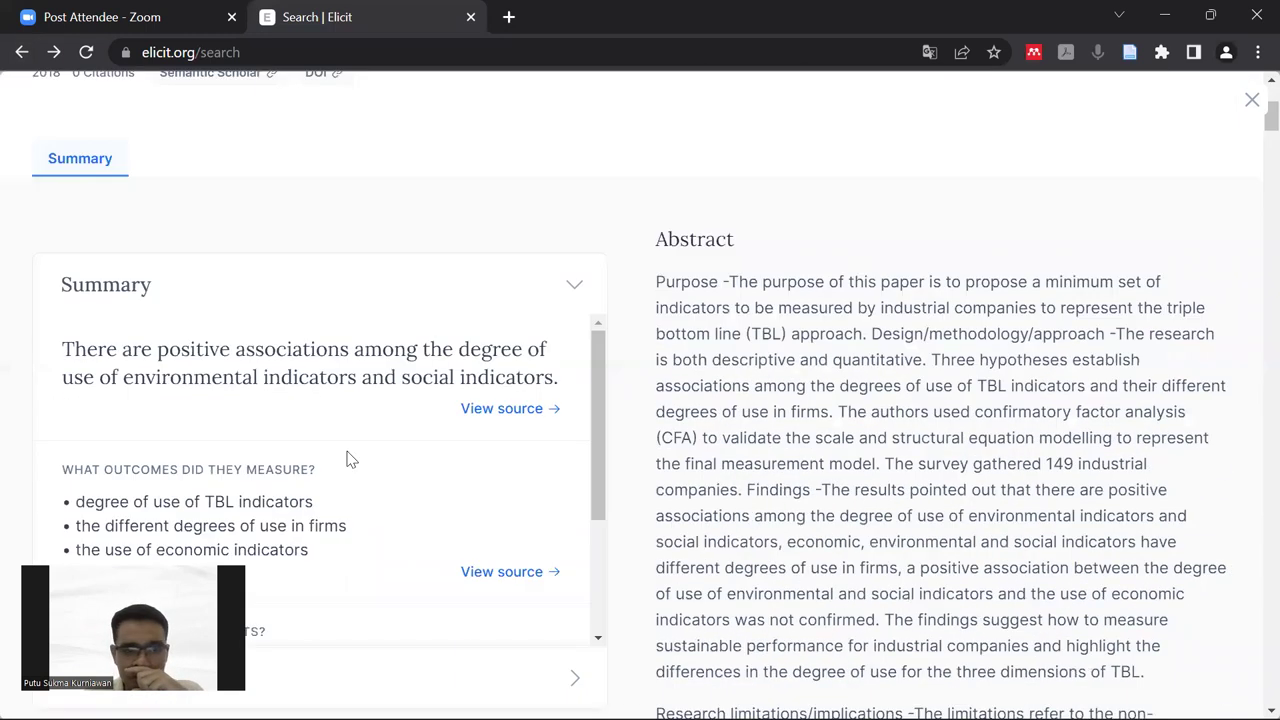
{"action": "scroll", "coordinate": [330, 390], "scroll_direction": "up", "scroll_amount": 3}
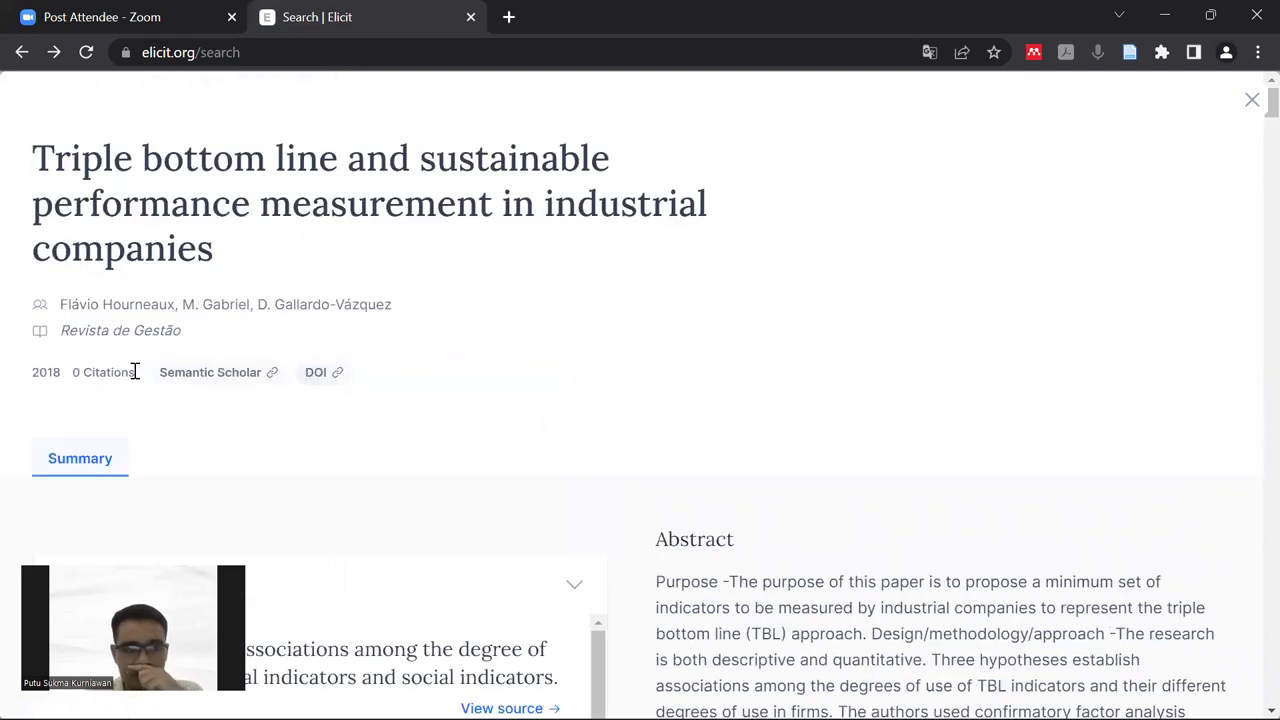
{"action": "scroll", "coordinate": [699, 499], "scroll_direction": "down", "scroll_amount": 10}
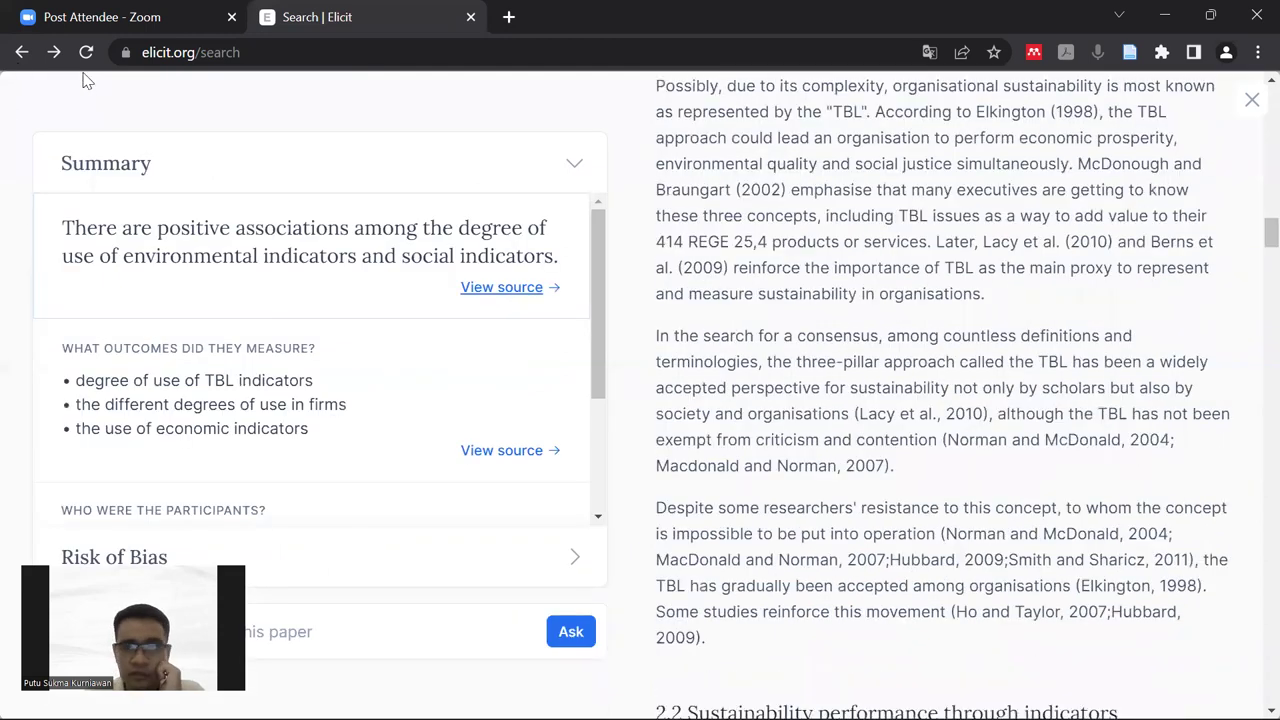
{"action": "left_click", "coordinate": [1253, 108]}
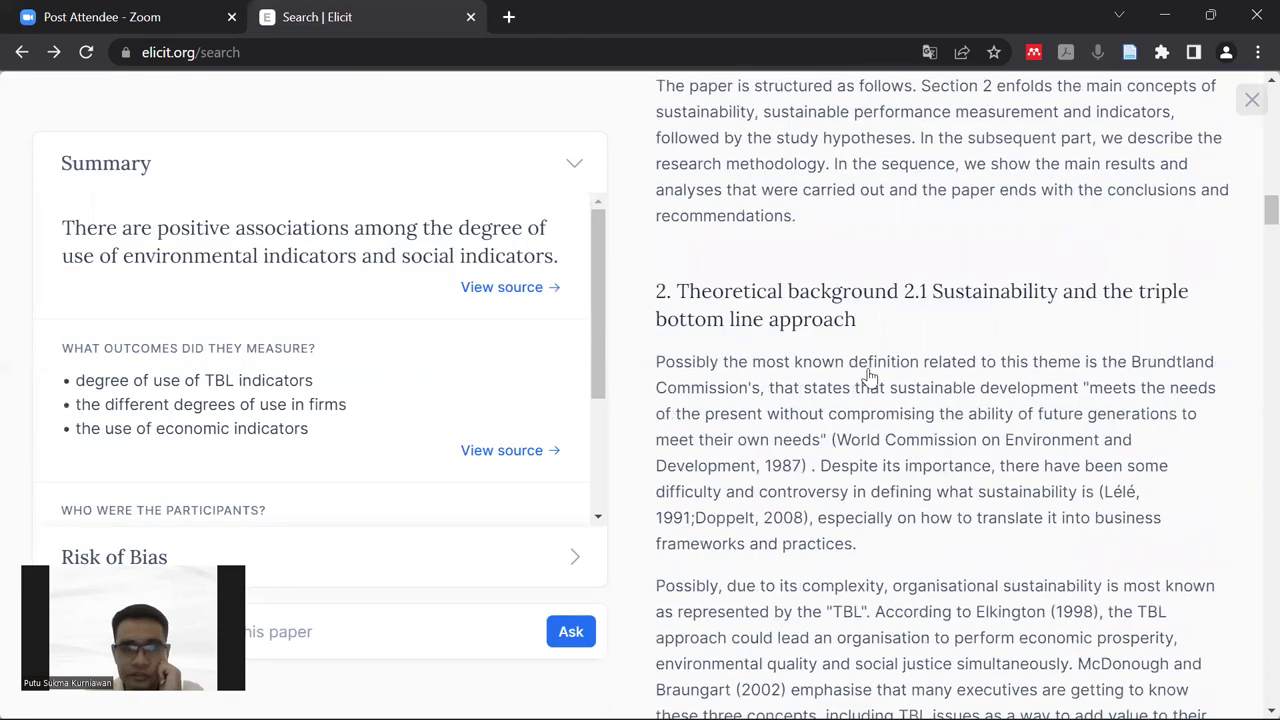
Open the details of "Measurement of sustainability performance in the public sector" and read its summary and abstract
{"action": "left_click", "coordinate": [643, 294]}
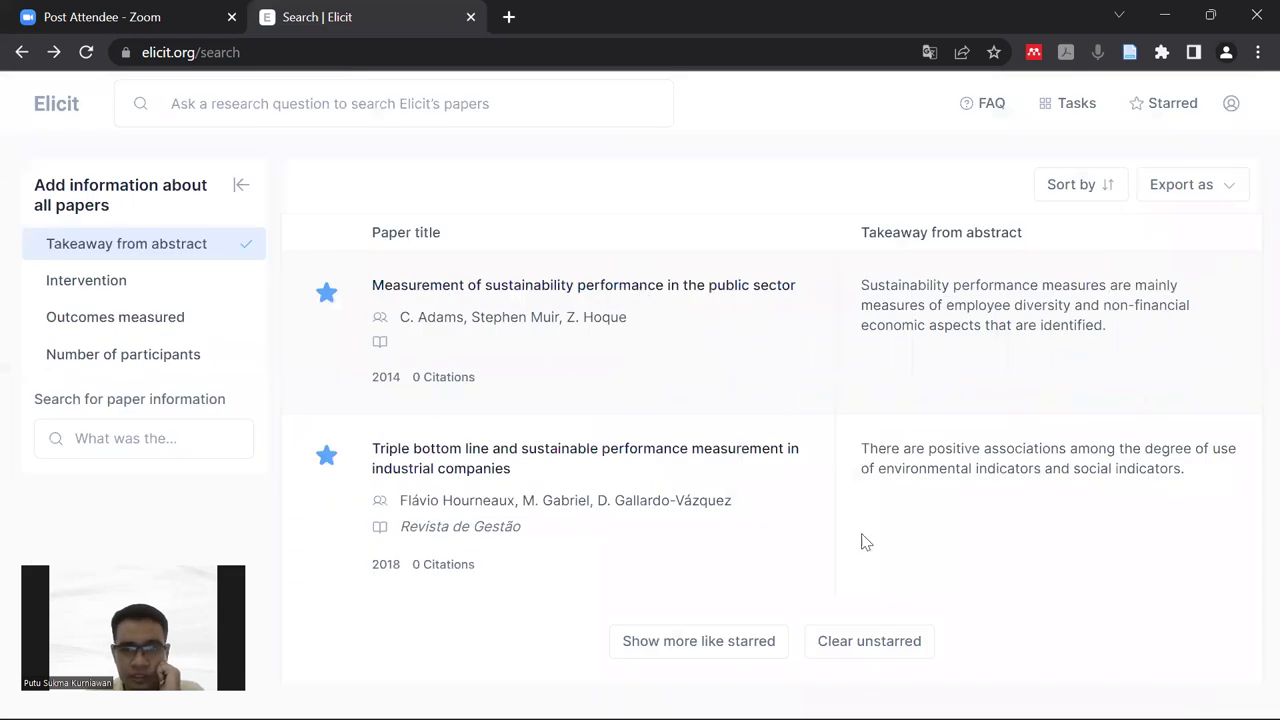
{"action": "scroll", "coordinate": [873, 548], "scroll_direction": "down", "scroll_amount": 5}
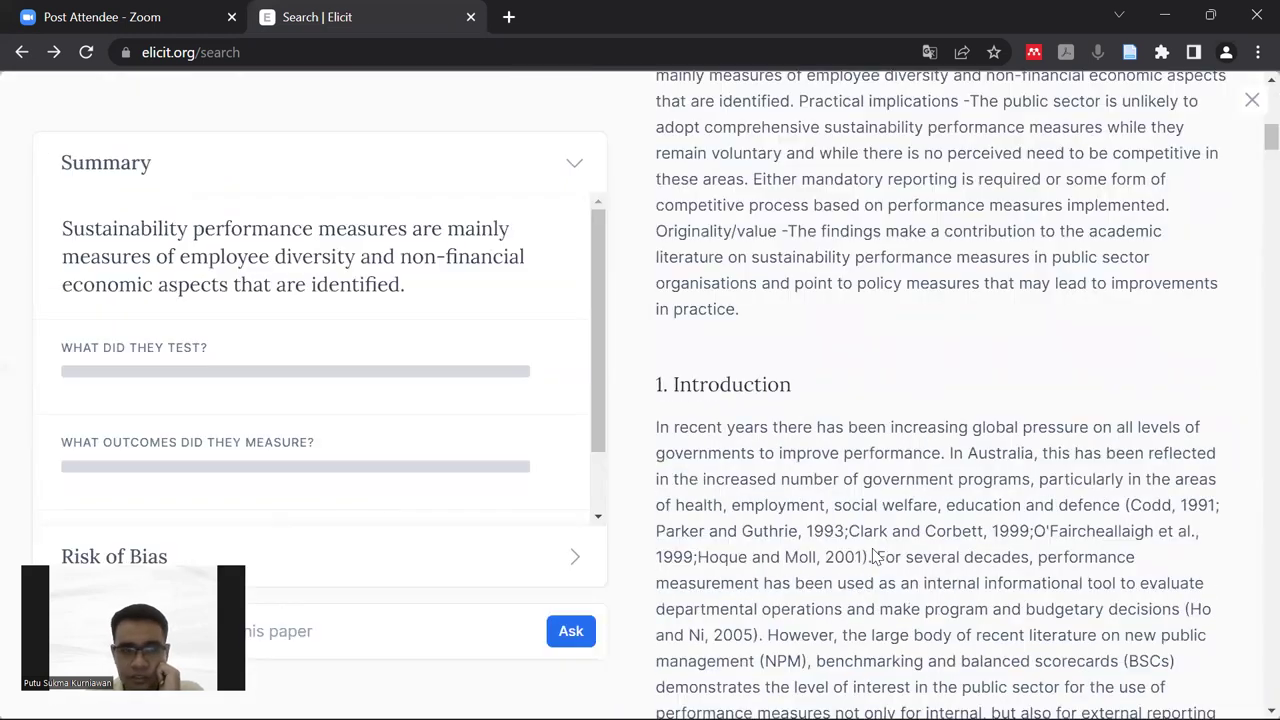
{"action": "scroll", "coordinate": [726, 503], "scroll_direction": "down", "scroll_amount": 1}
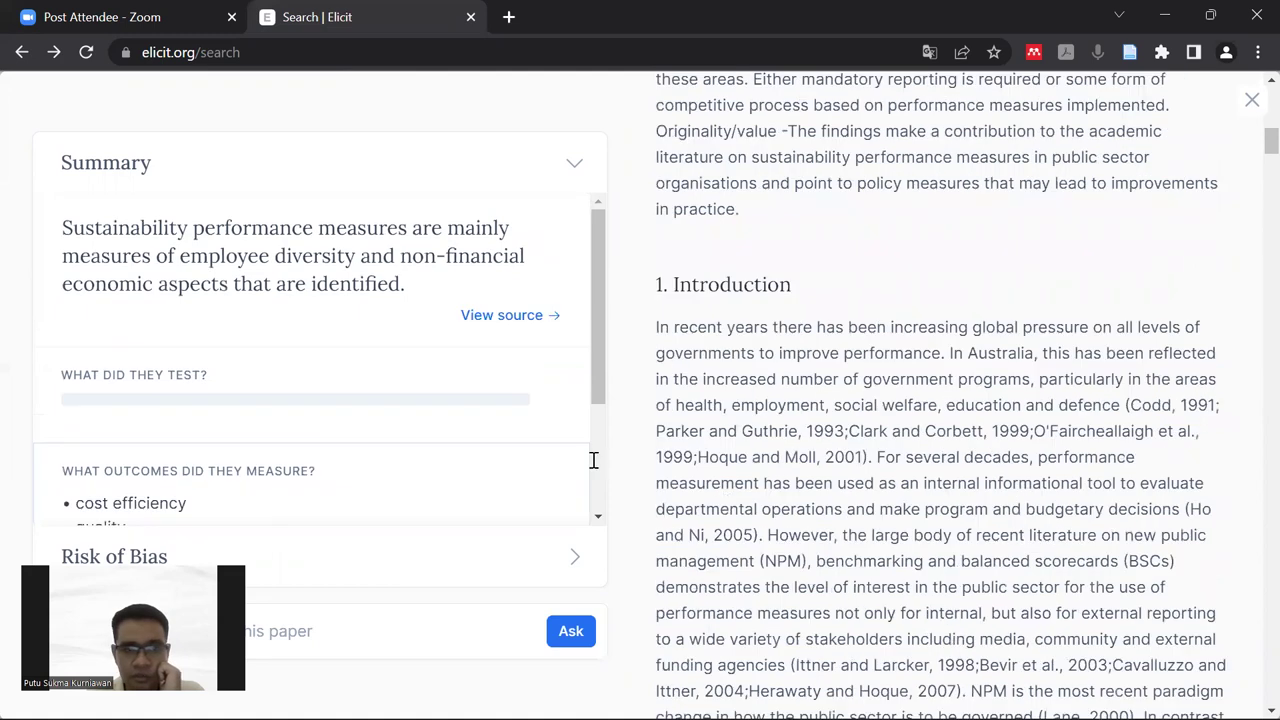
{"action": "scroll", "coordinate": [791, 460], "scroll_direction": "up", "scroll_amount": 6}
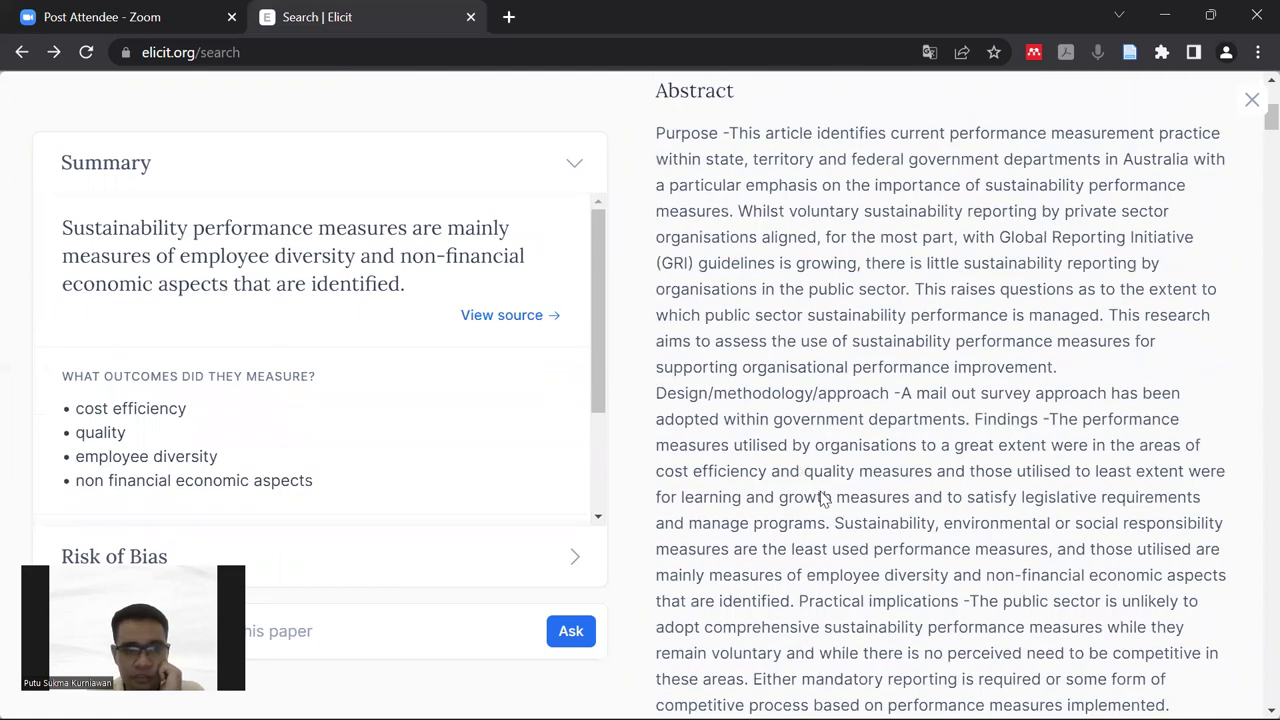
{"action": "scroll", "coordinate": [833, 505], "scroll_direction": "up", "scroll_amount": 3}
{"action": "scroll", "coordinate": [838, 530], "scroll_direction": "down", "scroll_amount": 3}
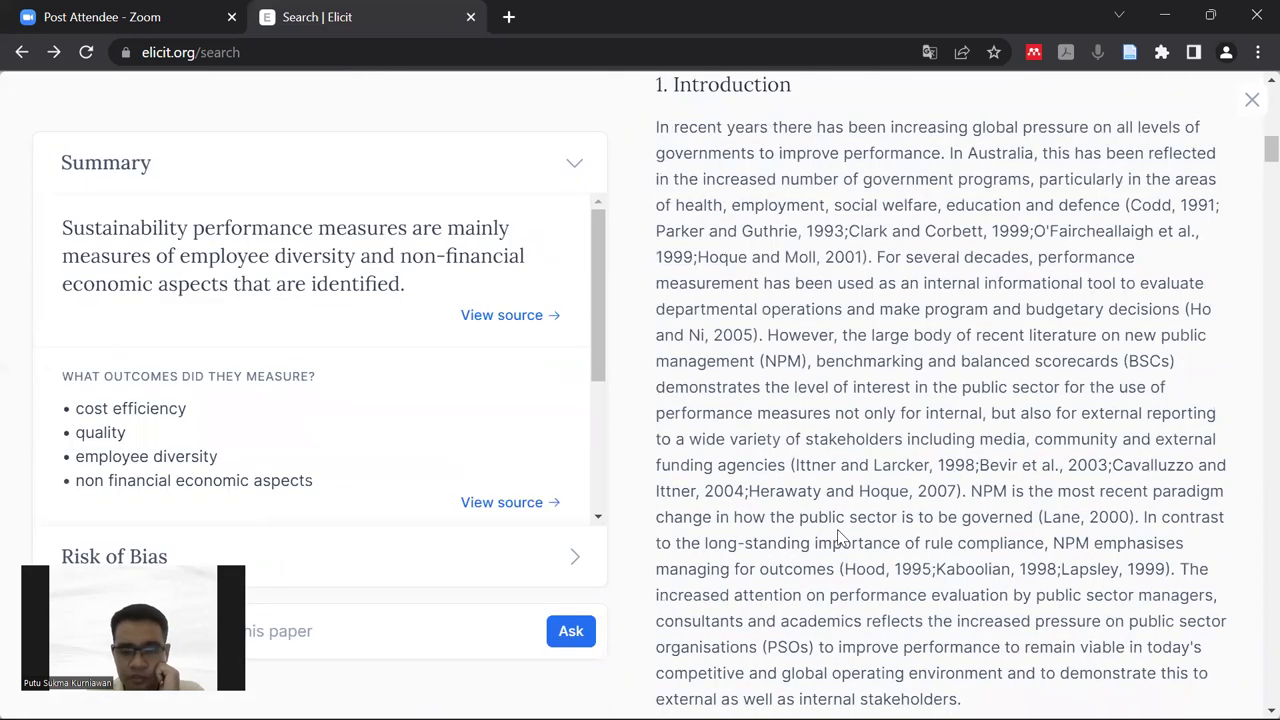
Read through the public sector paper's full text up to the research method section, and close its details
{"action": "scroll", "coordinate": [838, 537], "scroll_direction": "down", "scroll_amount": 5}
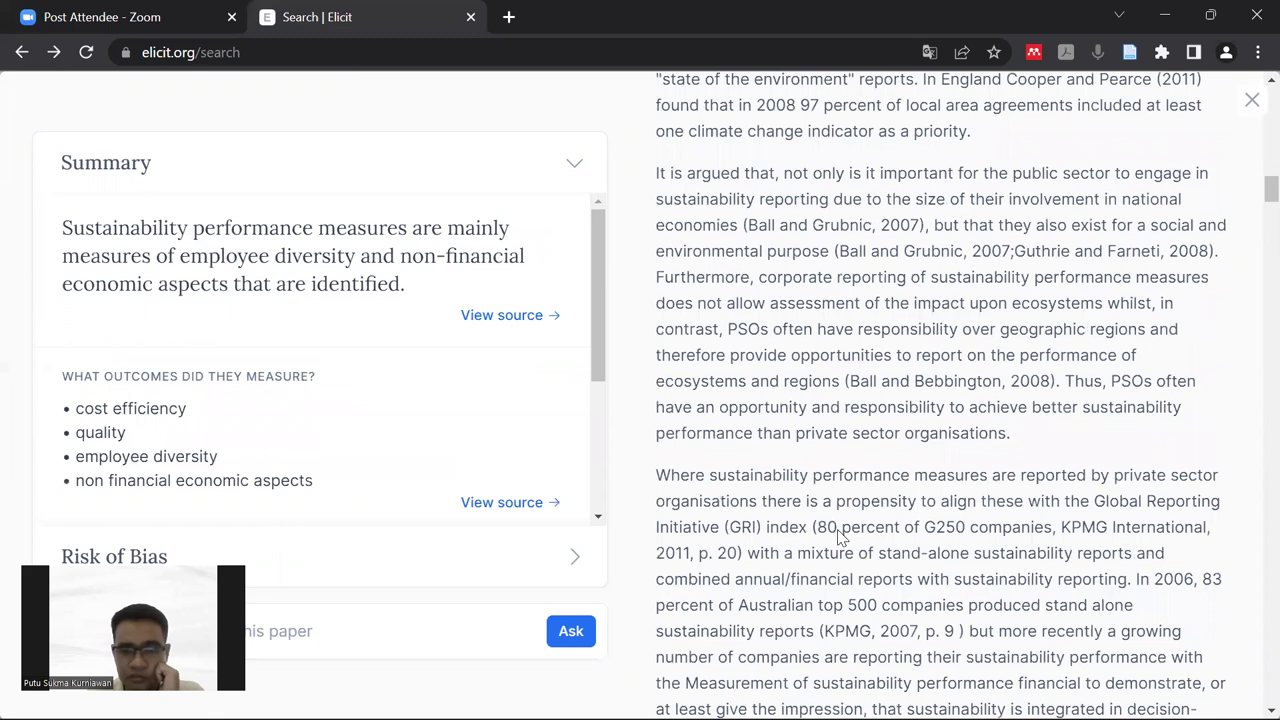
{"action": "scroll", "coordinate": [838, 537], "scroll_direction": "down", "scroll_amount": 5}
{"action": "scroll", "coordinate": [840, 537], "scroll_direction": "down", "scroll_amount": 5}
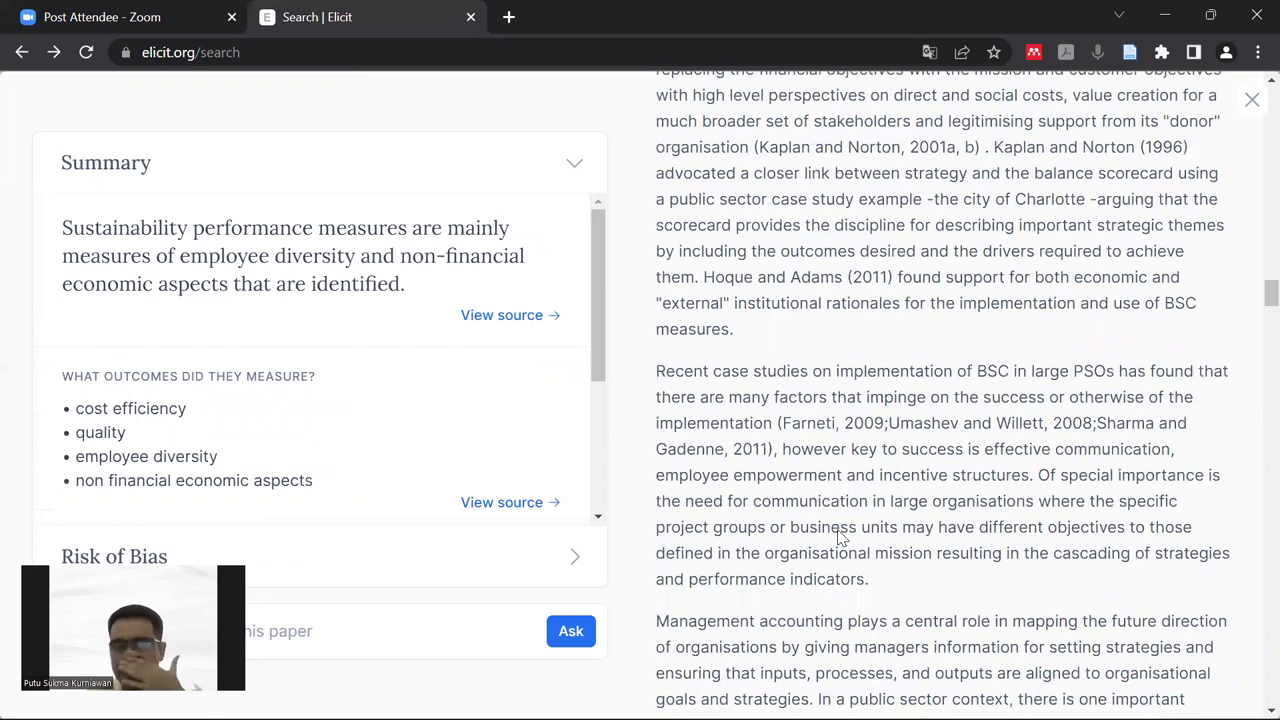
{"action": "scroll", "coordinate": [838, 530], "scroll_direction": "down", "scroll_amount": 5}
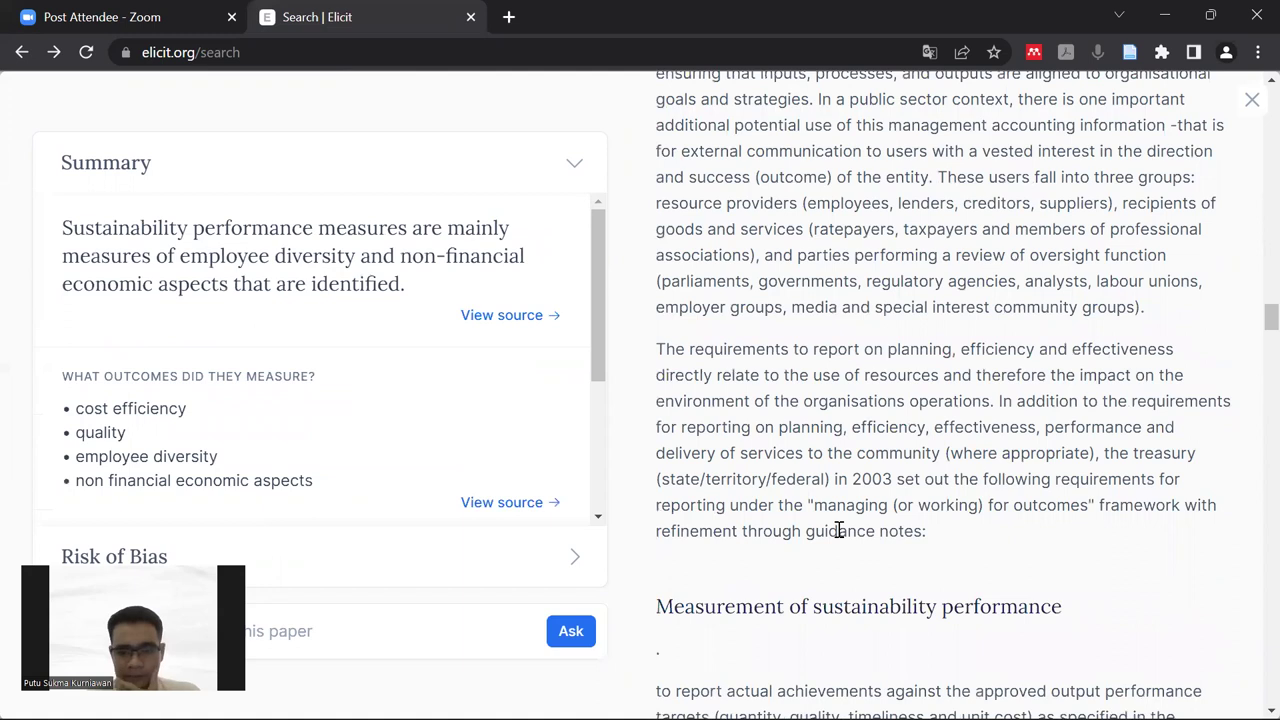
{"action": "scroll", "coordinate": [838, 530], "scroll_direction": "down", "scroll_amount": 4}
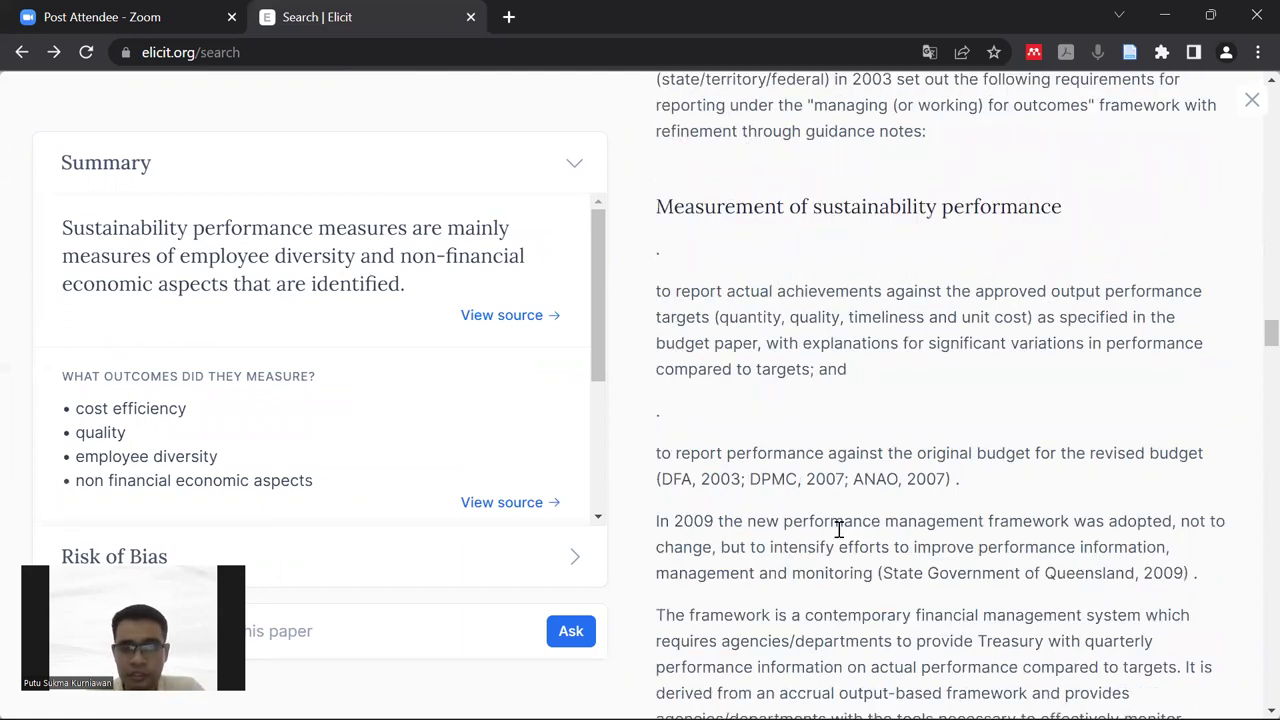
{"action": "scroll", "coordinate": [838, 530], "scroll_direction": "down", "scroll_amount": 5}
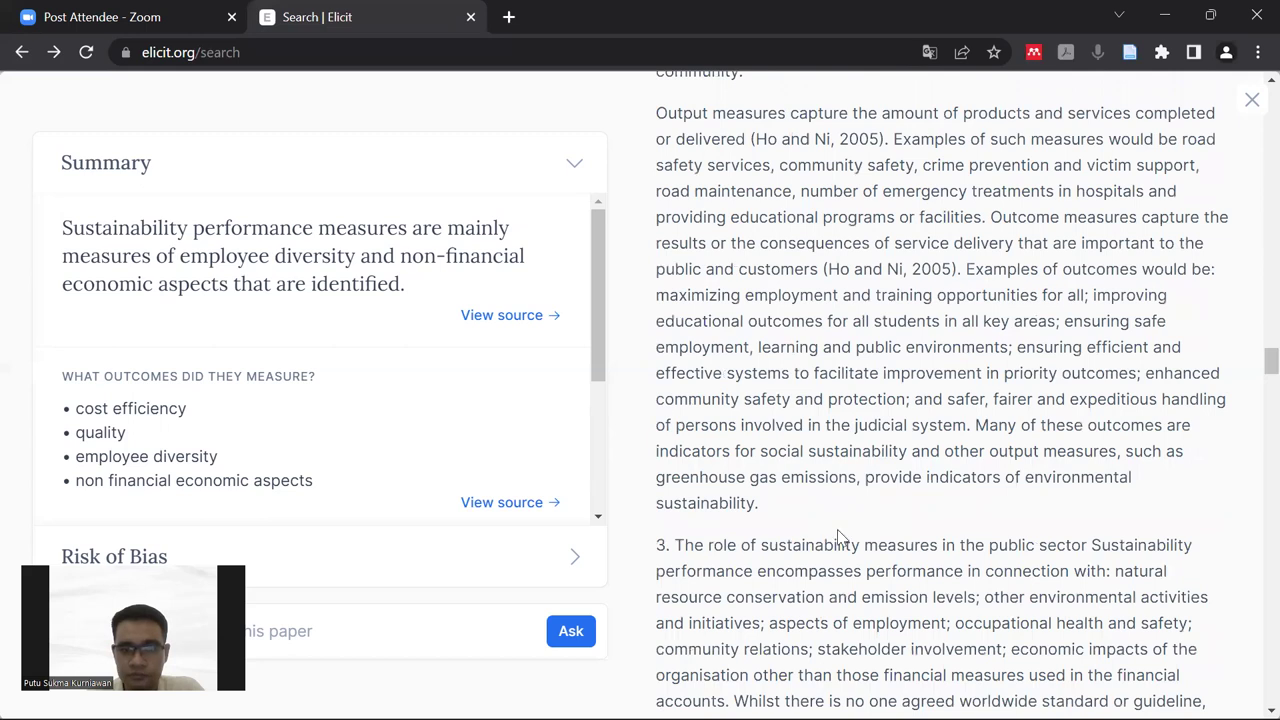
{"action": "scroll", "coordinate": [840, 537], "scroll_direction": "down", "scroll_amount": 5}
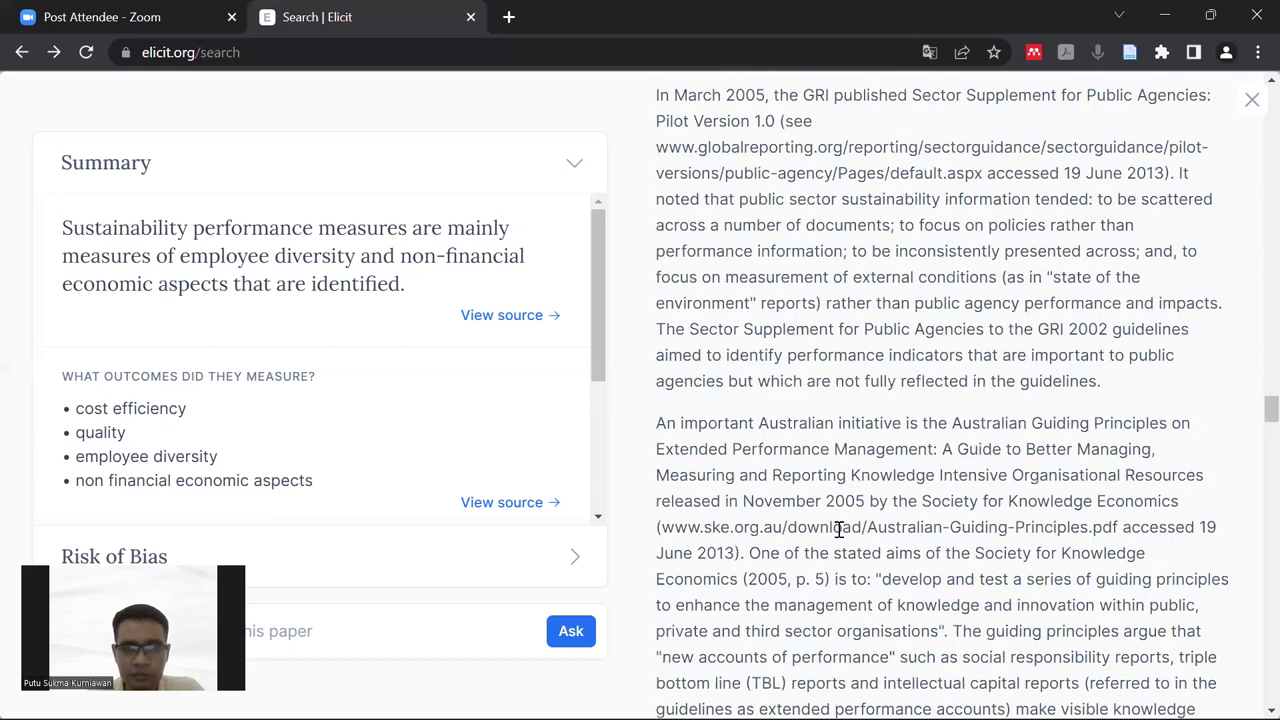
{"action": "scroll", "coordinate": [838, 530], "scroll_direction": "down", "scroll_amount": 5}
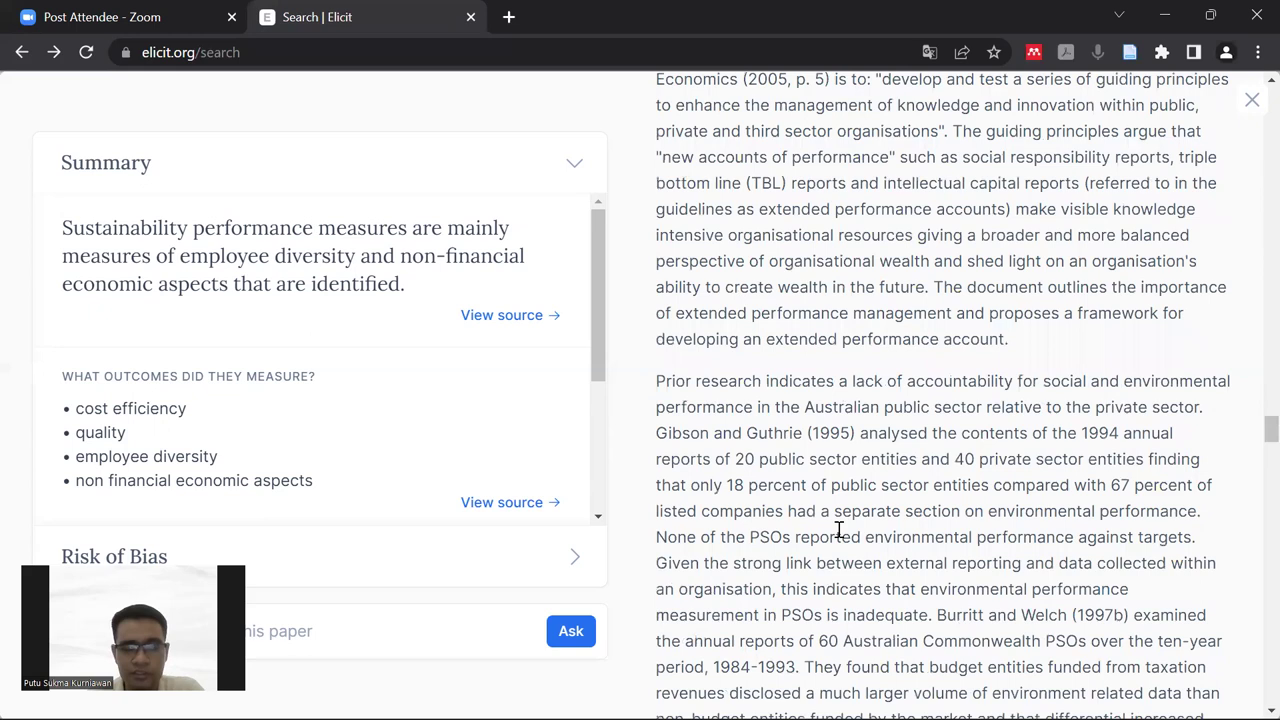
{"action": "scroll", "coordinate": [838, 530], "scroll_direction": "down", "scroll_amount": 5}
{"action": "scroll", "coordinate": [837, 534], "scroll_direction": "down", "scroll_amount": 5}
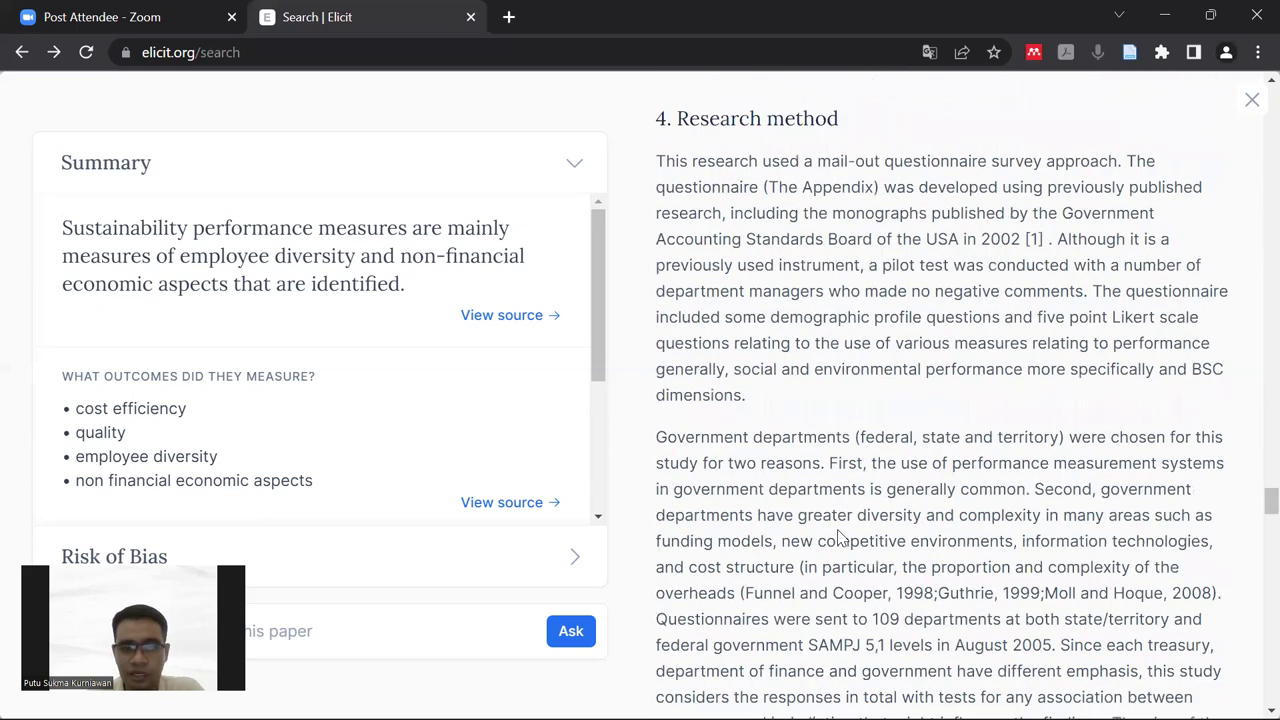
{"action": "scroll", "coordinate": [838, 537], "scroll_direction": "up", "scroll_amount": 5}
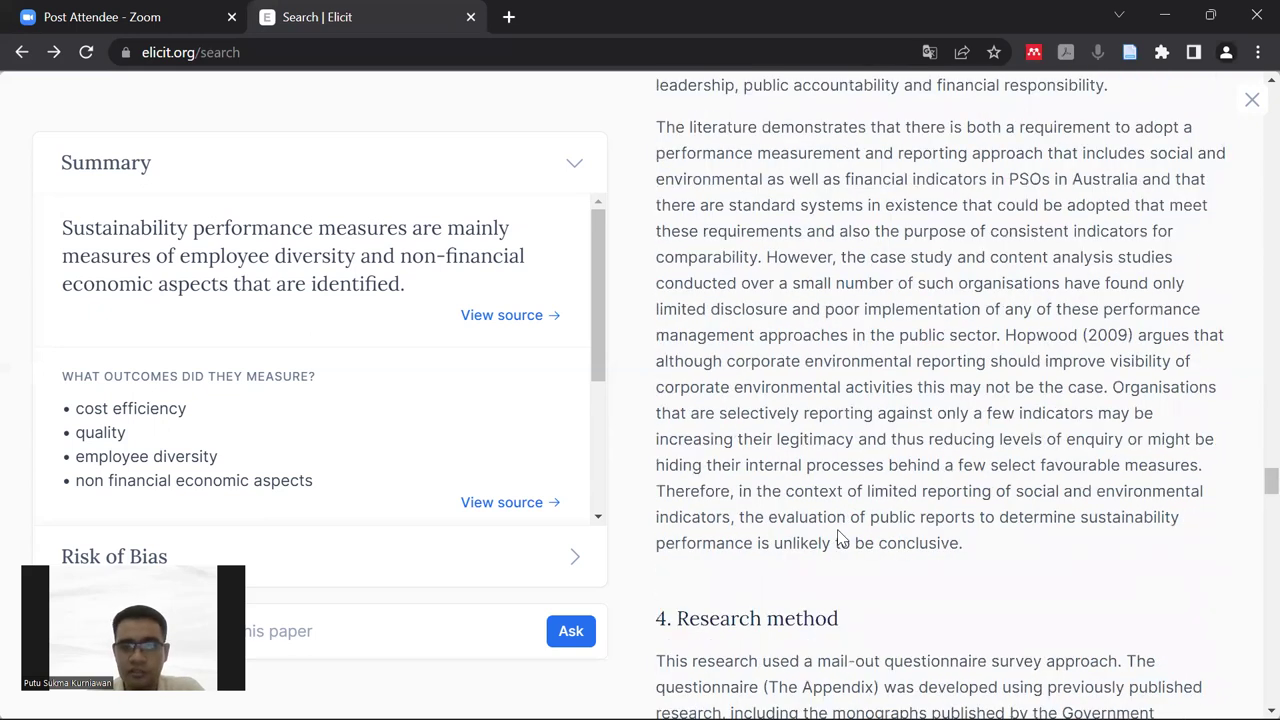
{"action": "scroll", "coordinate": [838, 537], "scroll_direction": "up", "scroll_amount": 5}
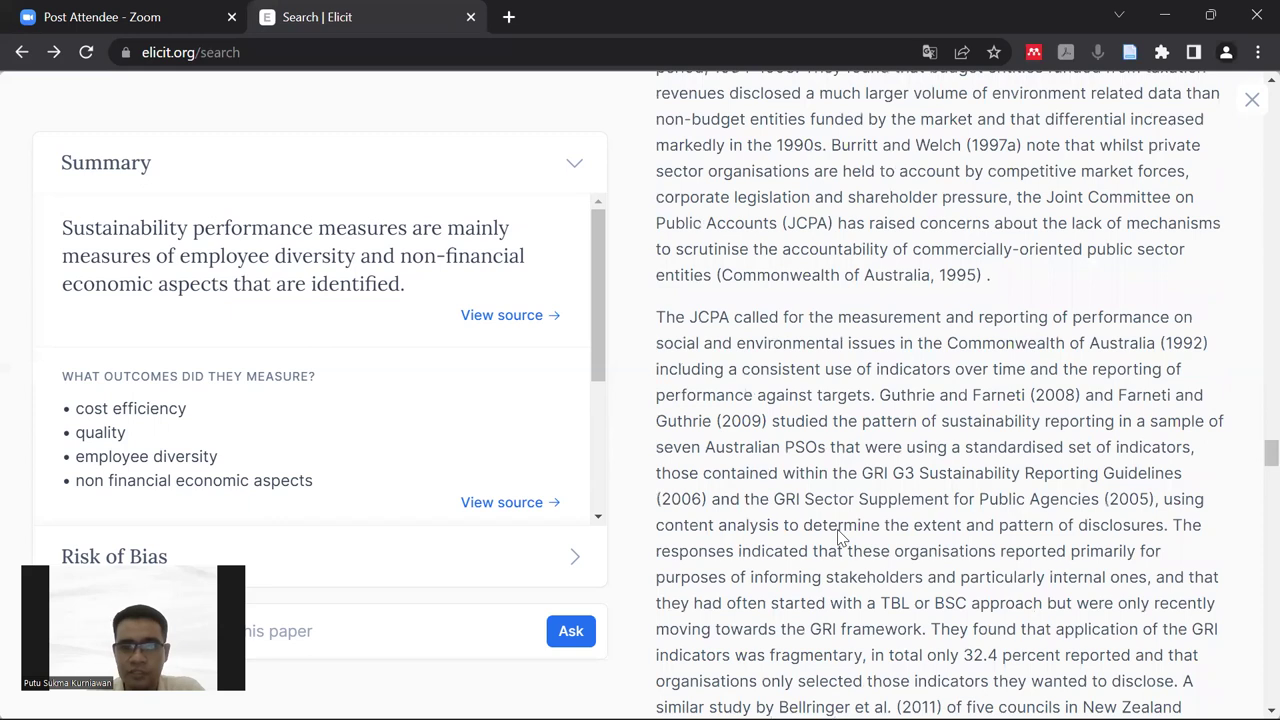
{"action": "scroll", "coordinate": [838, 537], "scroll_direction": "up", "scroll_amount": 5}
{"action": "scroll", "coordinate": [766, 426], "scroll_direction": "up", "scroll_amount": 5}
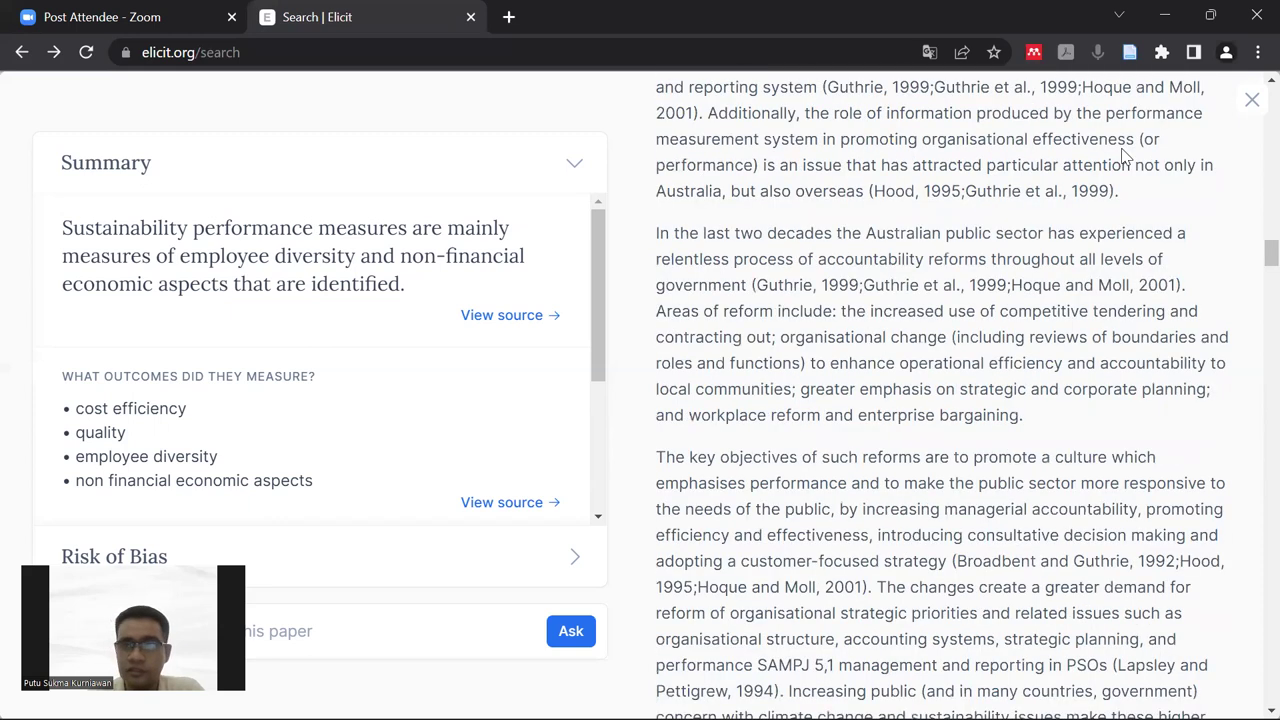
{"action": "key", "text": "Escape"}
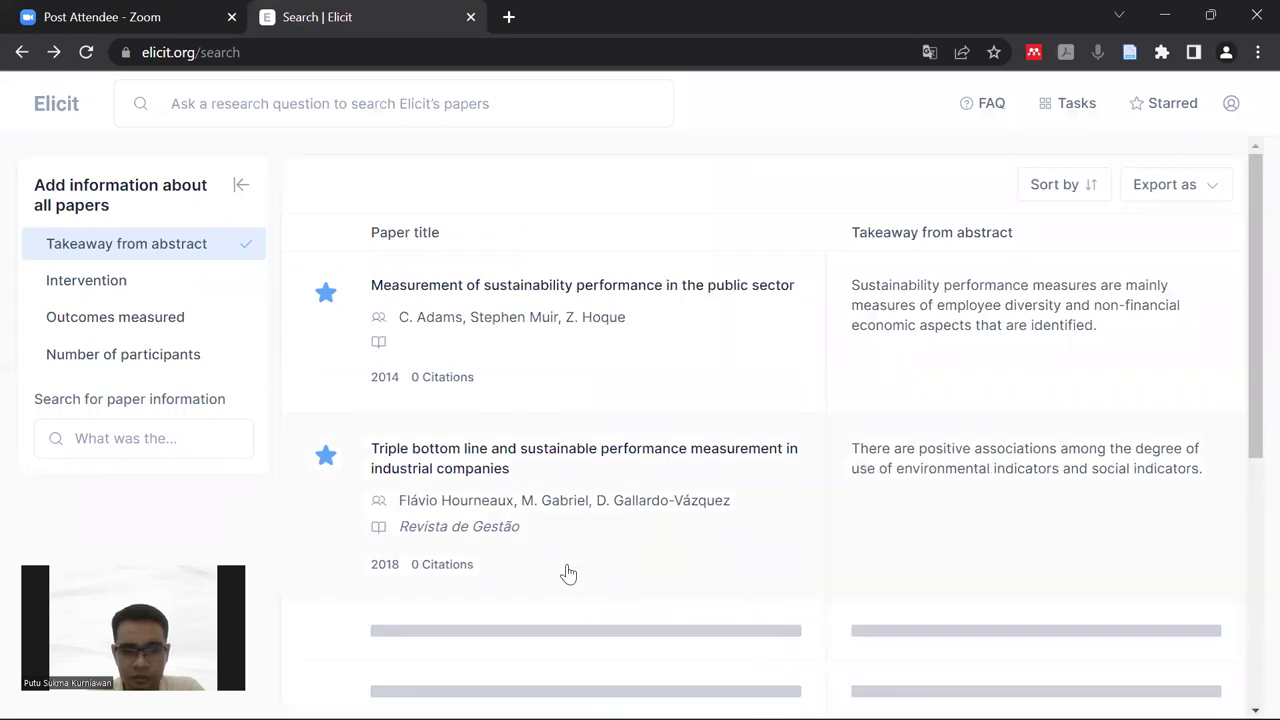
Load more papers like the starred ones and look through the added titles and takeaways
{"action": "scroll", "coordinate": [567, 573], "scroll_direction": "down", "scroll_amount": 4}
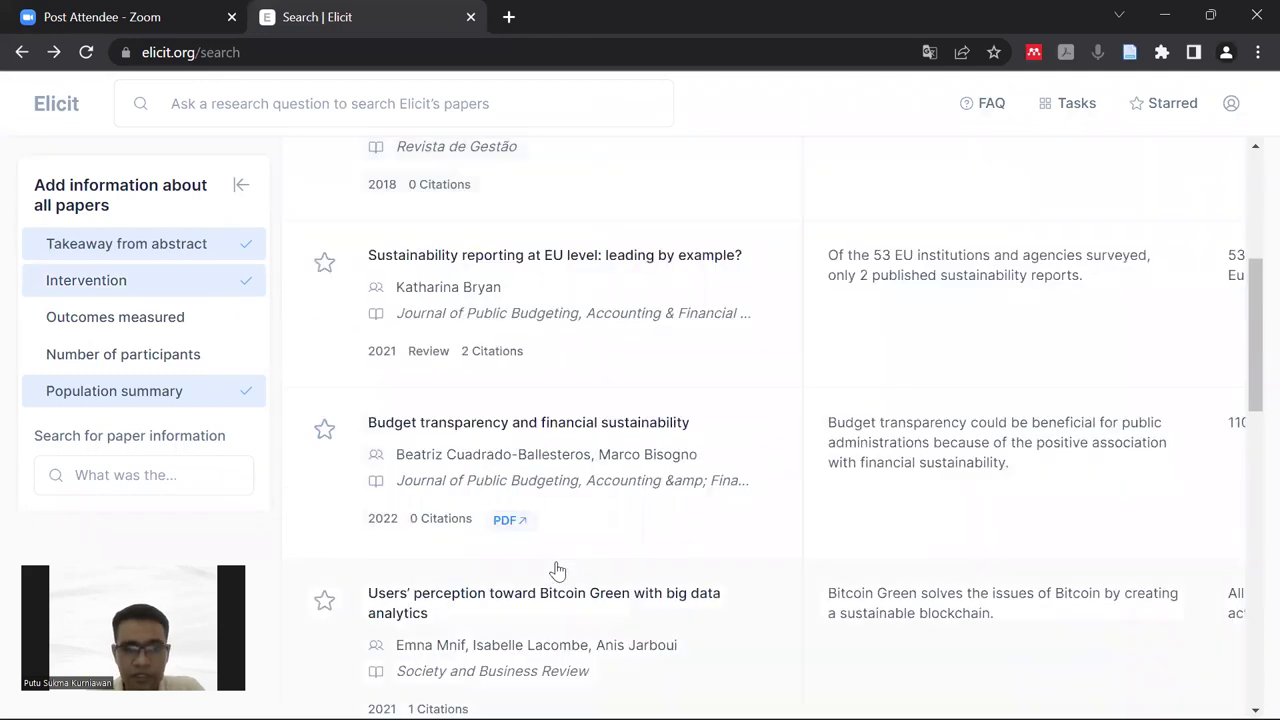
{"action": "scroll", "coordinate": [509, 428], "scroll_direction": "down", "scroll_amount": 1}
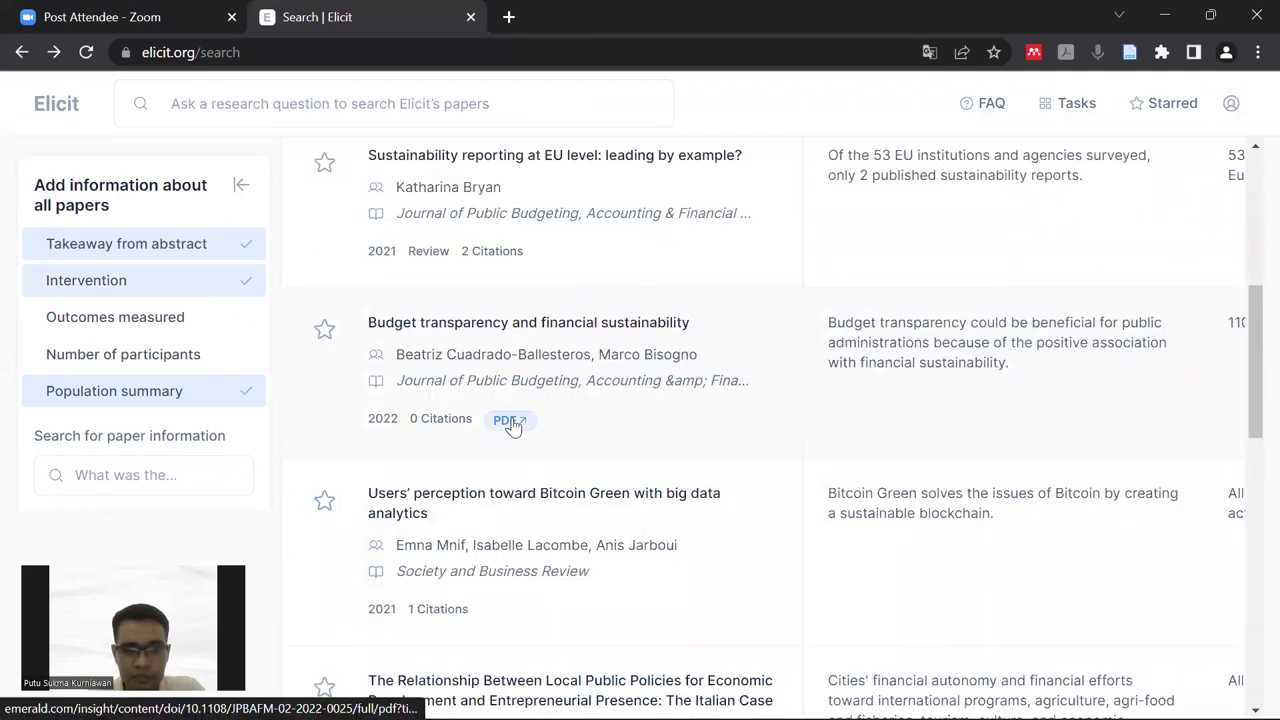
{"action": "scroll", "coordinate": [511, 426], "scroll_direction": "down", "scroll_amount": 3}
{"action": "scroll", "coordinate": [510, 500], "scroll_direction": "down", "scroll_amount": 3}
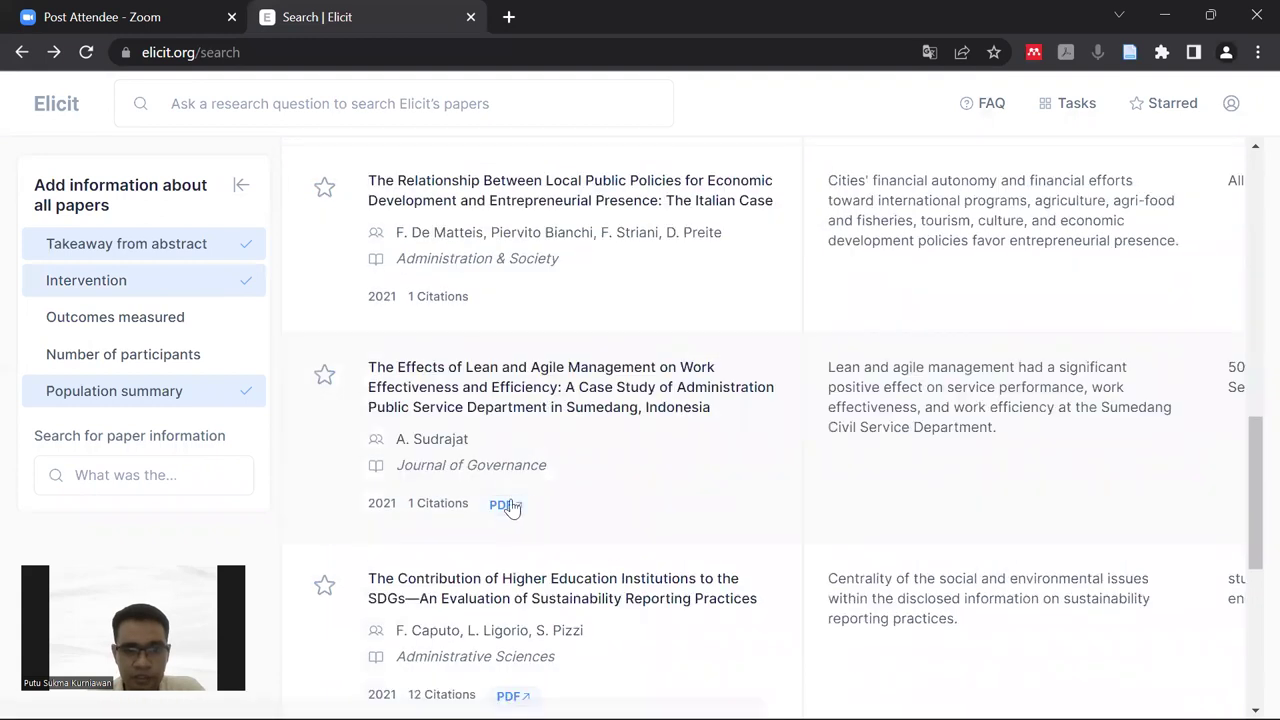
{"action": "scroll", "coordinate": [534, 514], "scroll_direction": "down", "scroll_amount": 1}
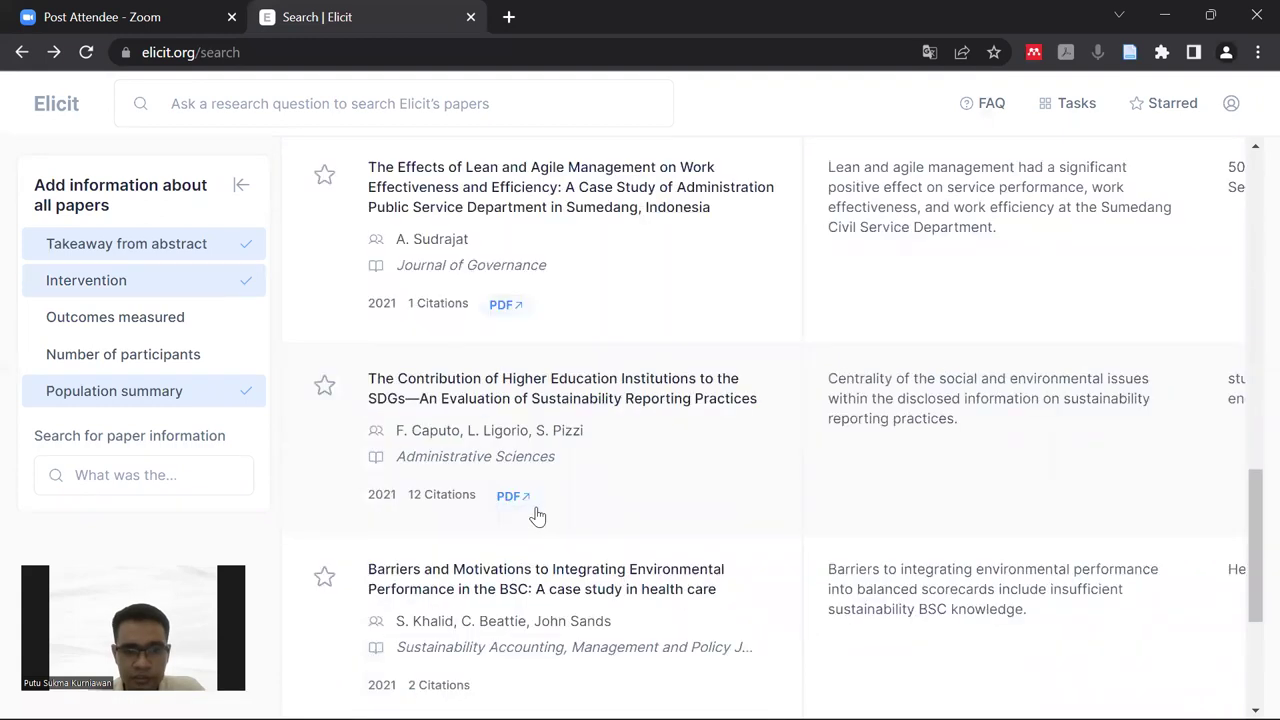
{"action": "scroll", "coordinate": [613, 613], "scroll_direction": "down", "scroll_amount": 1}
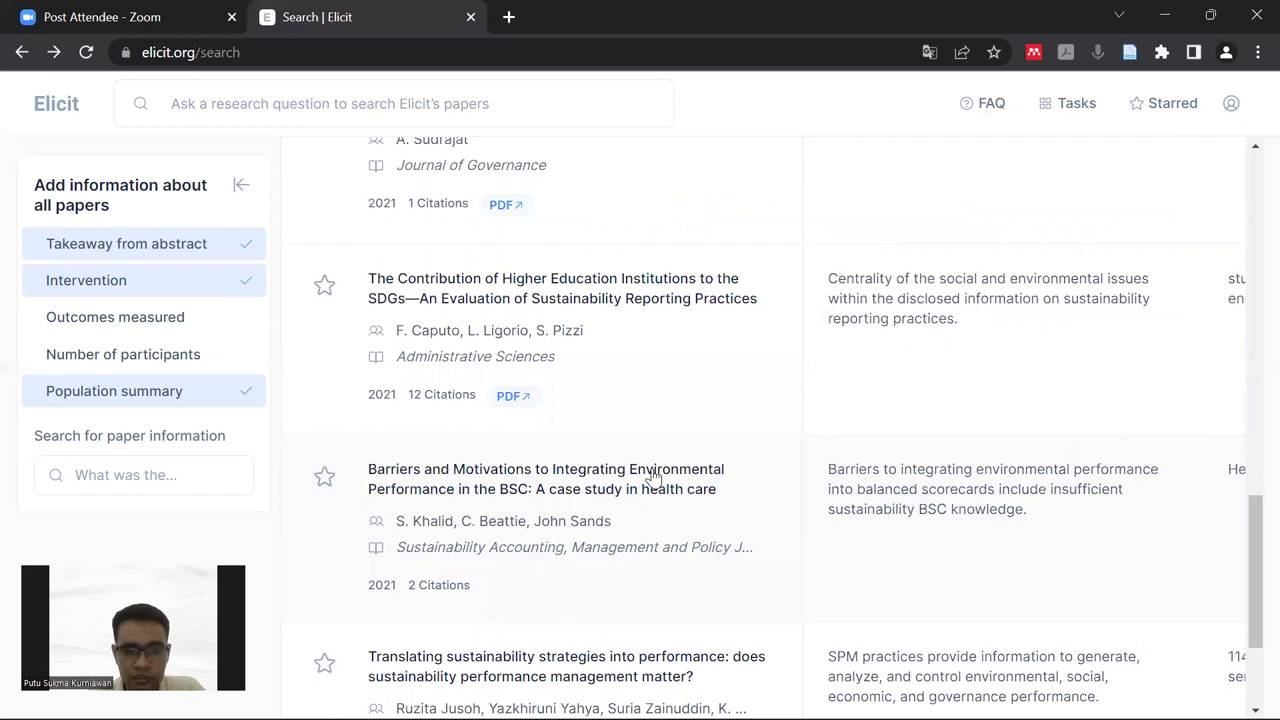
Open "Barriers and Motivations to Integrating Environmental Performance in the BSC: A case study in health care" and read its abstract
{"action": "left_click", "coordinate": [653, 478]}
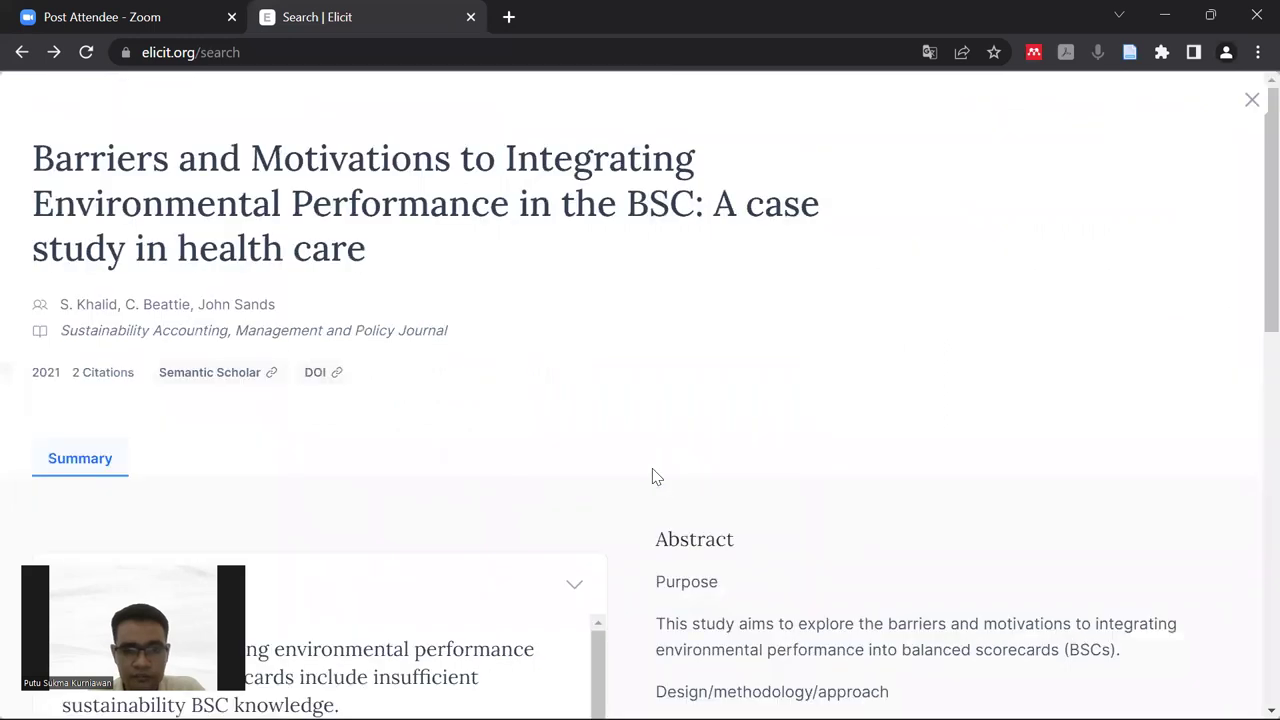
{"action": "scroll", "coordinate": [651, 477], "scroll_direction": "down", "scroll_amount": 3}
{"action": "scroll", "coordinate": [864, 638], "scroll_direction": "down", "scroll_amount": 3}
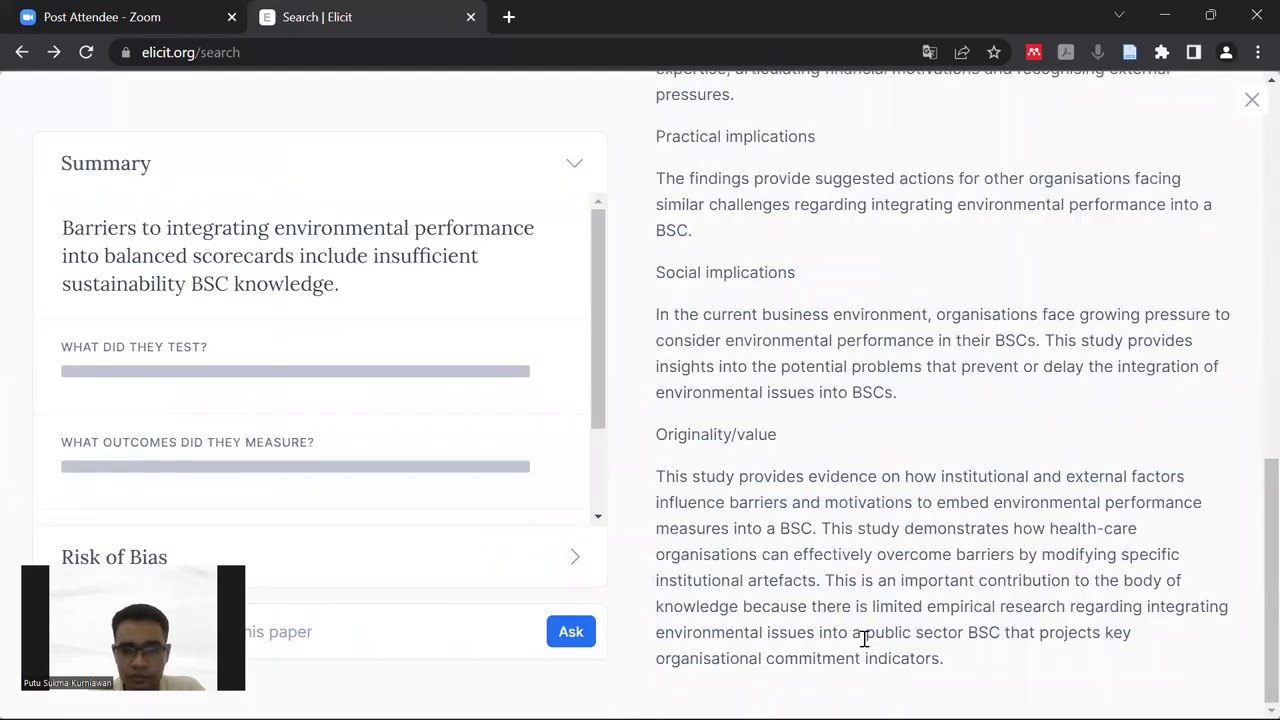
Read the generated summary of the health care BSC paper, including its measured outcomes and participants
{"action": "scroll", "coordinate": [864, 638], "scroll_direction": "up", "scroll_amount": 6}
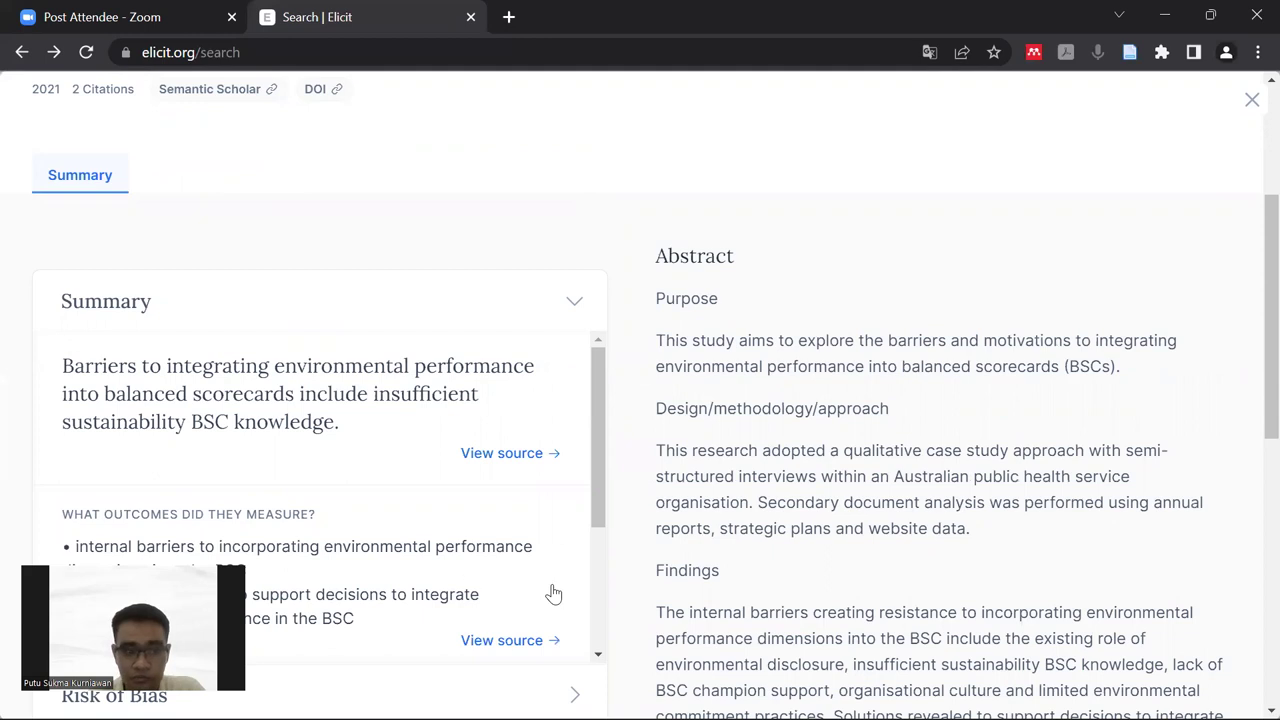
{"action": "scroll", "coordinate": [600, 480], "scroll_direction": "down", "scroll_amount": 4}
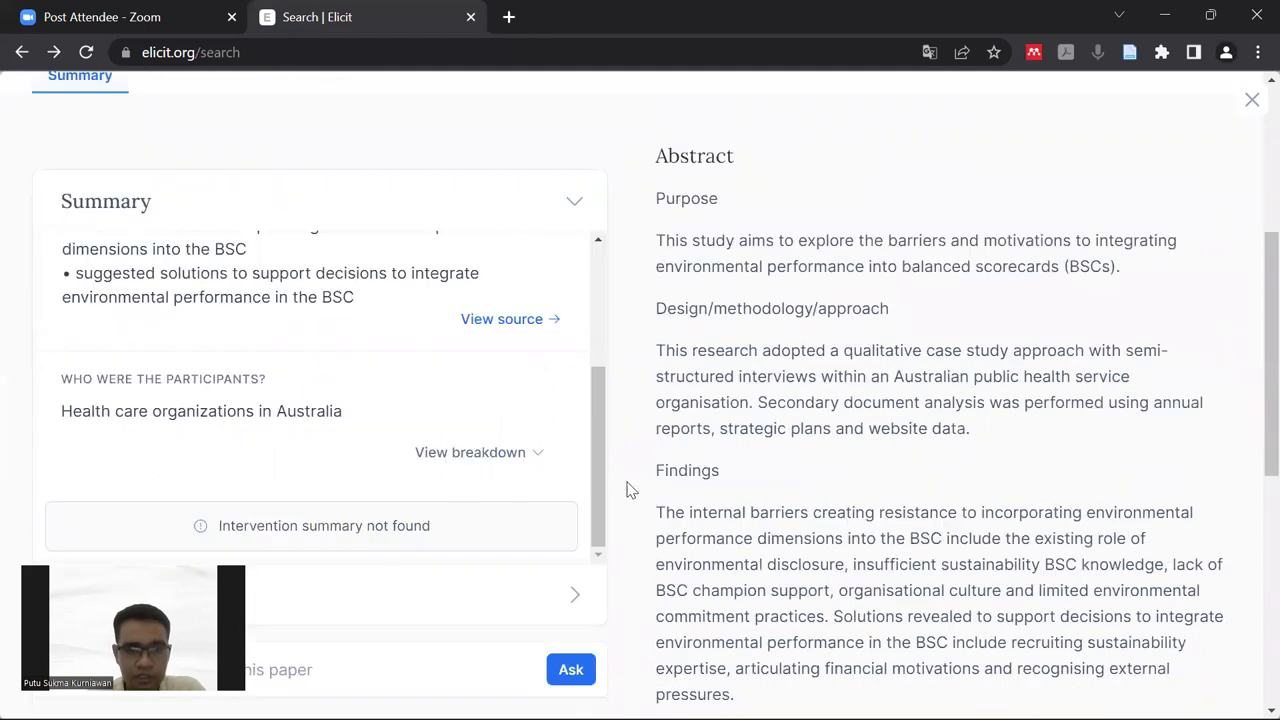
{"action": "scroll", "coordinate": [597, 492], "scroll_direction": "down", "scroll_amount": 2}
{"action": "scroll", "coordinate": [595, 350], "scroll_direction": "up", "scroll_amount": 1}
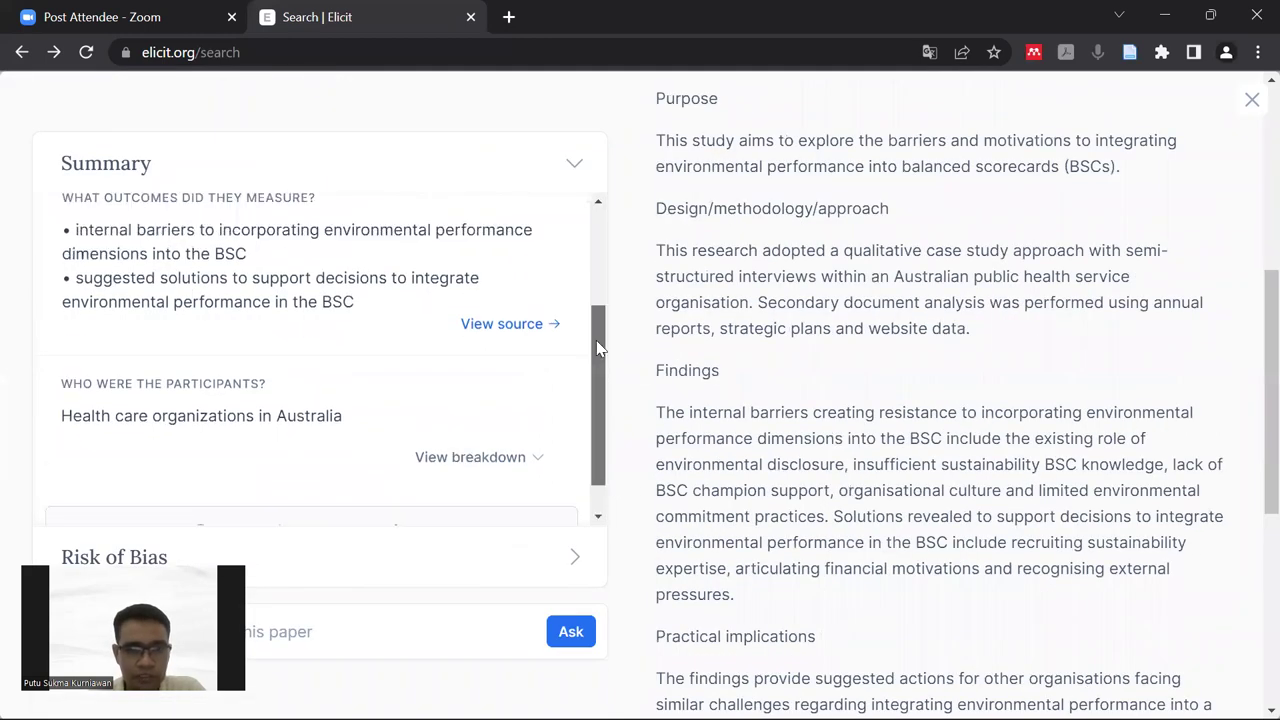
{"action": "scroll", "coordinate": [596, 340], "scroll_direction": "up", "scroll_amount": 2}
{"action": "scroll", "coordinate": [600, 495], "scroll_direction": "down", "scroll_amount": 3}
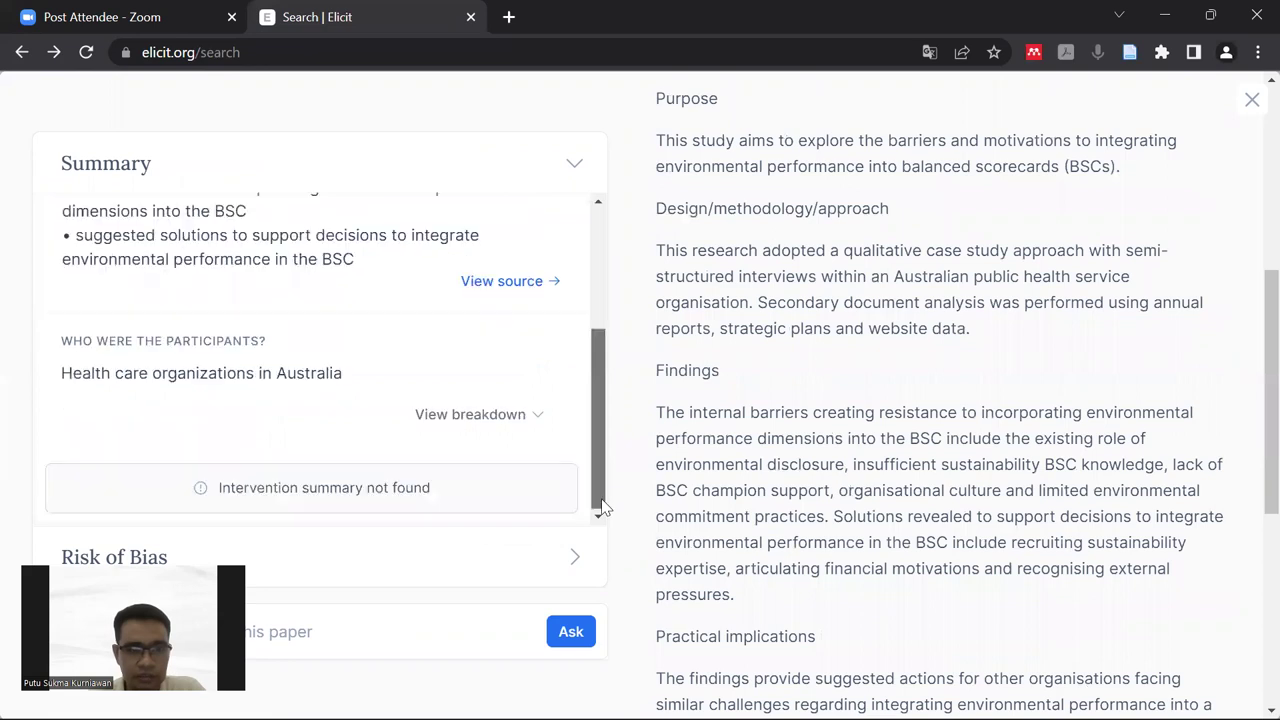
Expand the participants breakdown in the health care BSC paper's summary, look through it, and close the paper's details
{"action": "left_click", "coordinate": [532, 426]}
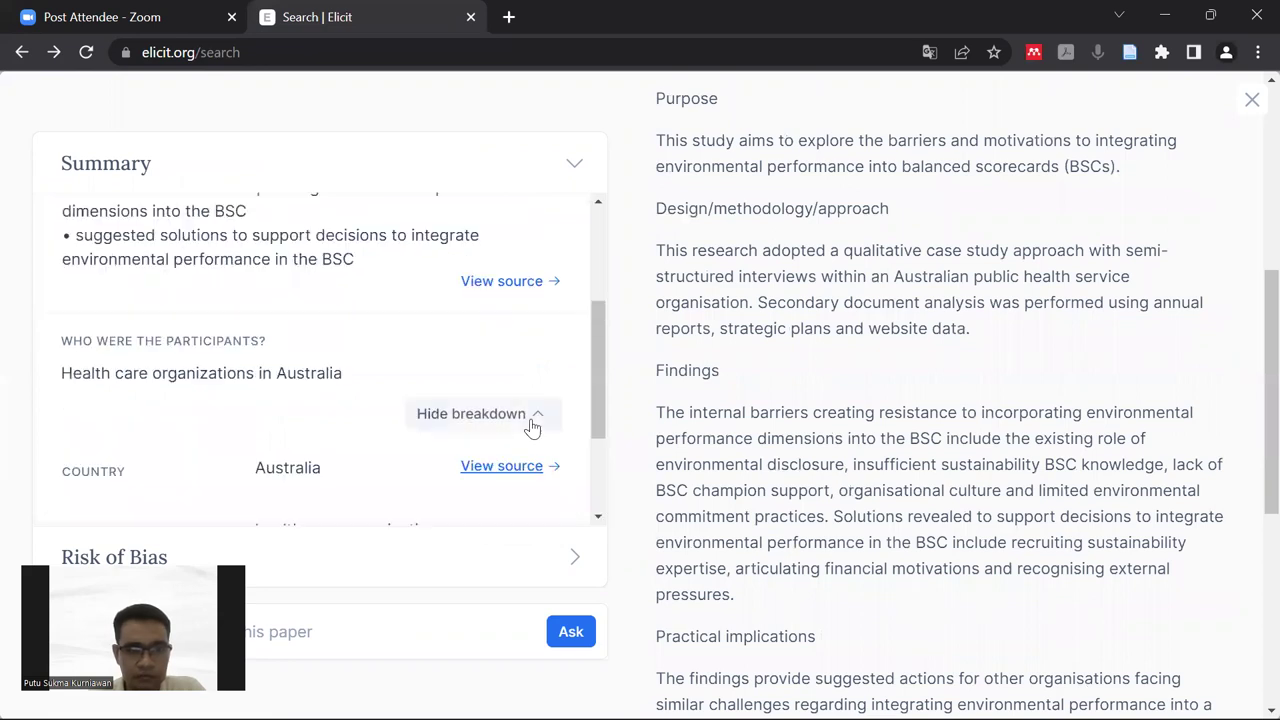
{"action": "scroll", "coordinate": [566, 449], "scroll_direction": "down", "scroll_amount": 2}
{"action": "left_click_drag", "start_coordinate": [603, 490], "coordinate": [610, 325]}
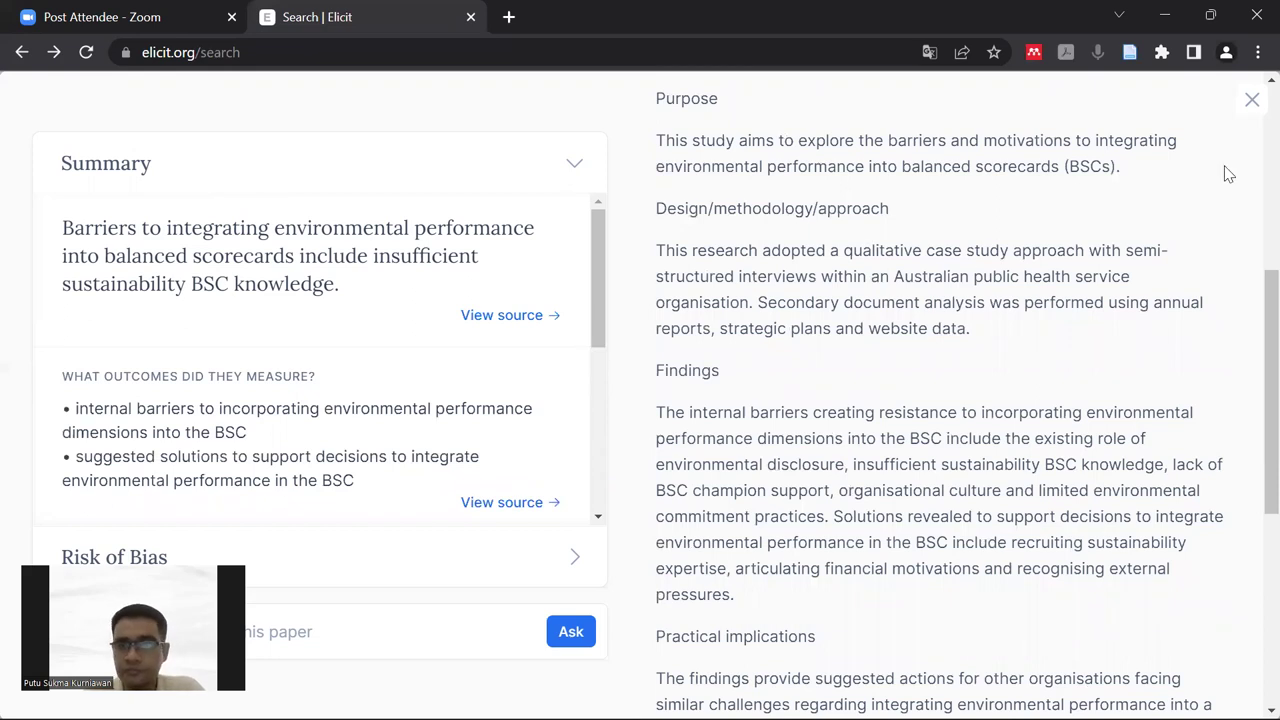
{"action": "left_click", "coordinate": [1250, 105]}
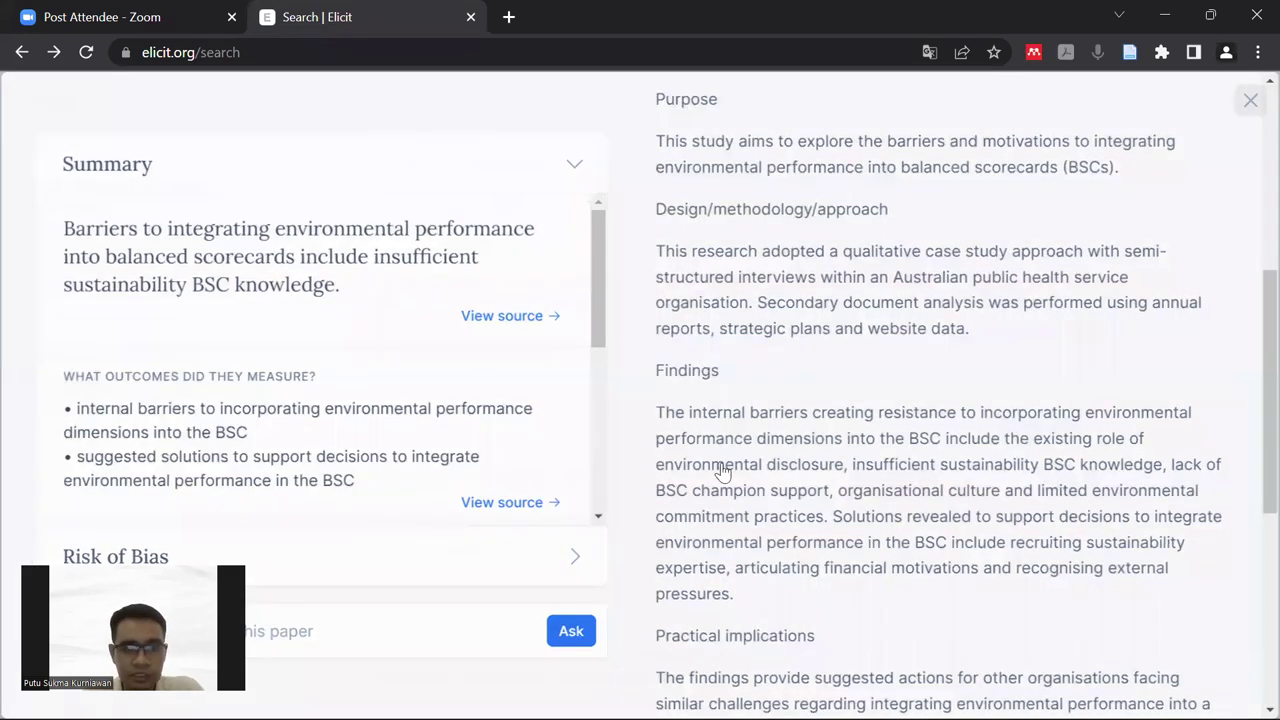
{"action": "scroll", "coordinate": [723, 472], "scroll_direction": "up", "scroll_amount": 10}
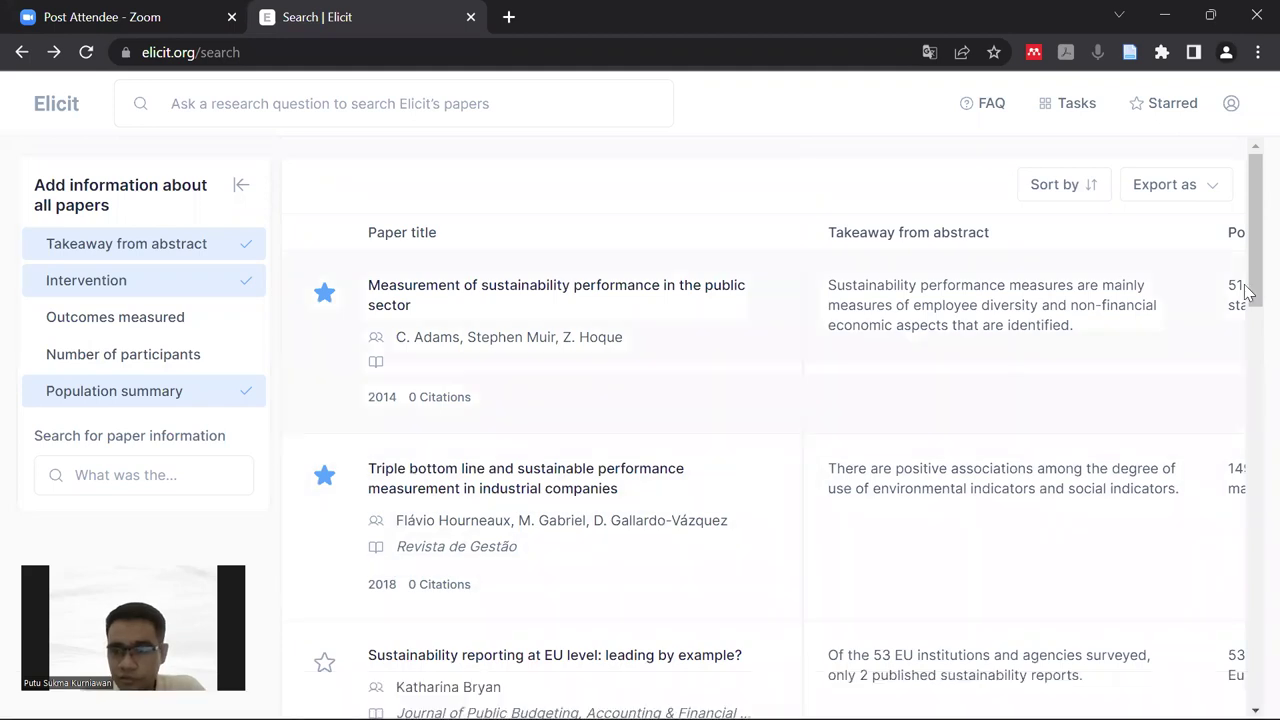
{"action": "left_click_drag", "start_coordinate": [1030, 340], "coordinate": [875, 340]}
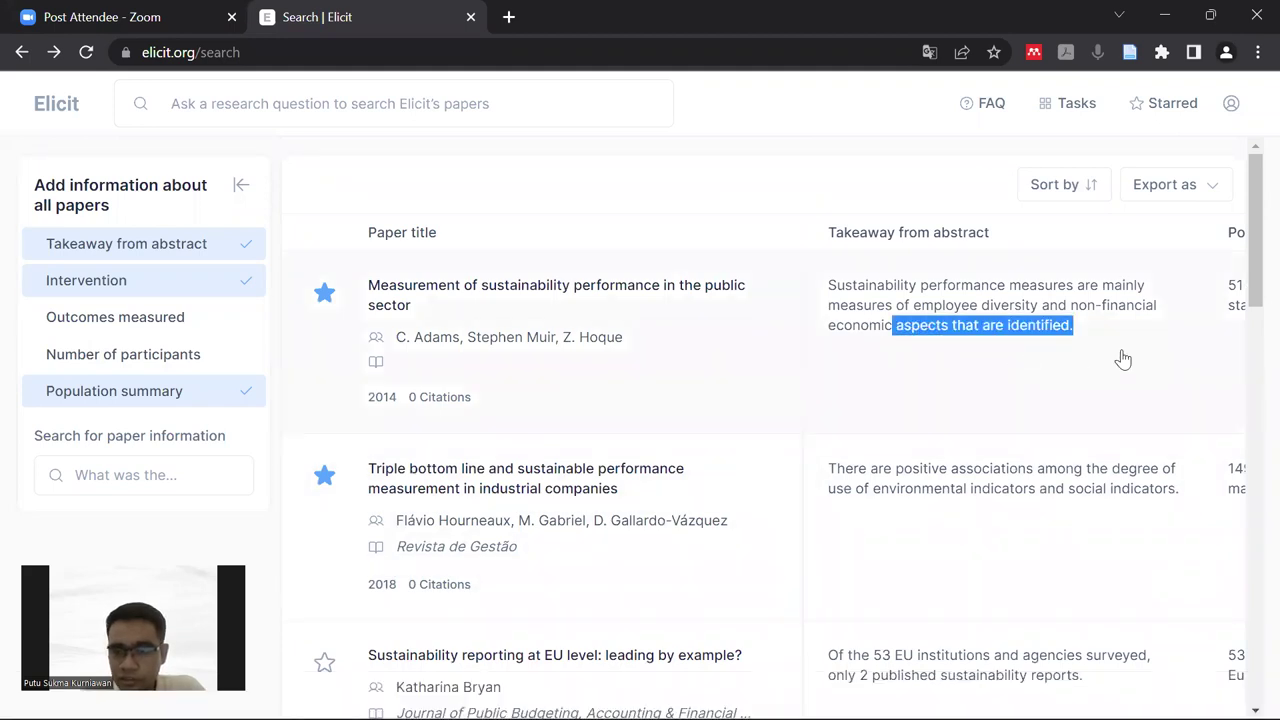
{"action": "left_click", "coordinate": [957, 389]}
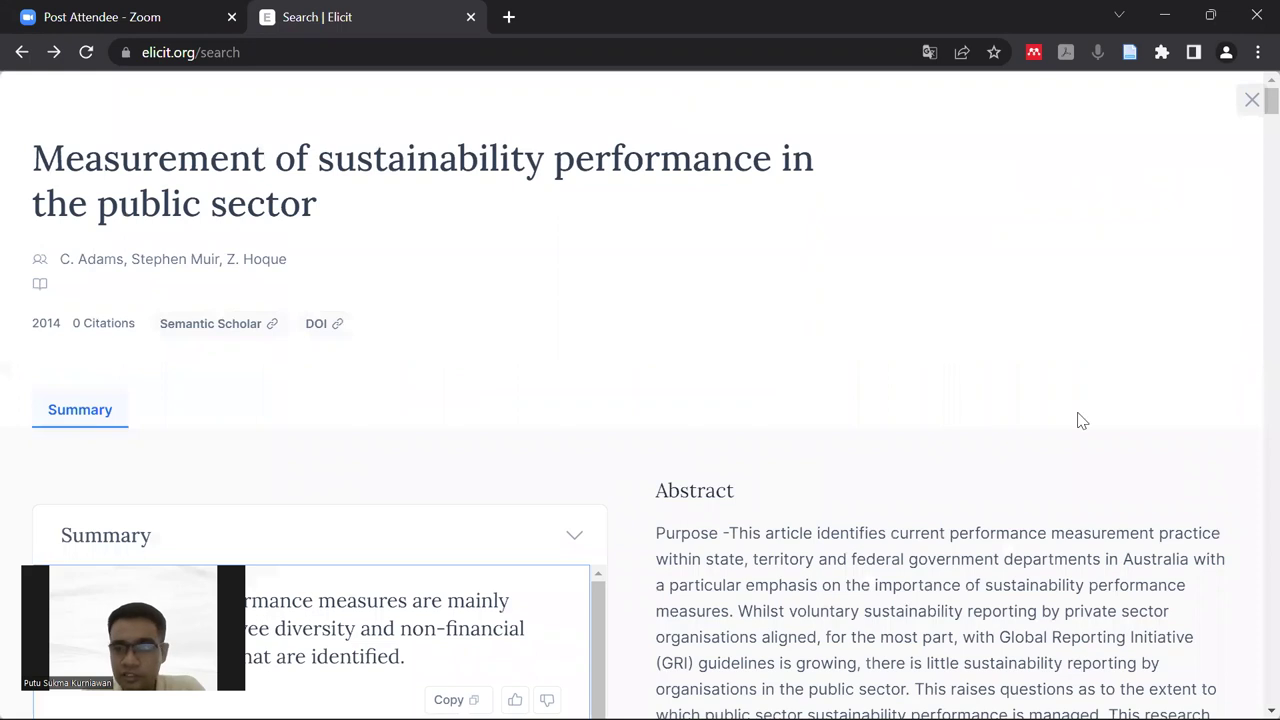
{"action": "key", "text": "Escape"}
Examine the population summary and intervention columns for the papers in the results table
{"action": "scroll", "coordinate": [905, 590], "scroll_direction": "down", "scroll_amount": 5}
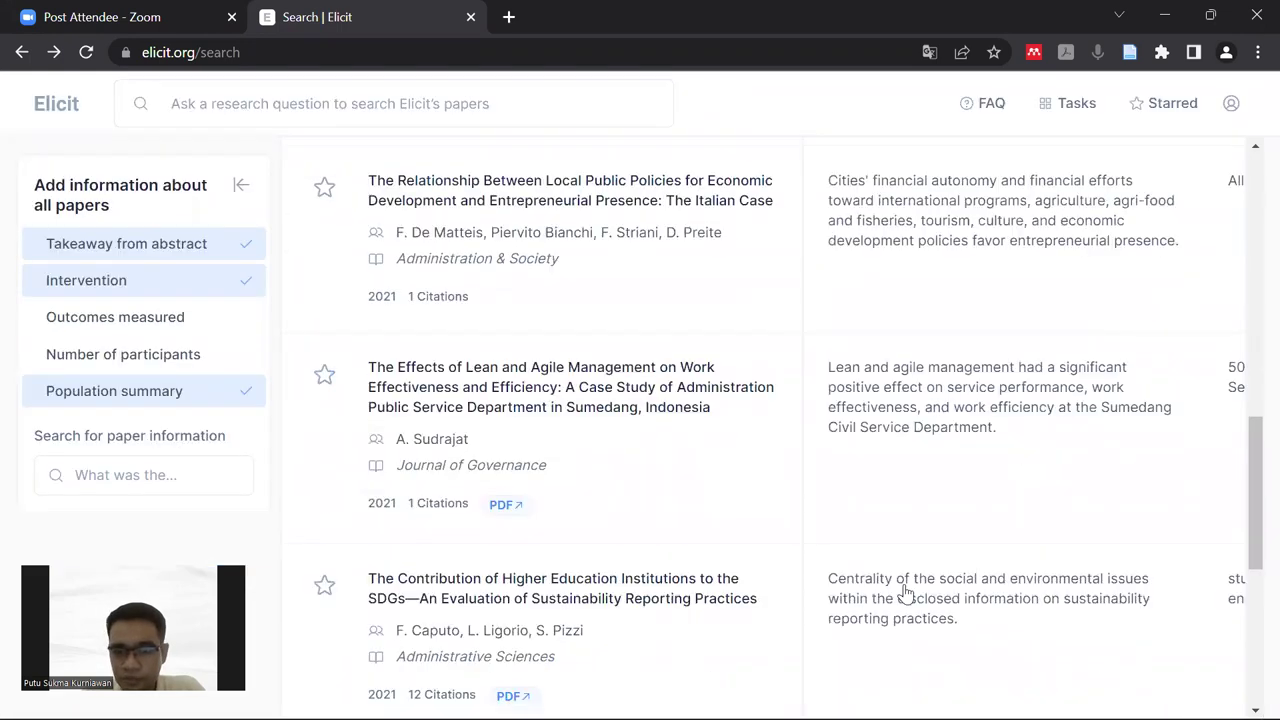
{"action": "scroll", "coordinate": [846, 625], "scroll_direction": "down", "scroll_amount": 5}
{"action": "scroll", "coordinate": [1050, 622], "scroll_direction": "right", "scroll_amount": 3}
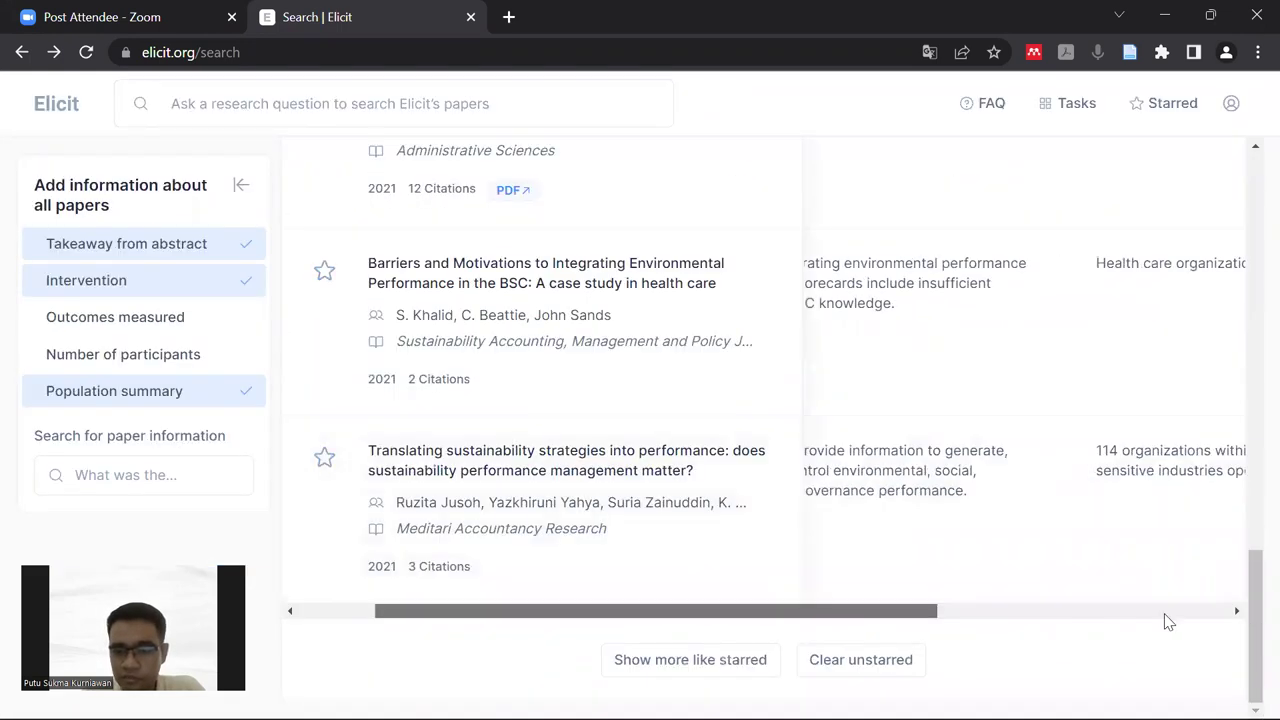
{"action": "scroll", "coordinate": [1180, 615], "scroll_direction": "right", "scroll_amount": 3}
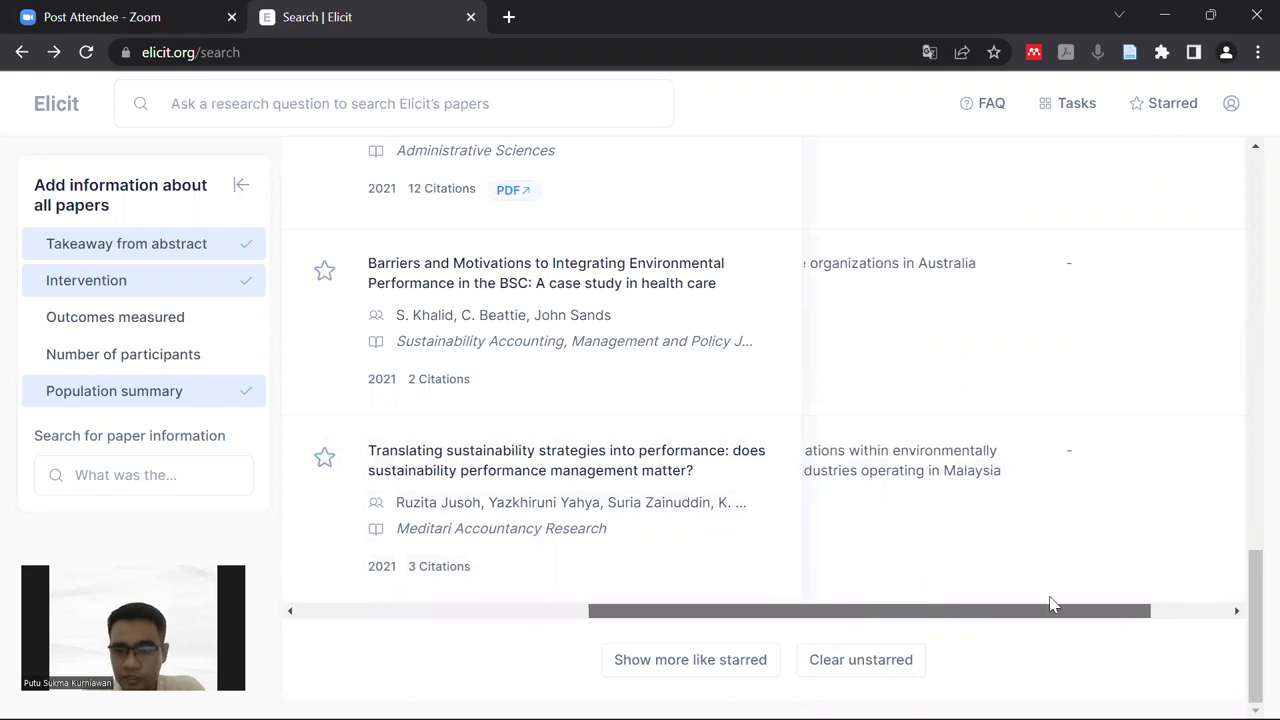
{"action": "scroll", "coordinate": [1060, 603], "scroll_direction": "left", "scroll_amount": 2}
{"action": "scroll", "coordinate": [1012, 560], "scroll_direction": "up", "scroll_amount": 10}
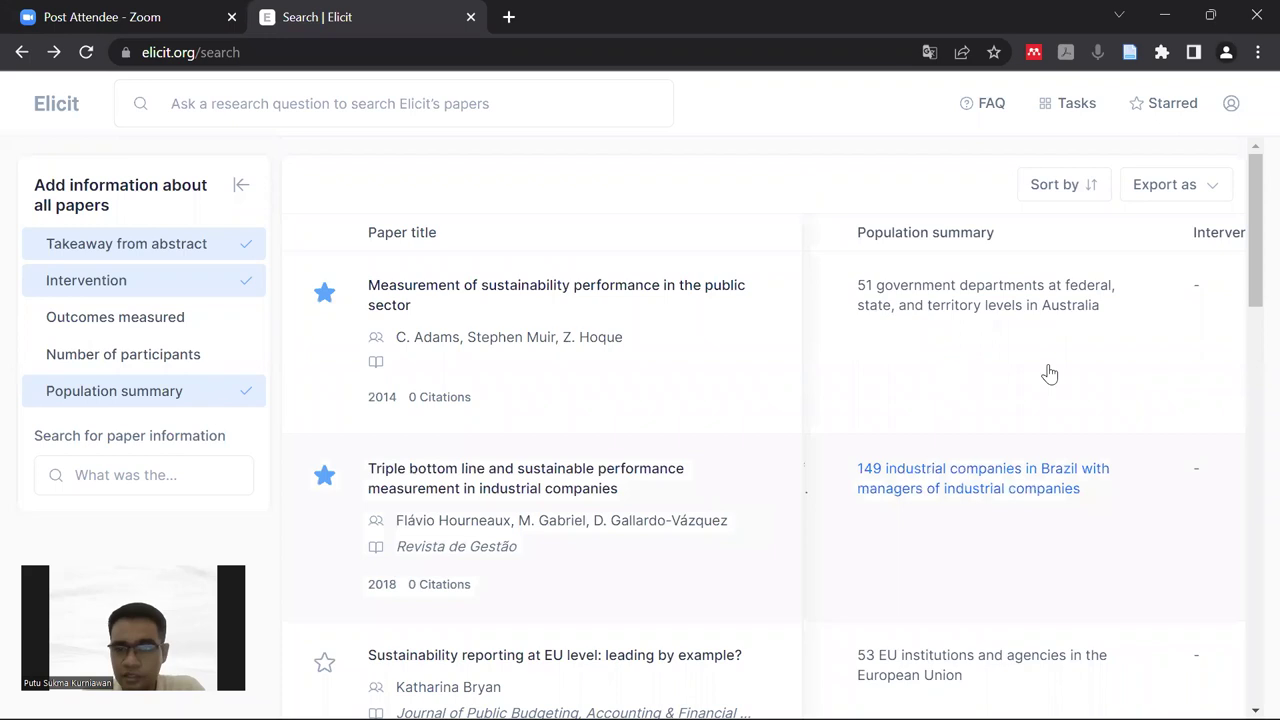
{"action": "scroll", "coordinate": [1006, 450], "scroll_direction": "down", "scroll_amount": 10}
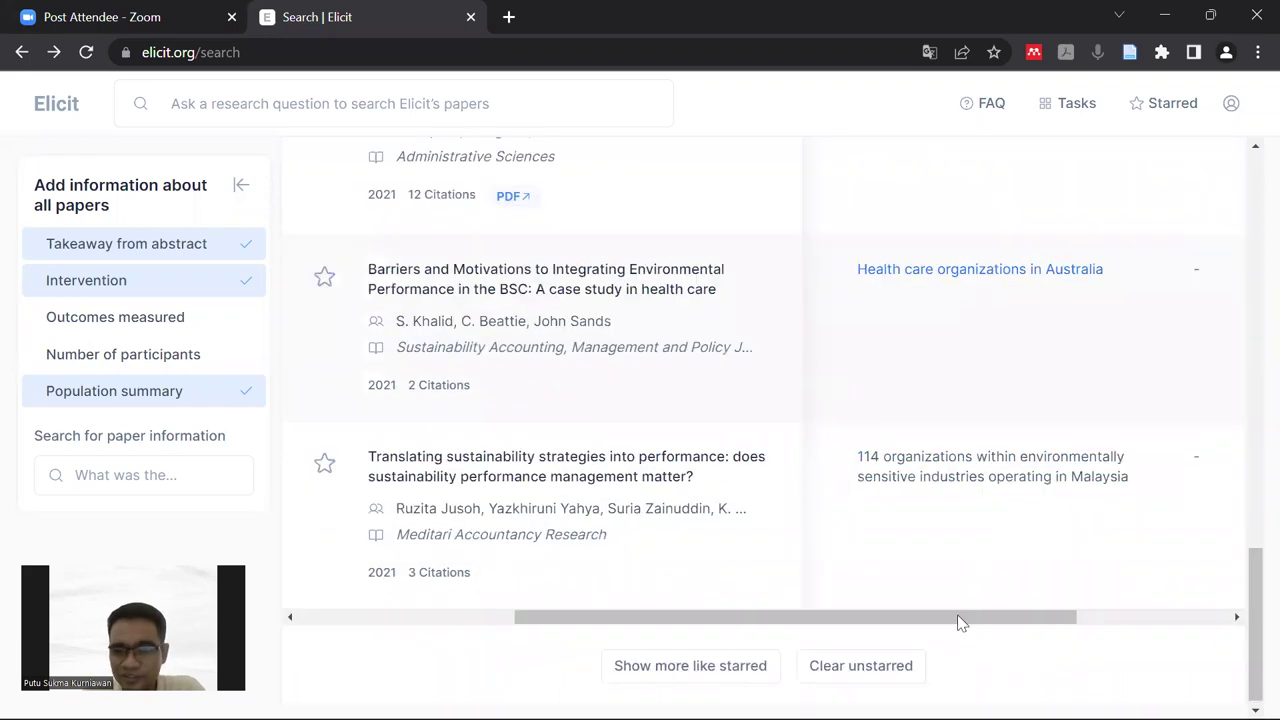
{"action": "left_click", "coordinate": [1128, 621]}
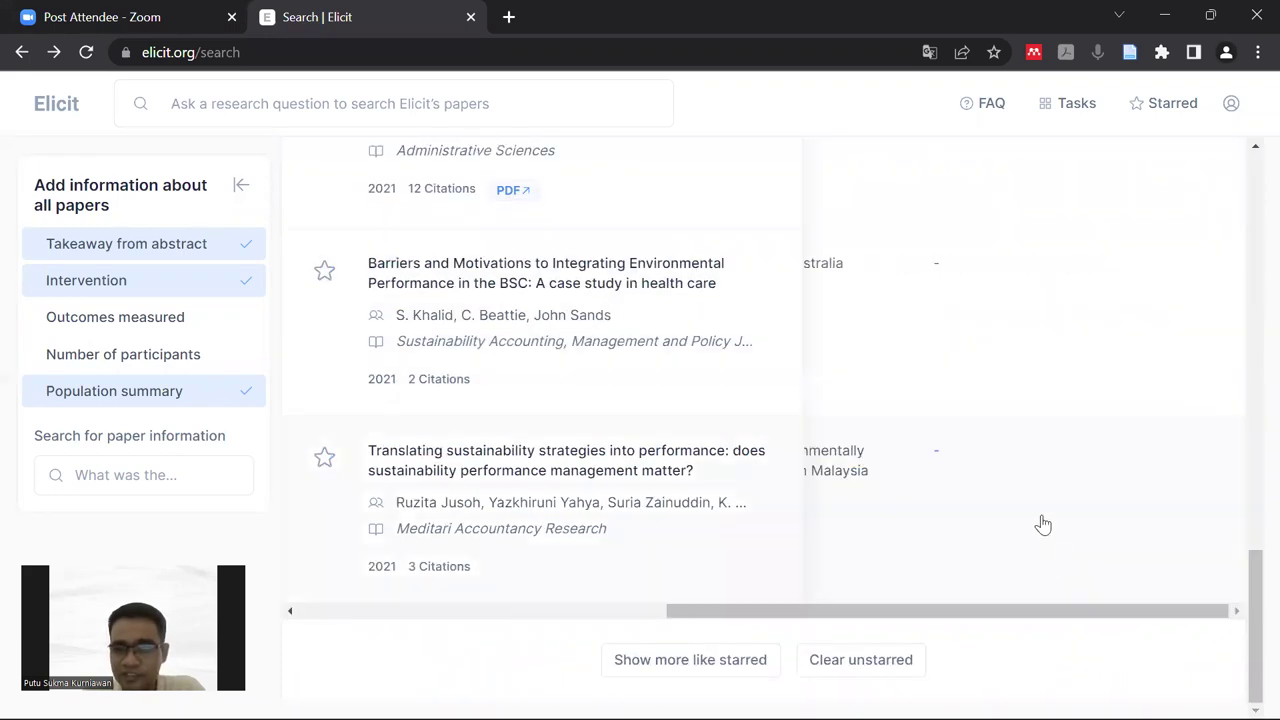
{"action": "scroll", "coordinate": [1043, 525], "scroll_direction": "up", "scroll_amount": 10}
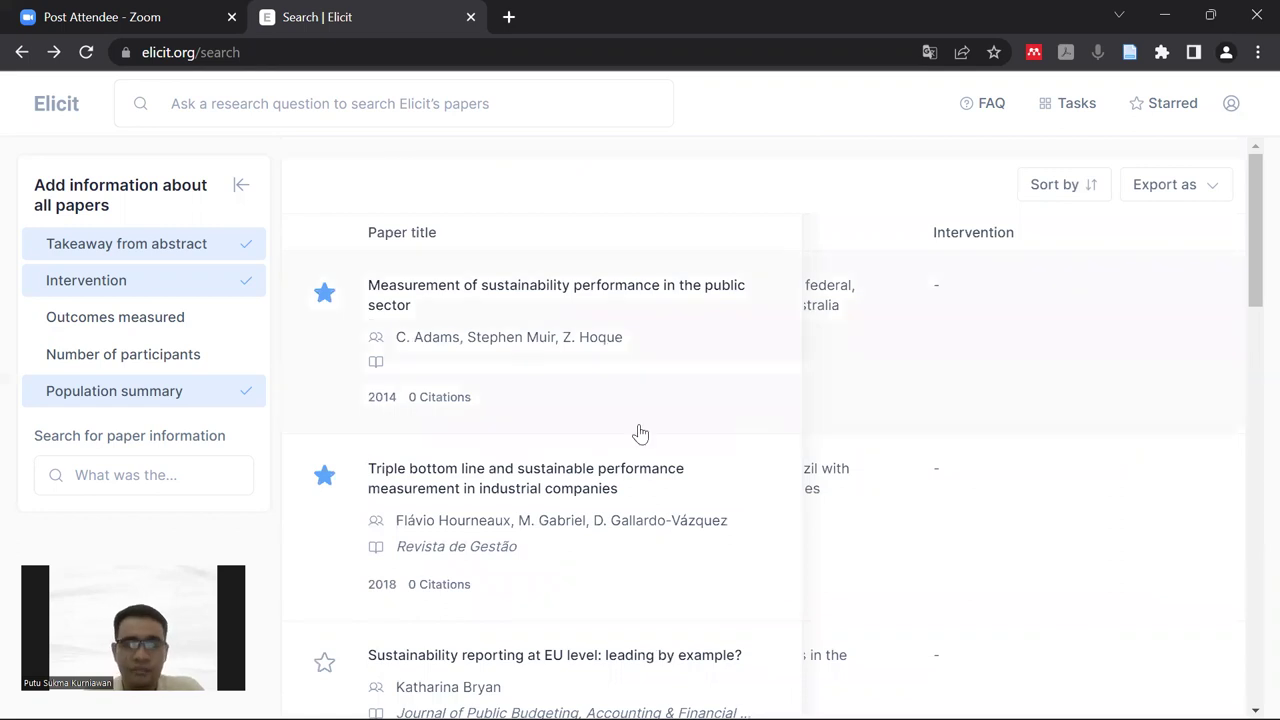
{"action": "scroll", "coordinate": [640, 432], "scroll_direction": "down", "scroll_amount": 10}
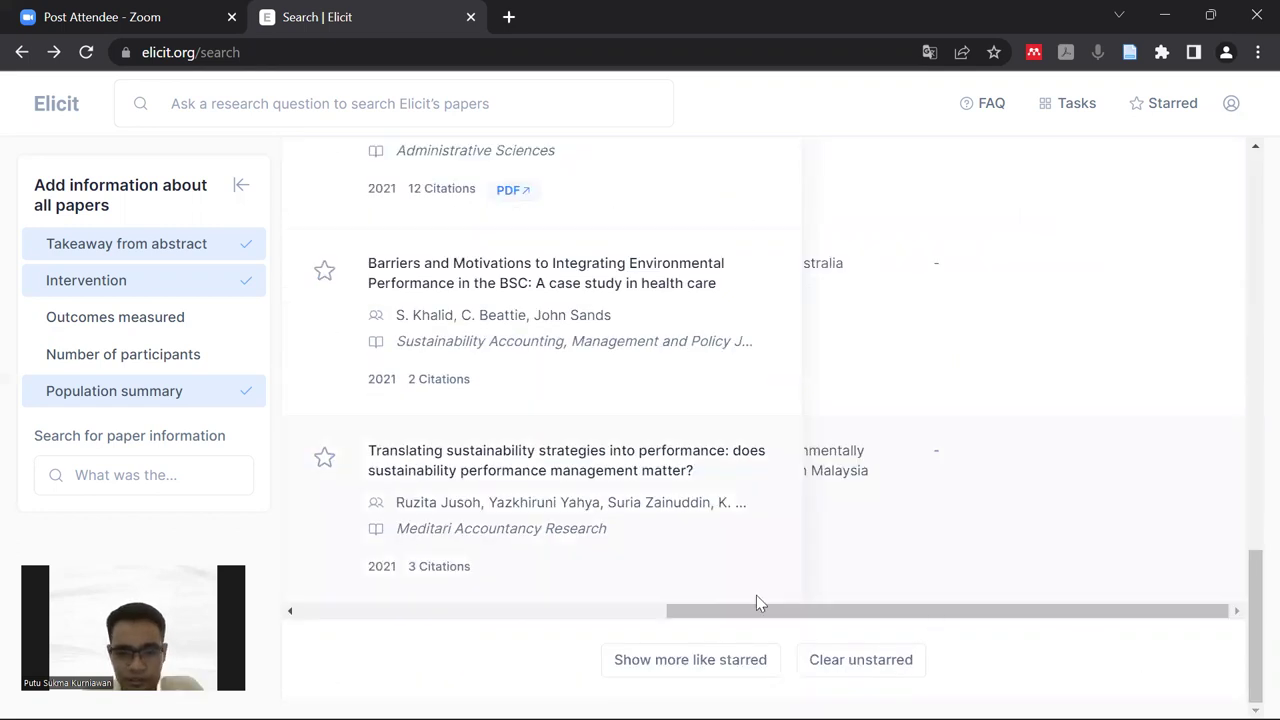
Return to the takeaway column and look through the titles and takeaways of all listed papers
{"action": "left_click", "coordinate": [500, 593]}
{"action": "scroll", "coordinate": [657, 556], "scroll_direction": "up", "scroll_amount": 5}
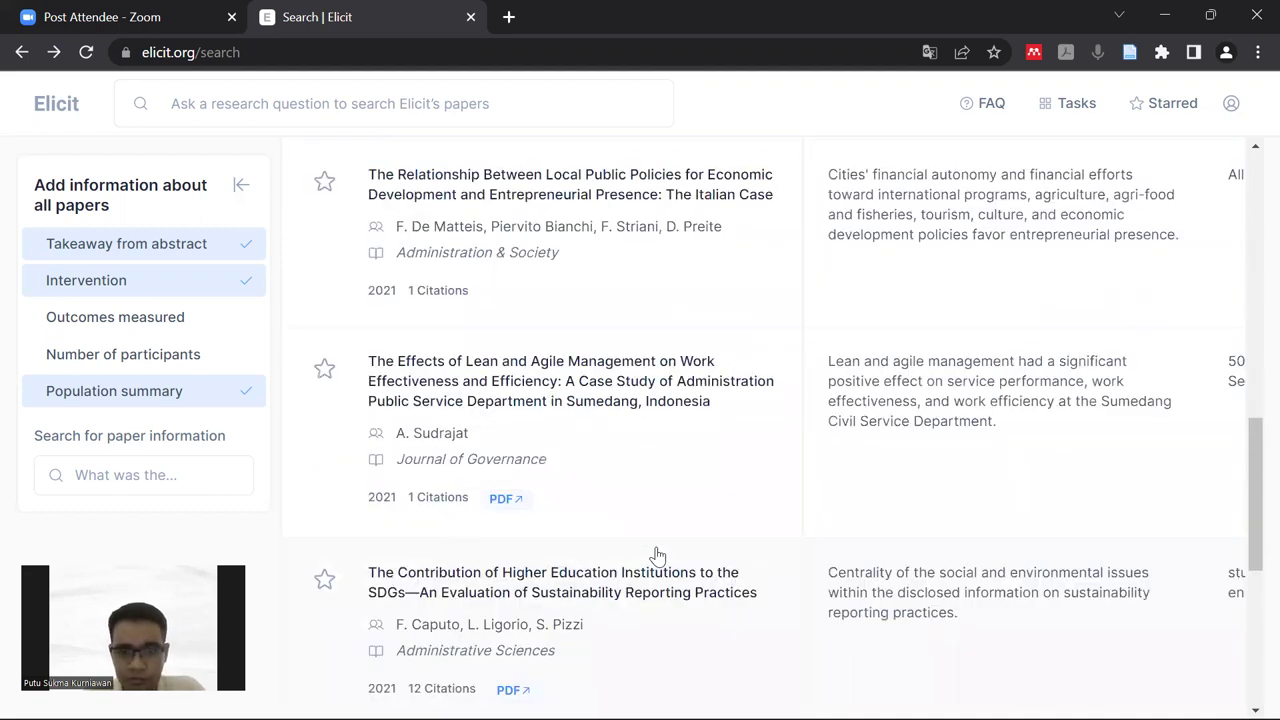
{"action": "scroll", "coordinate": [657, 555], "scroll_direction": "up", "scroll_amount": 10}
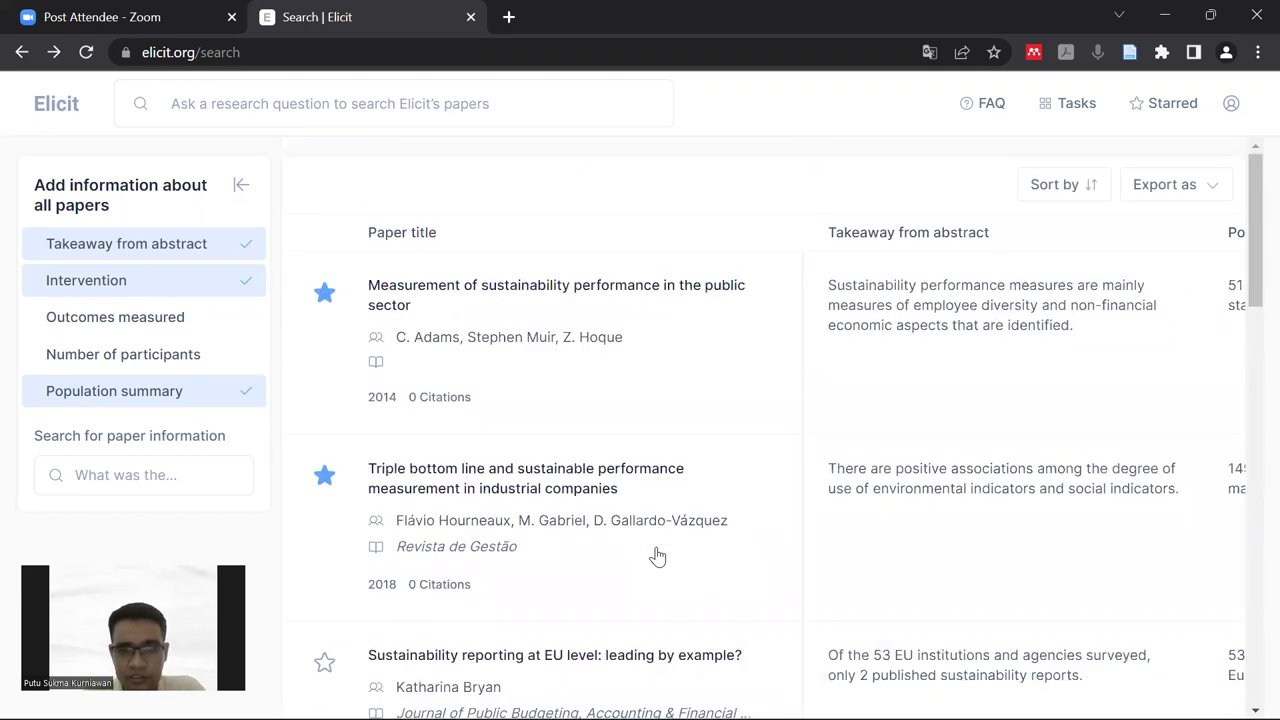
{"action": "scroll", "coordinate": [657, 556], "scroll_direction": "down", "scroll_amount": 4}
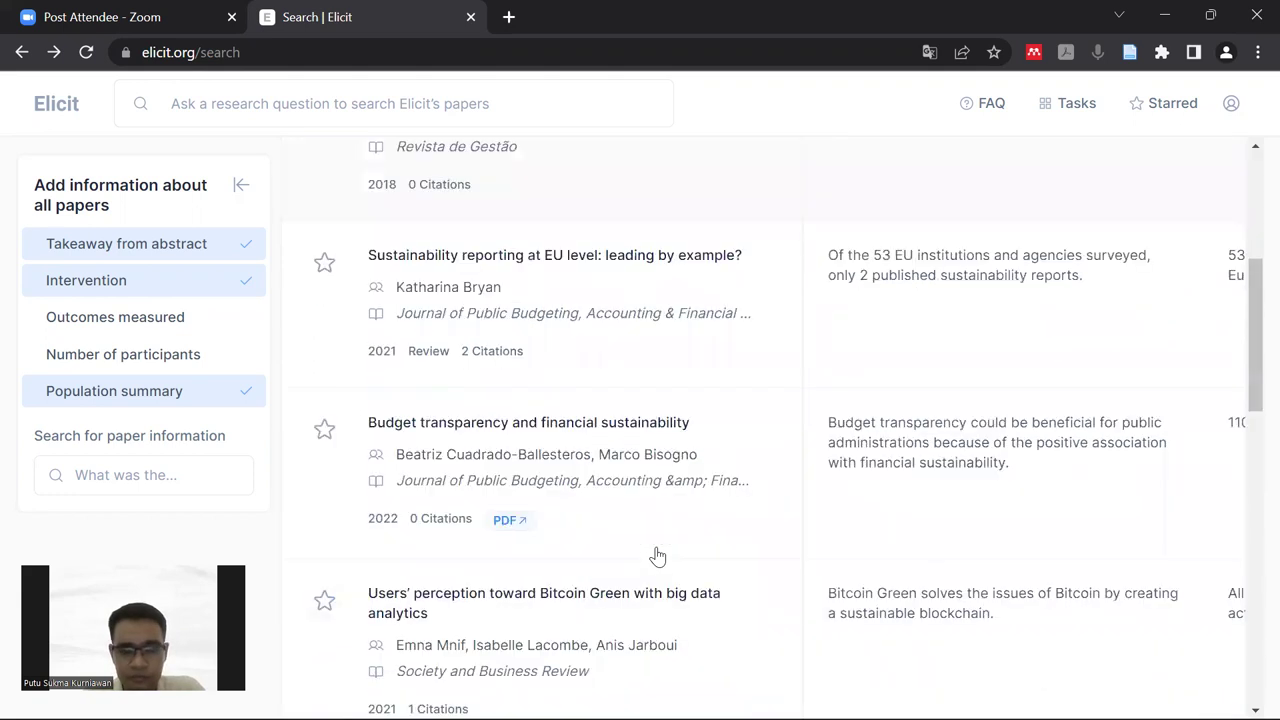
{"action": "scroll", "coordinate": [657, 556], "scroll_direction": "down", "scroll_amount": 6}
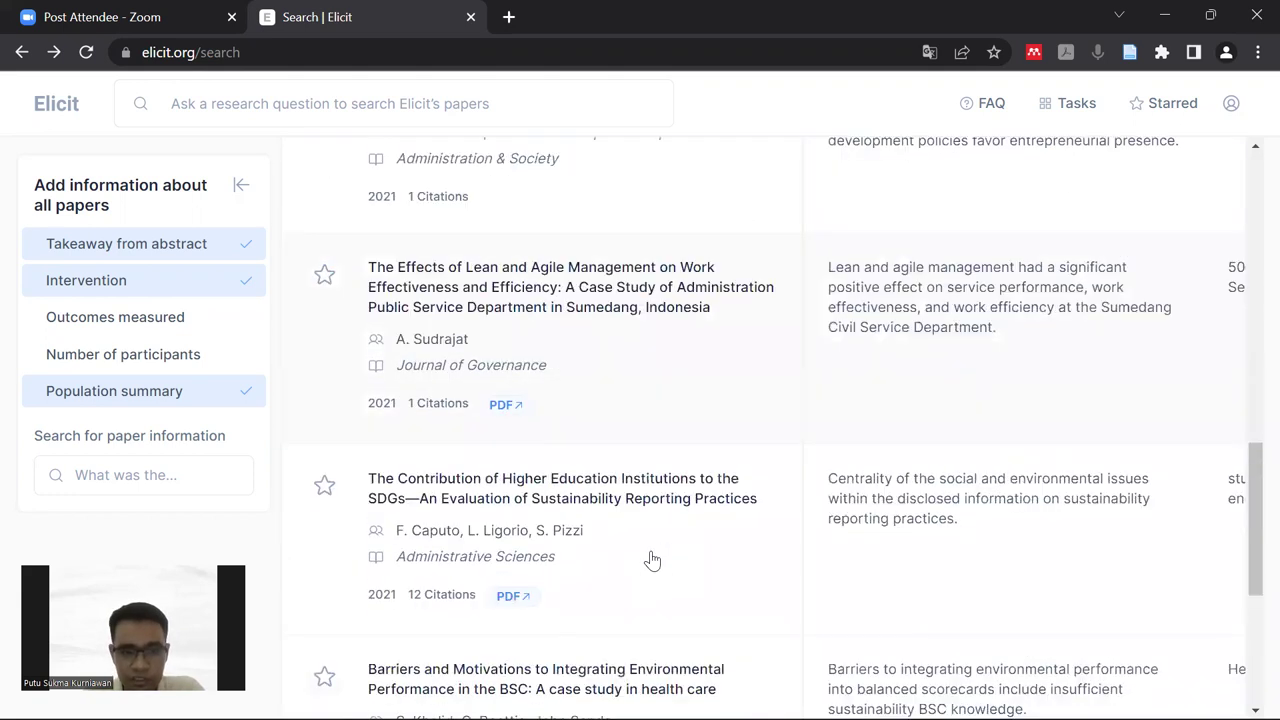
{"action": "scroll", "coordinate": [553, 483], "scroll_direction": "up", "scroll_amount": 3}
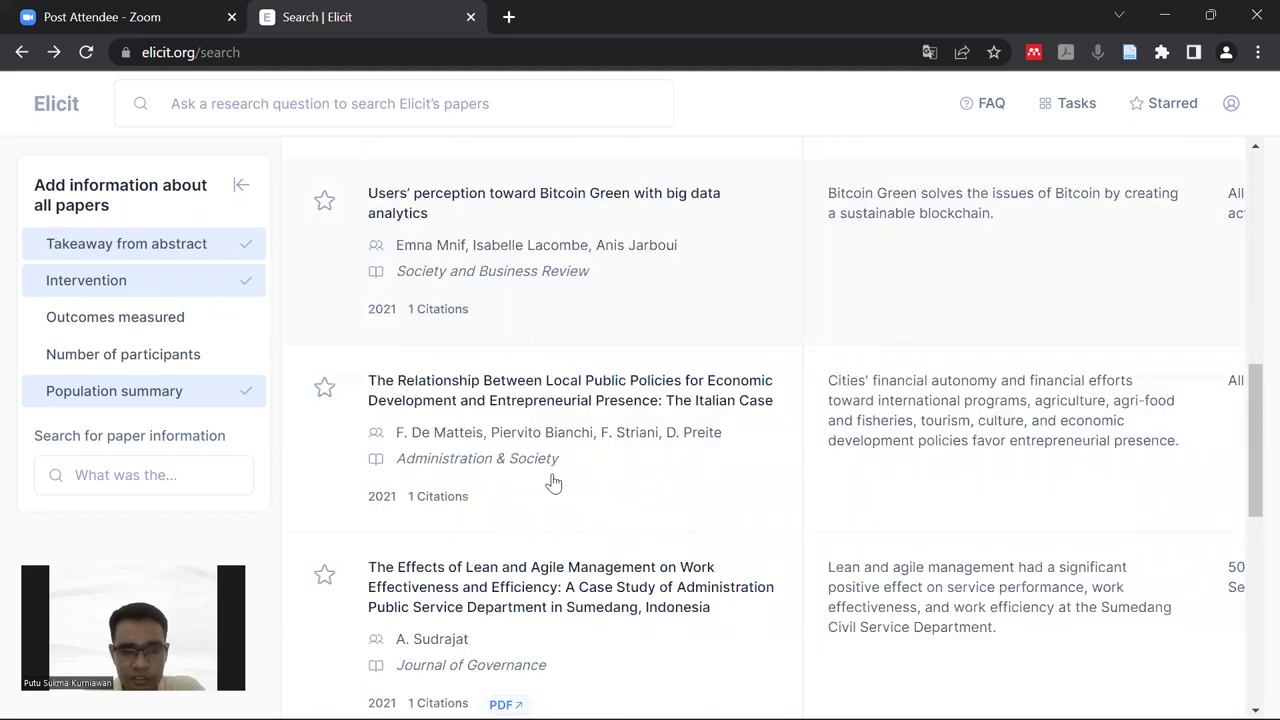
{"action": "scroll", "coordinate": [553, 483], "scroll_direction": "down", "scroll_amount": 7}
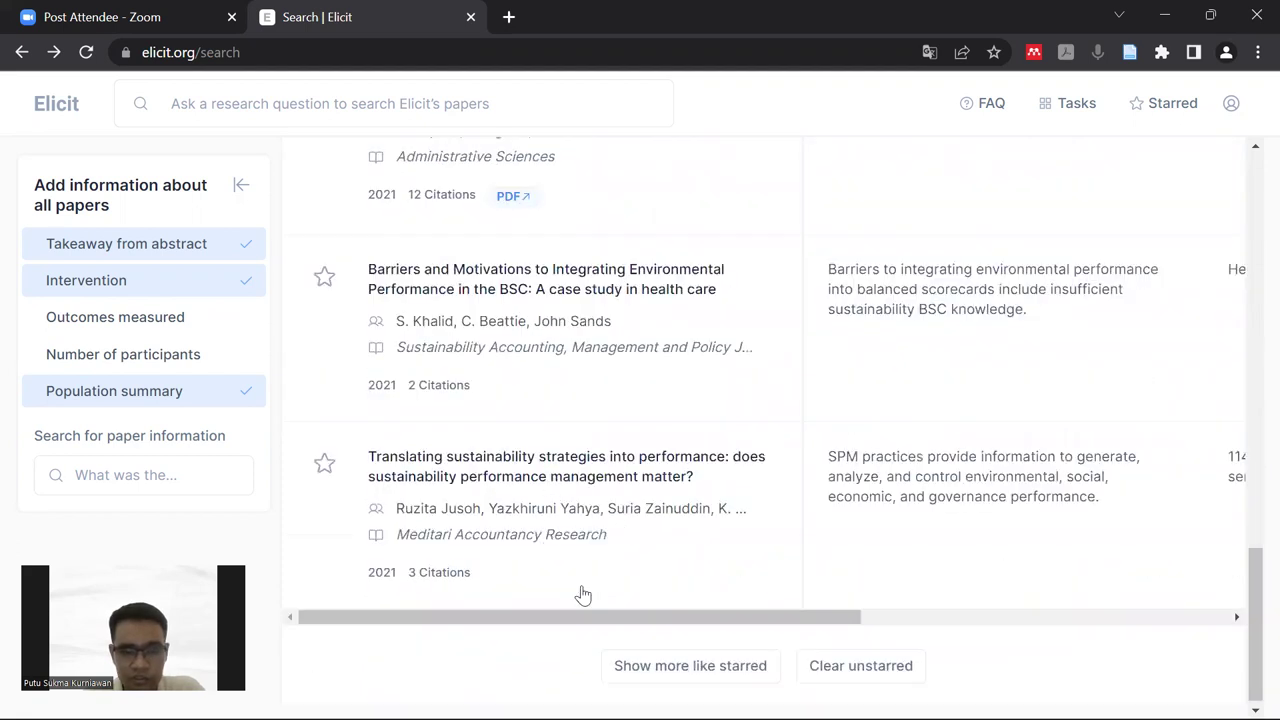
{"action": "scroll", "coordinate": [584, 580], "scroll_direction": "up", "scroll_amount": 4}
{"action": "scroll", "coordinate": [584, 577], "scroll_direction": "up", "scroll_amount": 10}
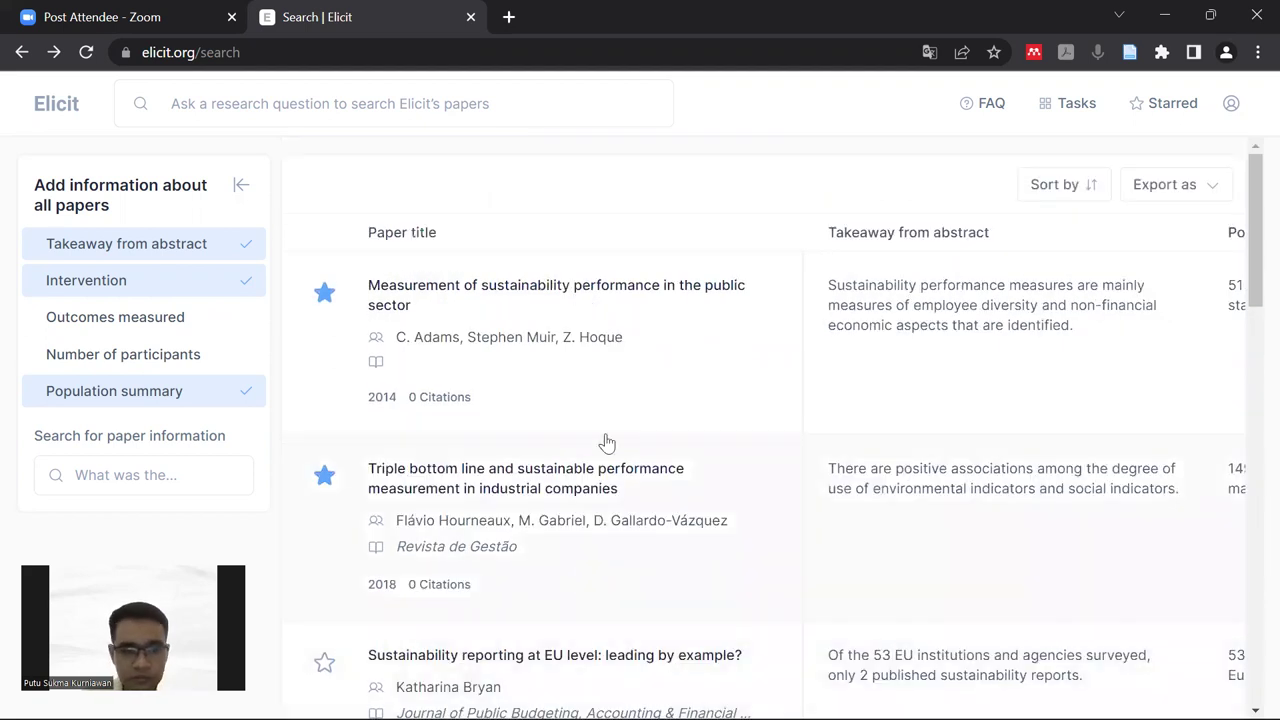
Look at the account options, including the desktop app download, and close them without choosing any
{"action": "left_click", "coordinate": [1232, 104]}
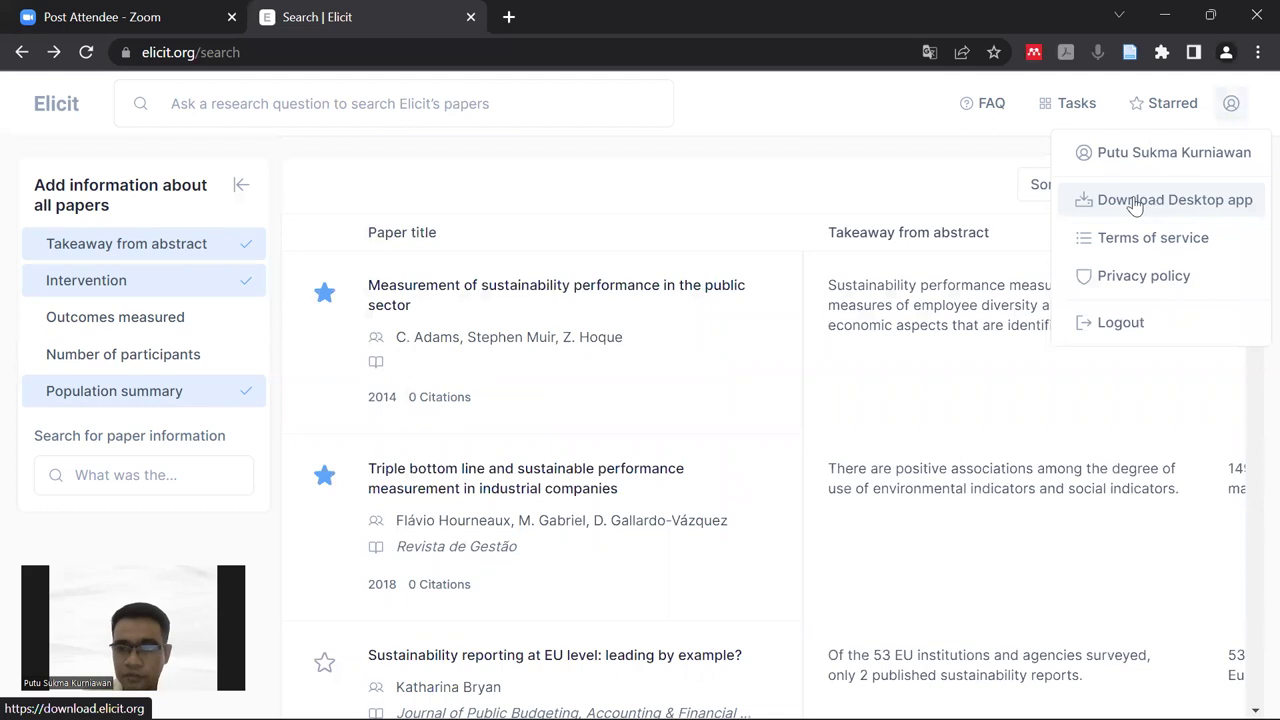
{"action": "left_click", "coordinate": [1240, 104]}
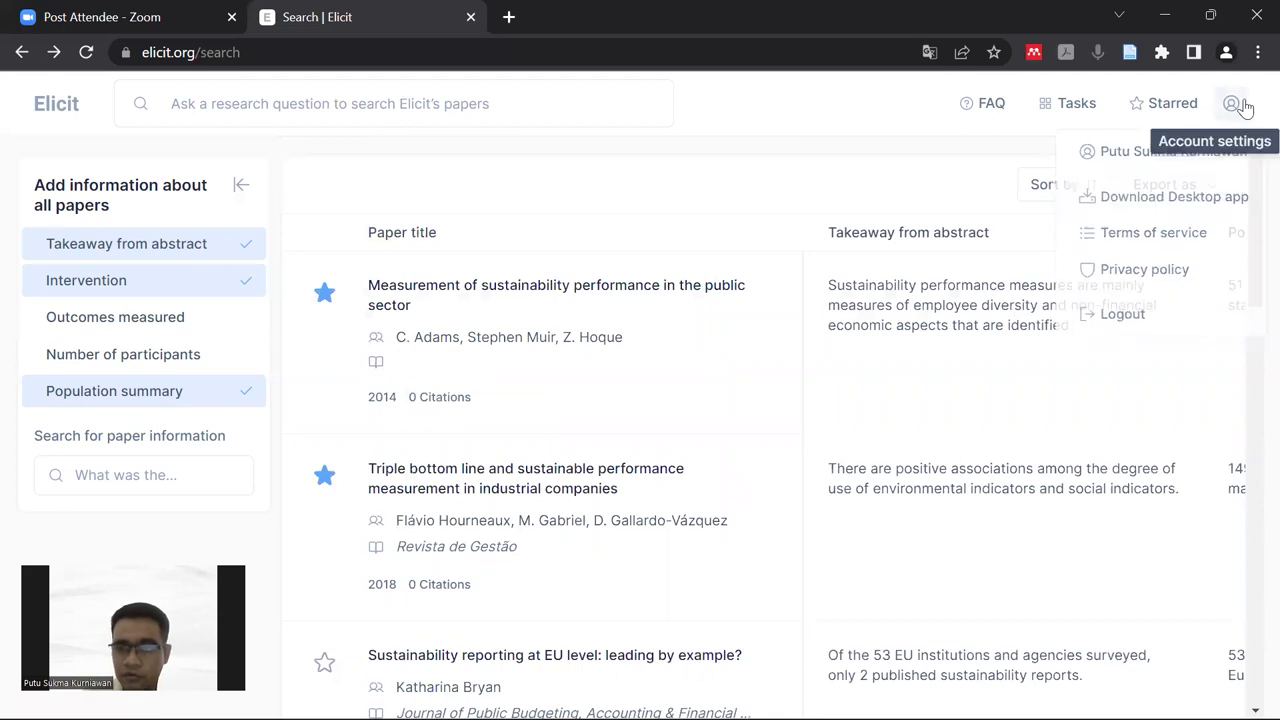
{"action": "mouse_move", "coordinate": [1172, 200]}
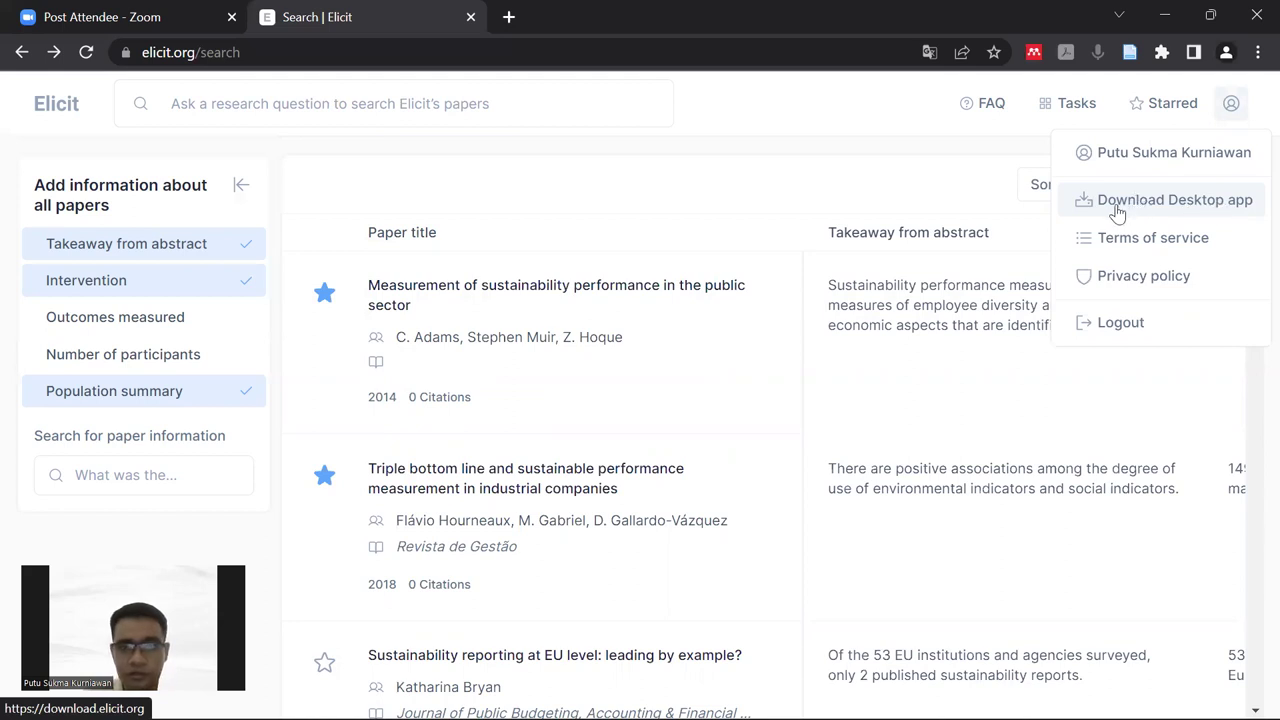
{"action": "left_click", "coordinate": [700, 182]}
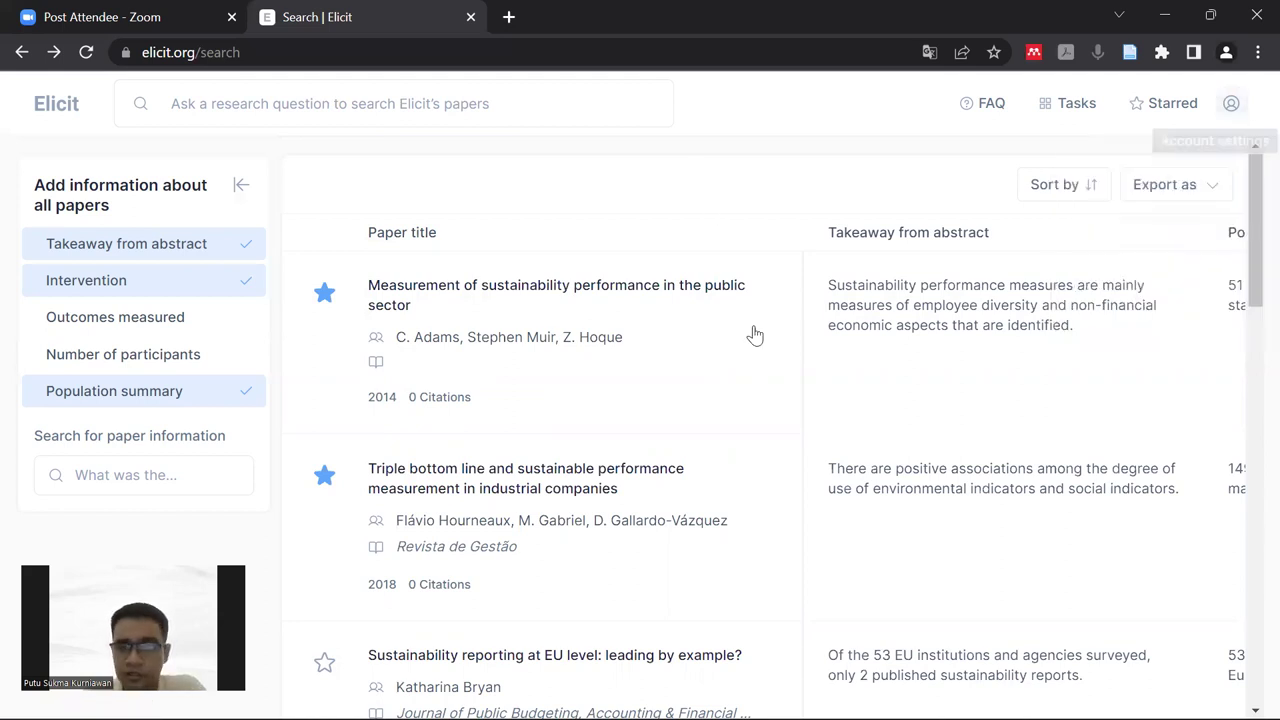